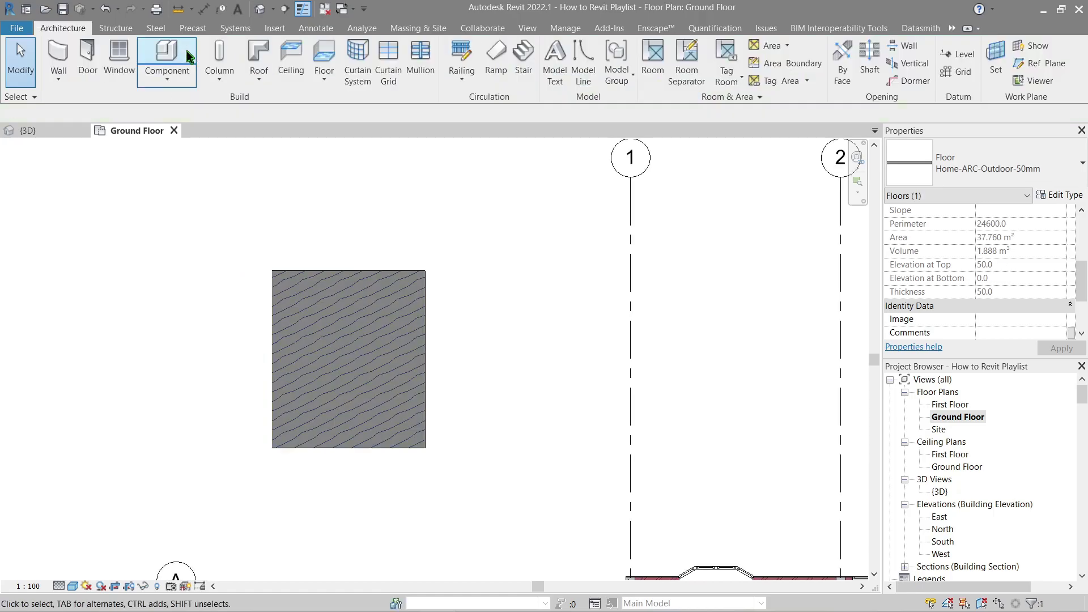
- Sketch an L-shaped railing path about 5900 mm long in total, running just inside the floor's upper and right edges
left_click(461, 77)
left_click(476, 105)
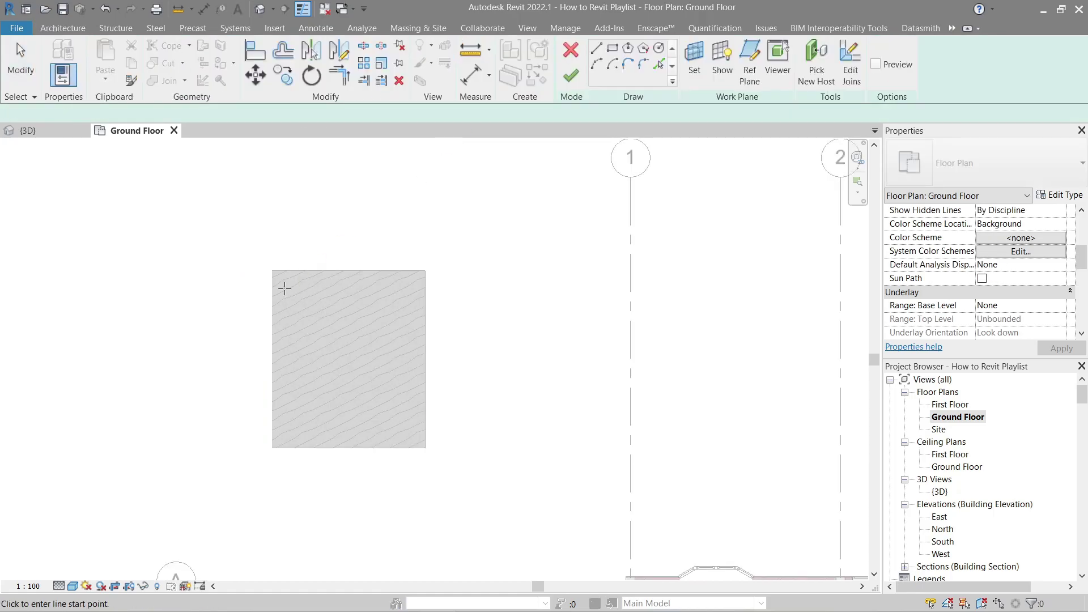
scroll(284, 290, "up", 2)
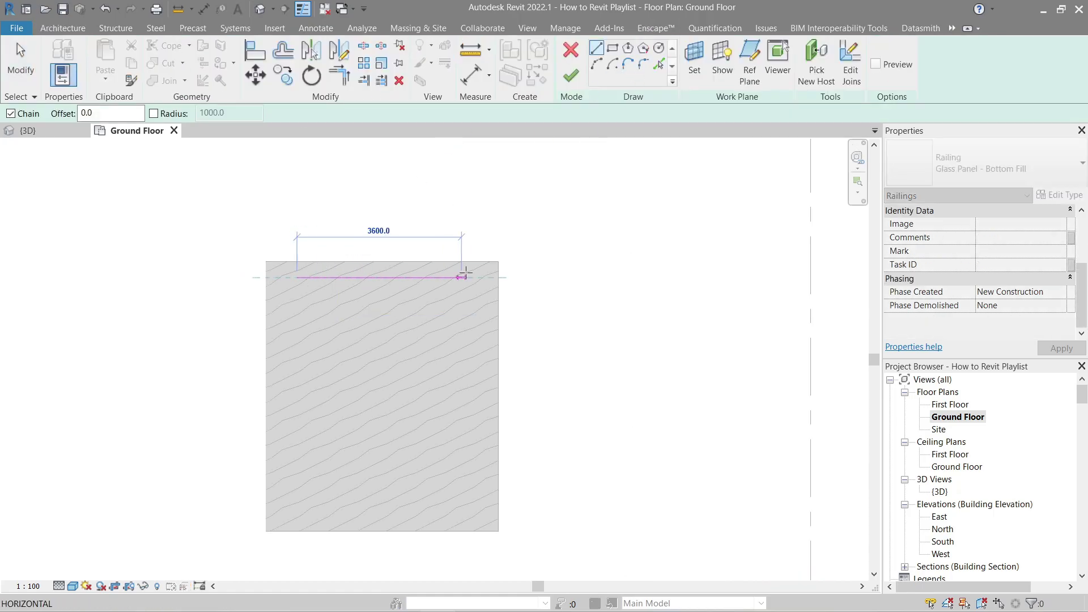
left_click(485, 278)
key("Escape")
key("Escape")
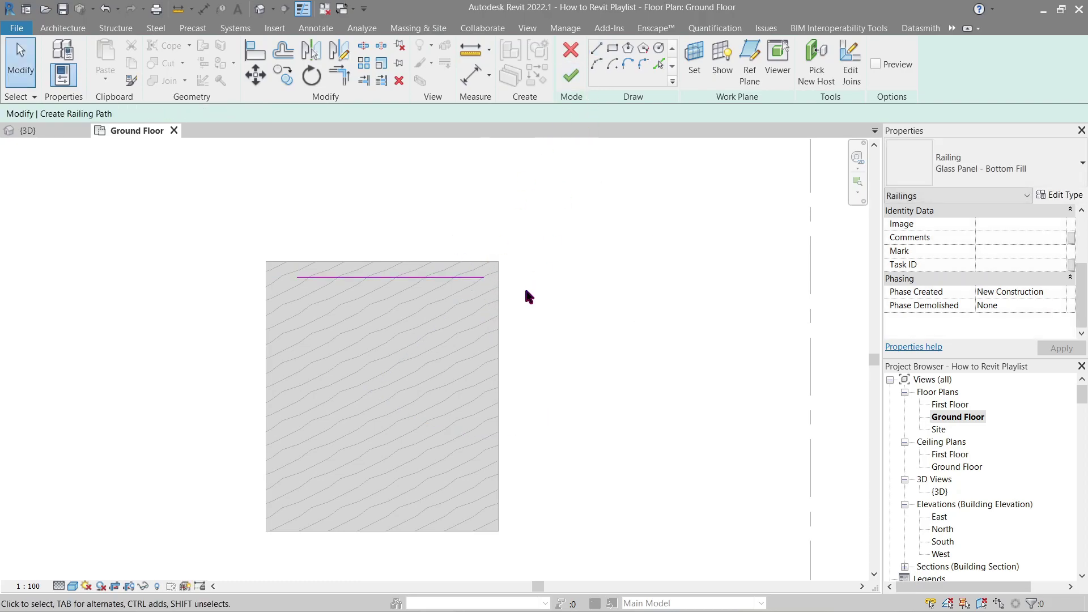
left_click(596, 49)
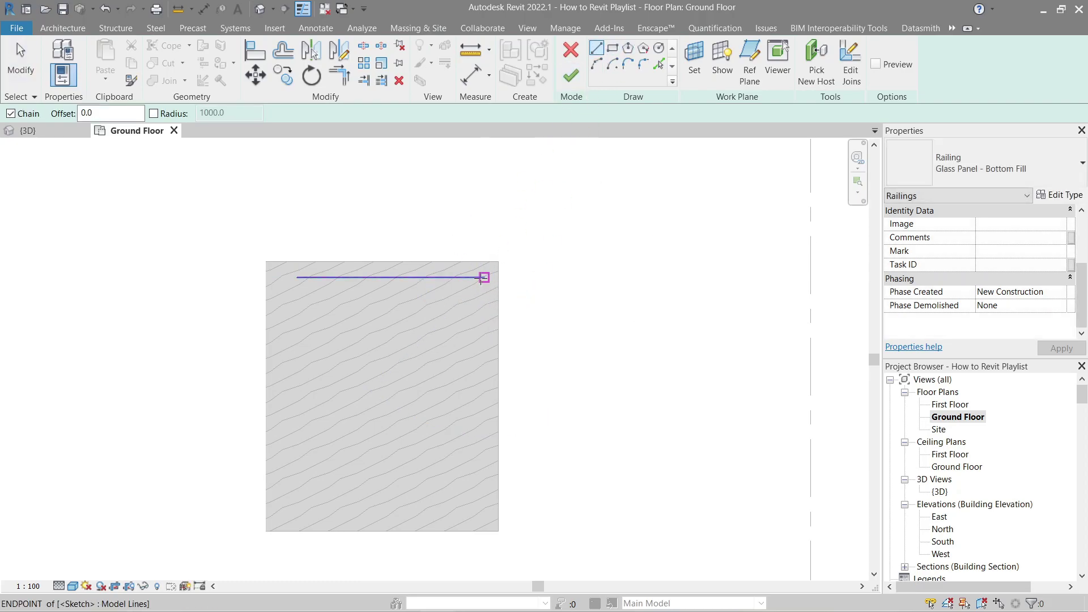
left_click(484, 277)
left_click(484, 359)
key("Escape")
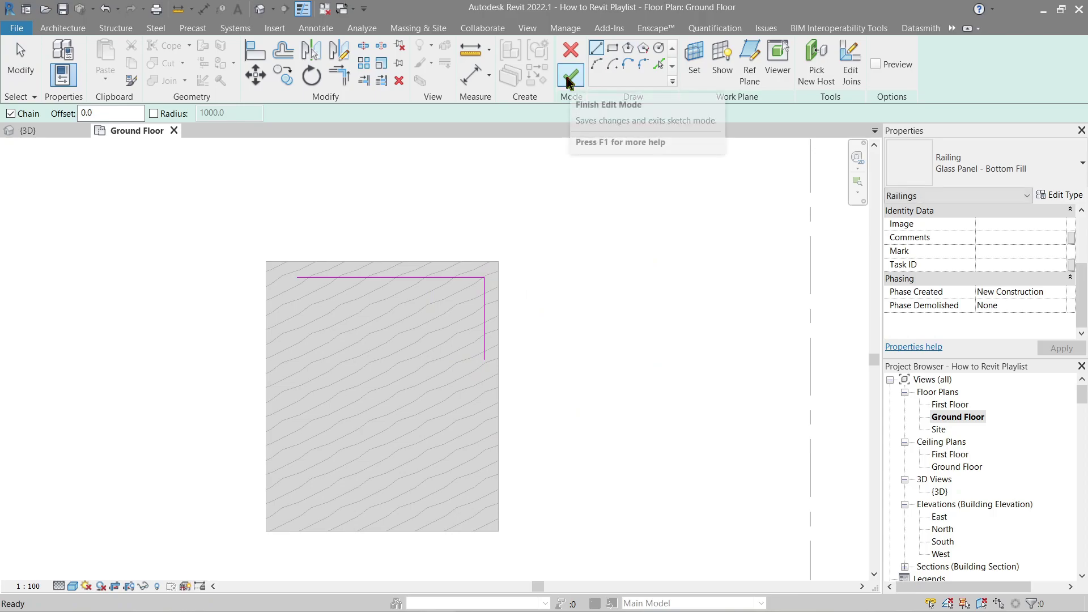
- Set the railing type to 900mm and finish the railing sketch
left_click(934, 176)
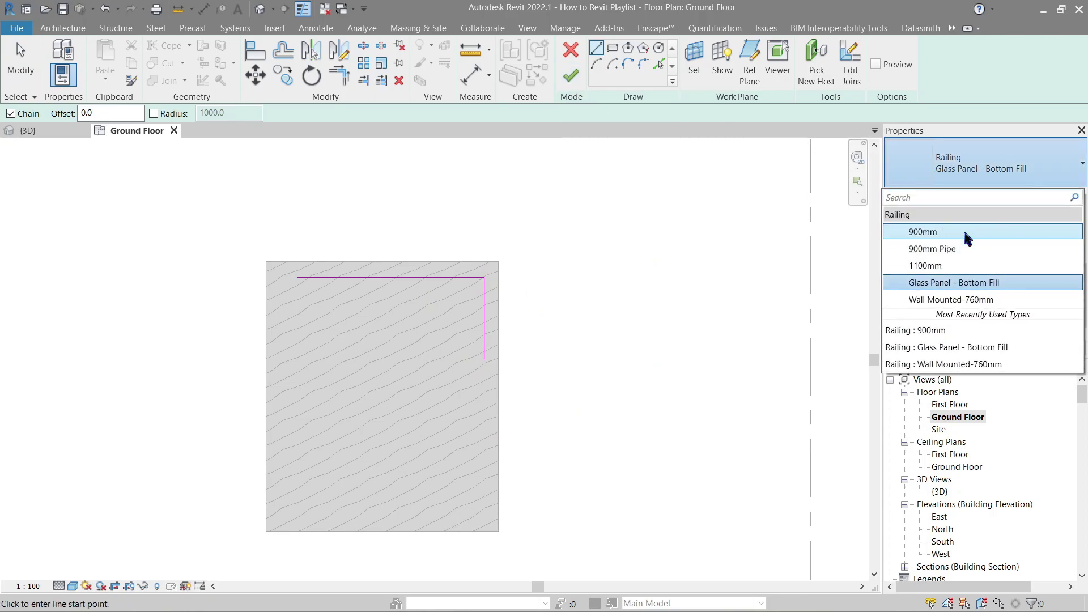
left_click(965, 235)
left_click(572, 75)
left_click(516, 260)
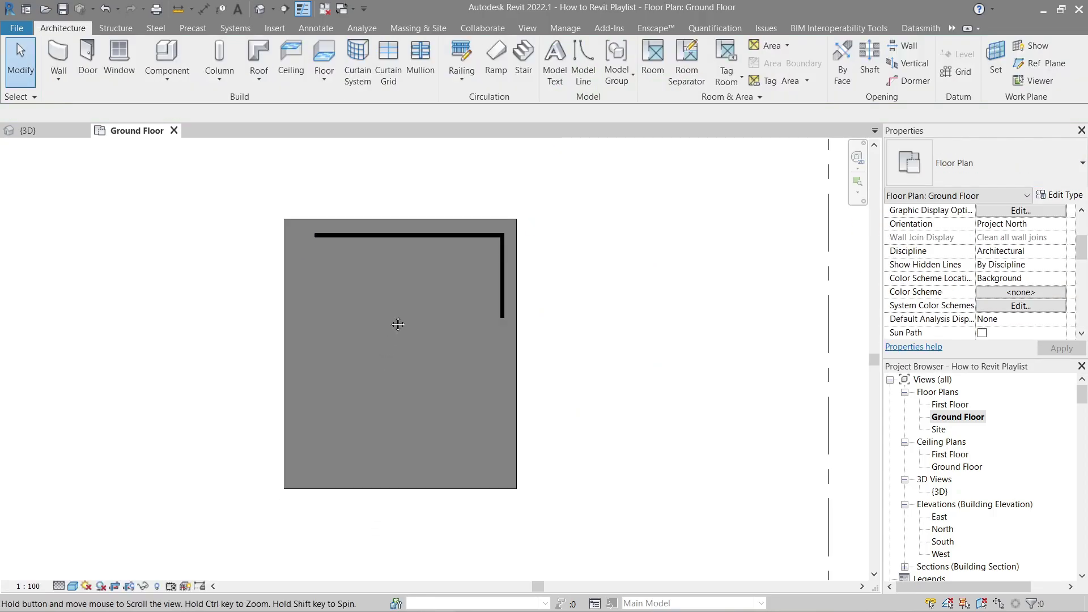
- Draw an L-shaped stair on the floor with a horizontal run of 8 risers and a downward run of 4 risers, 1000 mm wide
scroll(401, 308, "up", 2)
left_click(522, 63)
left_click(322, 324)
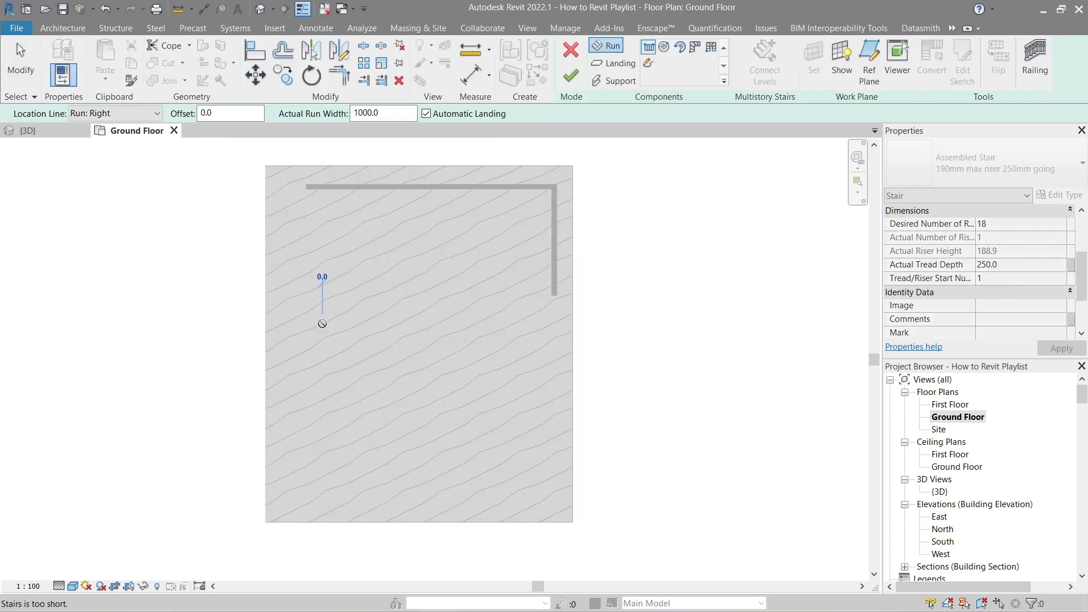
left_click(428, 324)
left_click(428, 325)
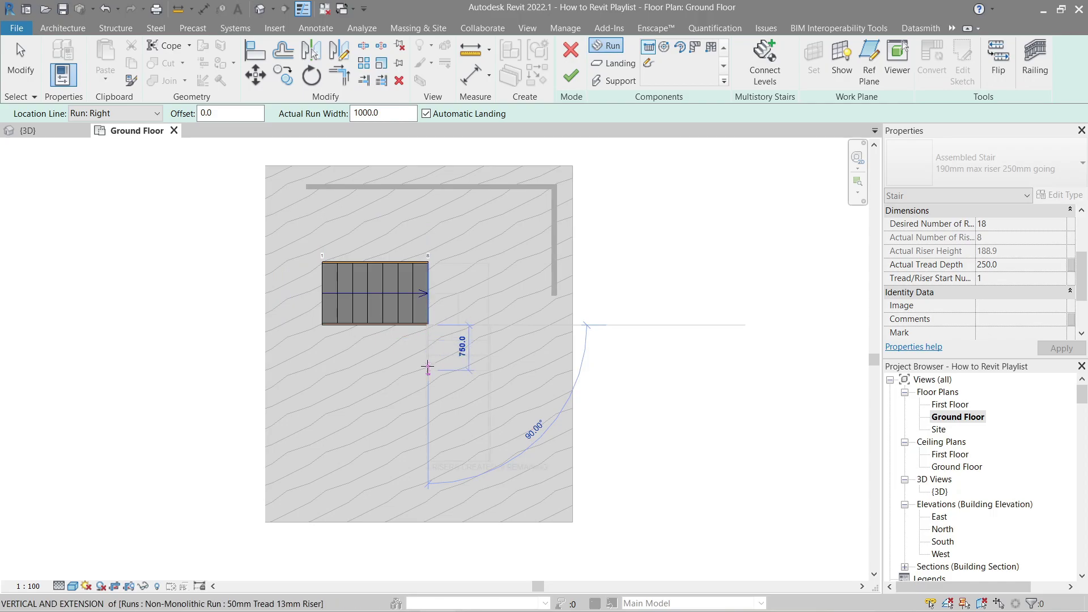
left_click(428, 371)
key("Escape")
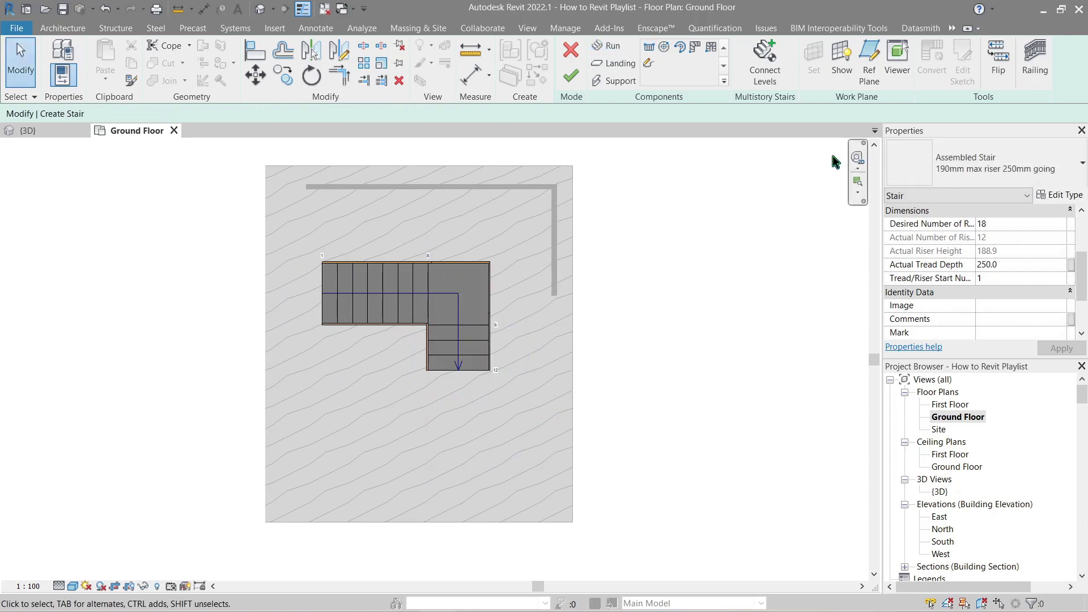
- Assign the 900mm railing type positioned on the treads to the stair, and finish the stair
left_click(1032, 58)
left_click(491, 279)
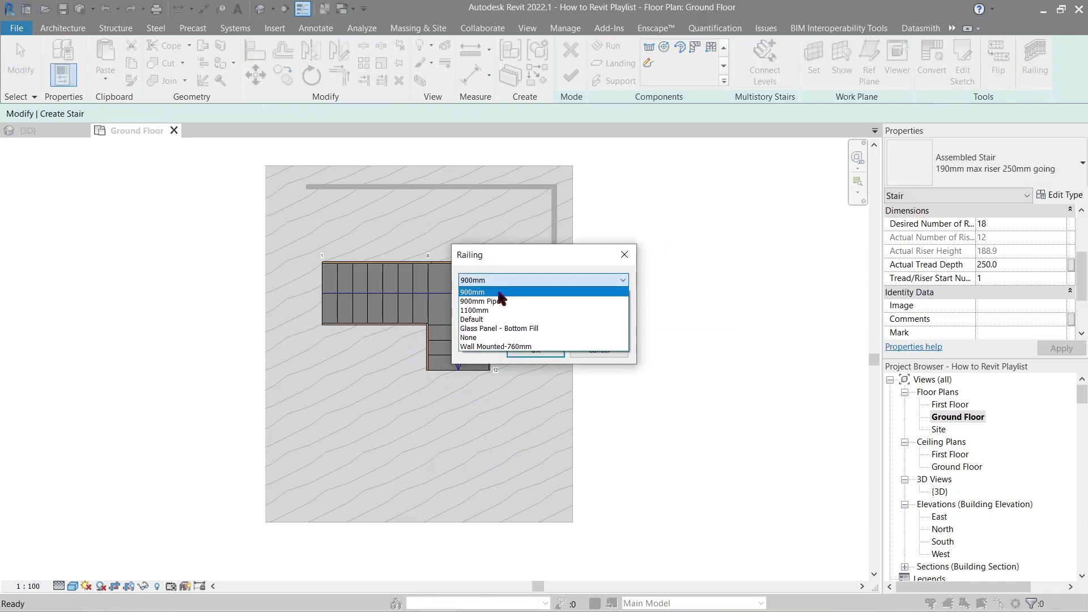
left_click(496, 292)
left_click_drag(526, 264, 623, 261)
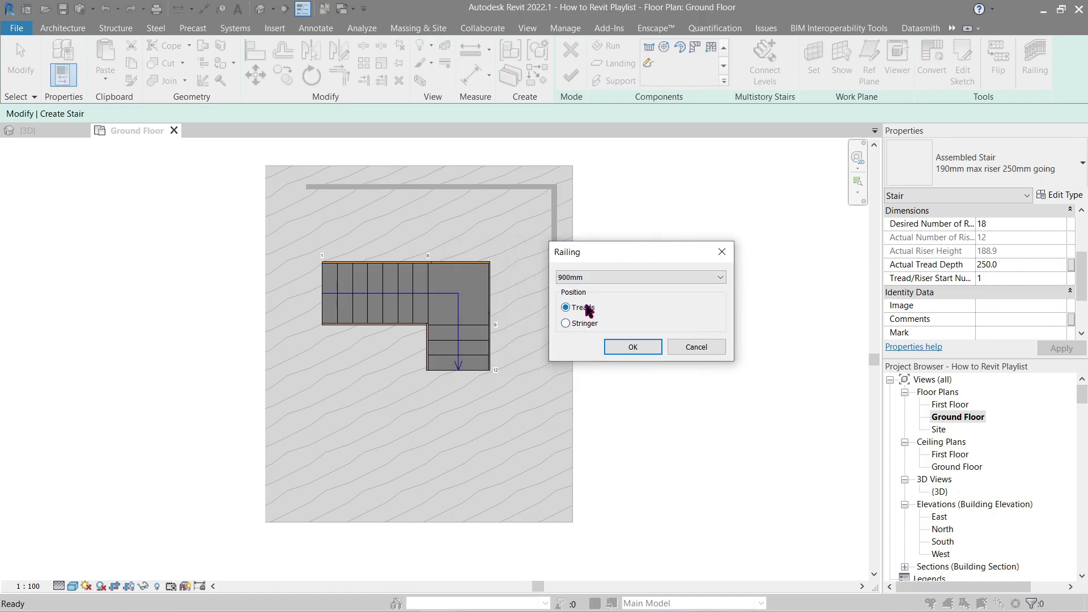
left_click(632, 348)
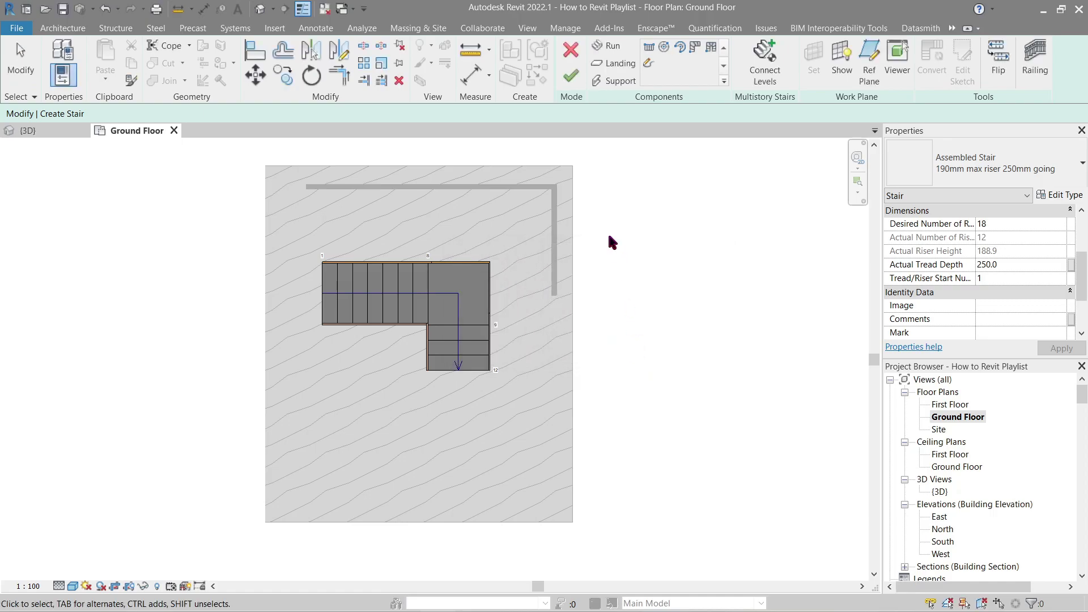
left_click(568, 80)
- Isolate the floor, railing and stair in the 3D view with a Selection Box
scroll(636, 196, "down", 2)
left_click_drag(552, 237, 292, 498)
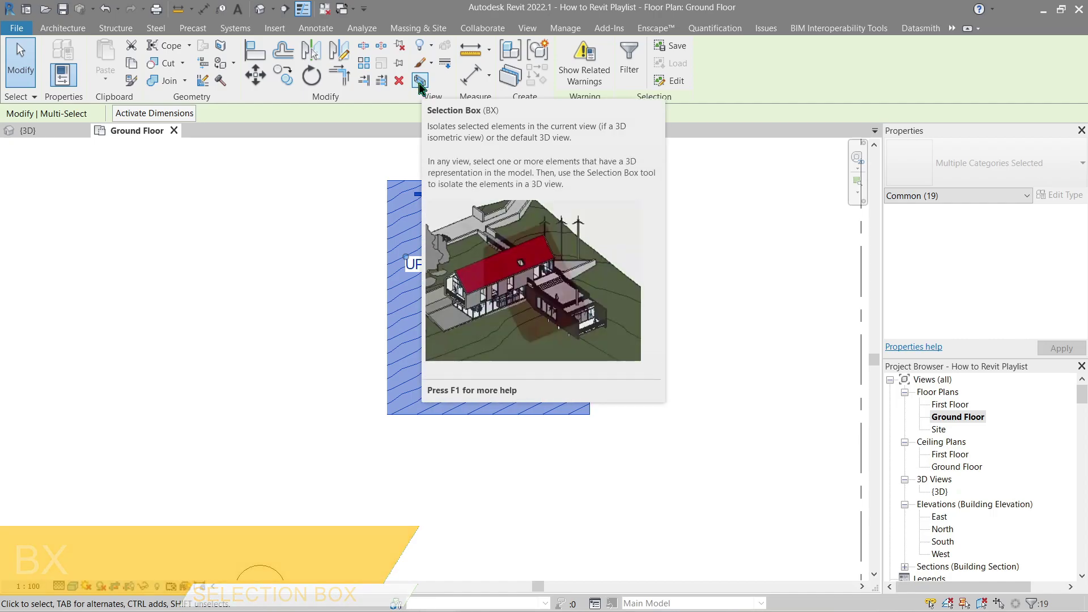
left_click(420, 84)
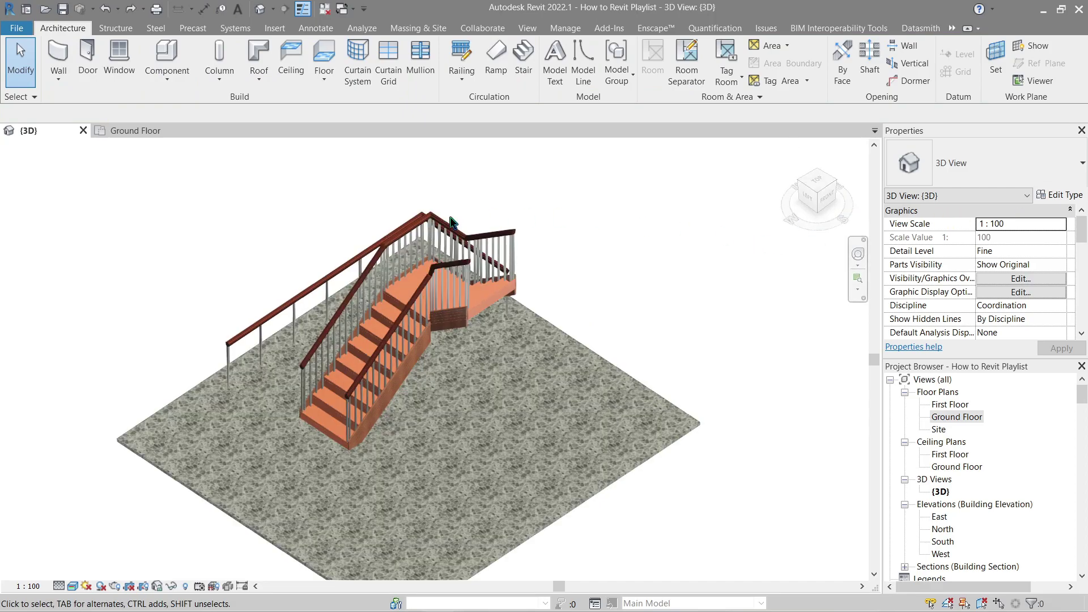
- Set the regular baluster's family to None in the baluster placement of the free-standing railing's 900mm type
left_click(288, 306)
middle_click_drag(288, 306, 555, 288, "shift")
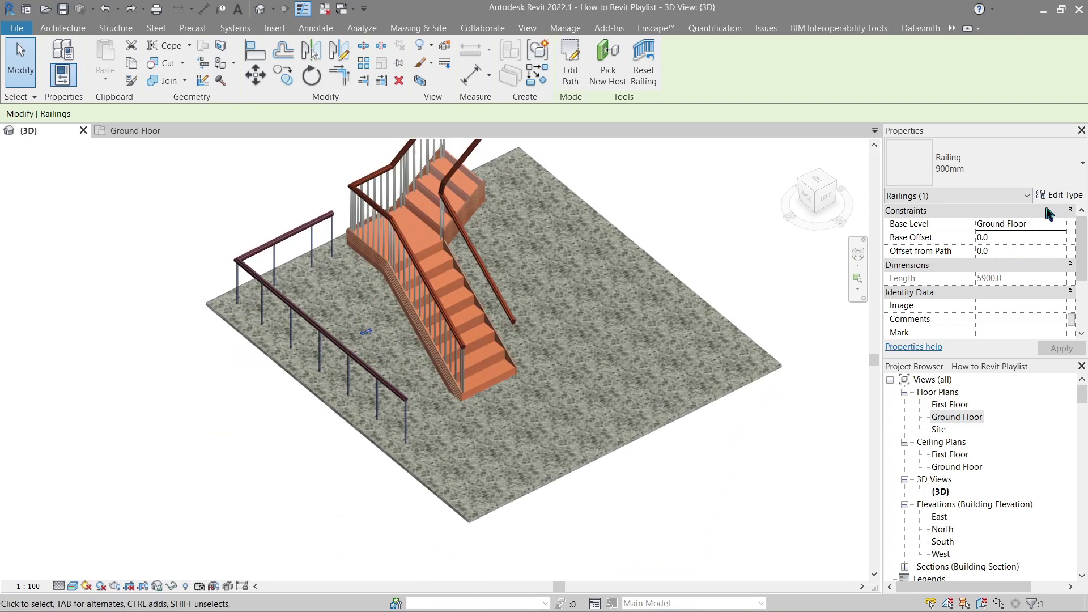
left_click(1056, 197)
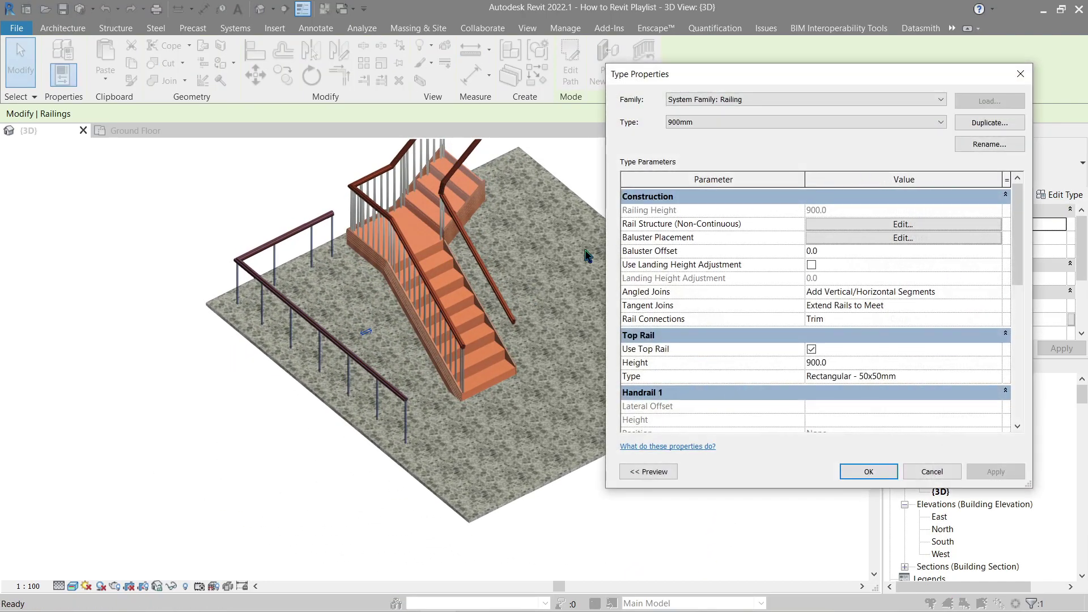
left_click(903, 238)
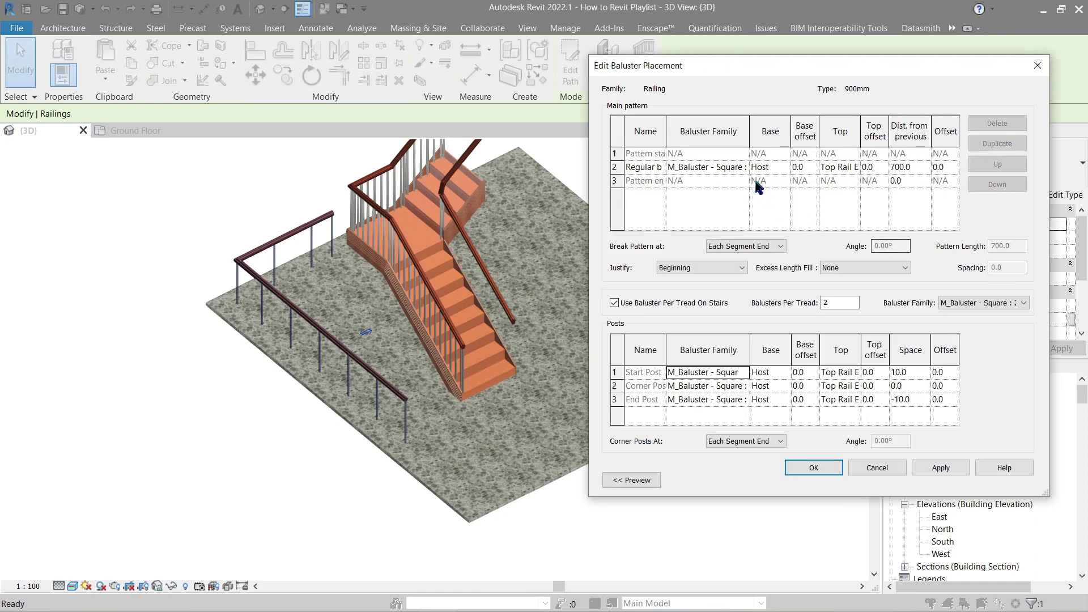
left_click(734, 170)
left_click(742, 167)
left_click(719, 177)
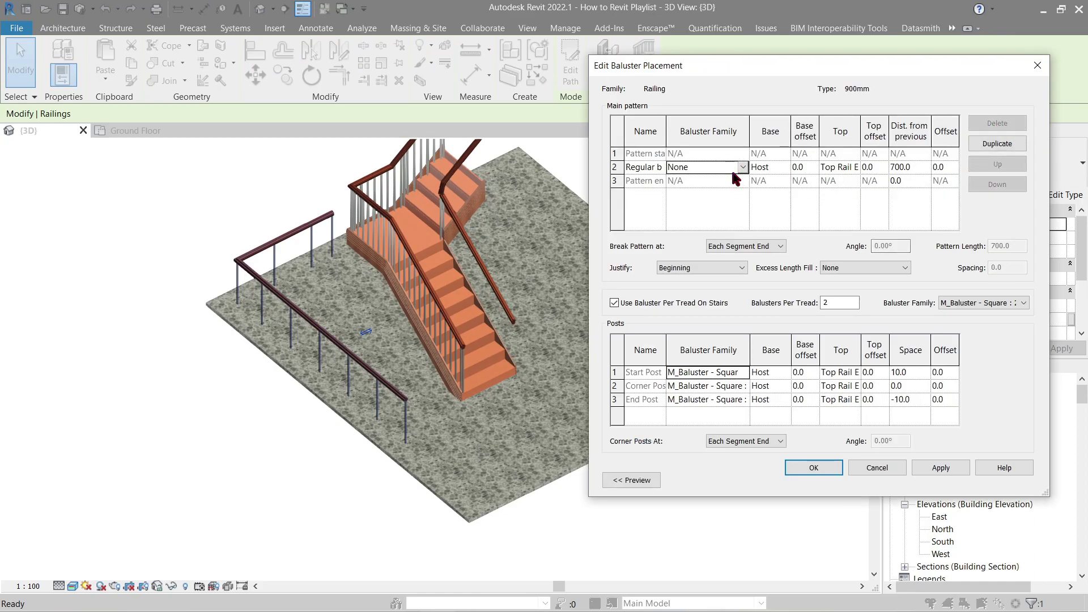
- Set the start, corner and end posts' baluster family to None, and apply the changes to the 900mm railing type
left_click(705, 372)
left_click(704, 371)
left_click(701, 380)
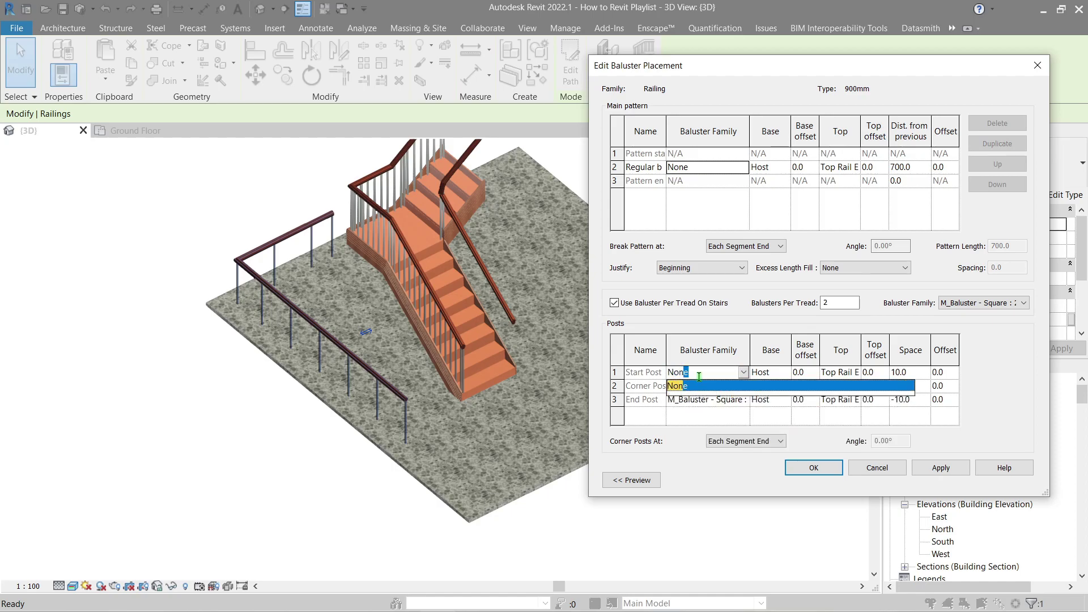
left_click(729, 385)
left_click(730, 395)
left_click(723, 407)
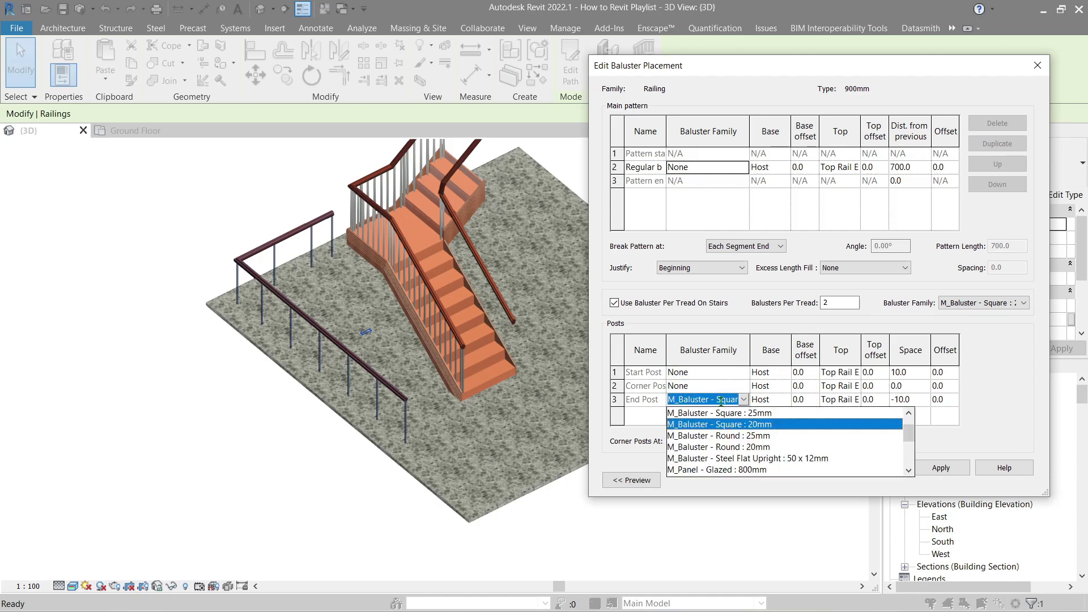
left_click(723, 407)
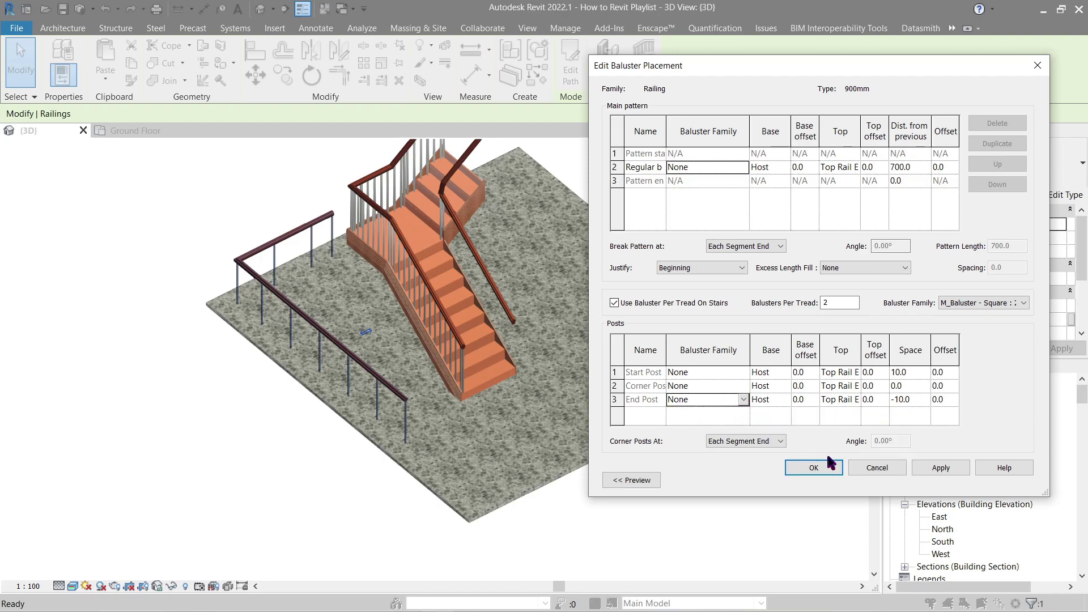
left_click(833, 472)
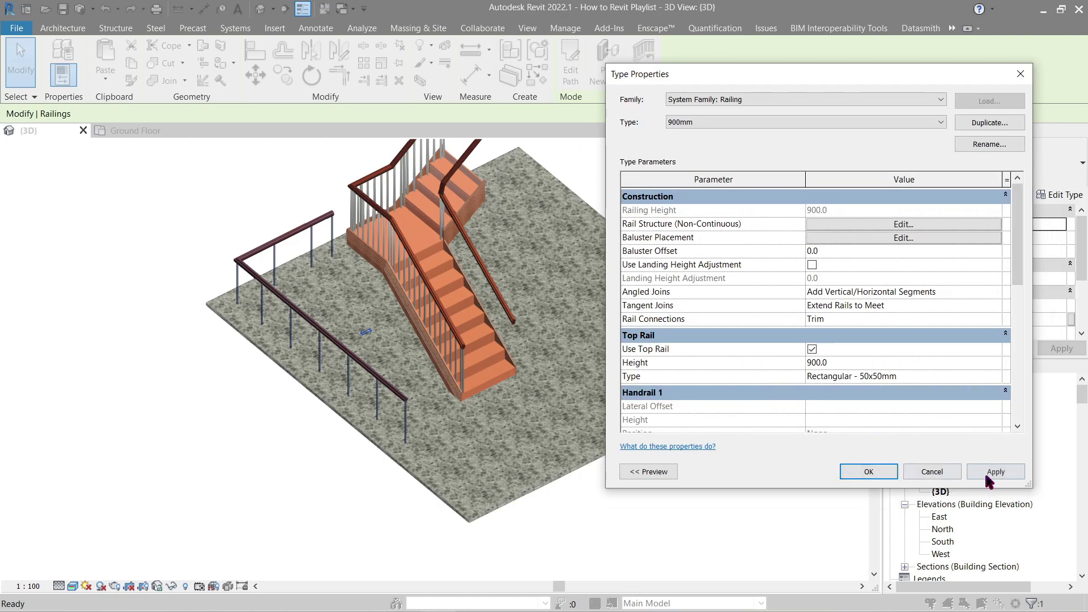
left_click(990, 477)
left_click(879, 474)
left_click(619, 449)
- Turn off Use Baluster Per Tread On Stairs in the stair railing's 900mm type and apply the change
scroll(452, 357, "up", 2)
middle_click_drag(306, 323, 342, 335, "shift")
left_click(285, 376)
left_click(335, 335)
middle_click_drag(231, 344, 302, 228, "shift")
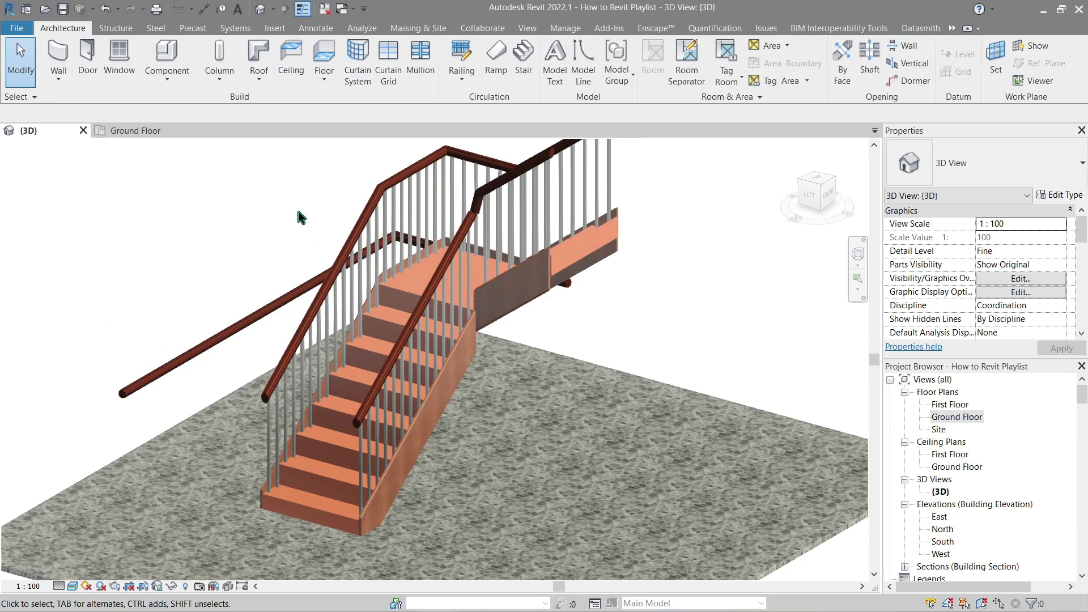
scroll(297, 206, "down", 3)
left_click(373, 218)
left_click(1053, 196)
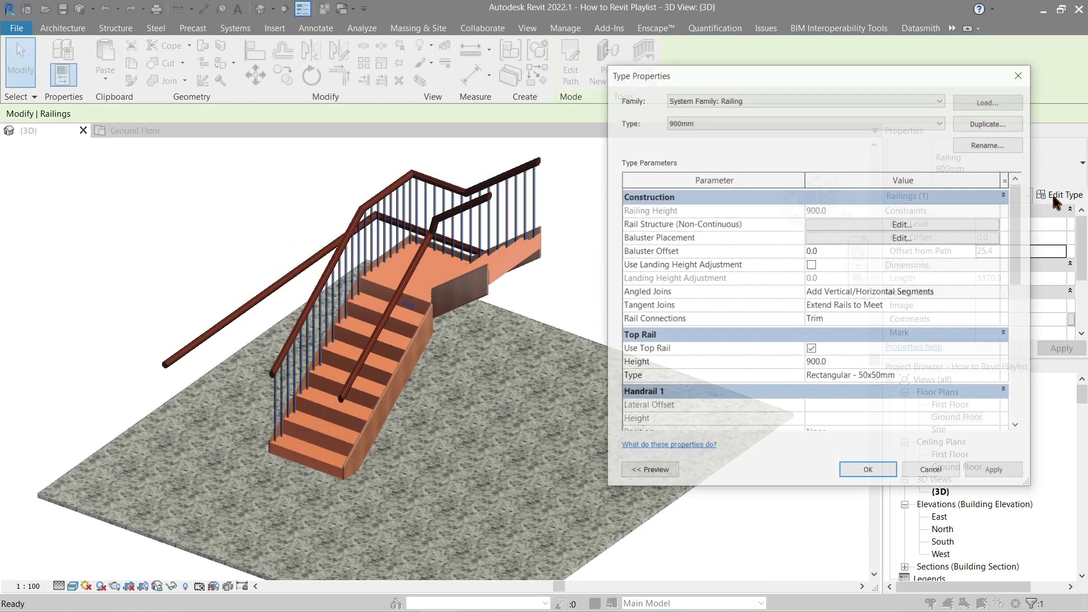
left_click(889, 241)
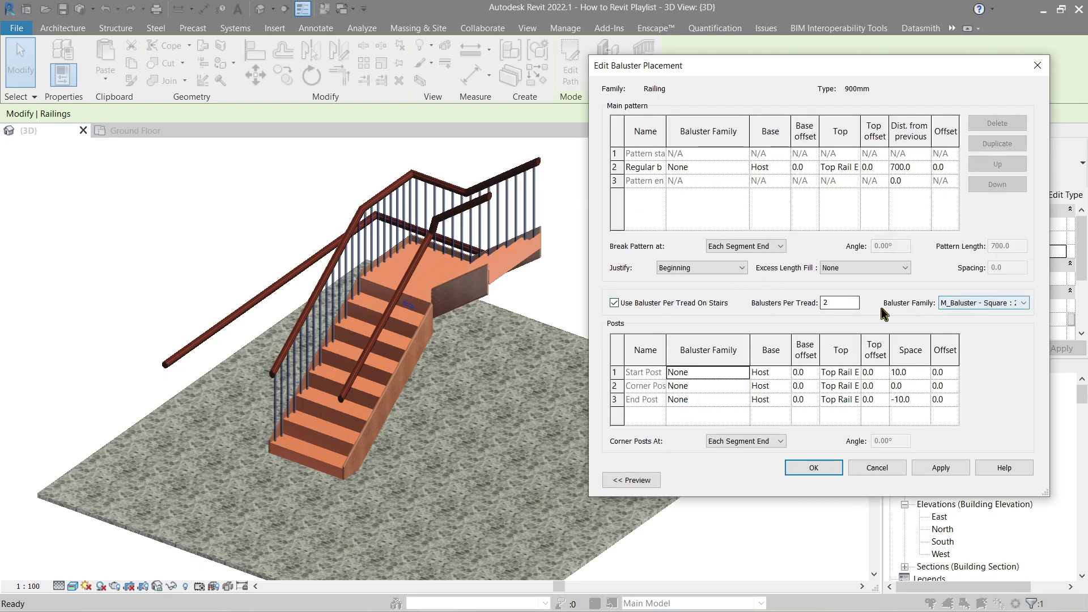
left_click(676, 306)
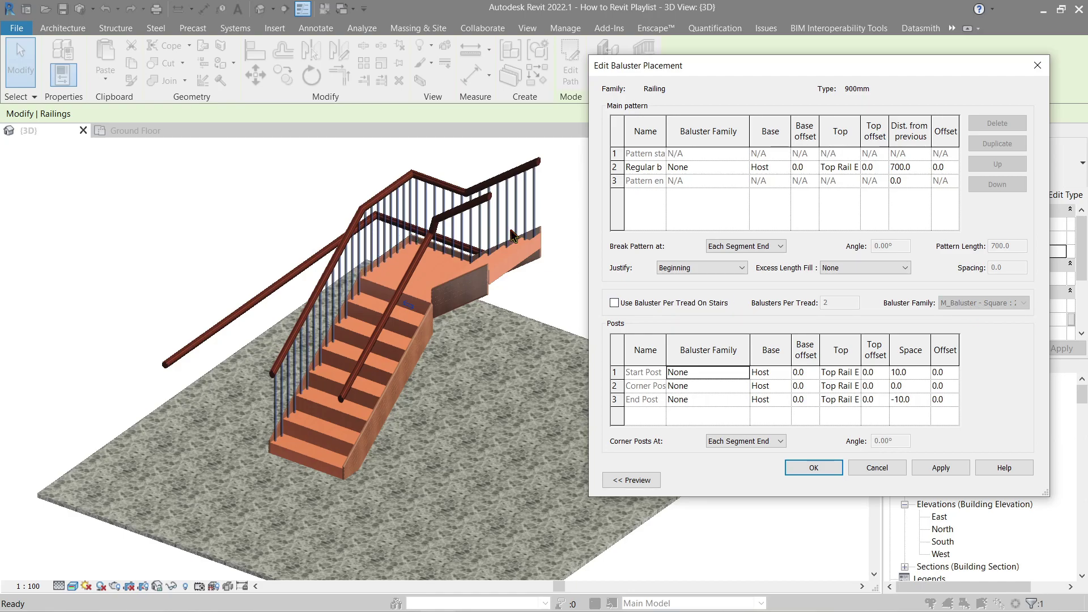
left_click(940, 466)
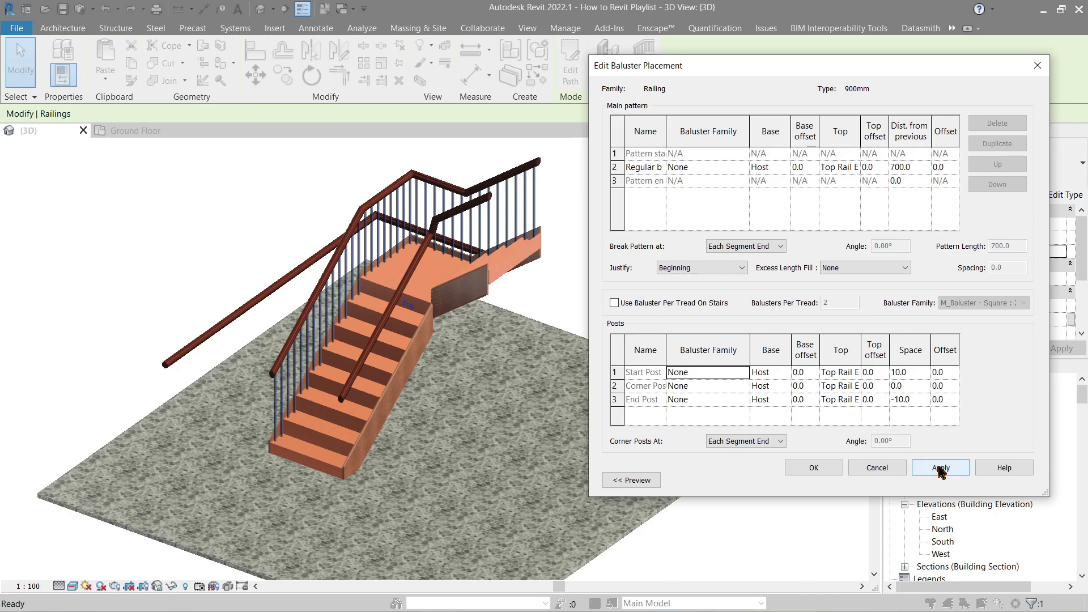
left_click(816, 468)
left_click(989, 471)
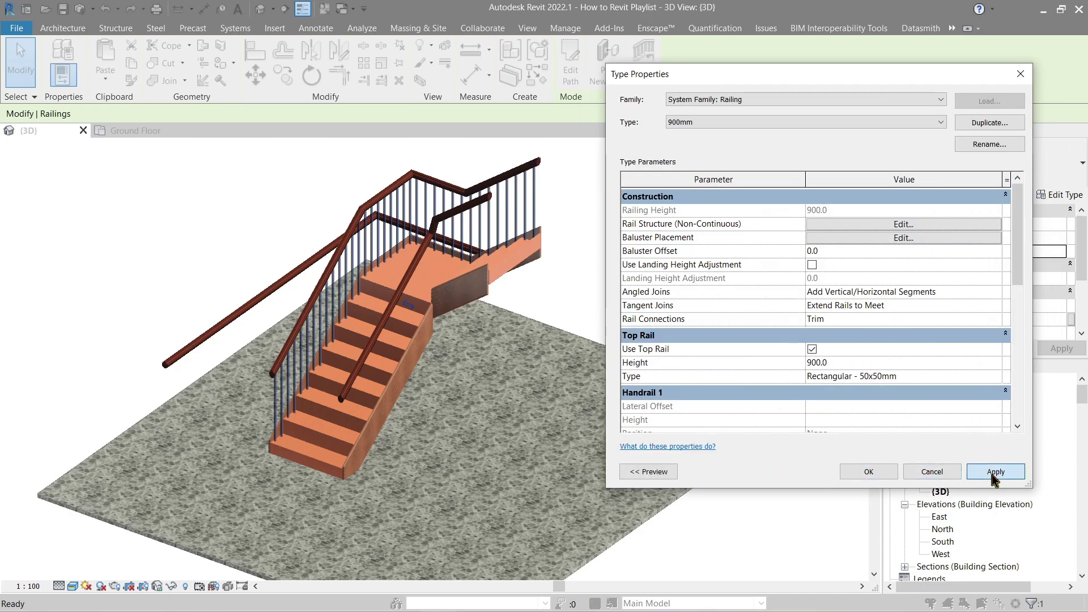
left_click(867, 472)
middle_click_drag(652, 317, 522, 381, "shift")
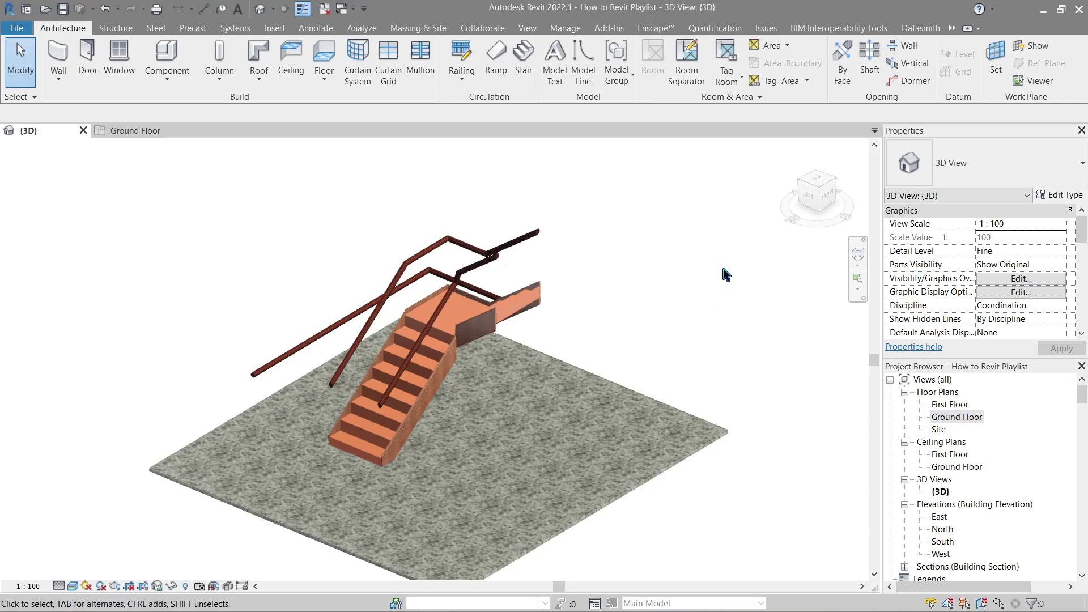
- Create a new family from the English Metric Baluster-Post template
left_click(17, 29)
mouse_move(94, 97)
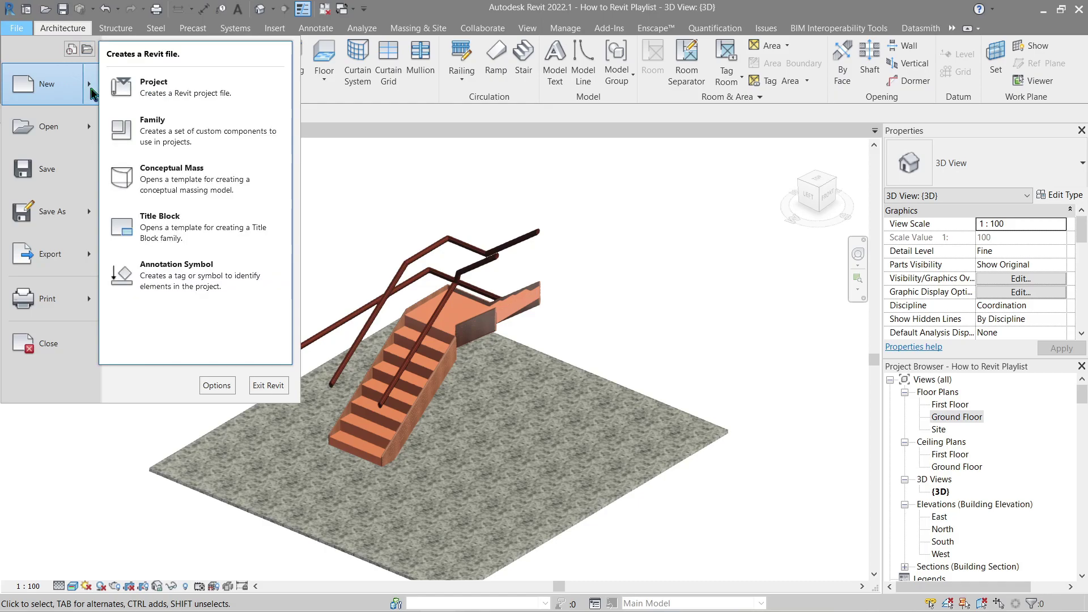
left_click(197, 151)
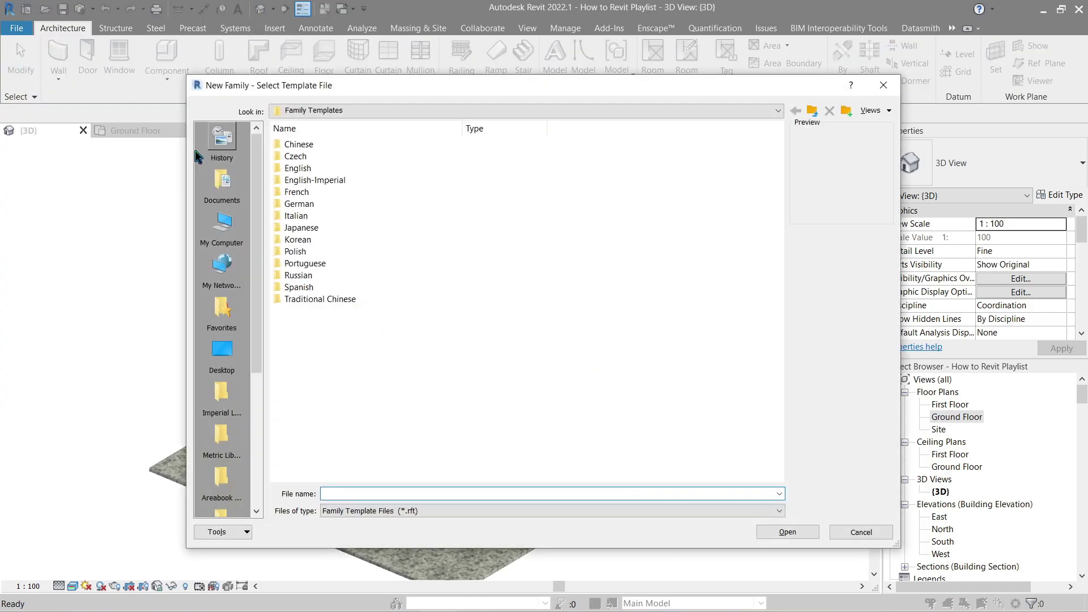
double_click(312, 173)
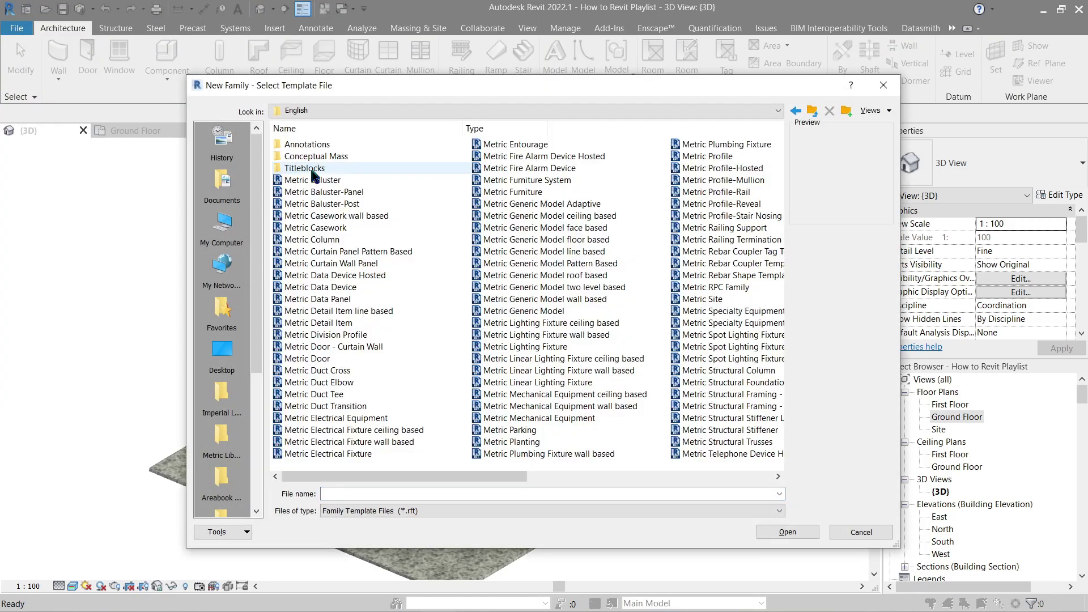
left_click(352, 205)
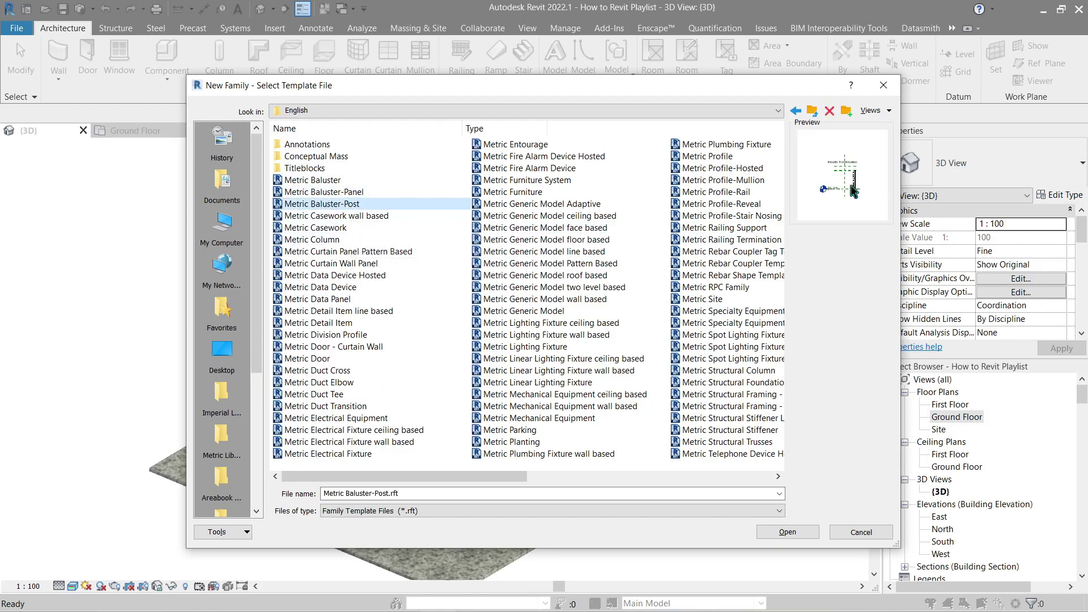
left_click(793, 536)
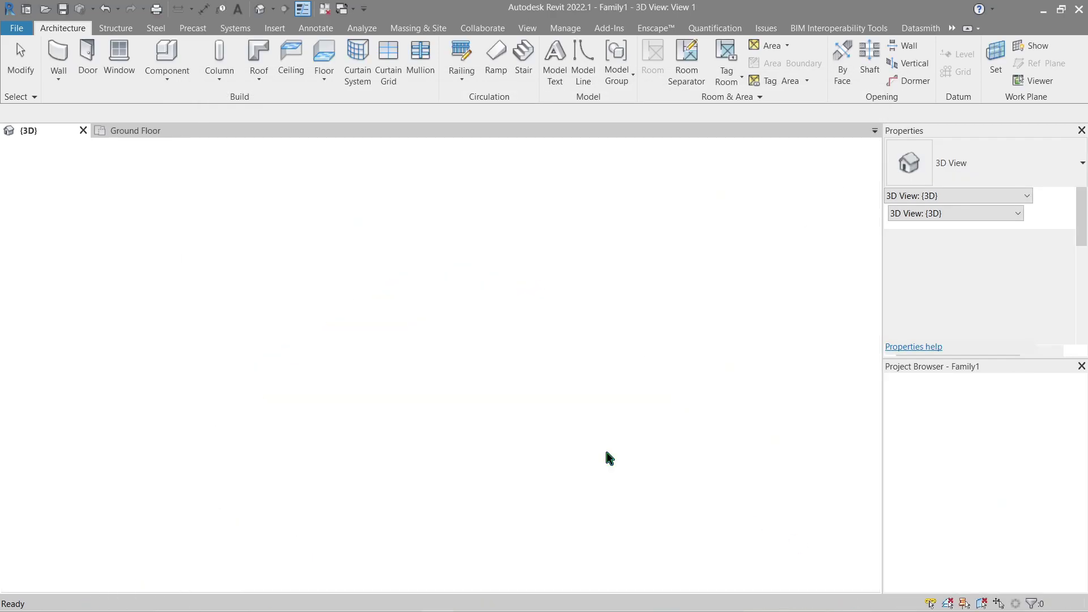
- Switch to the Ref. Level floor plan of the new baluster post family
scroll(458, 443, "up", 2)
mouse_move(521, 367)
middle_mouse_down()
mouse_move(531, 375)
mouse_move(522, 366)
middle_mouse_up()
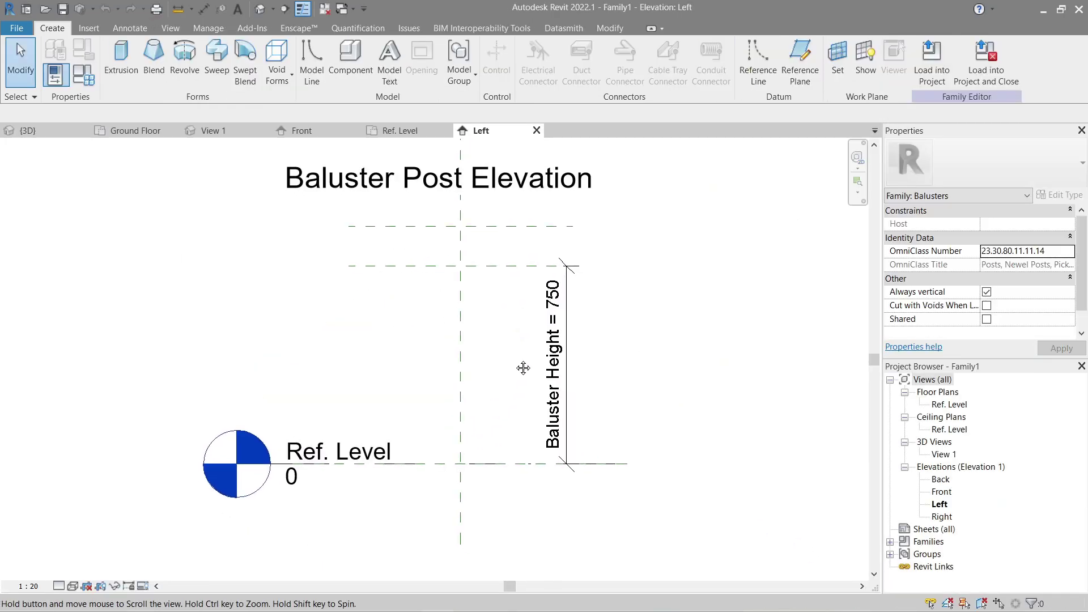
left_click(384, 131)
left_click(305, 132)
left_click(384, 131)
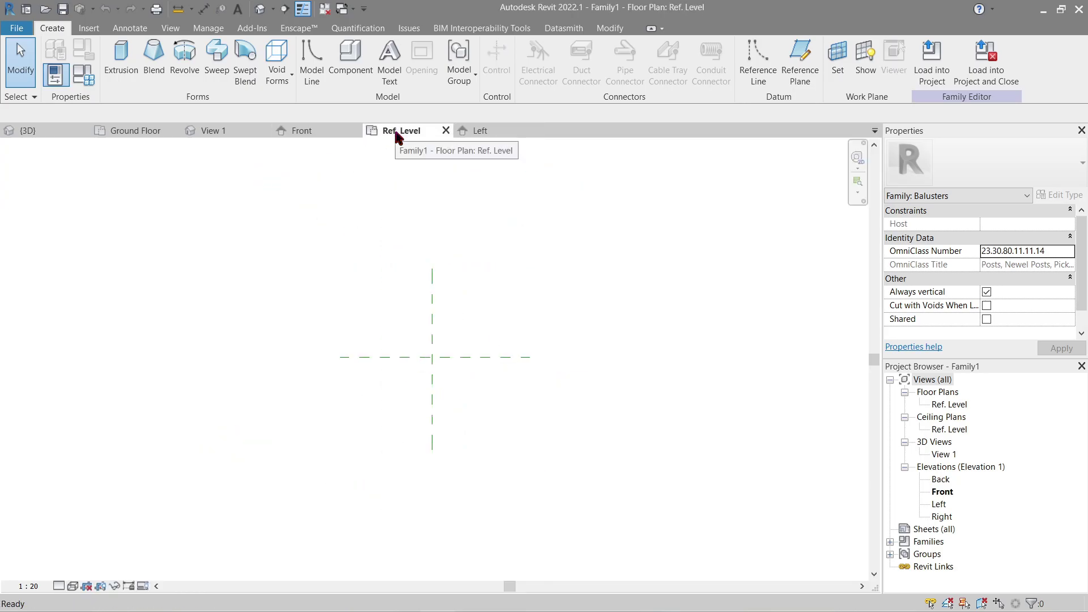
scroll(434, 366, "up", 2)
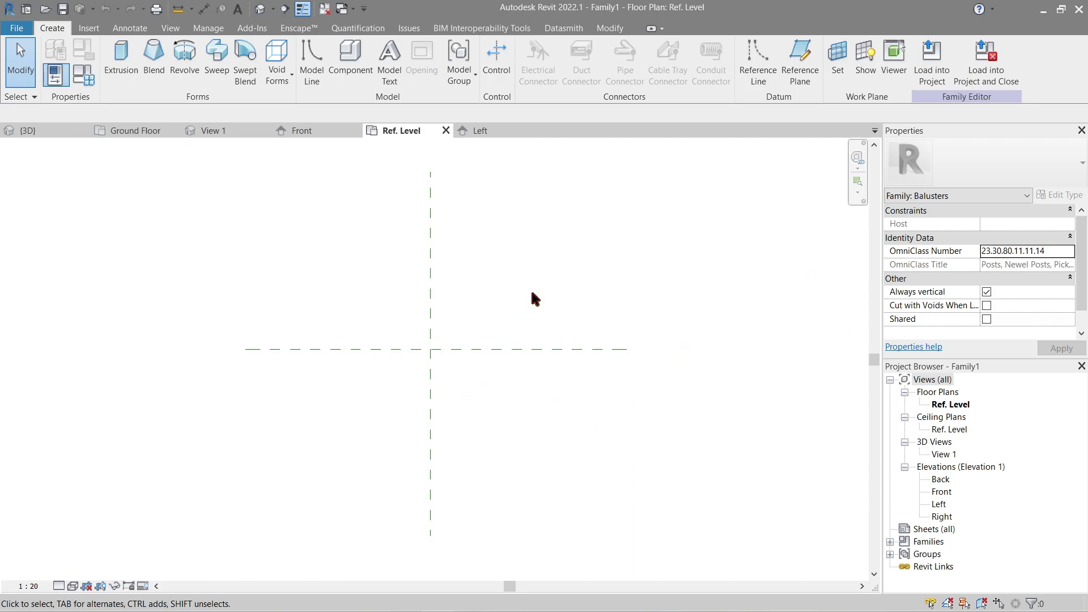
middle_click_drag(535, 298, 549, 306)
key("l")
key("i")
left_click(369, 319)
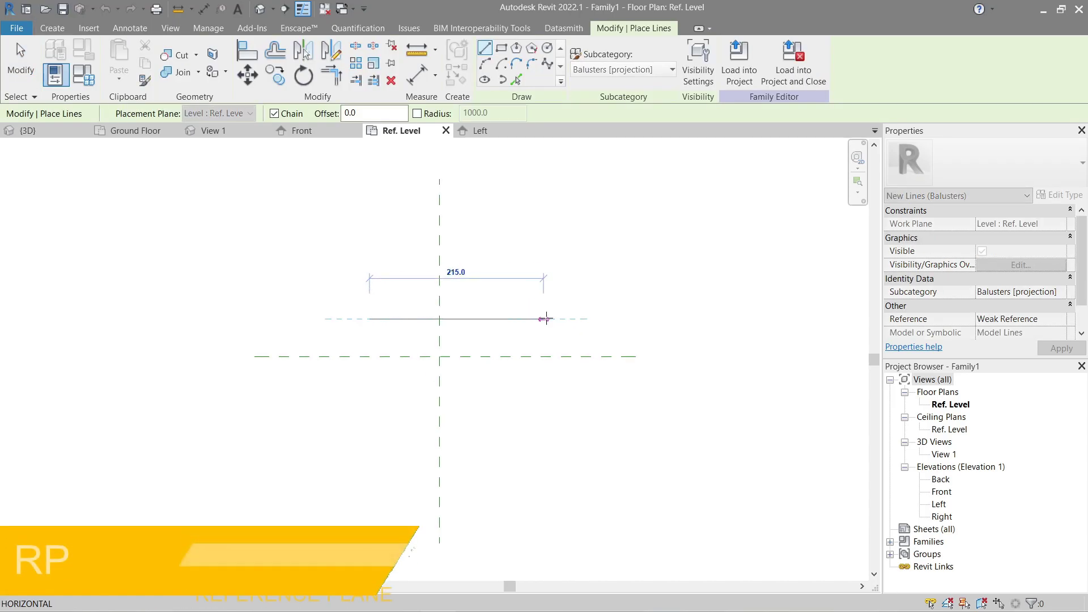
left_click(547, 318)
key("Escape")
key("Escape")
left_click_drag(537, 287, 493, 338)
key("Delete")
- Draw horizontal reference planes about 34 mm above and about 50 mm below the horizontal centre plane
key("r")
key("p")
left_click(359, 329)
left_click(557, 329)
left_click(397, 396)
left_click(538, 397)
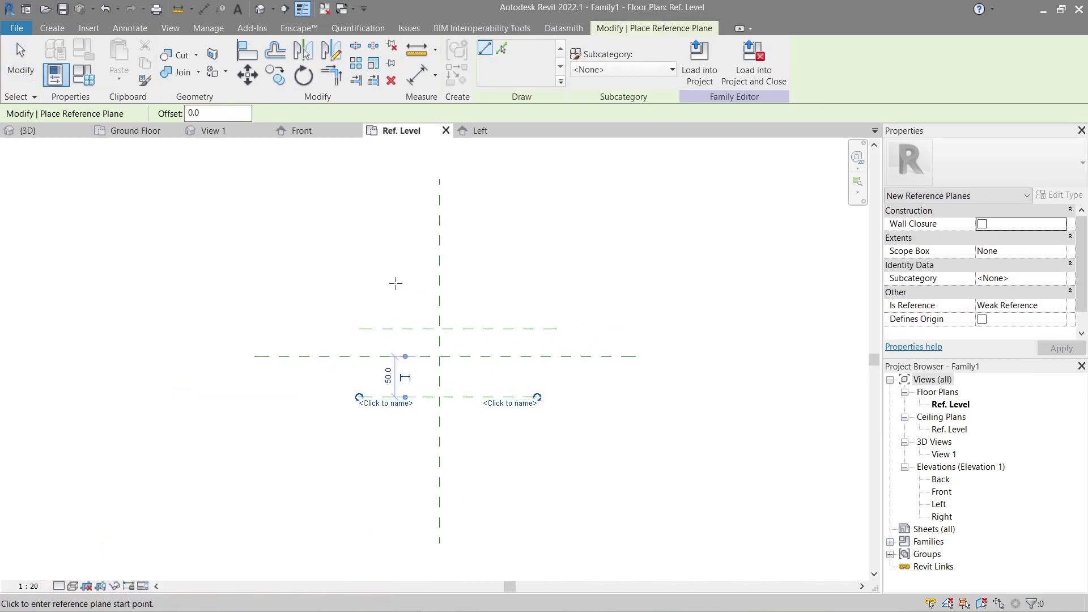
- Draw vertical reference planes about 54 mm to the left and about 55 mm to the right of the vertical centre plane
left_click(396, 283)
left_click(395, 456)
left_click(484, 282)
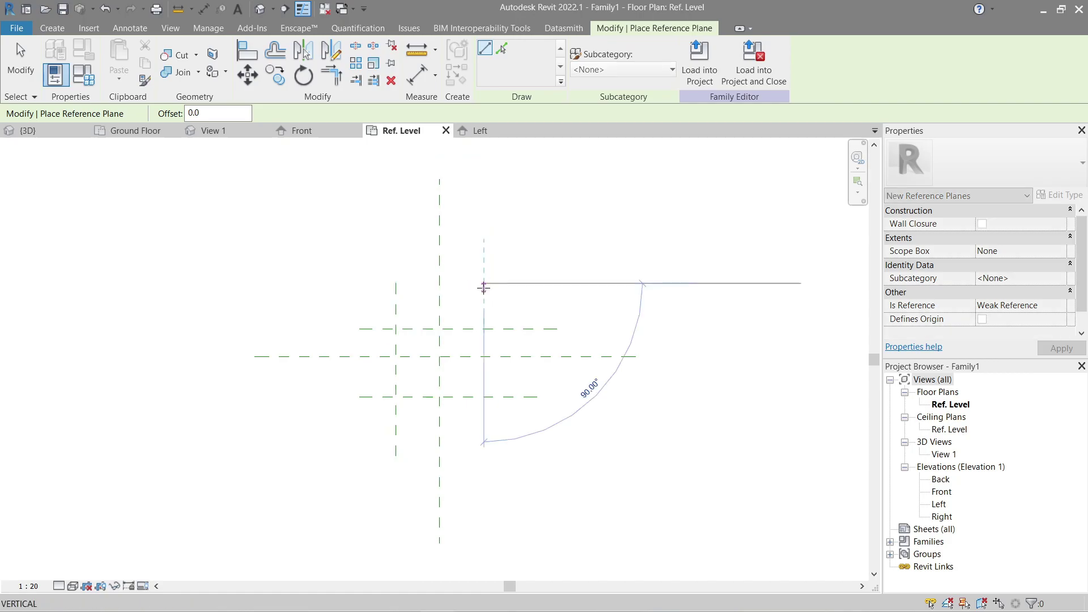
left_click(484, 439)
- Place a continuous aligned dimension across the left, centre and right vertical reference planes, above the plan
key("d")
key("i")
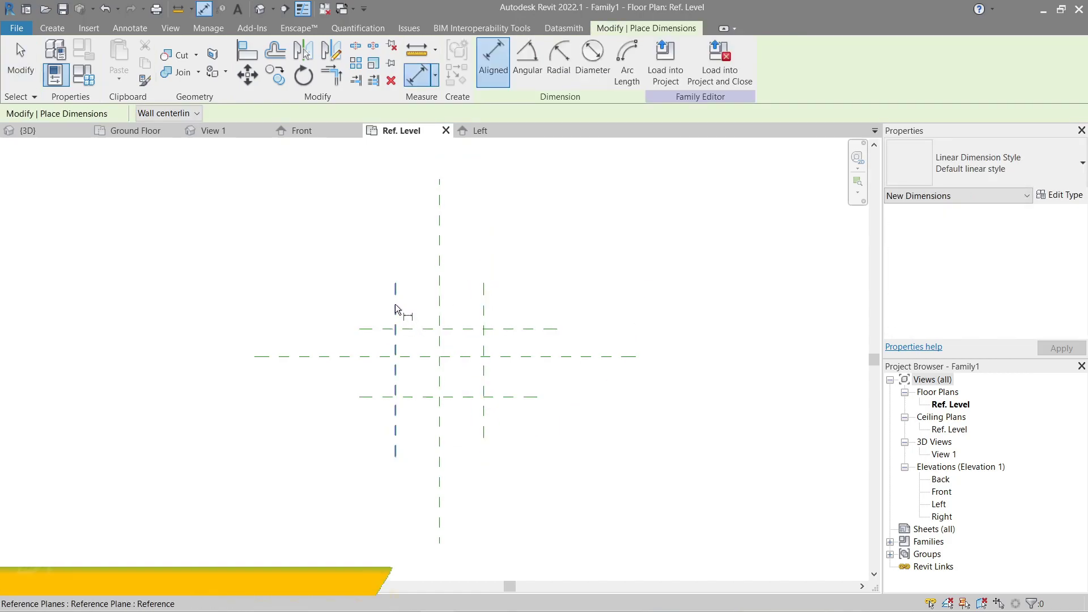
left_click(395, 304)
left_click(439, 304)
left_click(484, 308)
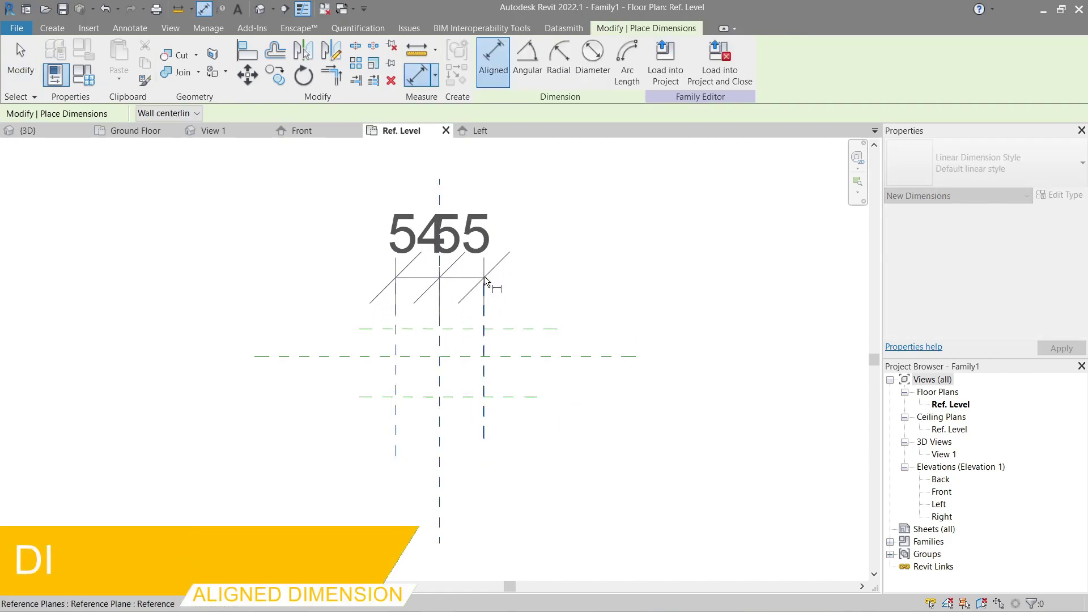
left_click(491, 233)
- Place a continuous aligned dimension across the upper, centre and lower horizontal reference planes, beside the plan
left_click(416, 329)
left_click(423, 356)
left_click(416, 397)
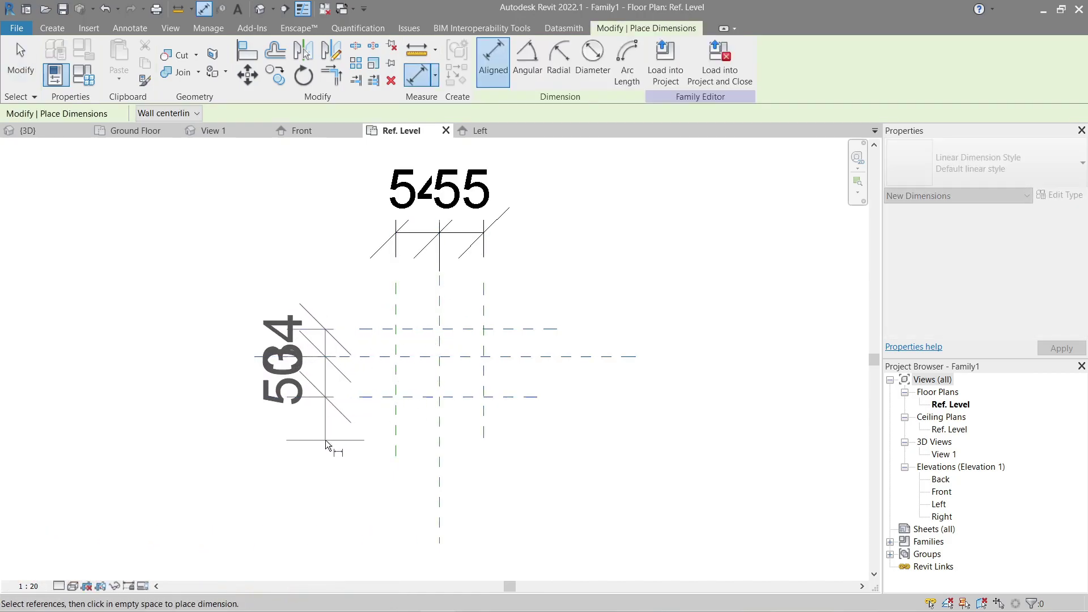
left_click(325, 440)
key("Escape")
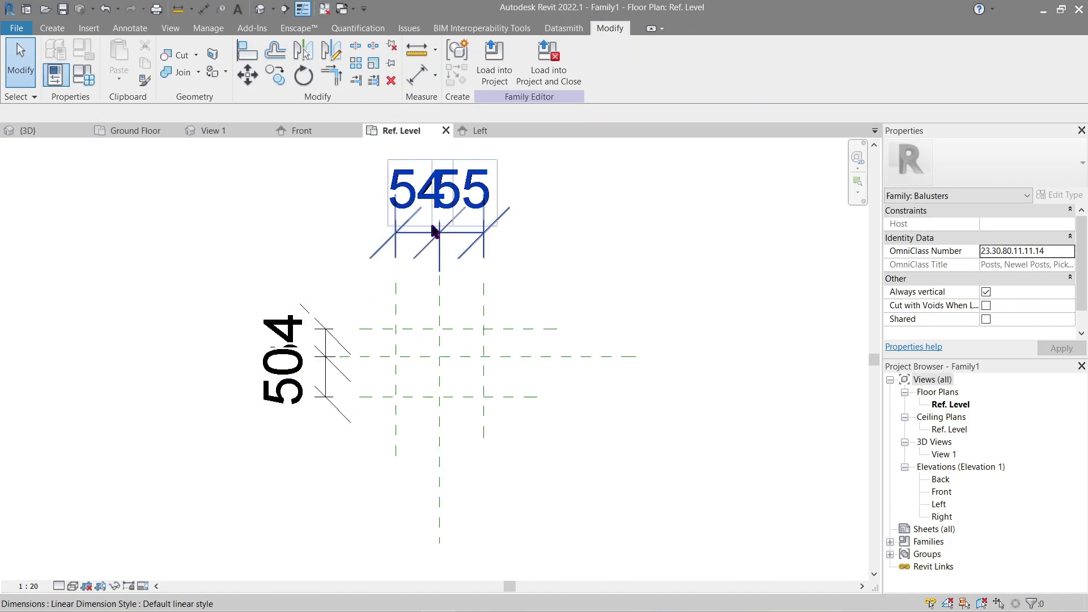
- Set the Ref. Level view's scale to 1:5 and switch its visual style to a shaded display
left_click(29, 586)
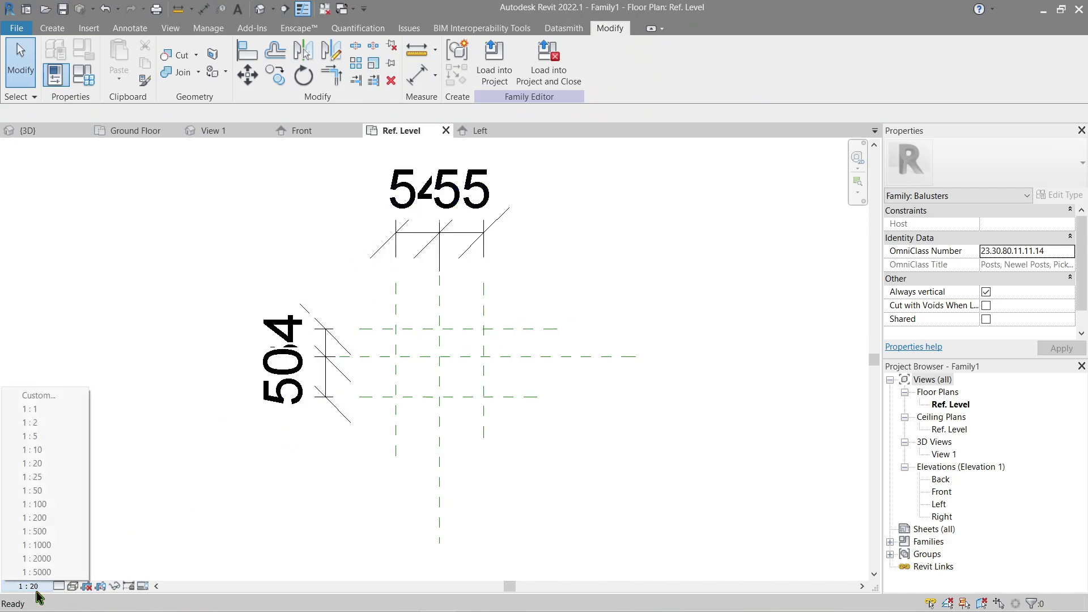
left_click(44, 435)
left_click(73, 586)
left_click(96, 543)
- Apply the equality constraint to both continuous dimensions so the outer reference planes are centred
middle_click_drag(447, 331, 446, 367)
left_click(468, 273)
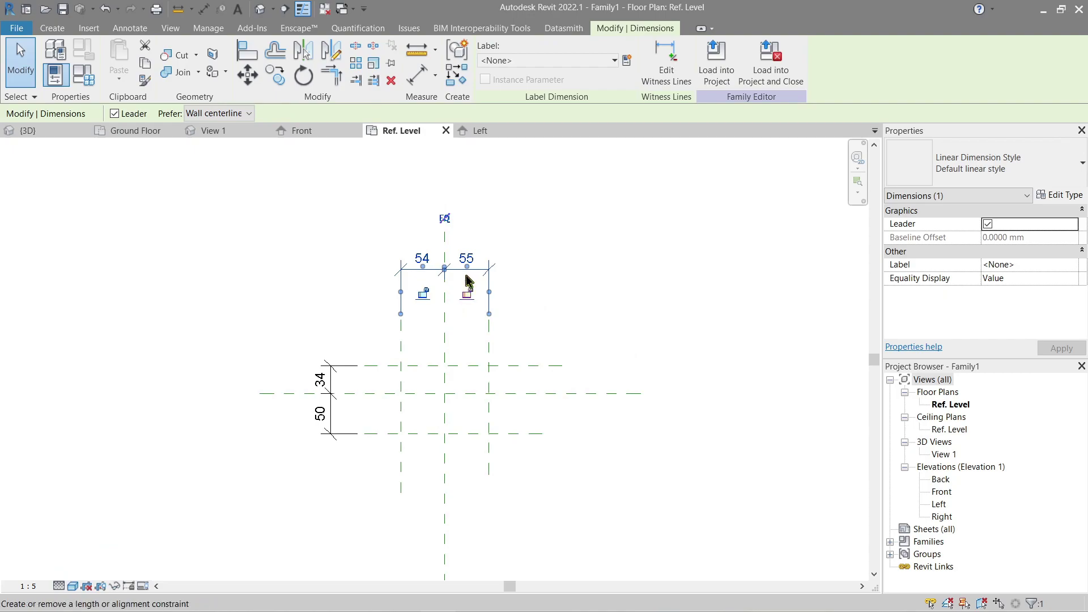
left_click(443, 221)
left_click(334, 403)
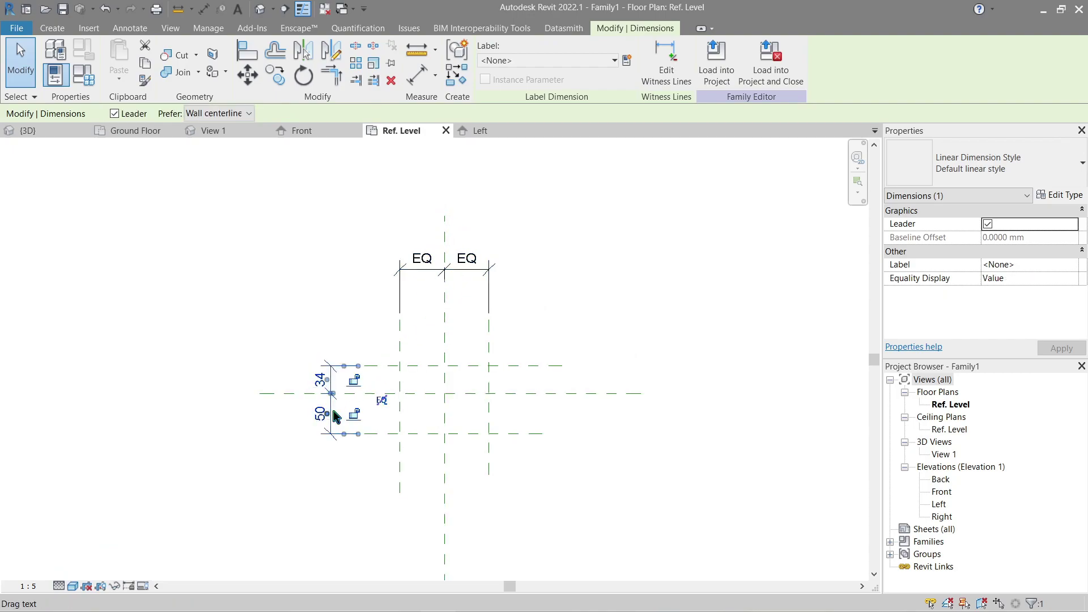
left_click(382, 400)
key("Escape")
- Add overall aligned dimensions between the two outer vertical planes and between the two outer horizontal planes
key("d")
key("i")
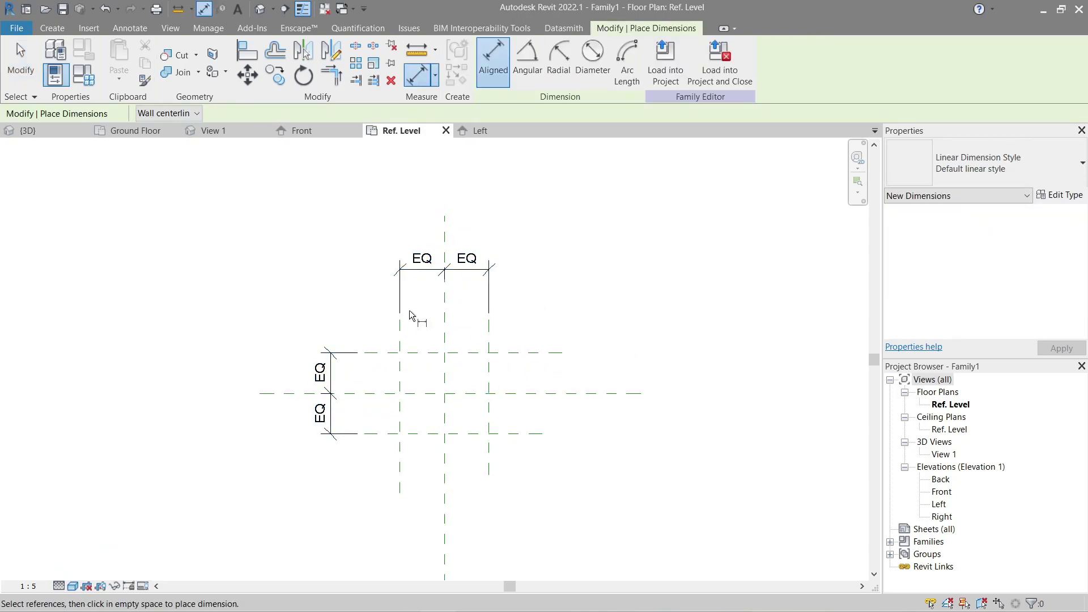
left_click(400, 311)
left_click(489, 320)
left_click(444, 230)
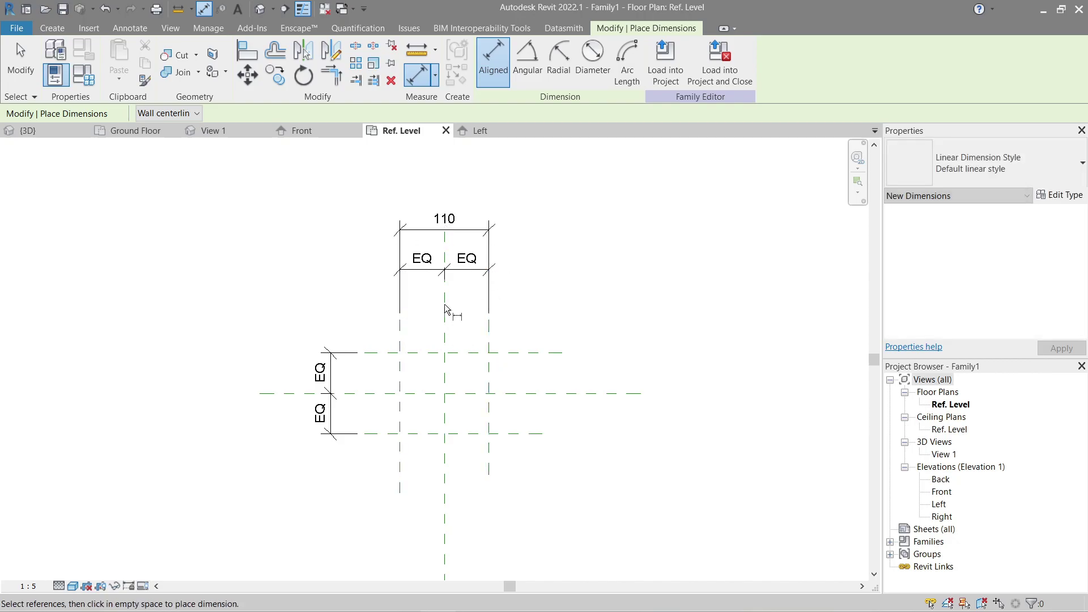
left_click(370, 354)
left_click(375, 434)
left_click(277, 447)
key("Escape")
key("Escape")
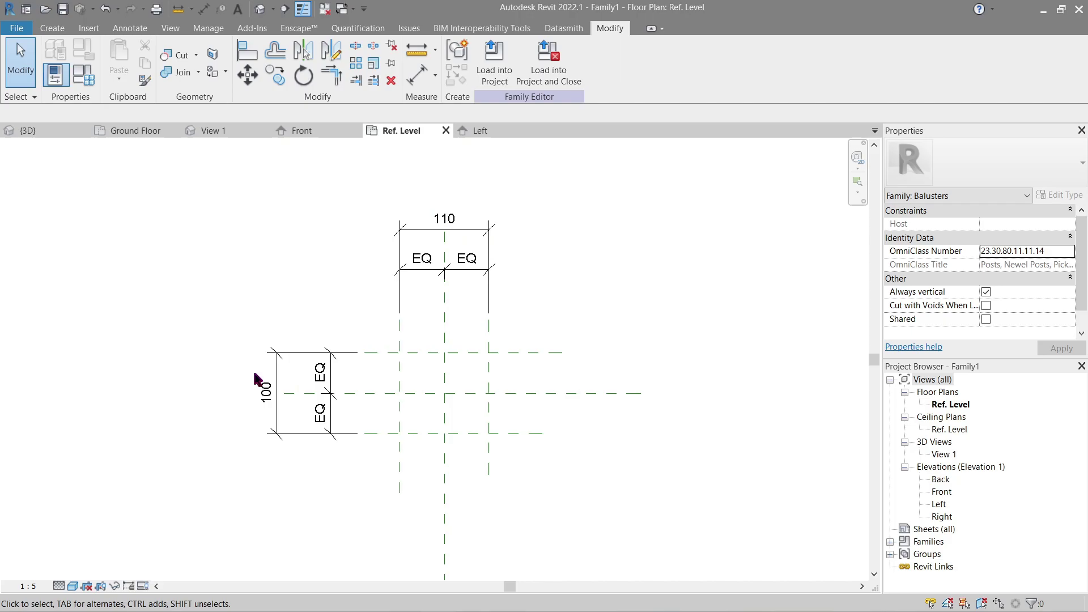
- Label the overall dimension between the horizontal planes with a new type parameter named post width
left_click(266, 391)
left_click(628, 63)
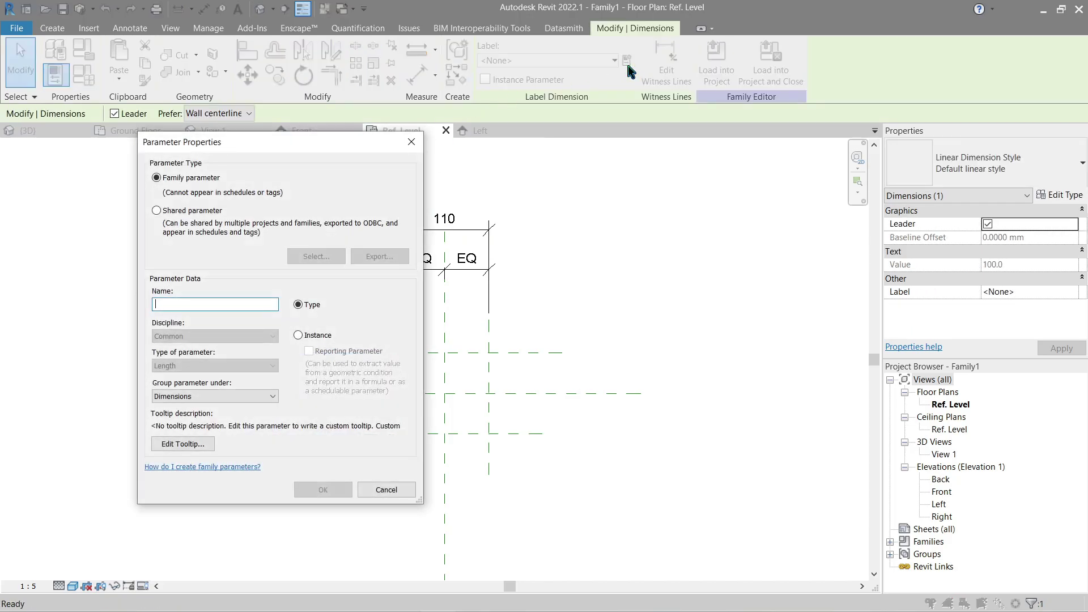
type("post width")
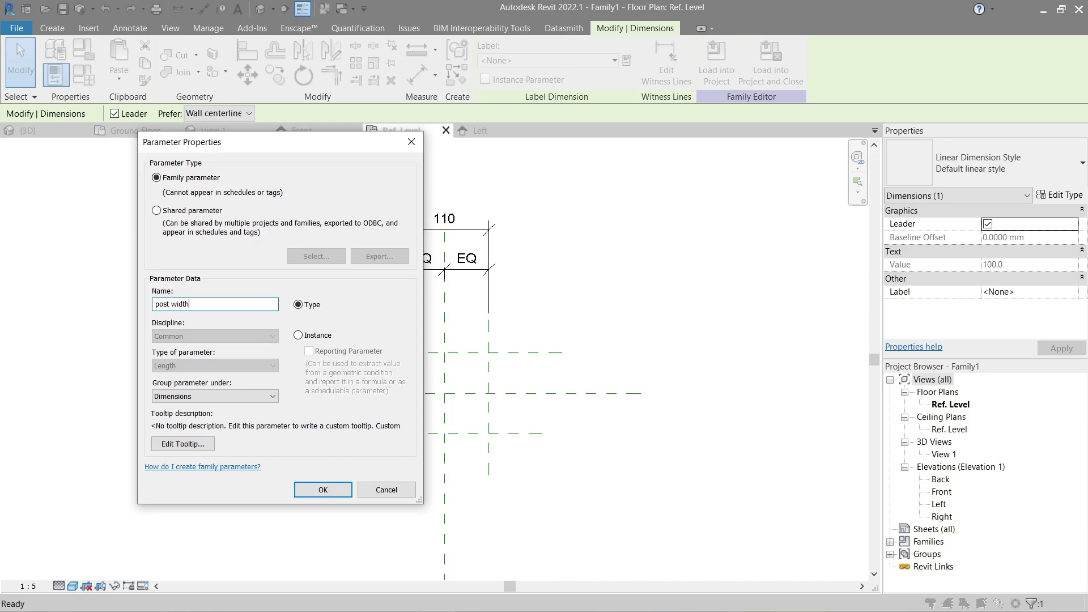
key("Return")
- Label the overall dimension between the vertical planes with a new type parameter named post depth
left_click(457, 229)
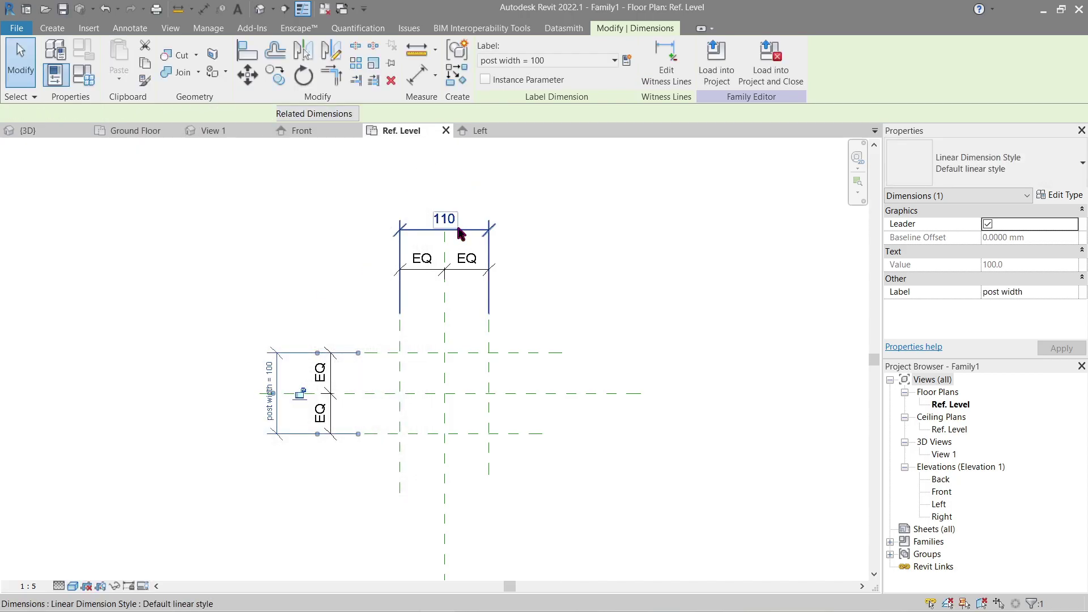
left_click(527, 195)
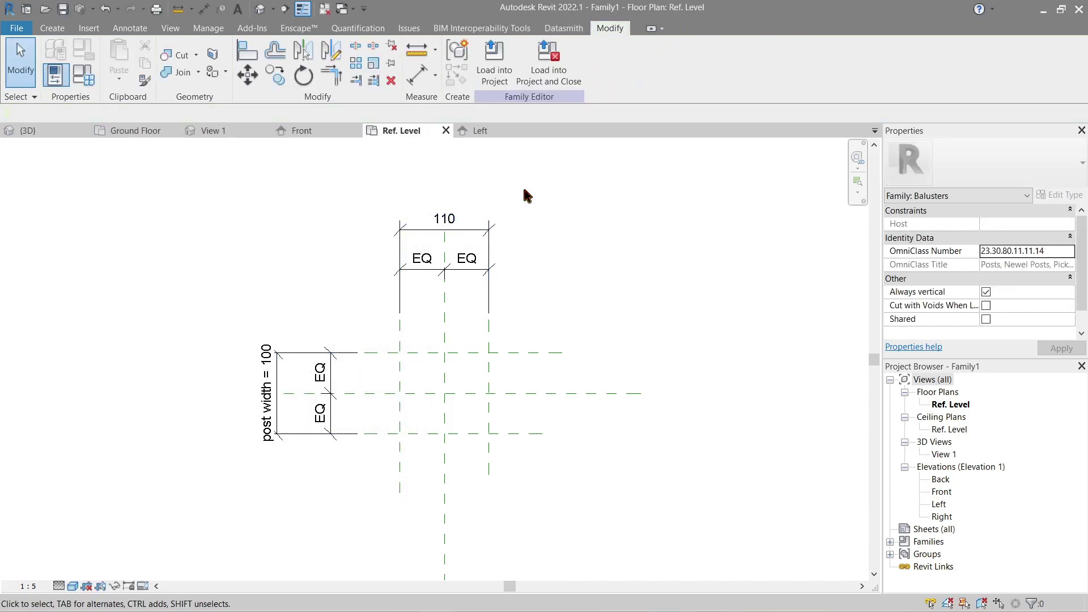
left_click(462, 227)
left_click(521, 60)
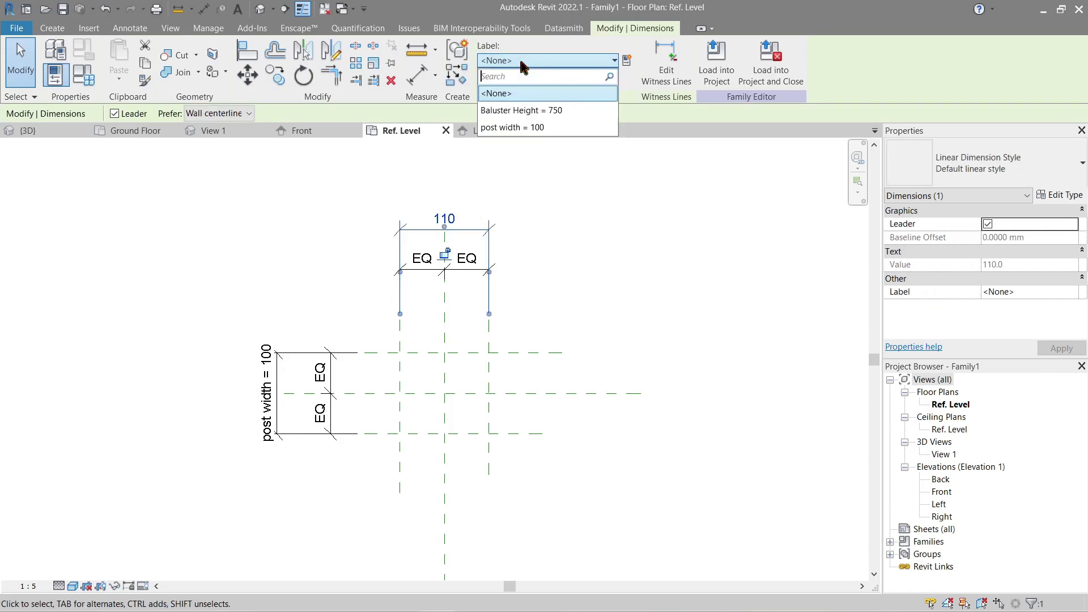
left_click(628, 60)
type("post de")
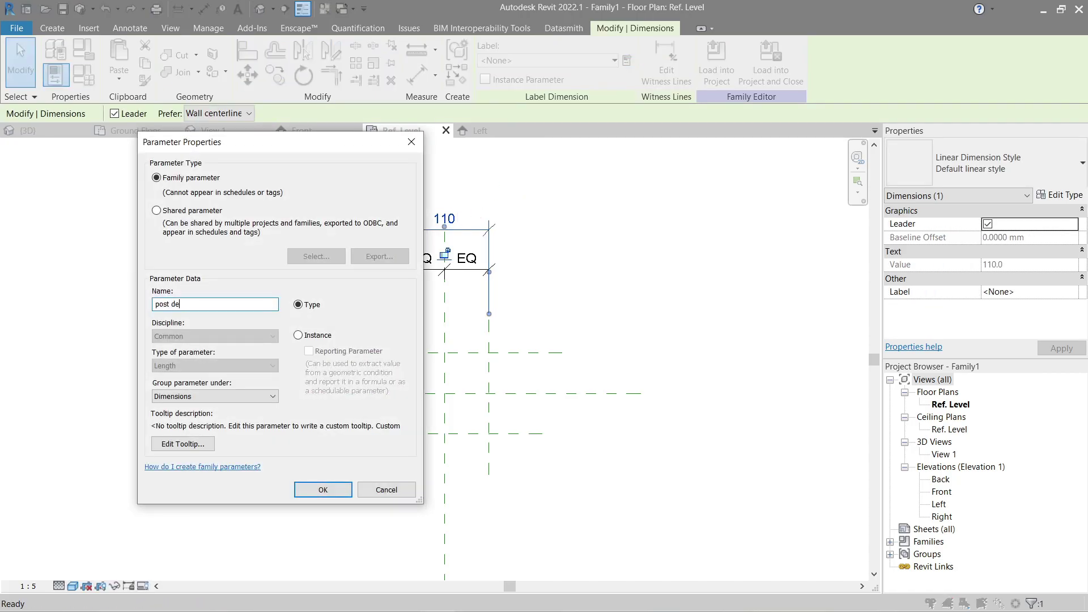
key("Return")
left_click(549, 227)
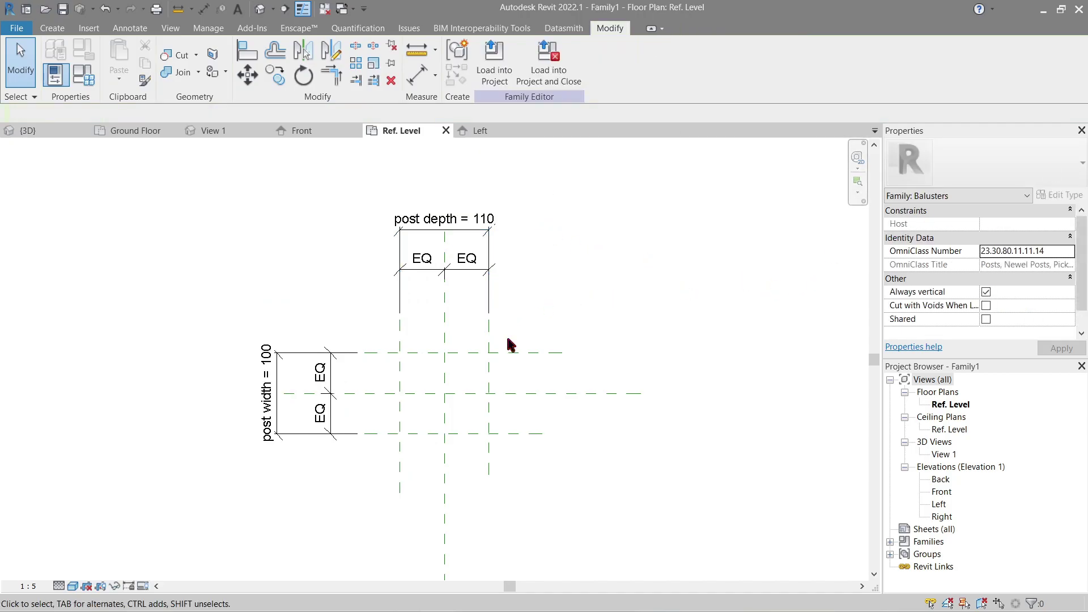
- Start an extrusion and sketch its rectangular profile between the intersections of the four outer reference planes
scroll(506, 334, "up", 2)
mouse_move(469, 355)
middle_mouse_down()
mouse_move(485, 342)
mouse_move(488, 352)
middle_mouse_up()
scroll(489, 348, "down", 2)
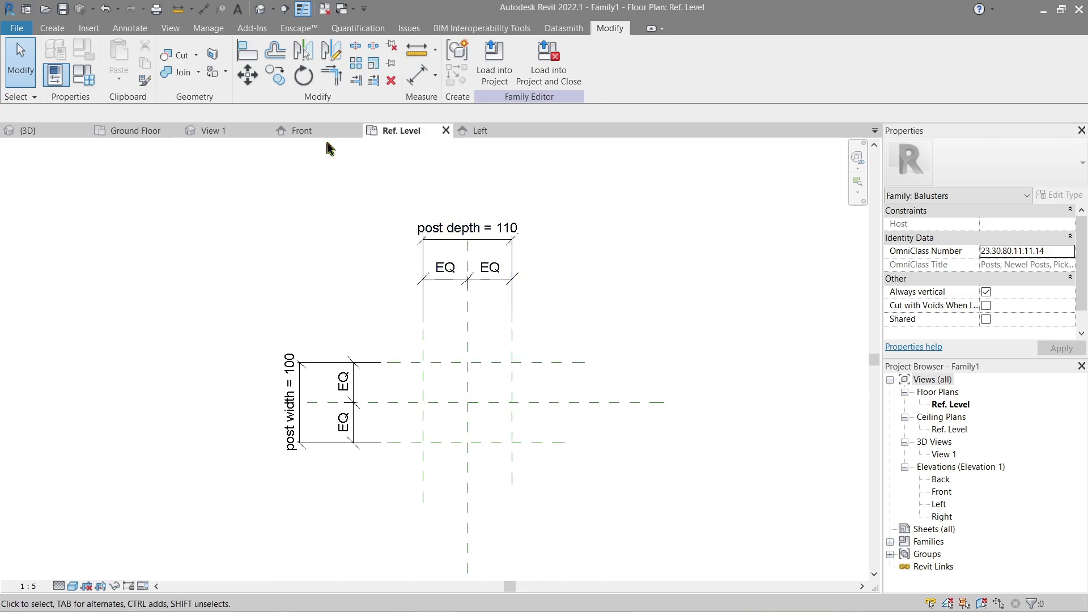
left_click(52, 28)
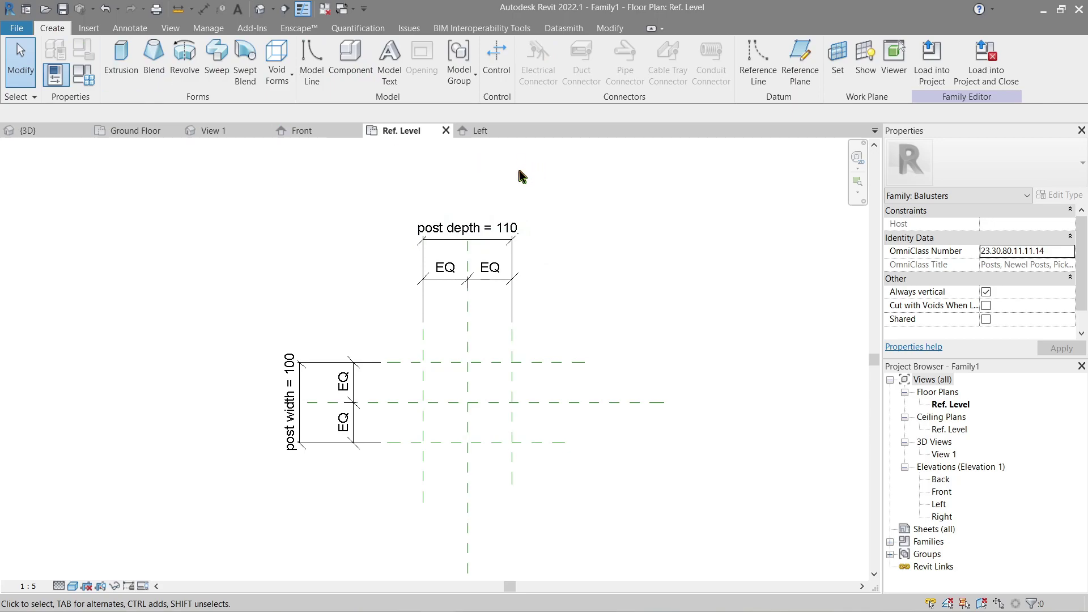
left_click(121, 54)
left_click(533, 50)
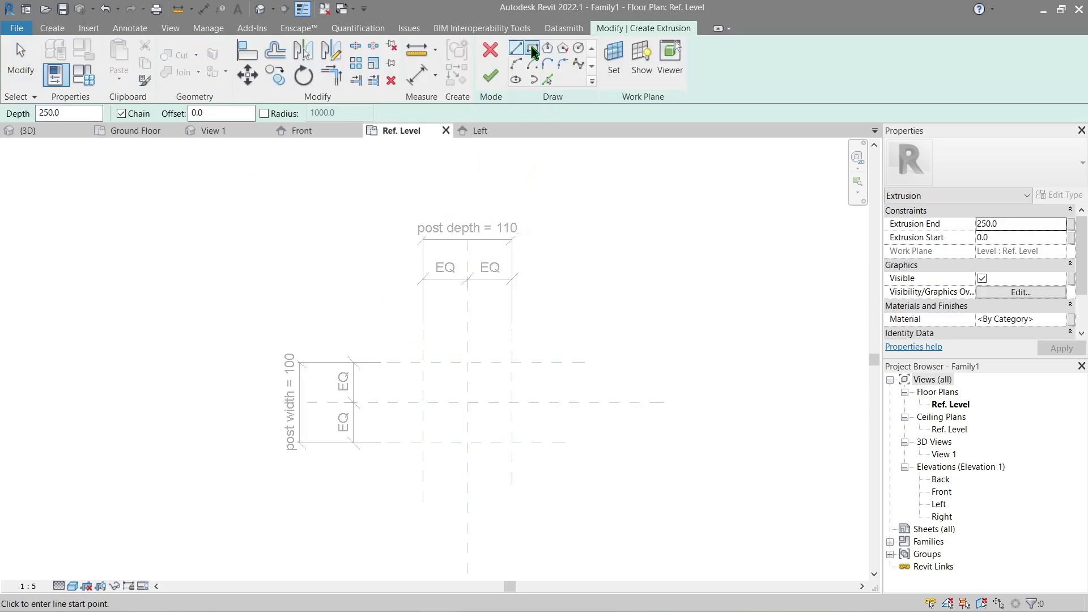
left_click(423, 362)
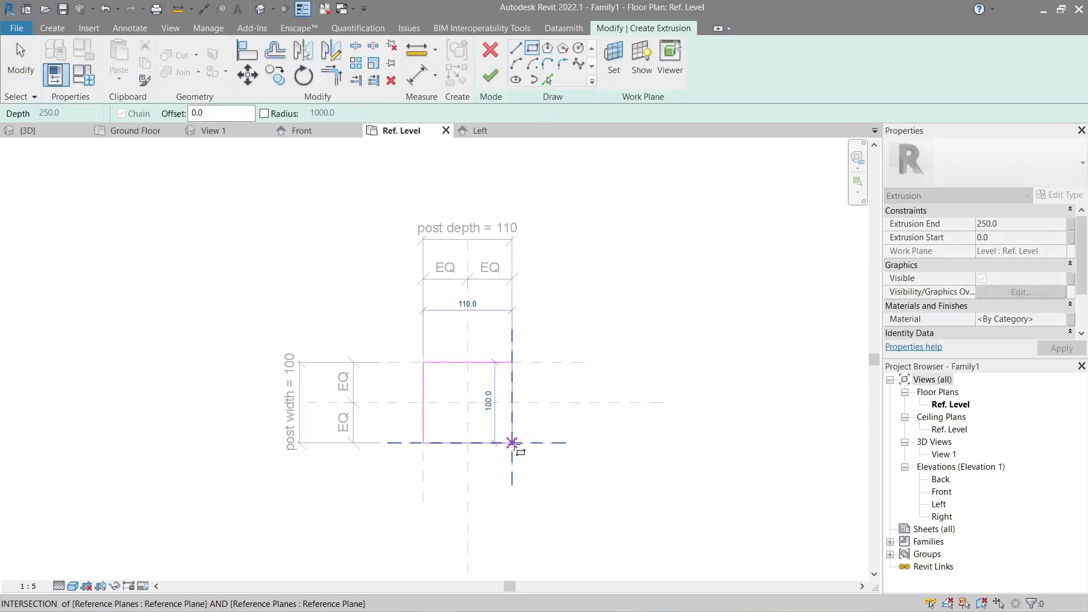
left_click(512, 443)
- Lock the rectangle's sides to the outer reference planes and finish the extrusion
left_click(499, 424)
left_click(444, 436)
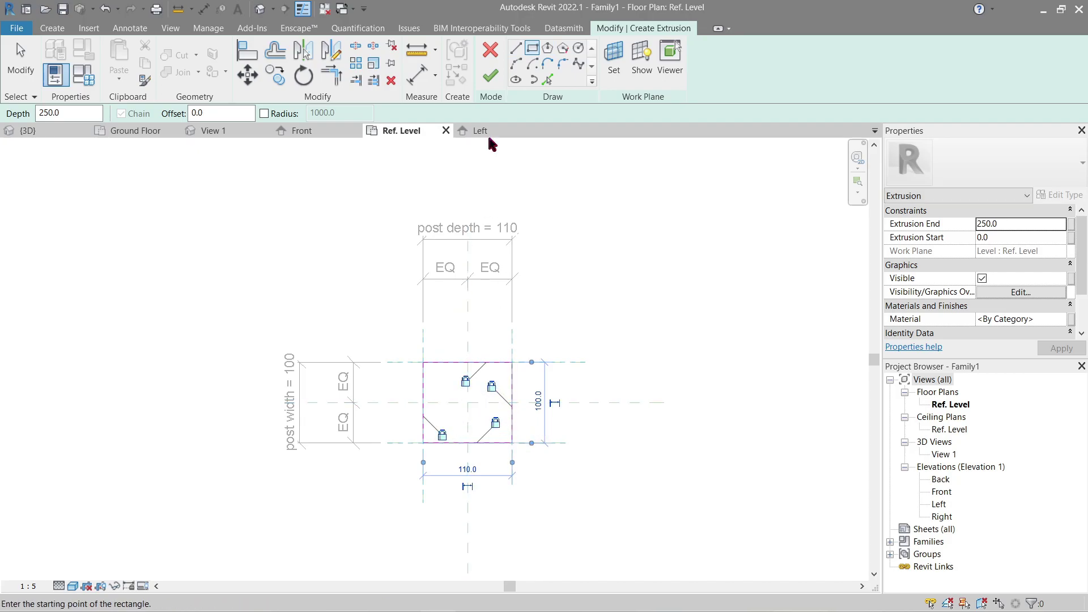
left_click(491, 80)
left_click(599, 301)
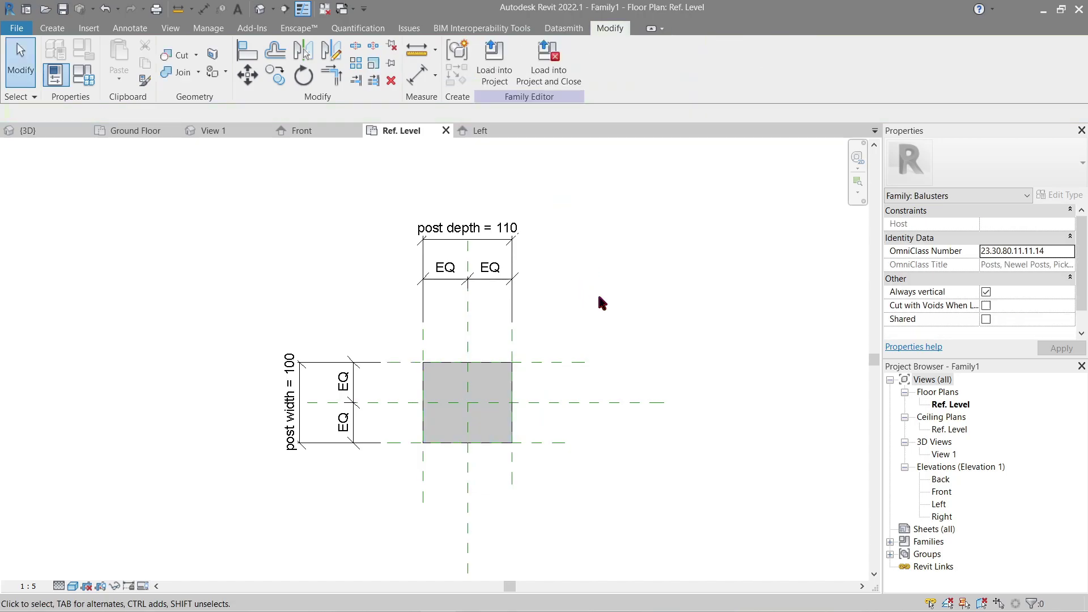
- Close the Front elevation view and switch to the Left elevation
left_click(313, 132)
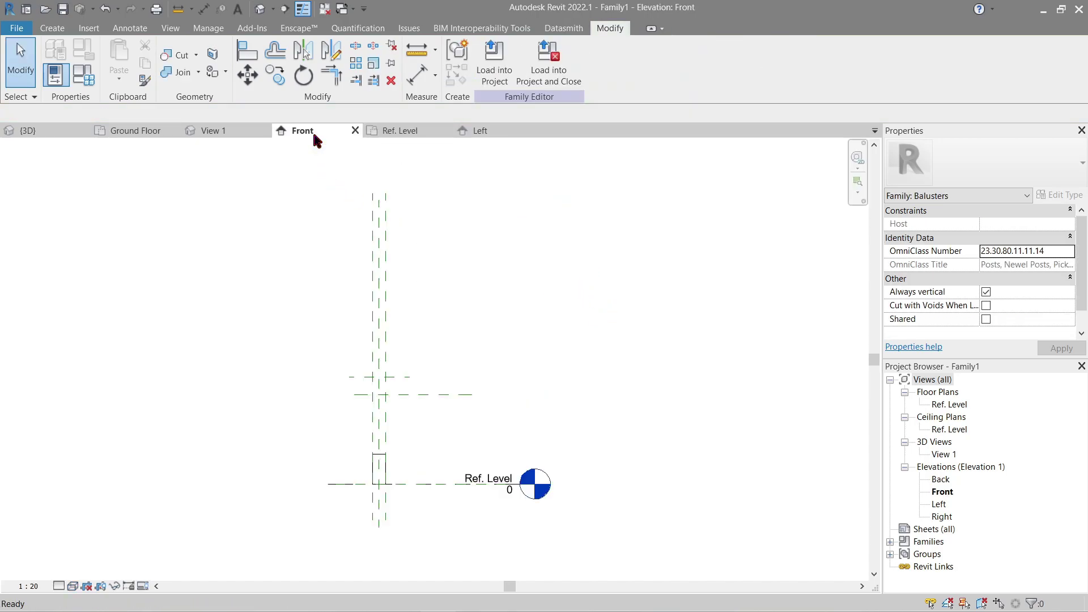
left_click(490, 131)
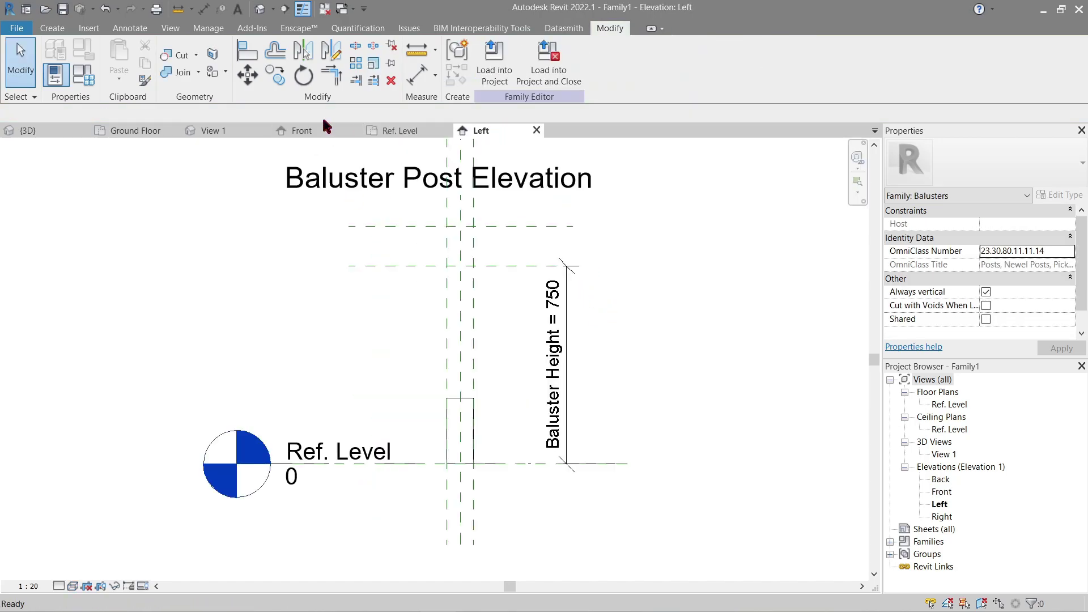
left_click(355, 131)
left_click(239, 135)
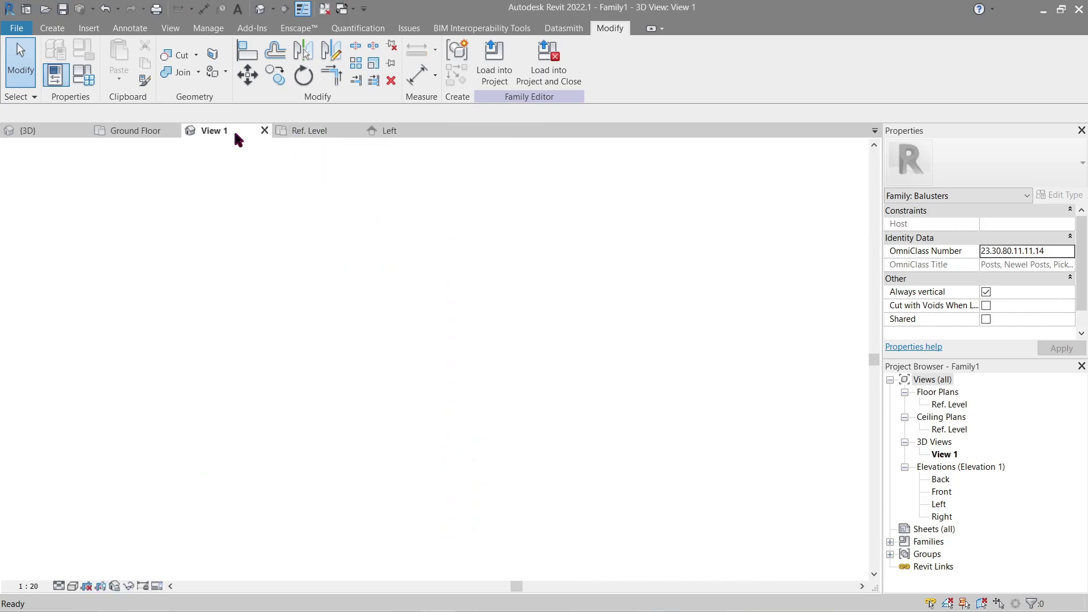
left_click(306, 134)
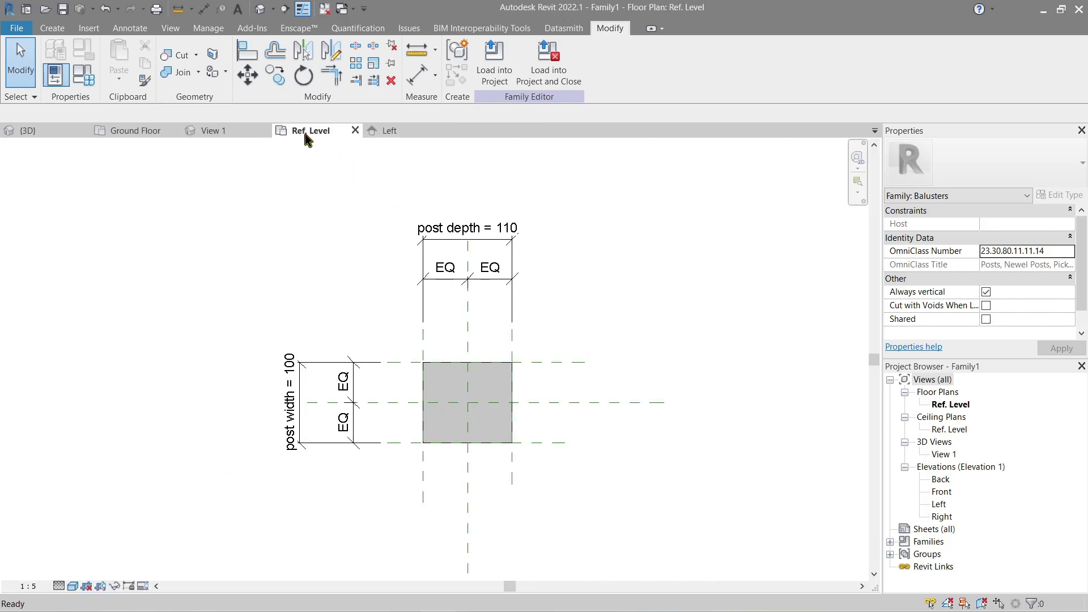
left_click(389, 136)
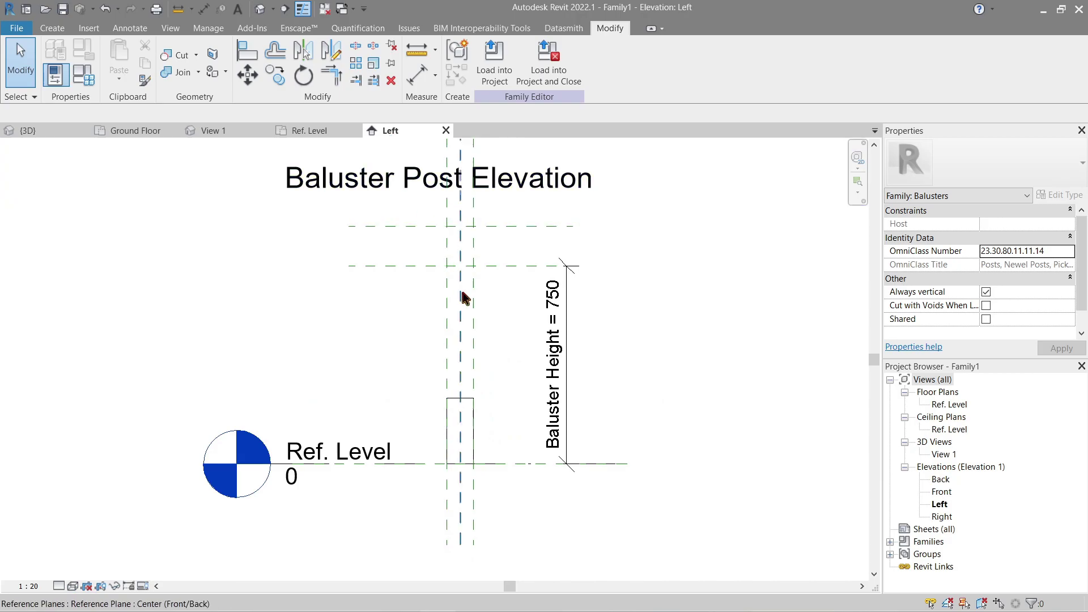
- Stretch the post extrusion up to the Baluster Height reference plane and lock its upper and lower ends to that plane and the reference level
left_click(468, 398)
left_click_drag(460, 393, 461, 266)
mouse_move(460, 468)
left_mouse_down()
mouse_move(460, 427)
mouse_move(460, 463)
left_mouse_up()
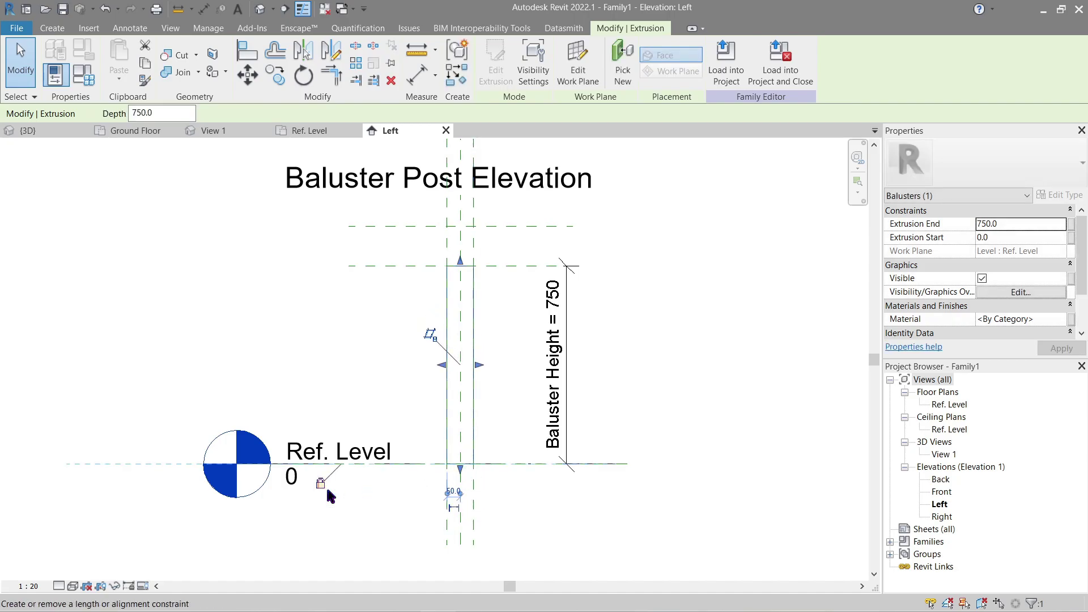
key("Escape")
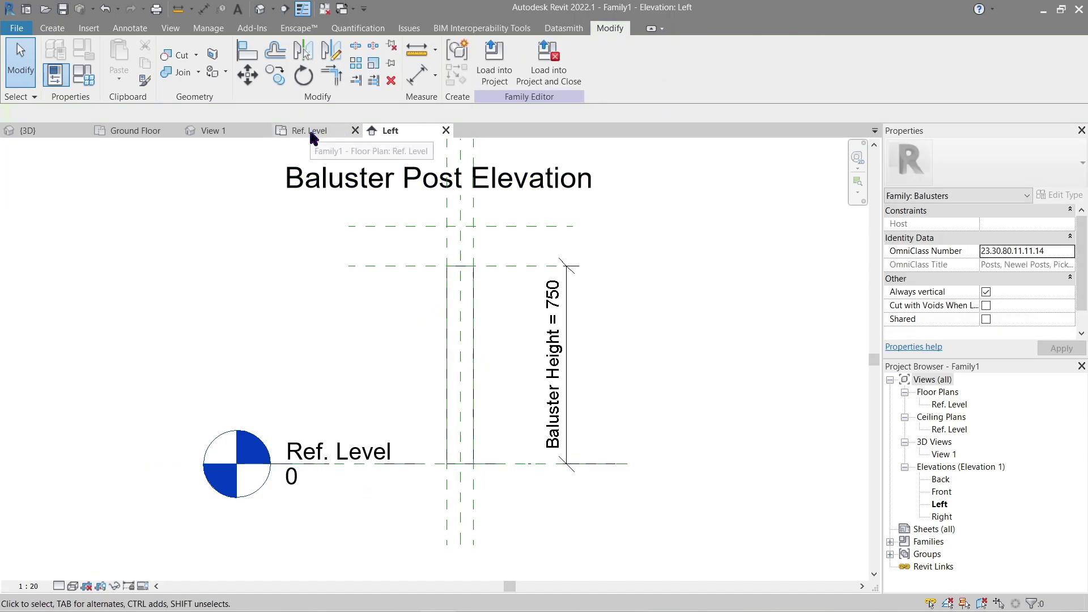
- Test the post height by applying a Baluster Height of 850 in the family types, and undo the change
left_click(84, 74)
left_click_drag(570, 145, 797, 114)
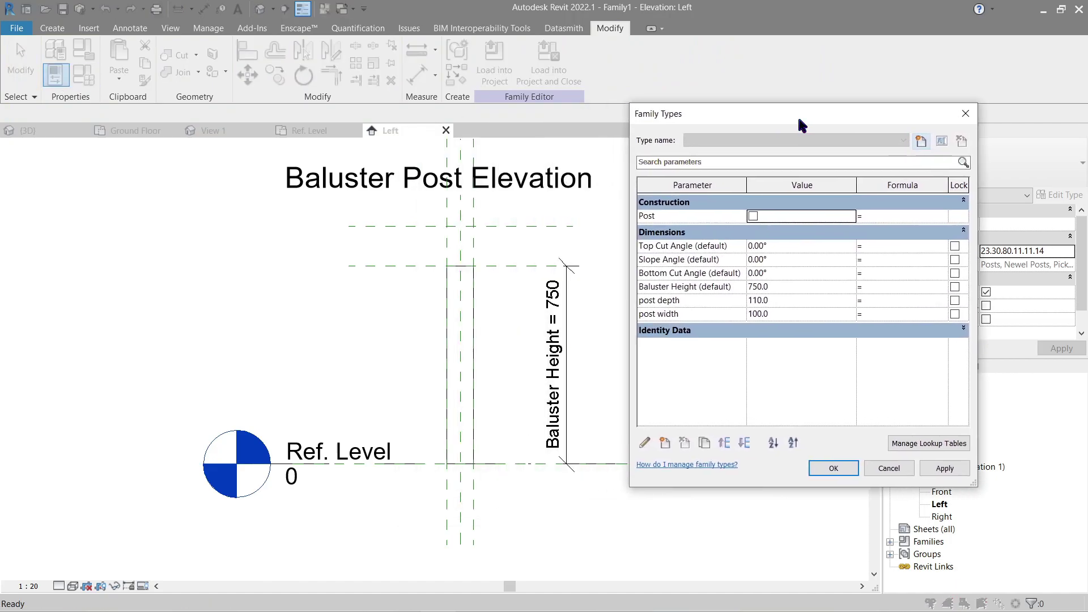
left_click(782, 287)
left_click(940, 470)
left_click(833, 465)
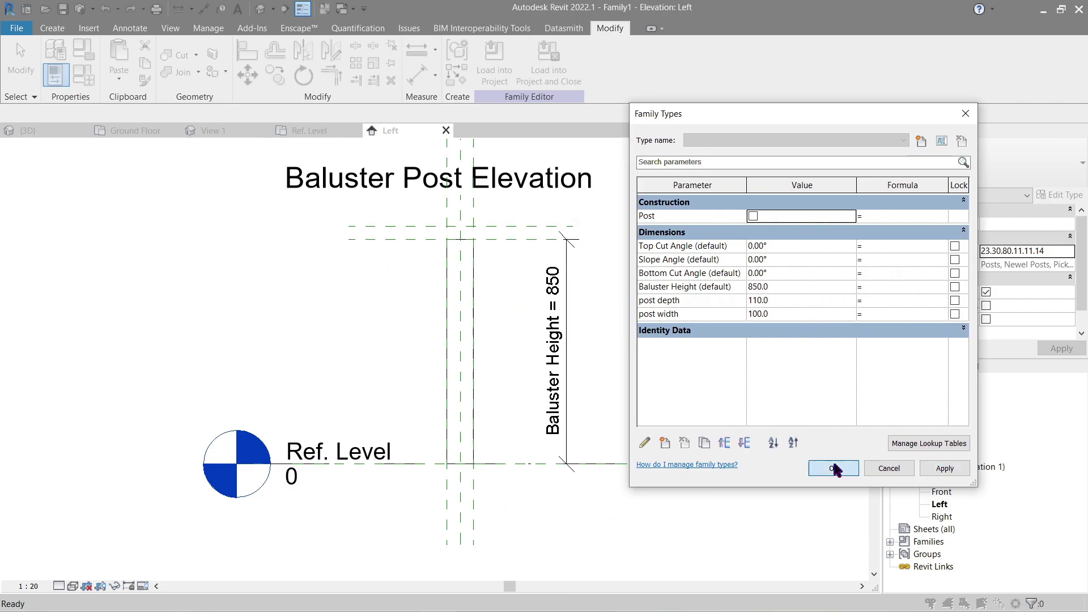
key("ctrl+z")
- In the Ref. Level plan, set the family's post depth to 75 and post width to 50
left_click(310, 134)
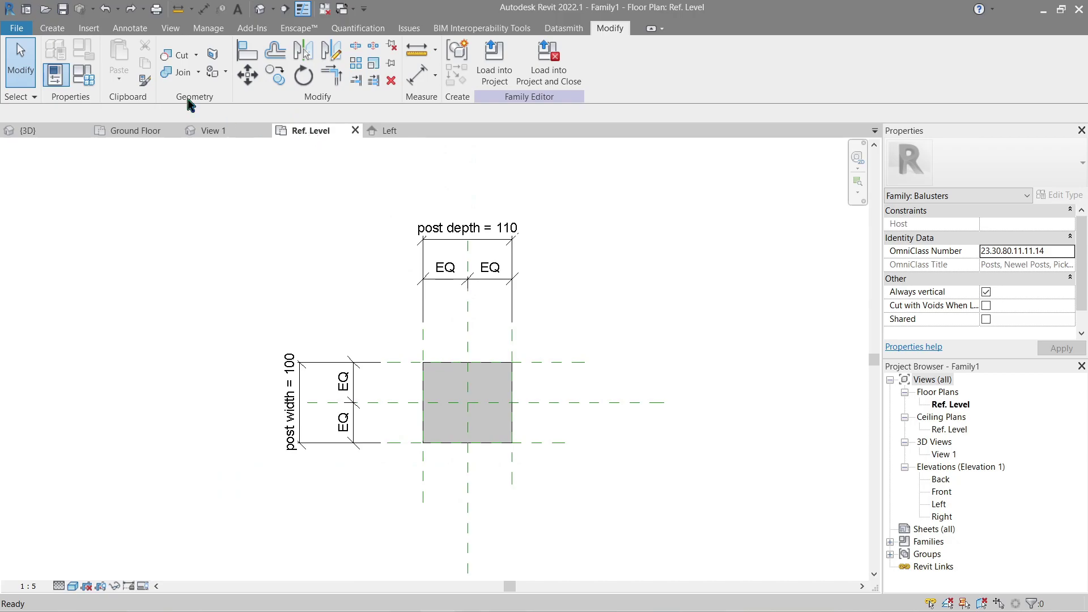
left_click(88, 84)
left_click(795, 304)
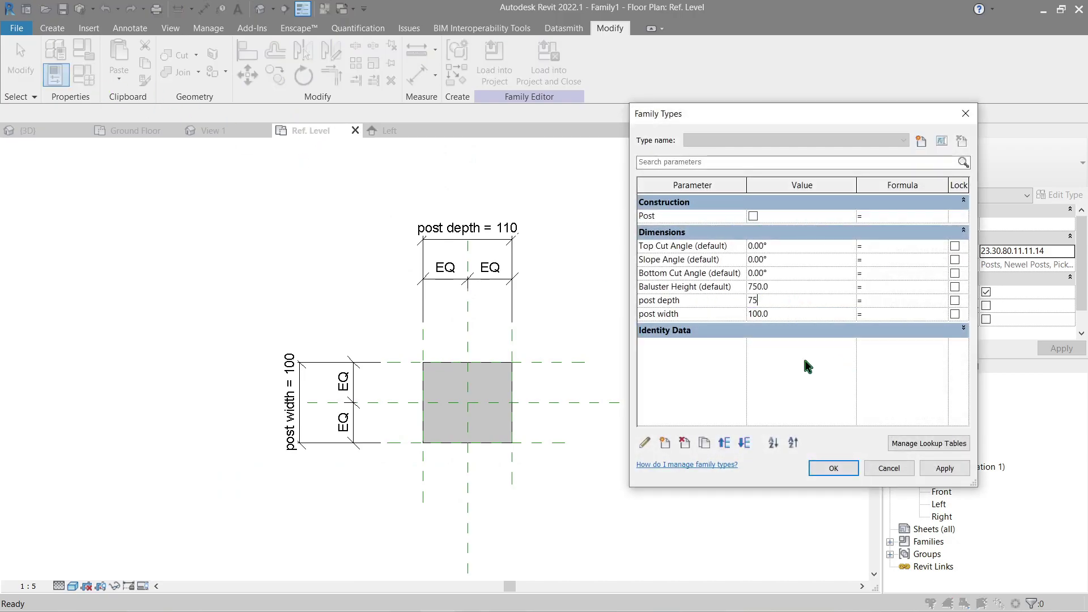
left_click(944, 468)
left_click(785, 313)
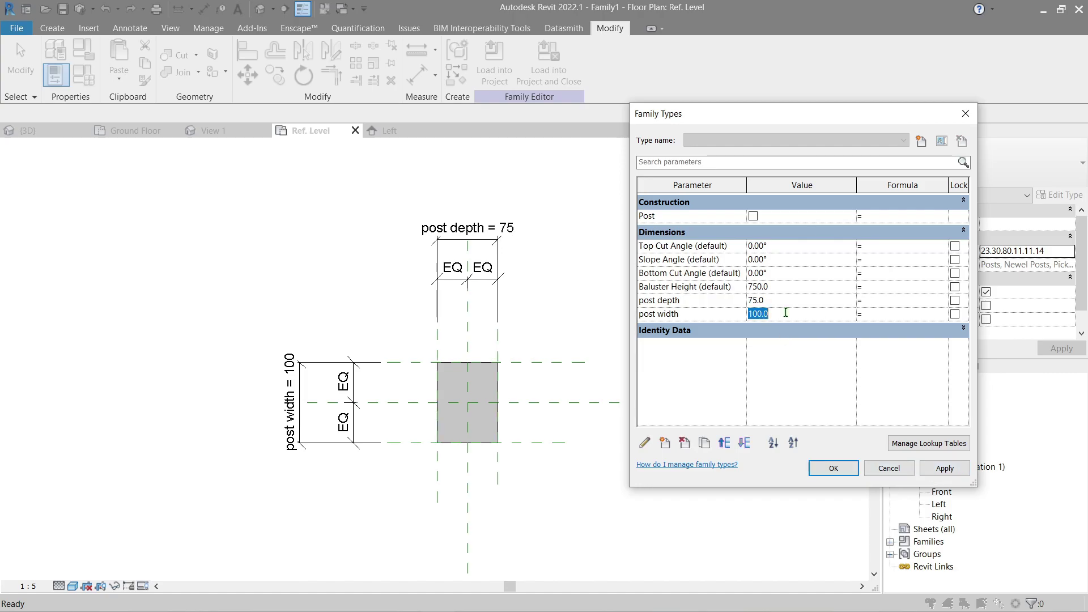
left_click(953, 474)
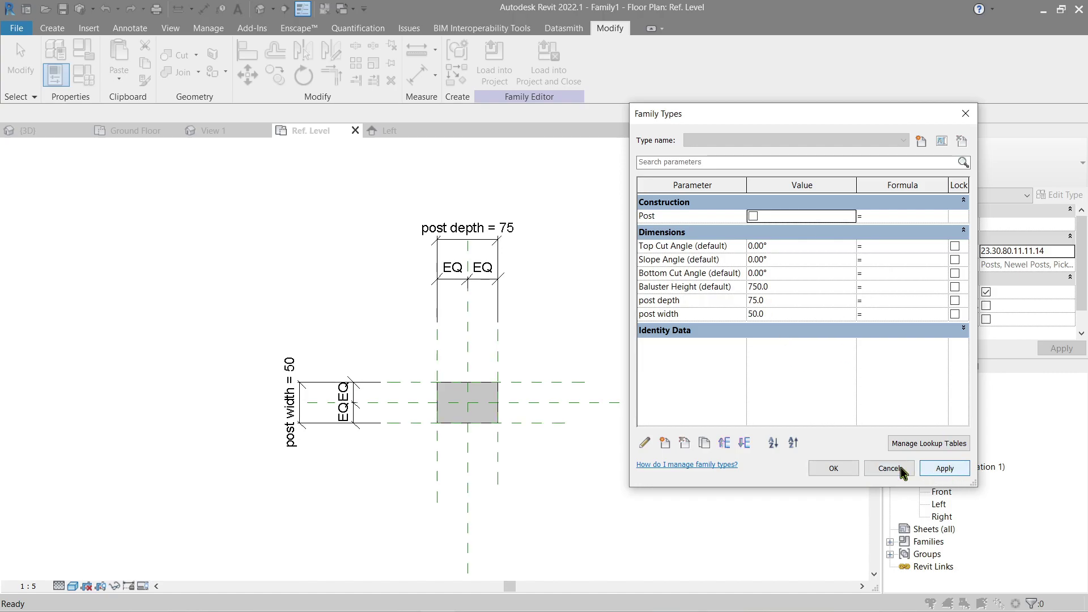
left_click(833, 469)
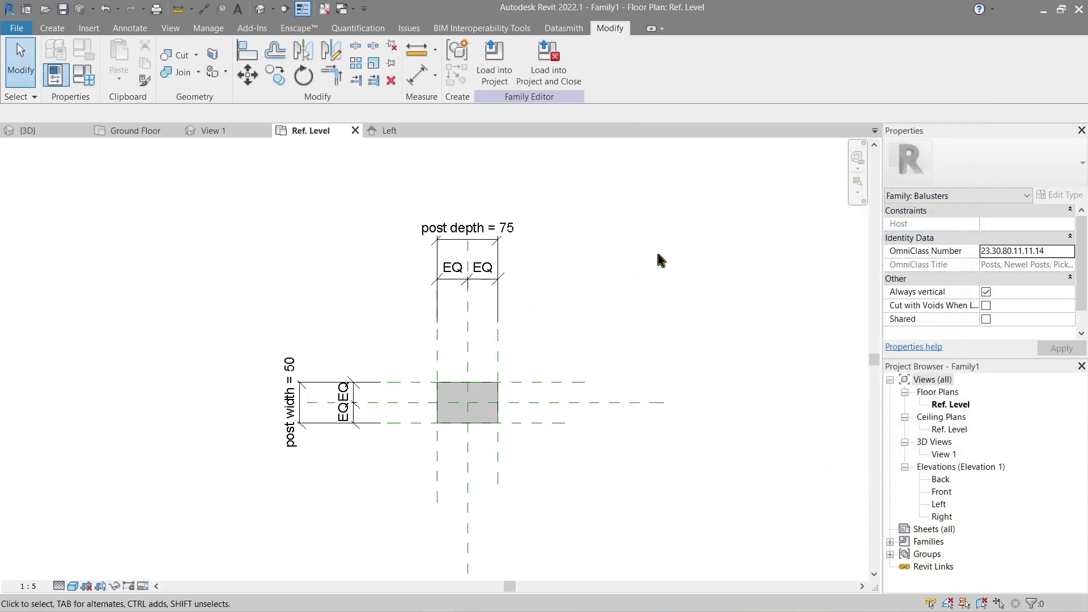
- Draw a vertical reference plane about 61.5 mm left of the post and copy it to the post's right side
key("r")
key("p")
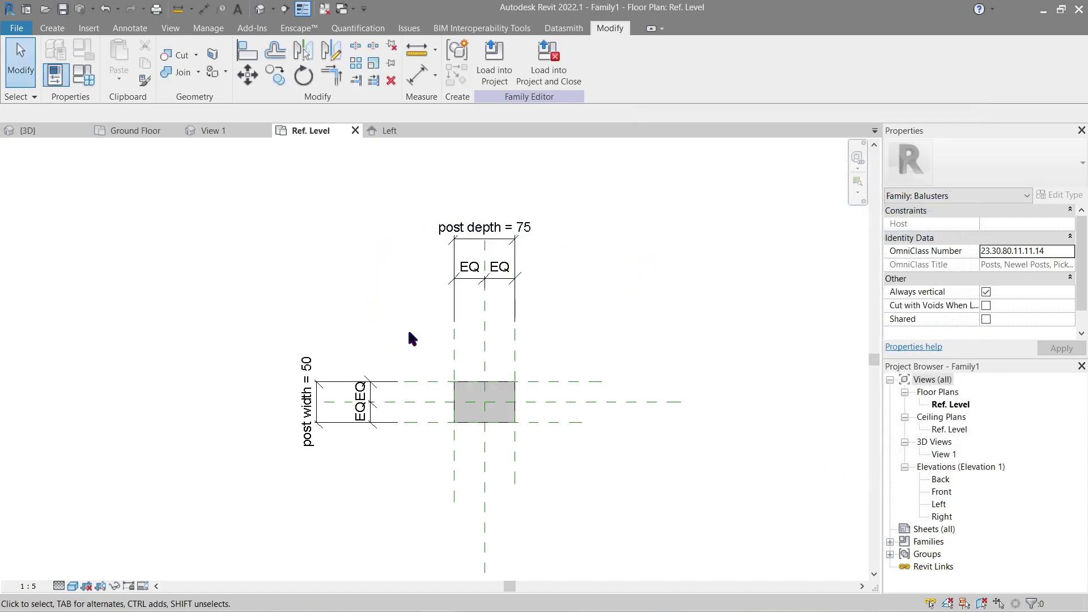
left_click(404, 320)
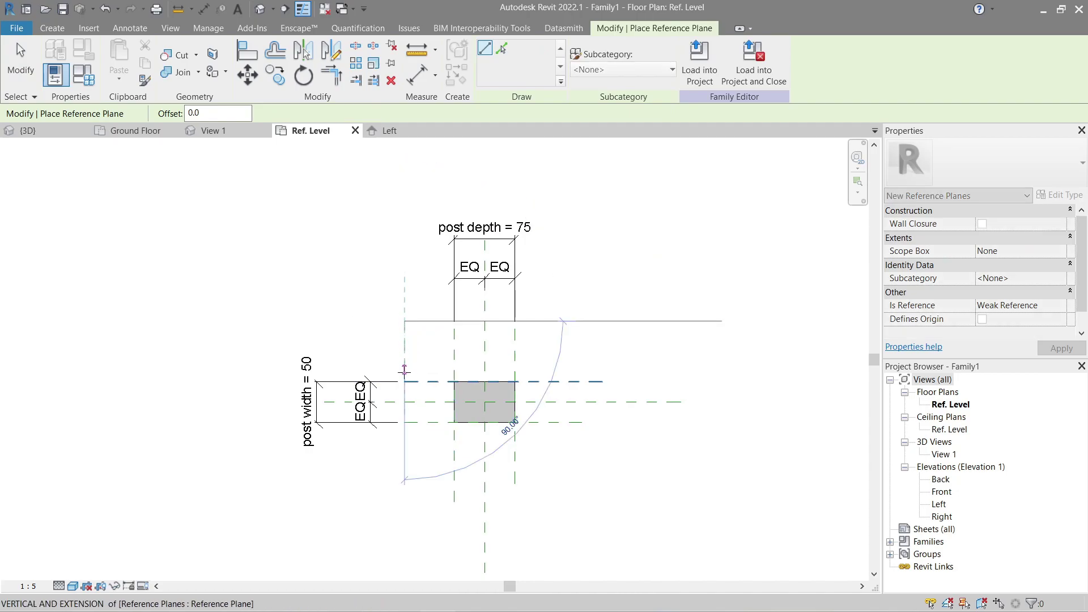
left_click(404, 484)
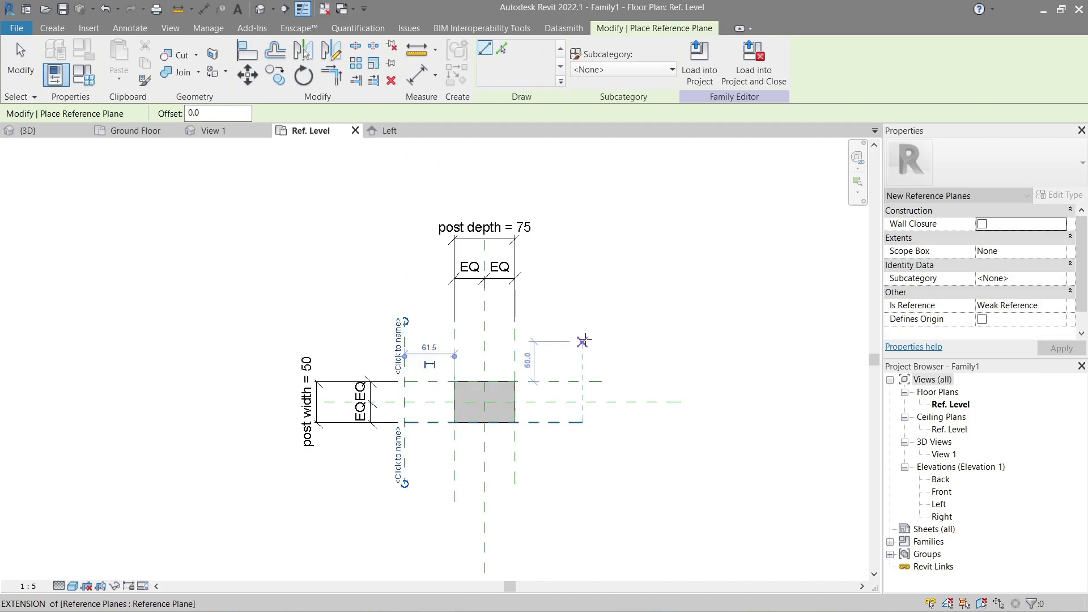
key("Escape")
key("Escape")
left_click(408, 357)
key("c")
left_click(405, 352)
left_click(554, 352)
- Draw two horizontal reference planes, about 76 mm above and about 75 mm below the post's centre plane
key("r")
key("p")
left_click(372, 340)
left_click(602, 340)
left_click(372, 464)
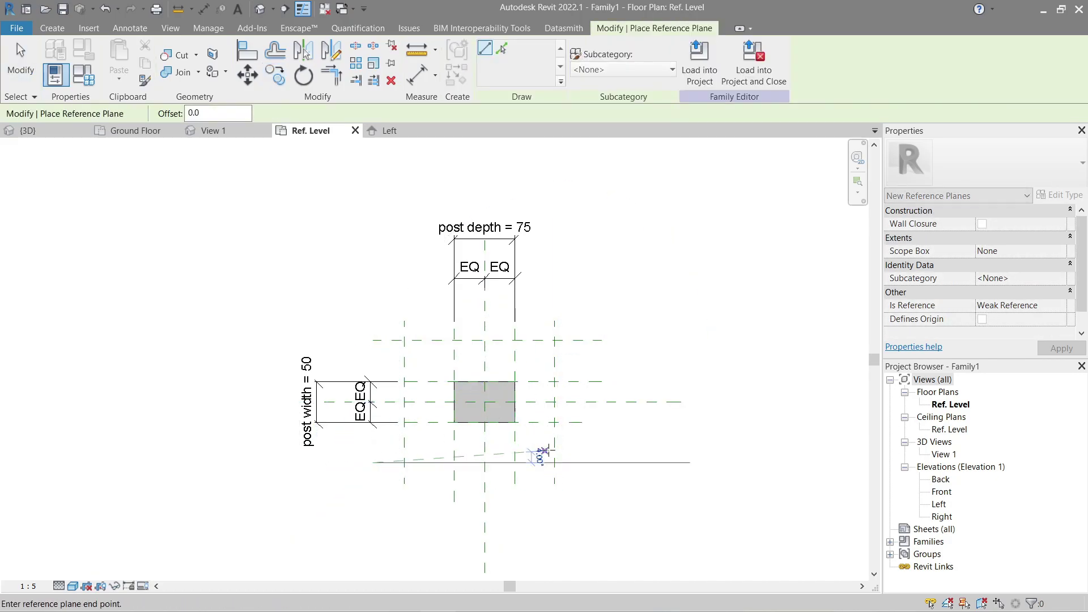
left_click(602, 463)
- Place a continuous aligned dimension across the new upper plane, the centre plane and the new lower plane
key("d")
key("i")
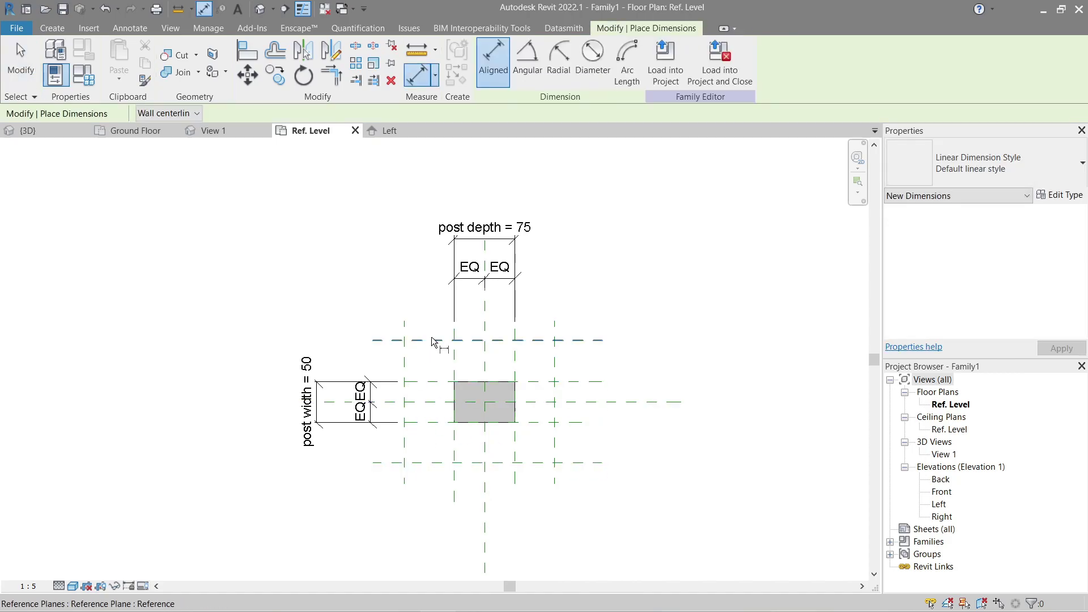
left_click(419, 340)
left_click(419, 401)
left_click(420, 462)
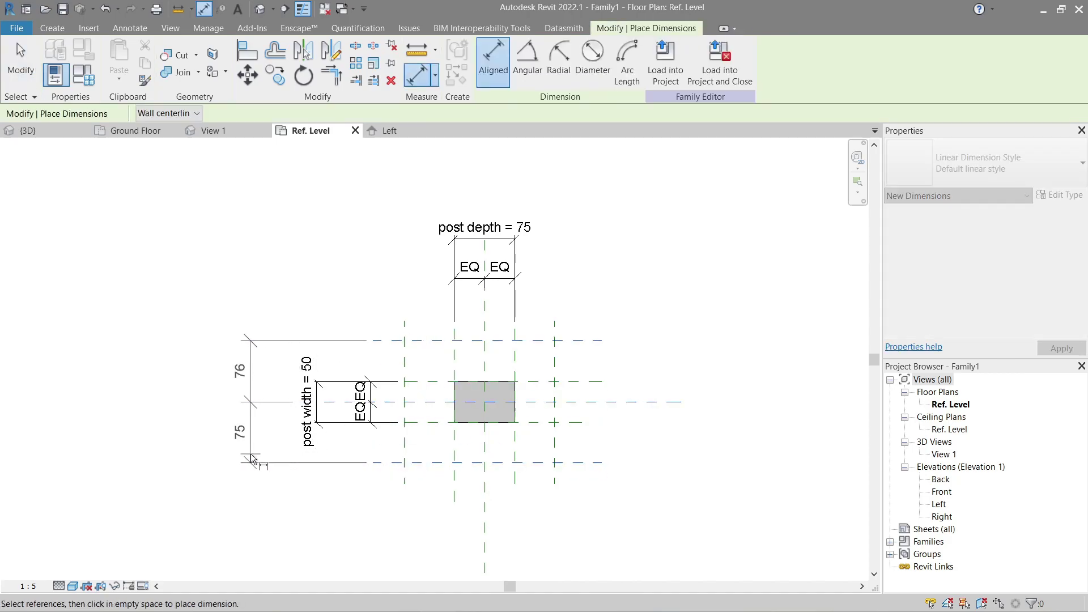
left_click(250, 453)
left_click(454, 360)
left_click(484, 357)
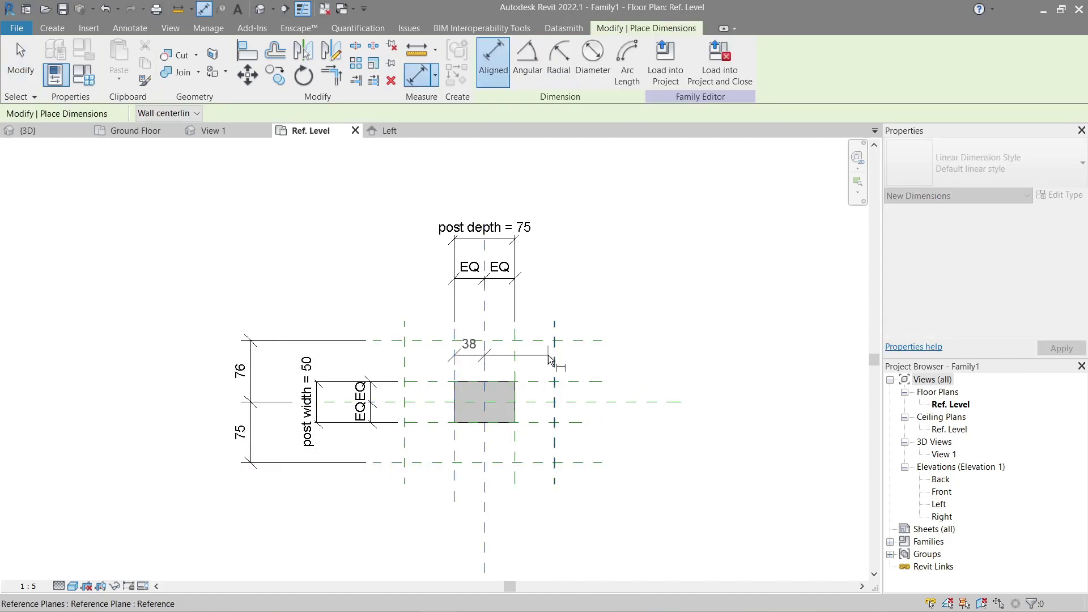
key("Escape")
key("Escape")
- Place a continuous aligned dimension across the new left plane, the centre plane and the new right plane
key("d")
key("i")
left_click(404, 360)
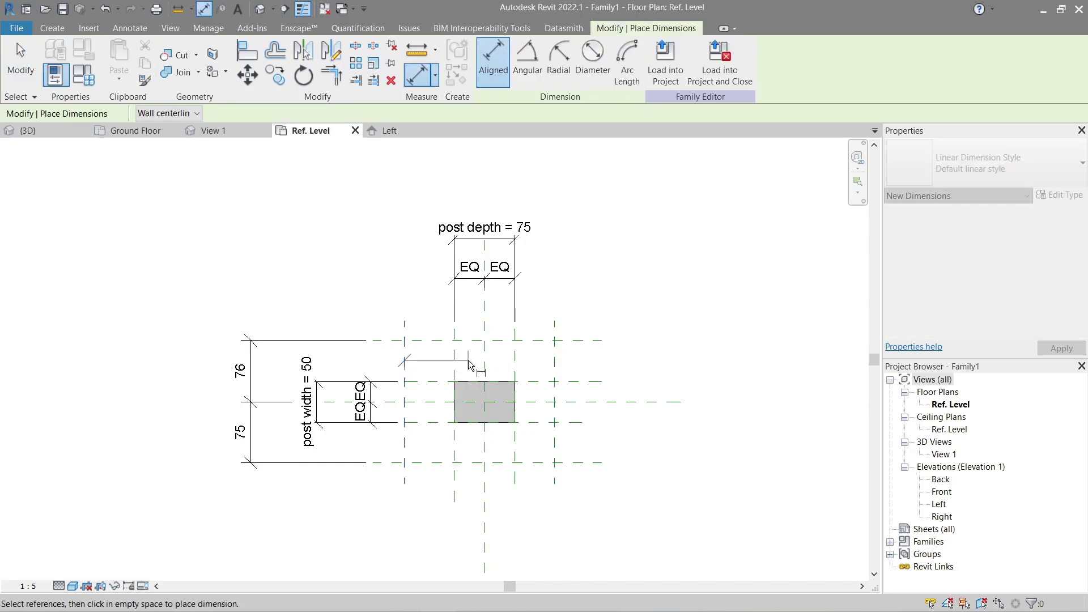
left_click(484, 362)
left_click(555, 363)
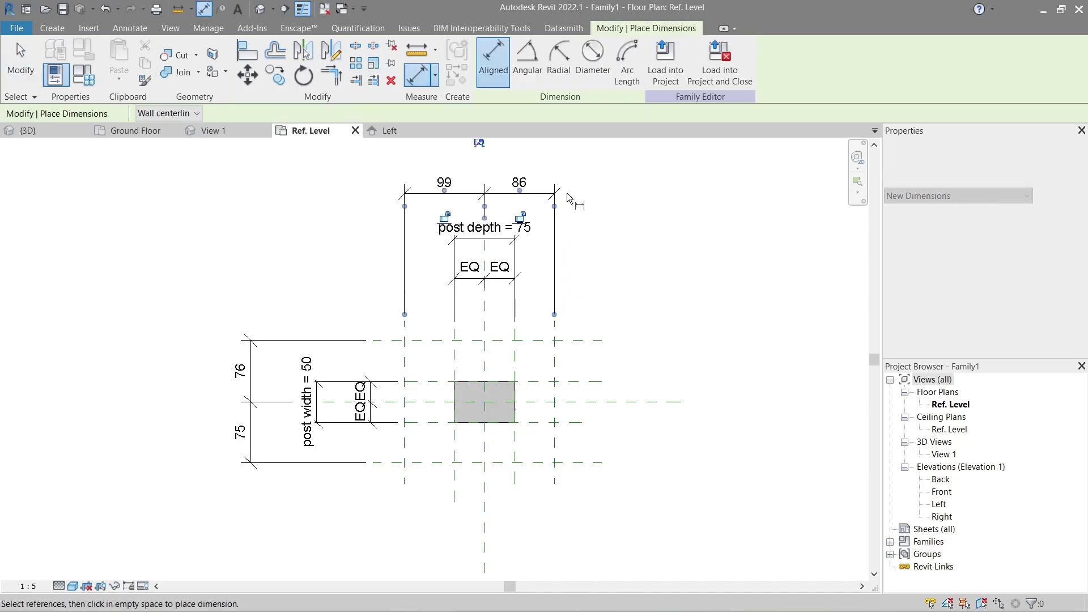
left_click(562, 193)
key("Escape")
- Make both new continuous dimensions equal so the outer reference planes are centred on the post
left_click(516, 194)
left_click(481, 146)
left_click(238, 431)
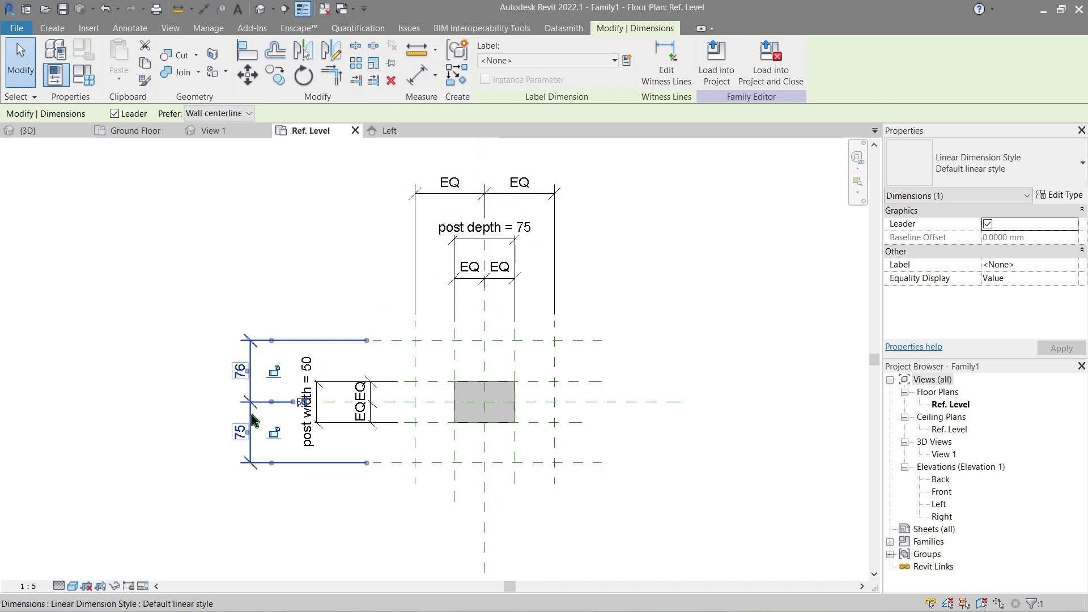
left_click(300, 402)
- Dimension the overall distance between the two outermost horizontal reference planes
key("d")
key("i")
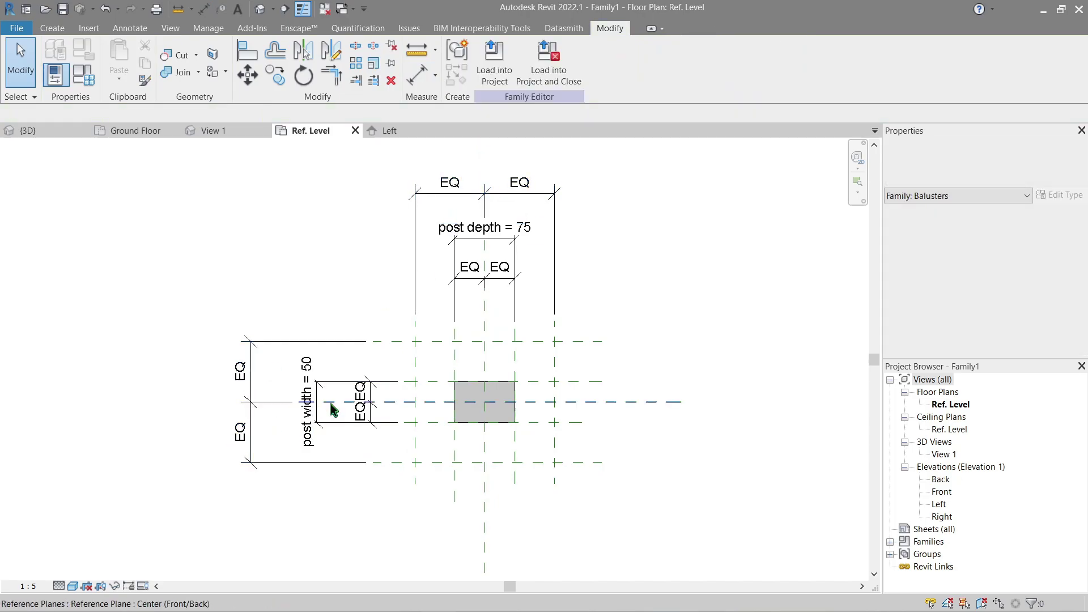
left_click(398, 342)
left_click(395, 462)
left_click(181, 439)
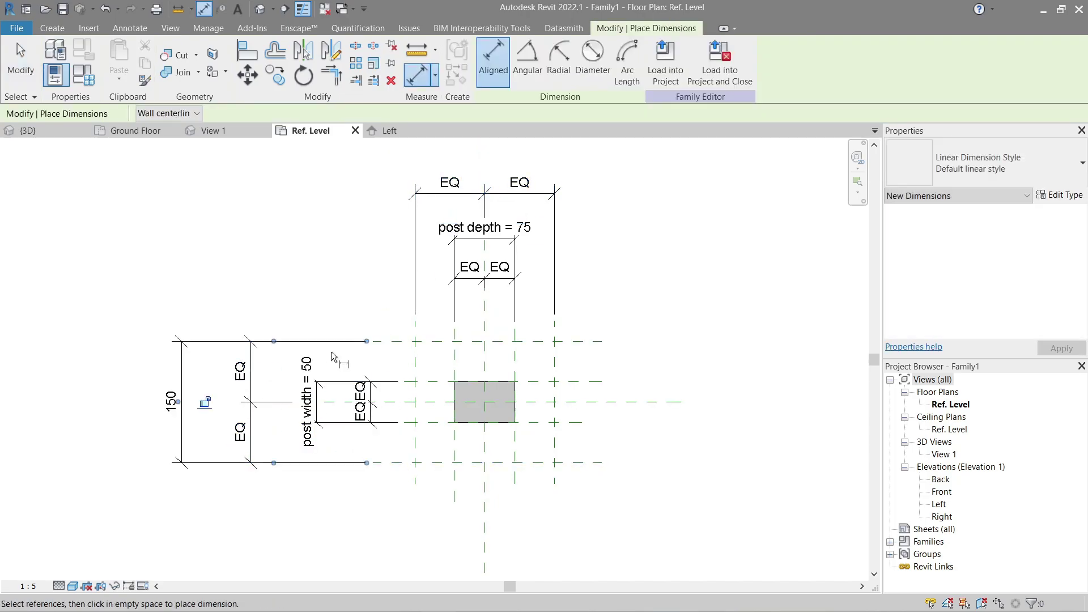
- Dimension the overall distance between the two outermost vertical reference planes, placing it above the equality dimension
middle_click_drag(391, 324, 400, 372)
key("Escape")
left_click(425, 375)
left_click(567, 385)
scroll(567, 385, "down", 2)
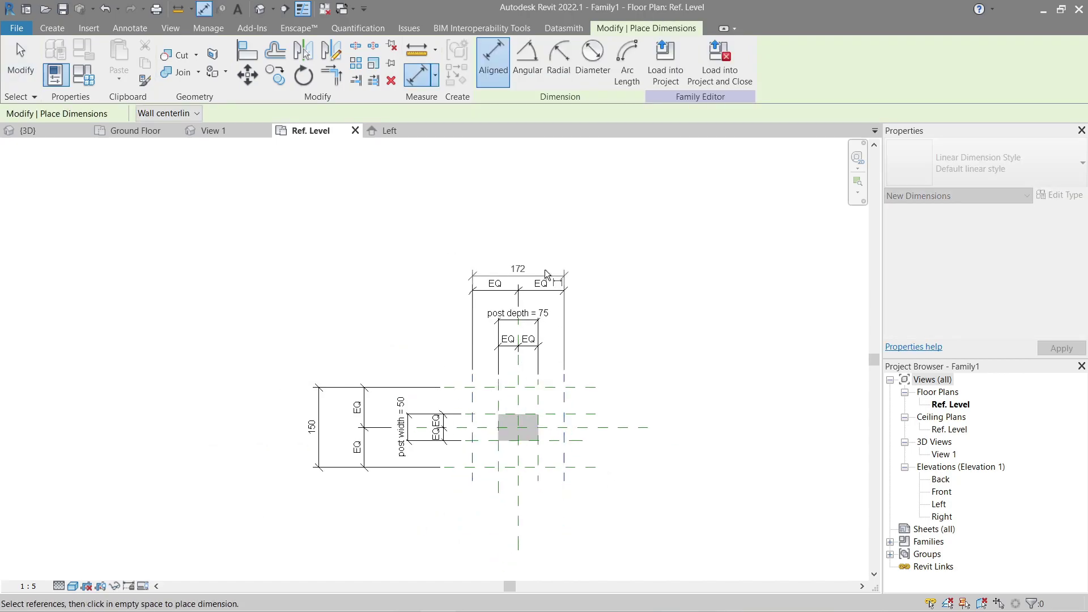
left_click(536, 244)
key("Escape")
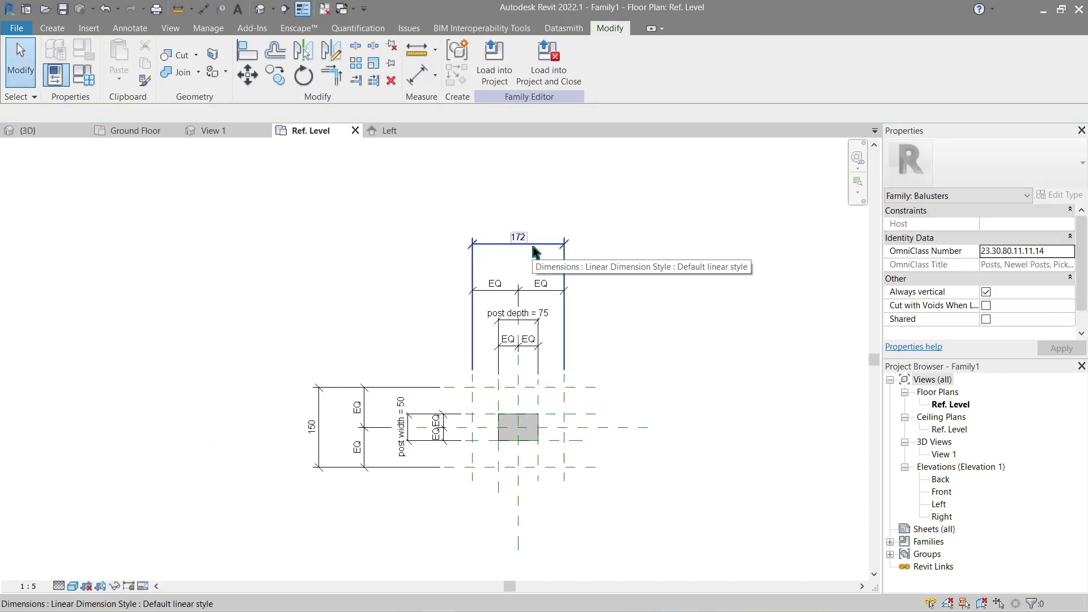
- Label the overall dimension between the outermost vertical planes with a new type parameter named base plate depth
left_click(535, 250)
scroll(523, 304, "up", 2)
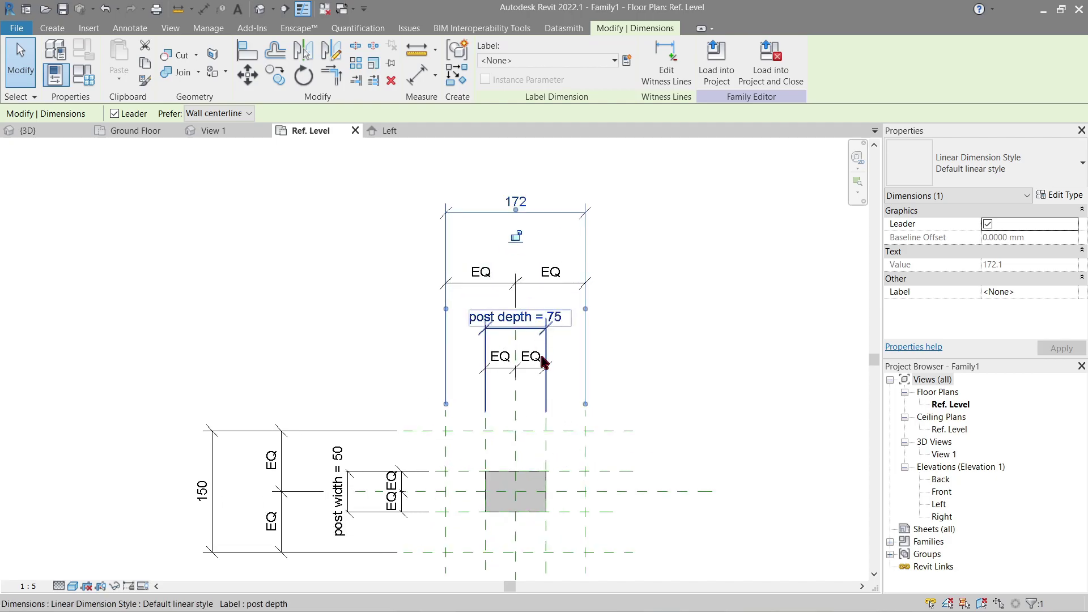
left_click(627, 60)
type("vase plate")
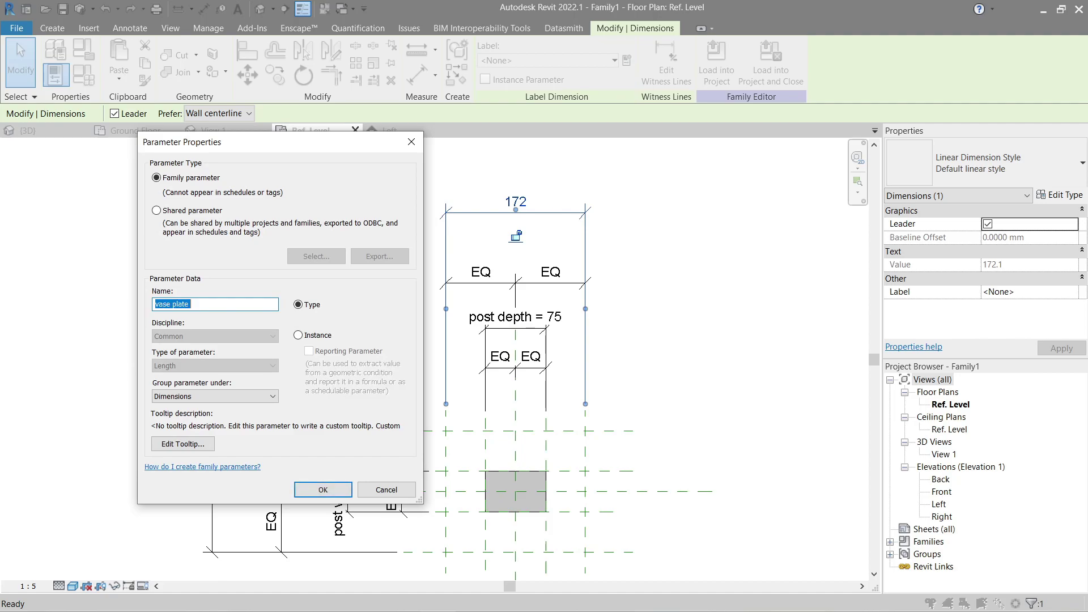
type(" depth")
key("Return")
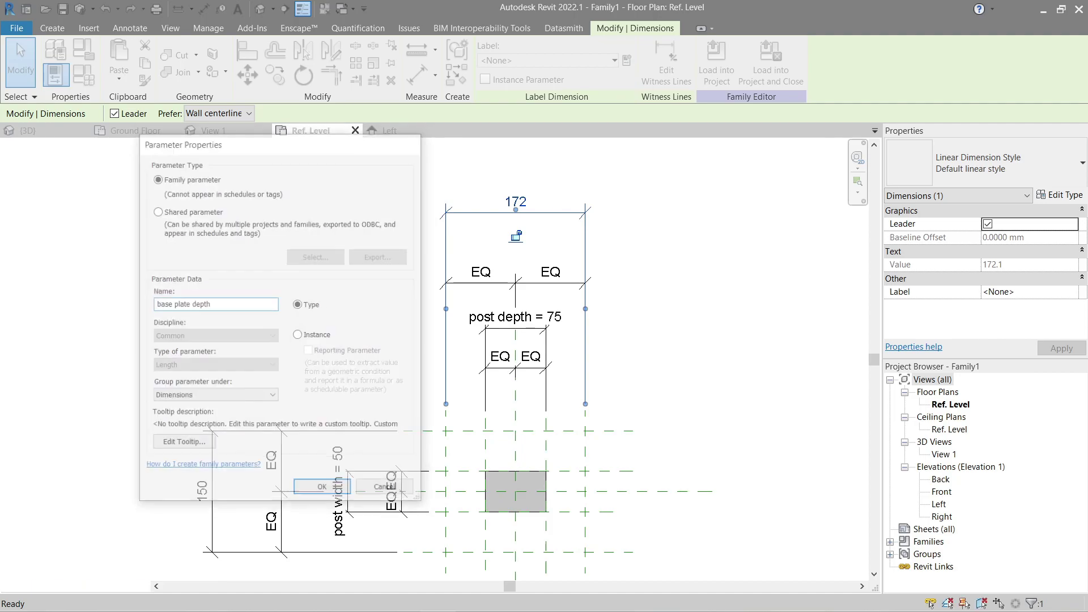
left_click(208, 302)
- Label the overall dimension between the outermost horizontal planes with a new type parameter named base plate width
left_click(206, 491)
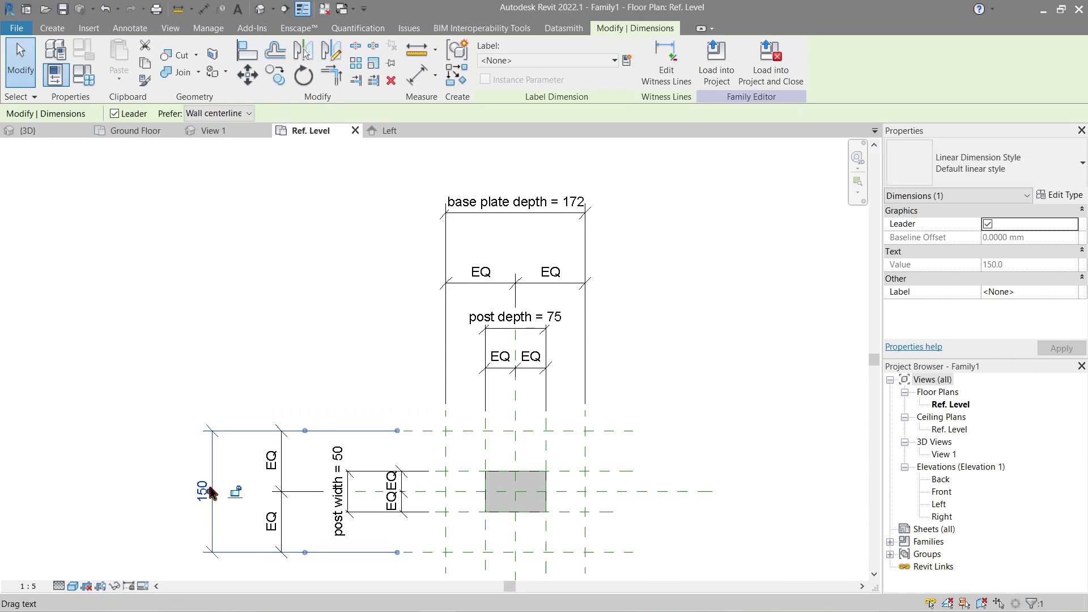
left_click(627, 60)
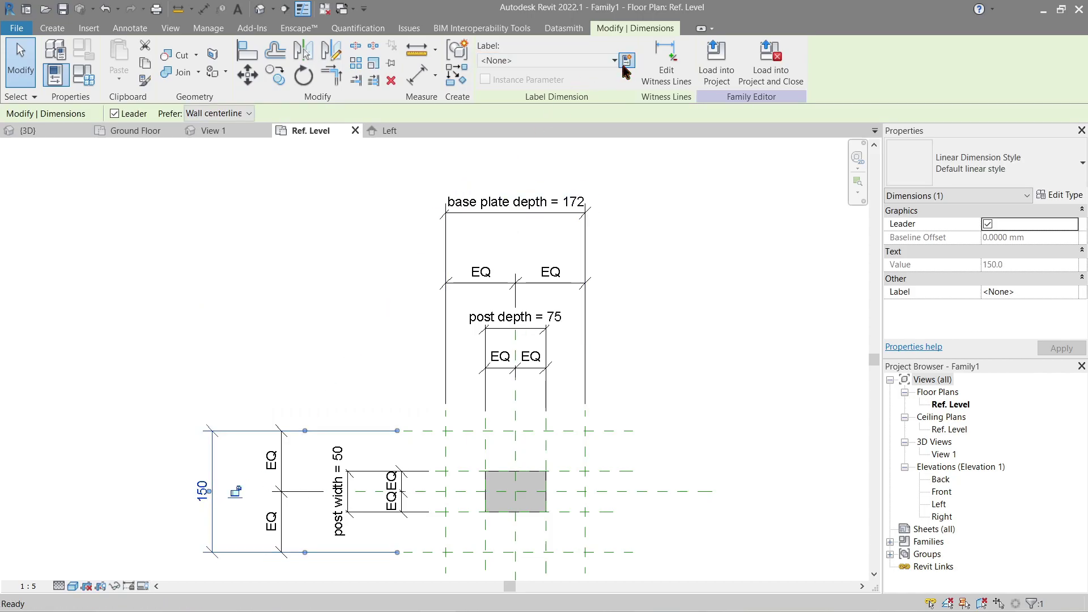
type("base p")
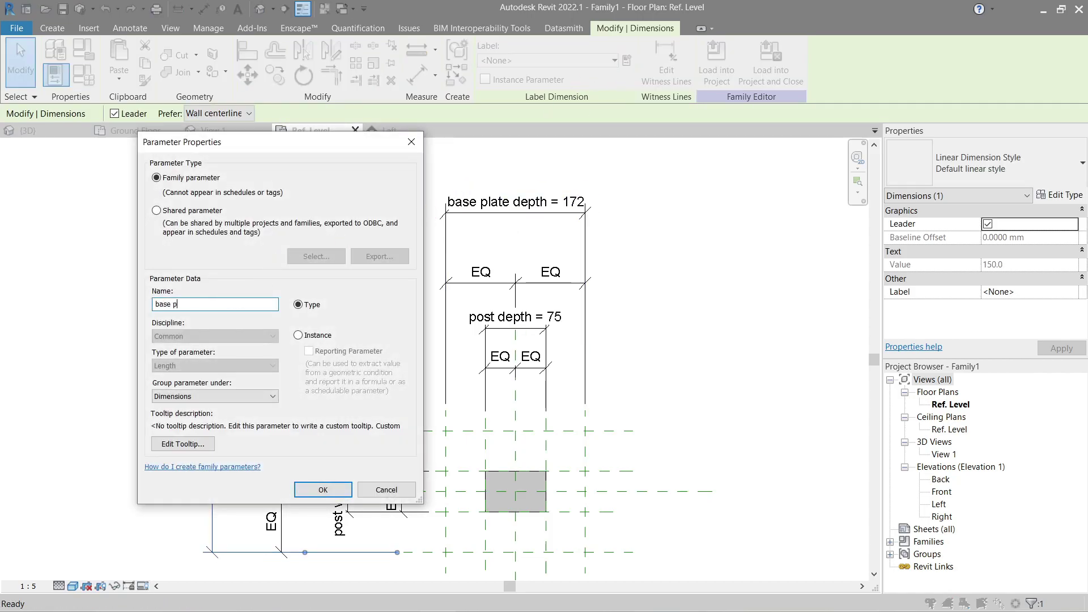
type("late width")
key("Return")
left_click(228, 311)
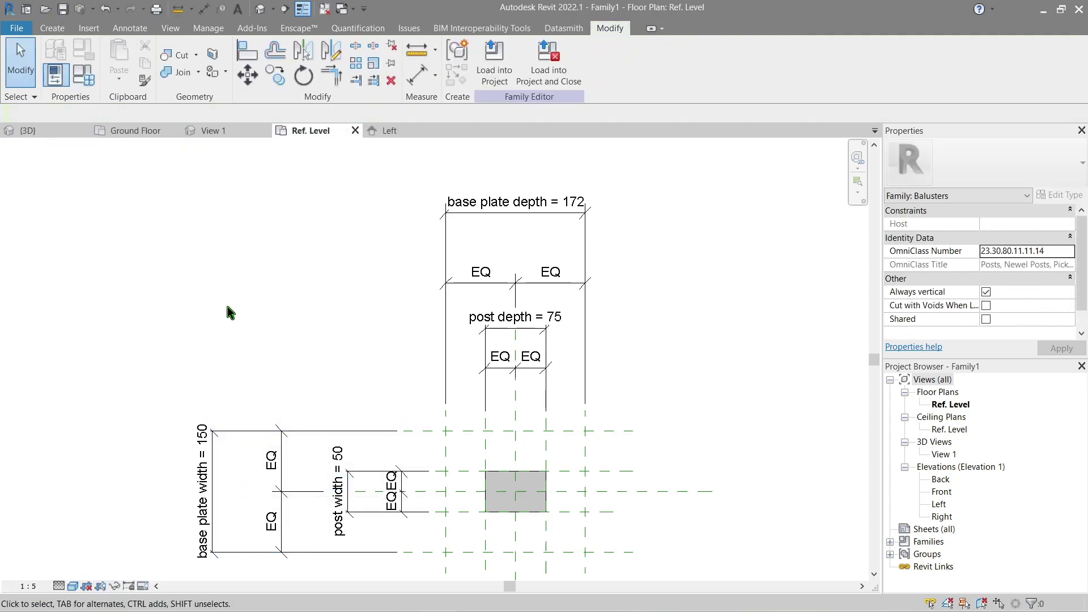
- Start an extrusion in the Ref. Level plan and sketch a rectangle between the four outermost reference planes
scroll(228, 311, "down", 1)
middle_click_drag(228, 311, 261, 293)
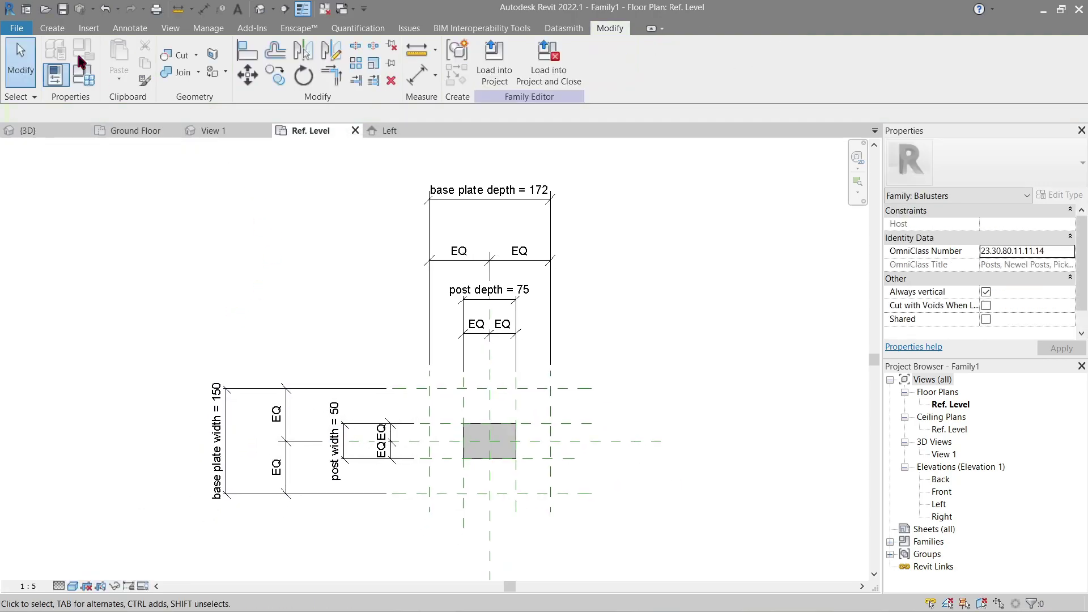
left_click(53, 29)
left_click(122, 57)
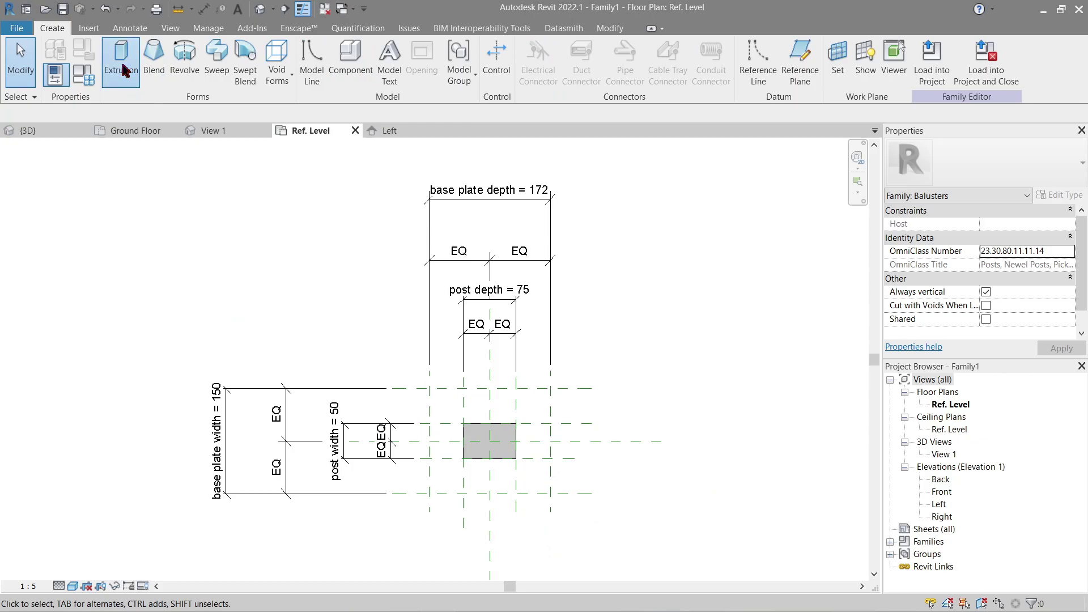
left_click(531, 48)
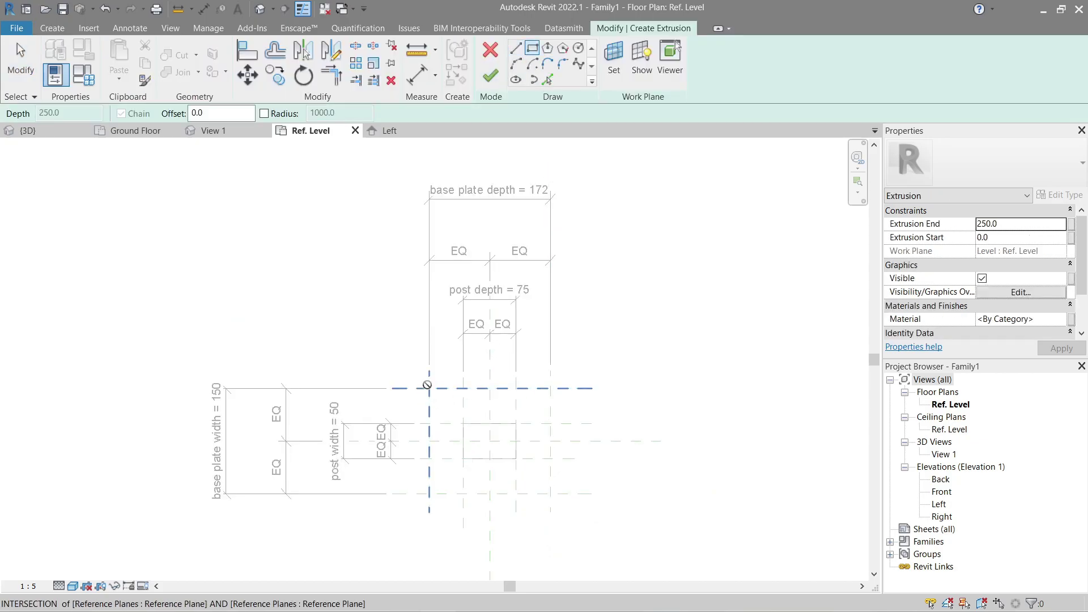
left_click(429, 389)
left_click(550, 493)
- Lock all four rectangle edges to the outermost reference planes and finish the base plate extrusion
left_click(529, 425)
left_click(473, 411)
left_click(448, 464)
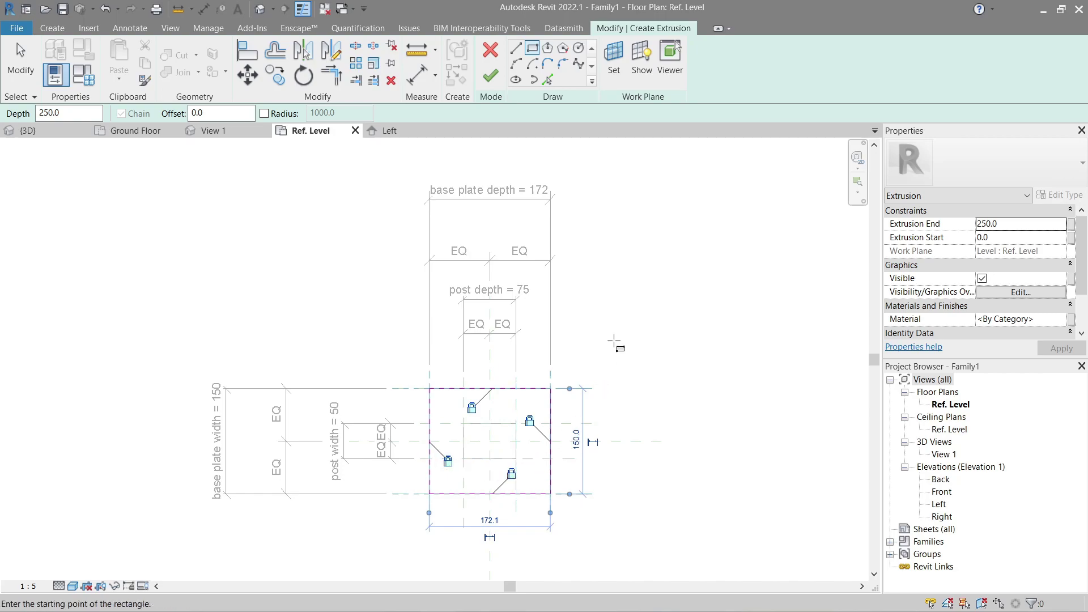
key("Escape")
key("Escape")
left_click(490, 76)
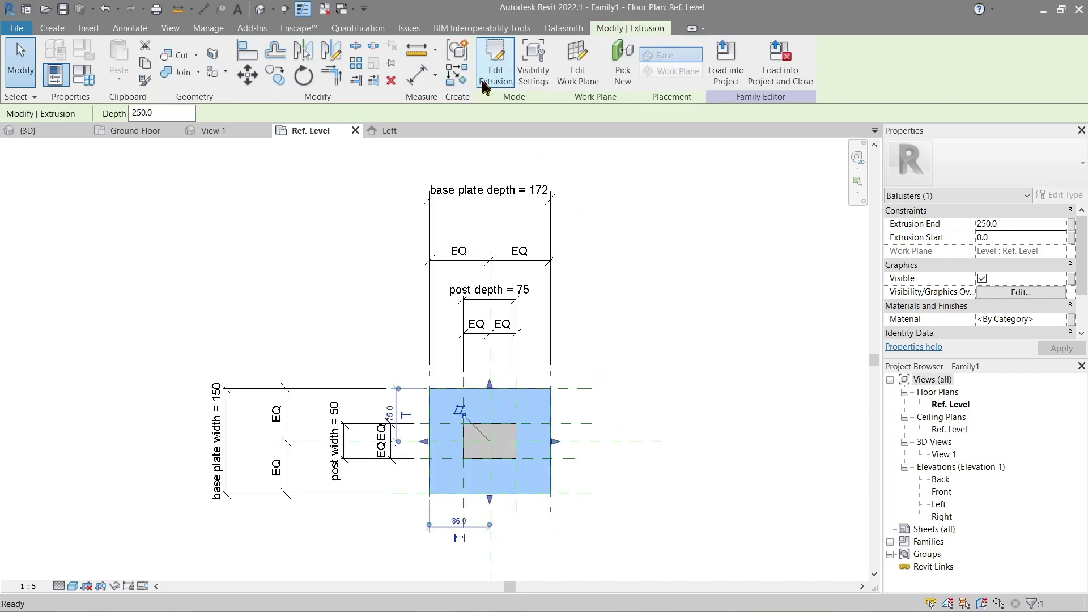
left_click(665, 285)
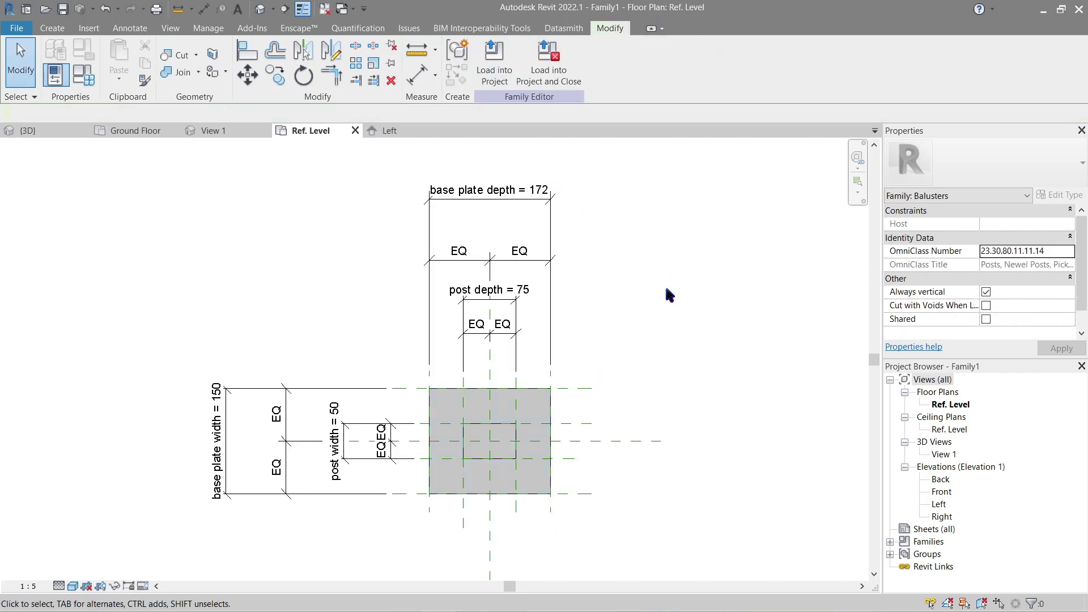
- Open the Left elevation and set its view scale to 1:5
left_click(394, 136)
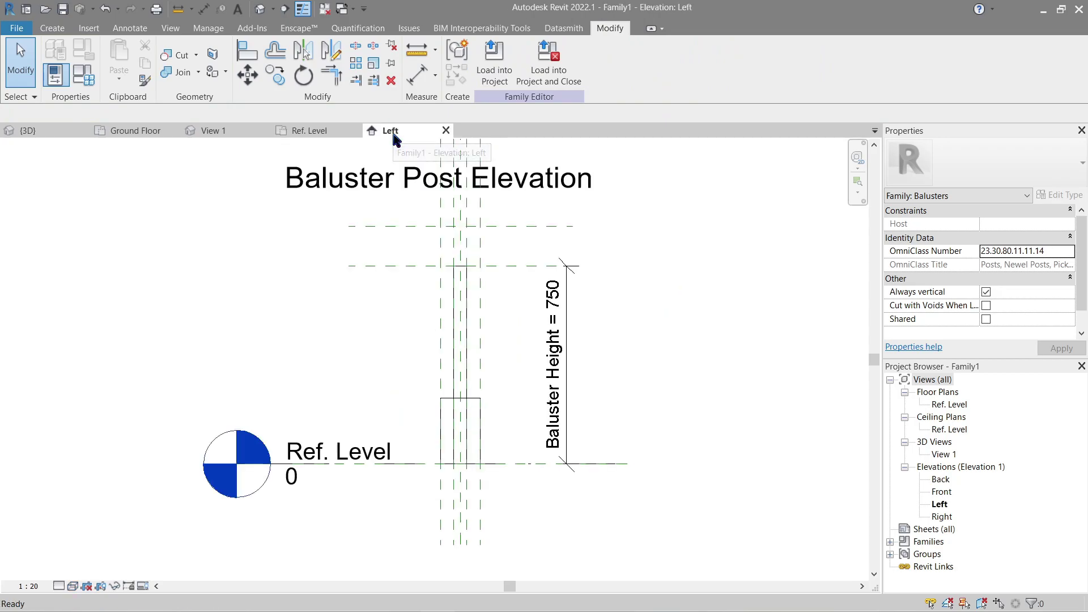
left_click(474, 403)
scroll(505, 417, "up", 4)
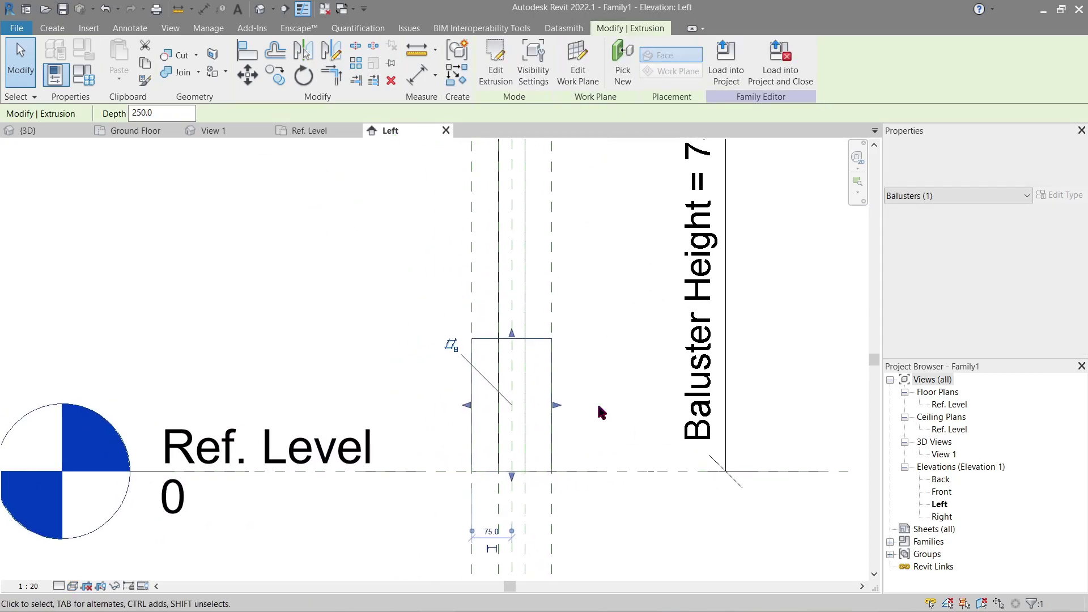
left_click(602, 412)
left_click(28, 586)
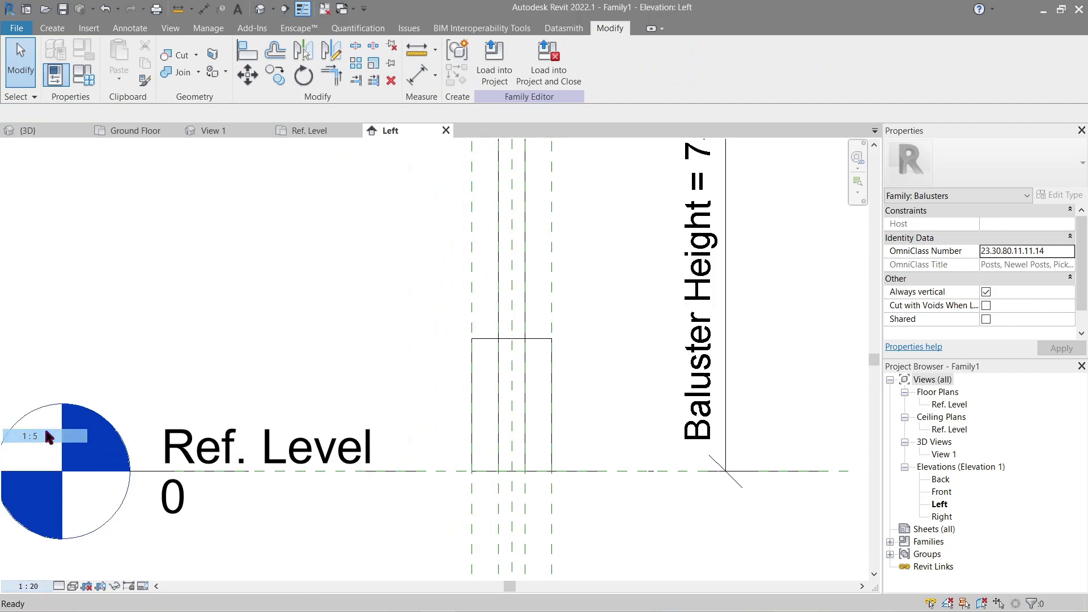
left_click(48, 437)
middle_click_drag(347, 391, 348, 405)
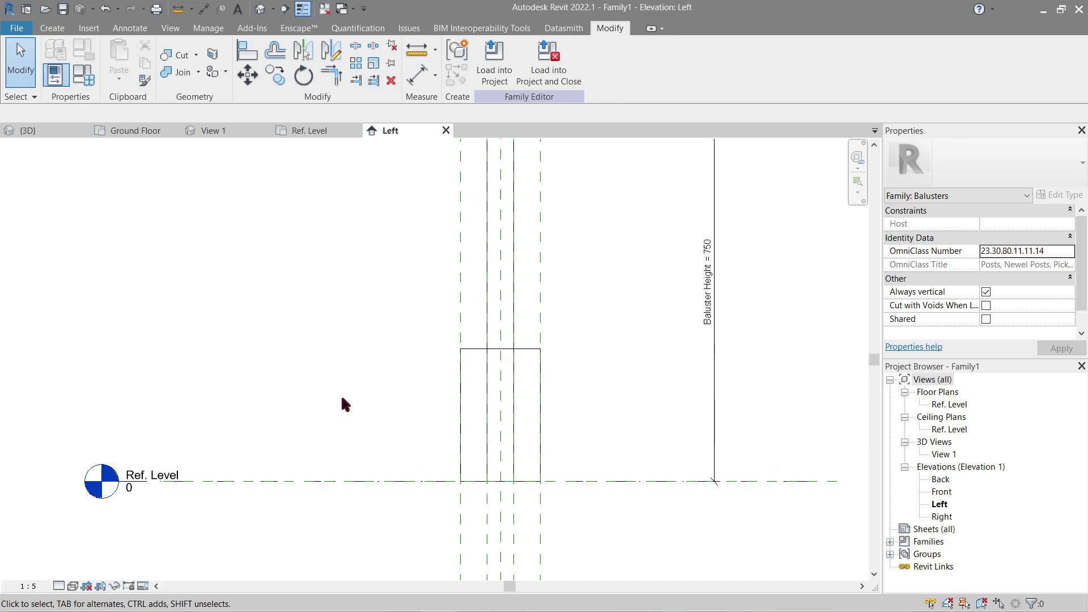
- Draw a horizontal reference plane across the base plate extrusion, about 77 mm above Ref. Level
key("r")
key("p")
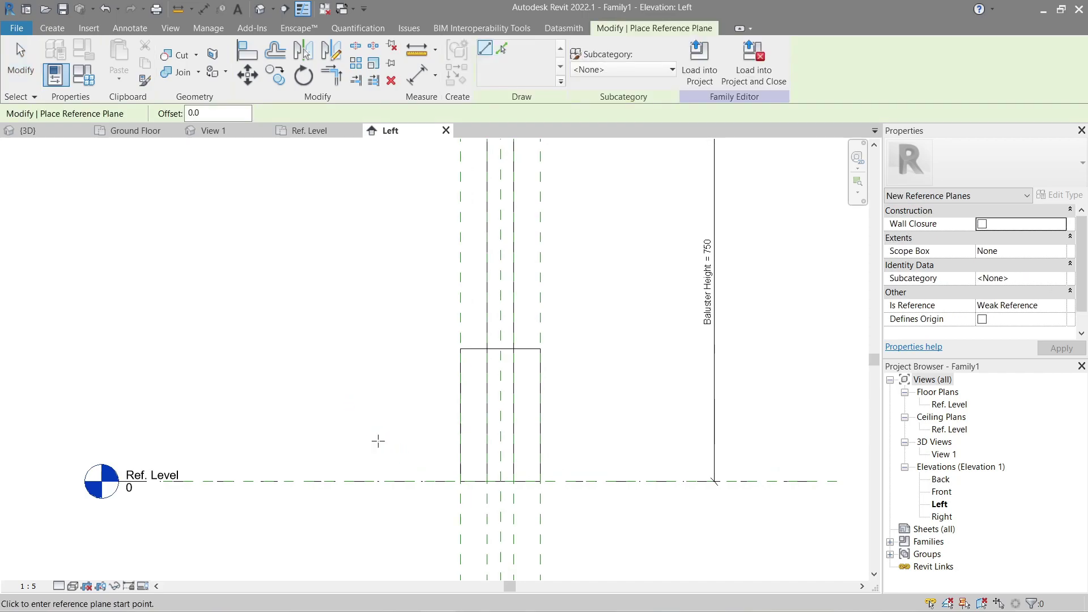
left_click(376, 440)
left_click(657, 439)
key("Escape")
key("Escape")
- Name the new horizontal reference plane Top of Base Plate
left_click(378, 441)
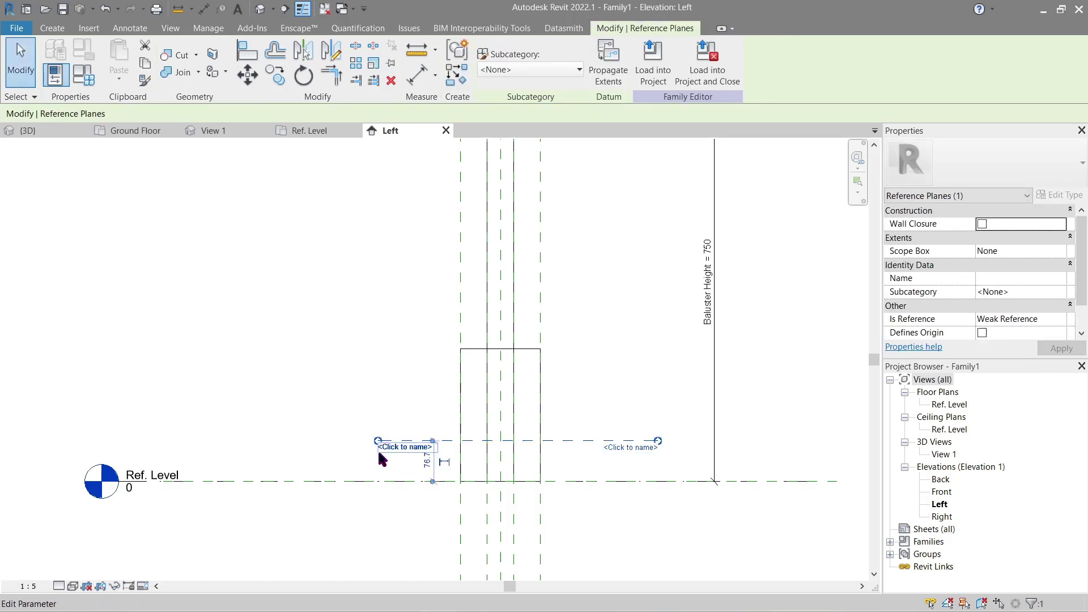
left_click(403, 447)
type("Top of")
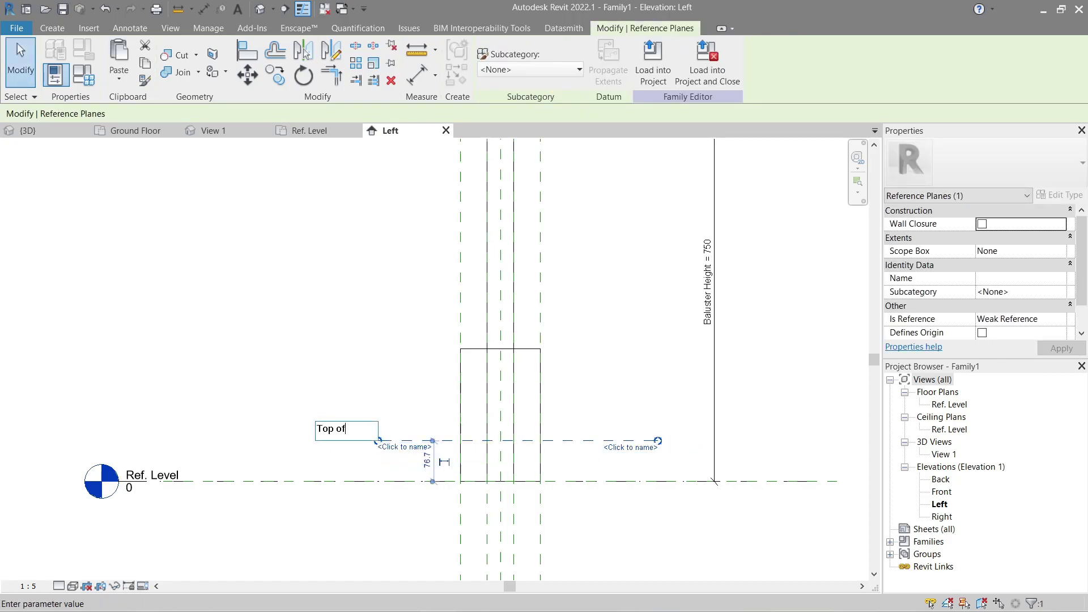
type(" Base Plate")
key("Return")
left_click(417, 408)
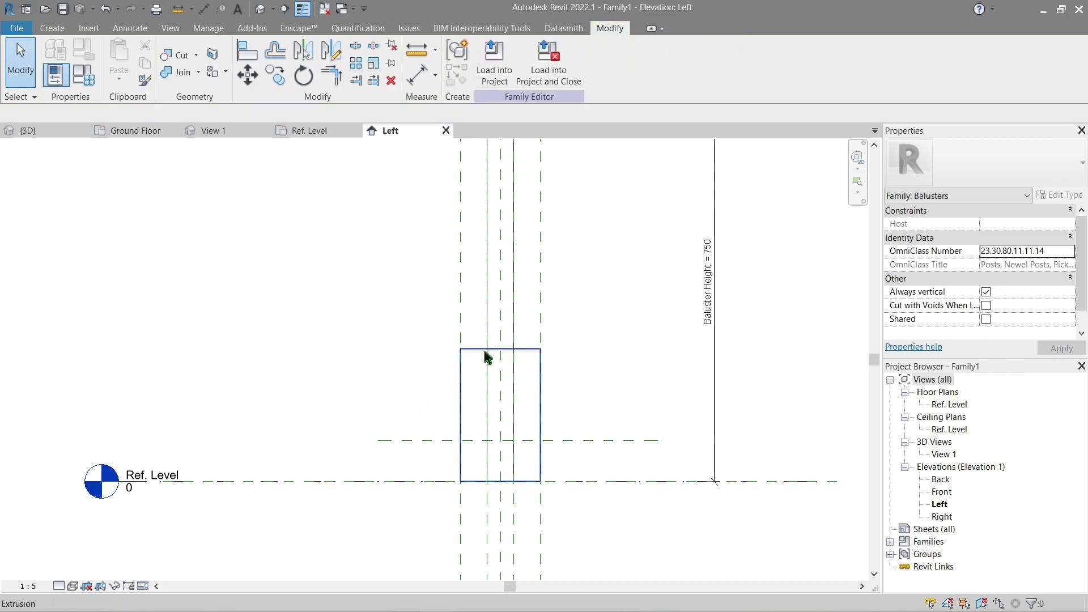
- Stretch the base plate's top and the post's bottom to the Top of Base Plate plane and lock both, removing the conflicting constraints
left_click(484, 353)
left_click_drag(500, 347, 499, 440)
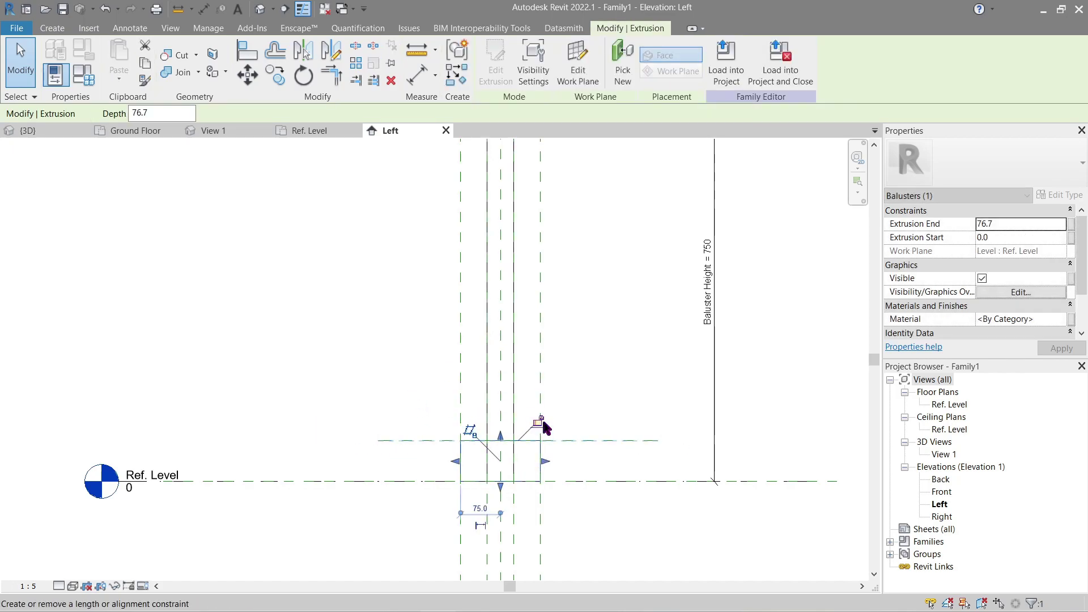
left_click_drag(501, 486, 500, 445)
left_click(384, 506)
left_click(492, 395)
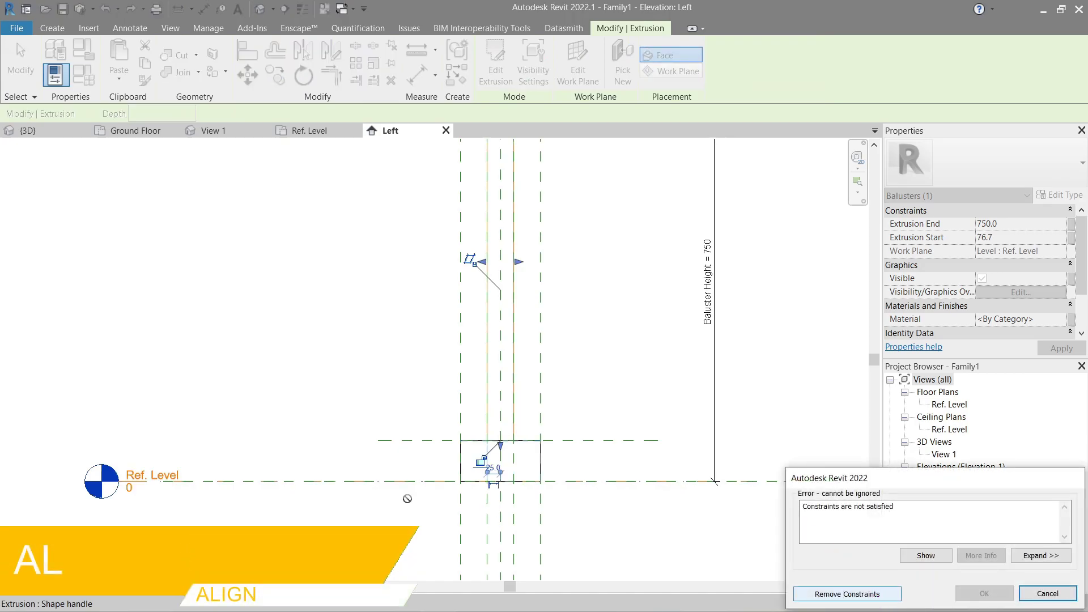
left_click(846, 594)
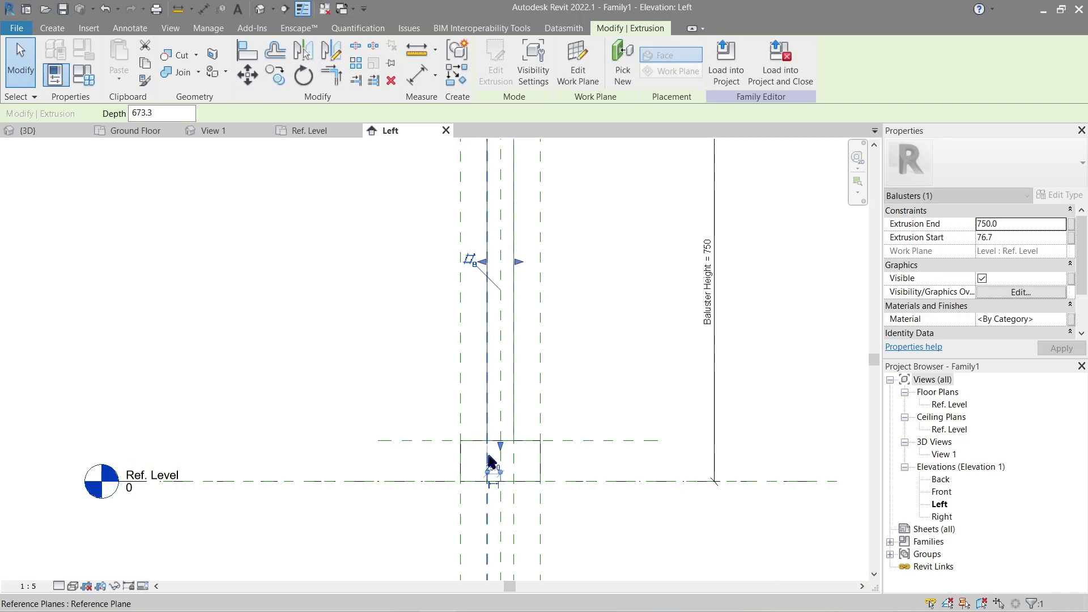
mouse_move(501, 447)
left_mouse_down()
mouse_move(503, 400)
mouse_move(486, 442)
left_mouse_up()
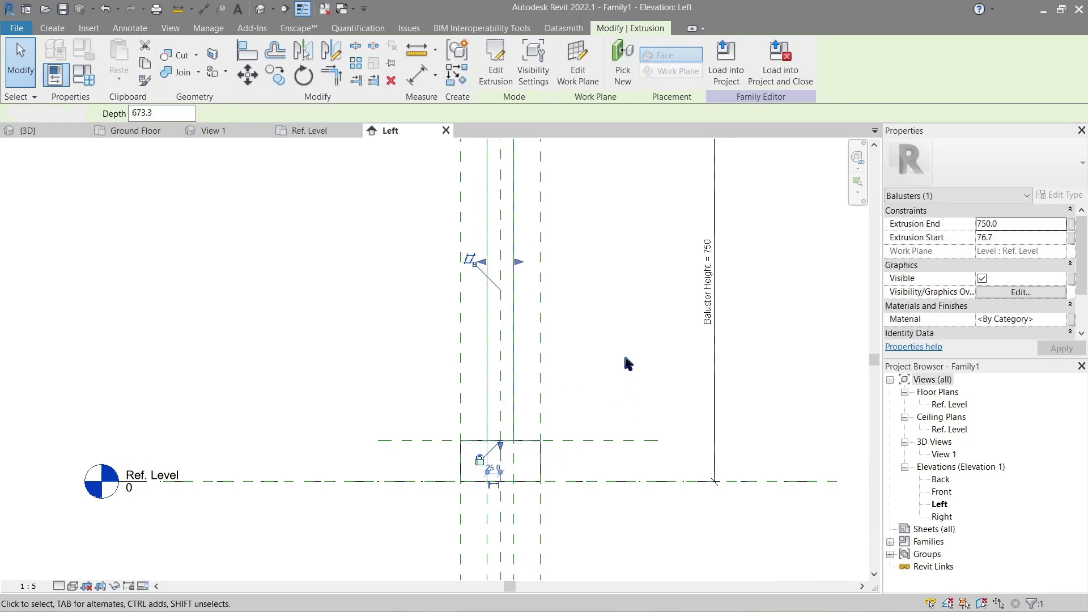
- Dimension the height between Ref. Level and the Top of Base Plate reference plane
key("d")
key("i")
left_click(617, 441)
left_click(622, 481)
left_click(630, 459)
key("Escape")
key("Escape")
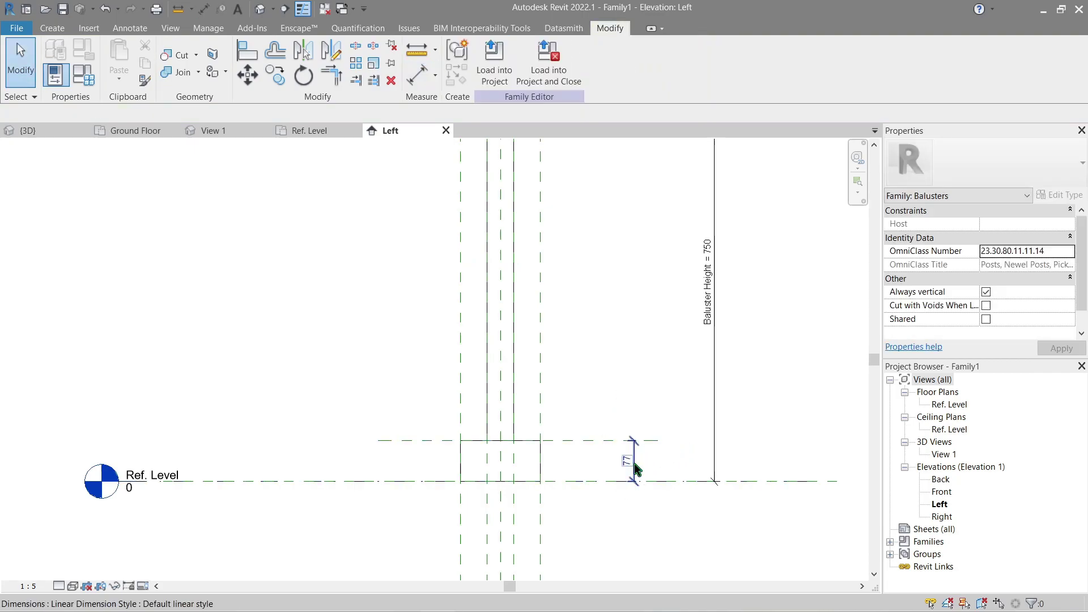
- Label the height dimension beside the base plate with a new type parameter named base plate height
left_click(632, 463)
left_click(627, 60)
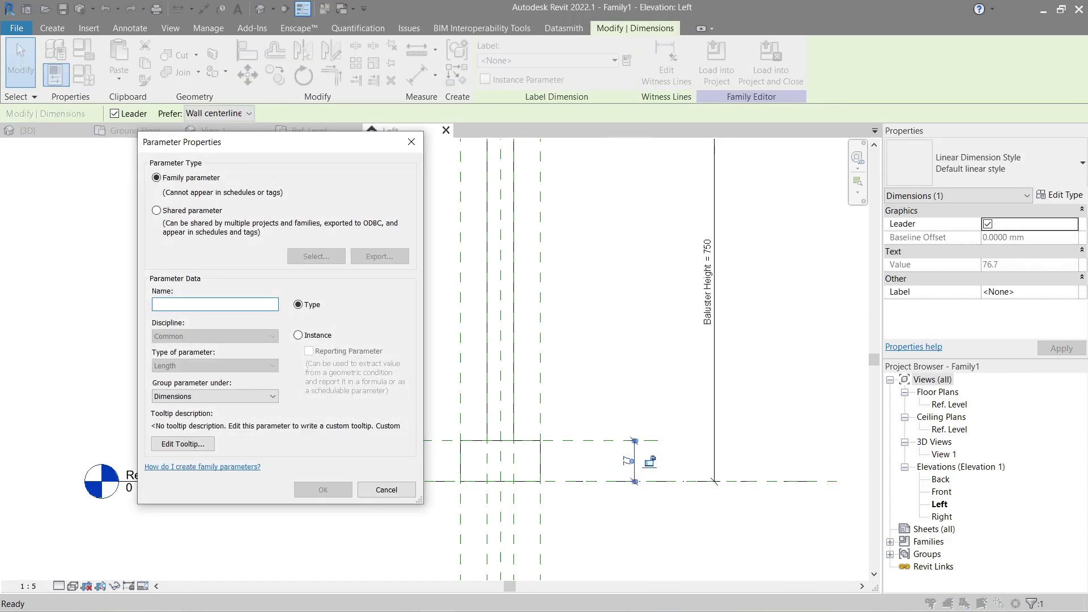
type("base plate height")
key("Return")
left_click(622, 237)
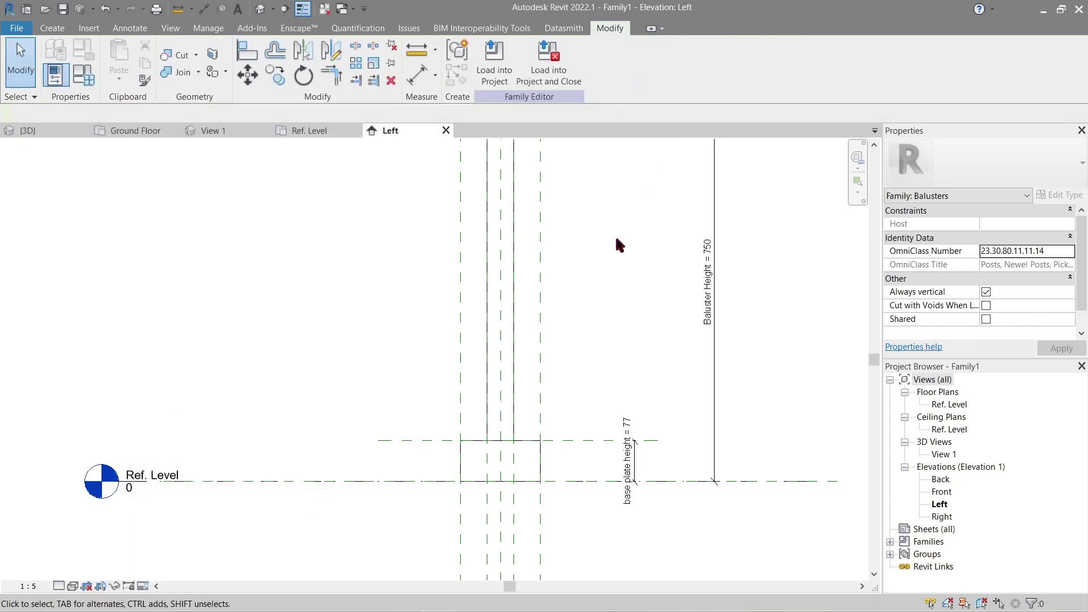
- Set the base plate height parameter to 50 mm in Family Types and apply it
left_click(91, 86)
left_click_drag(713, 122, 752, 119)
left_click(834, 314)
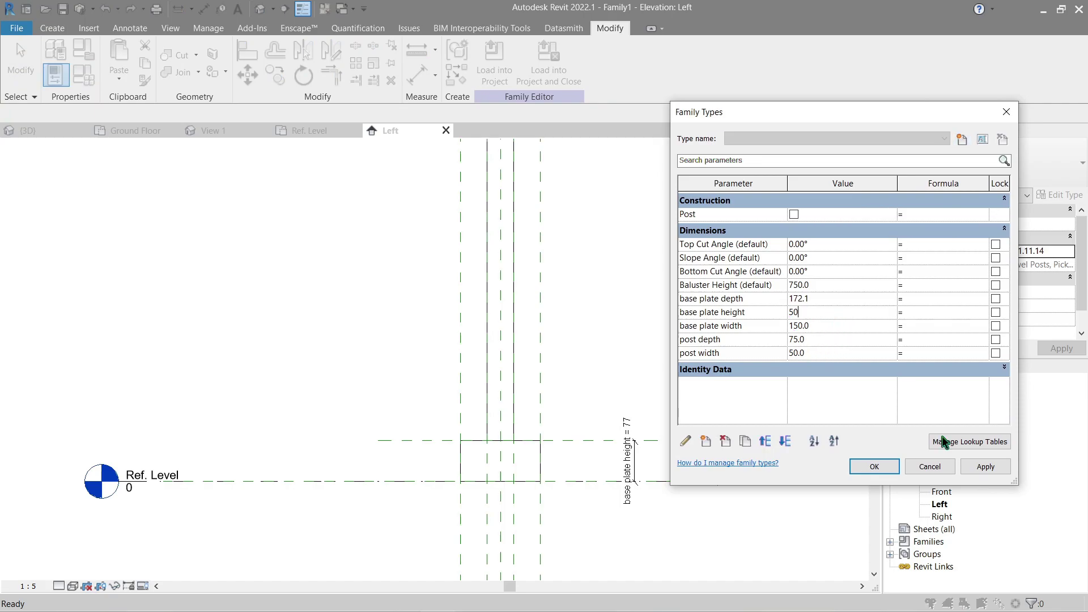
left_click(1003, 473)
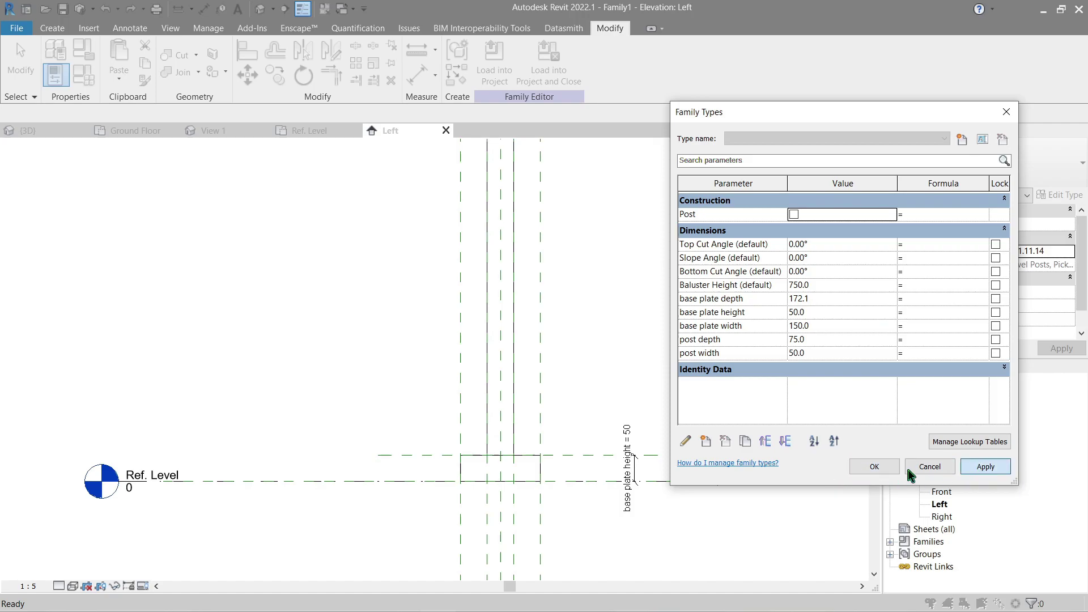
left_click(884, 468)
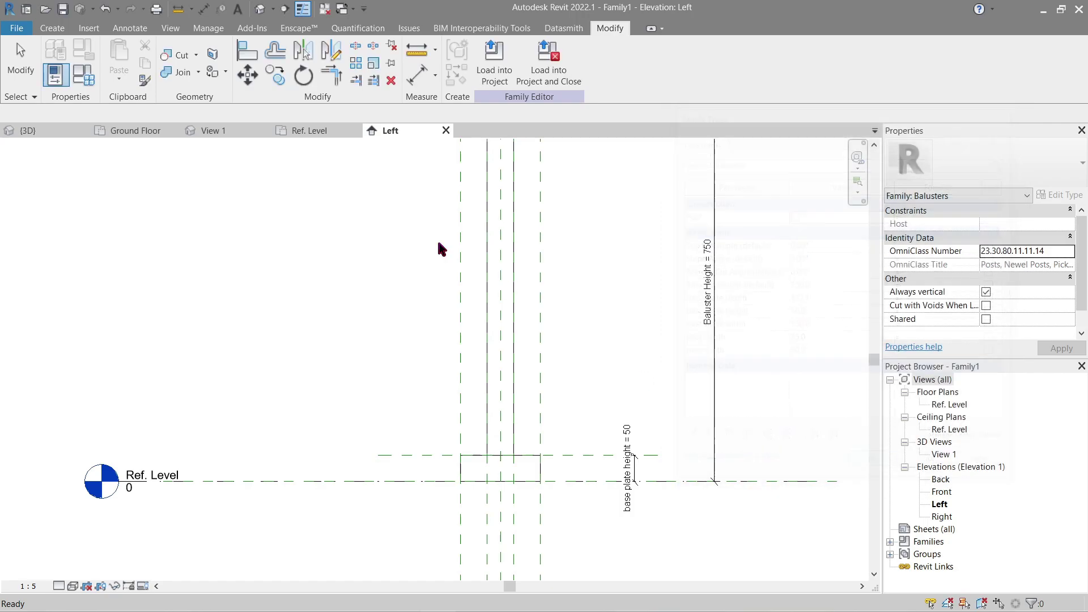
- Open the 3D view and set the base plate height parameter to 15 mm in Family Types
left_click(292, 132)
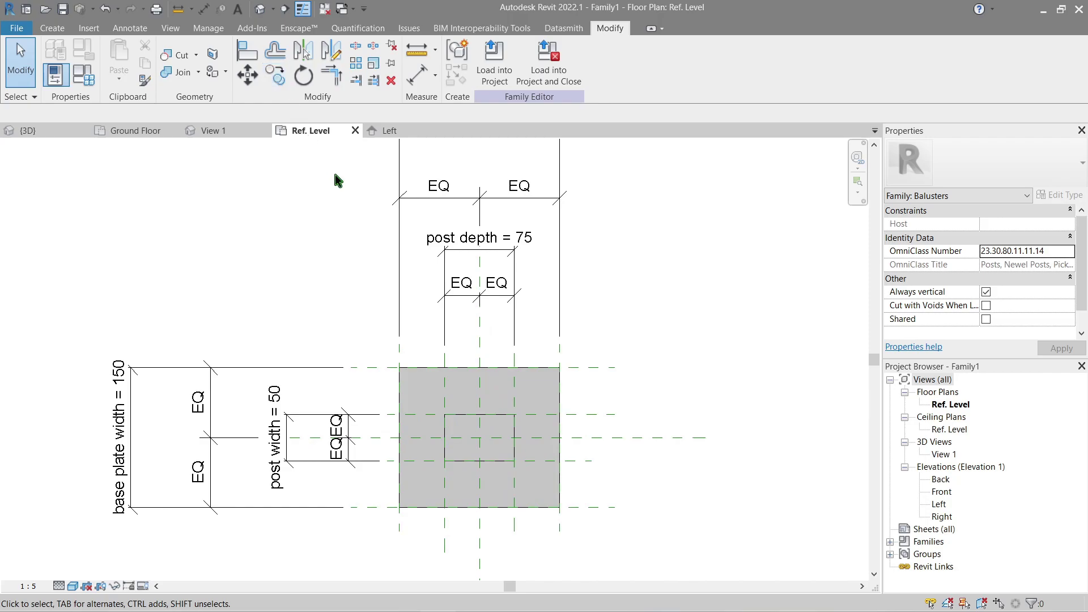
left_click(231, 132)
scroll(544, 304, "down", 6)
scroll(498, 416, "up", 3)
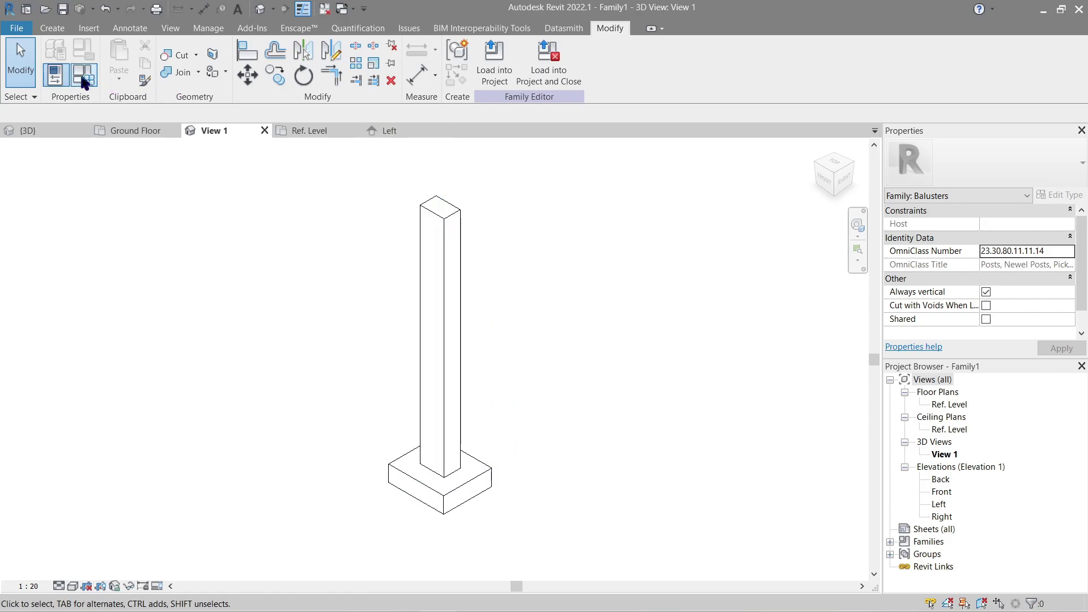
left_click(83, 77)
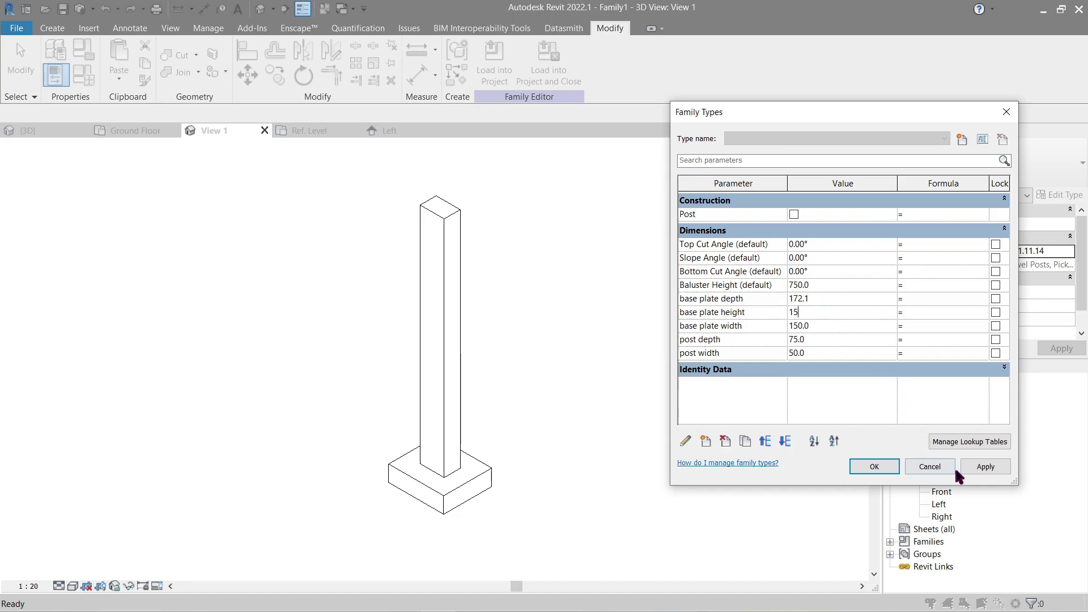
left_click(982, 468)
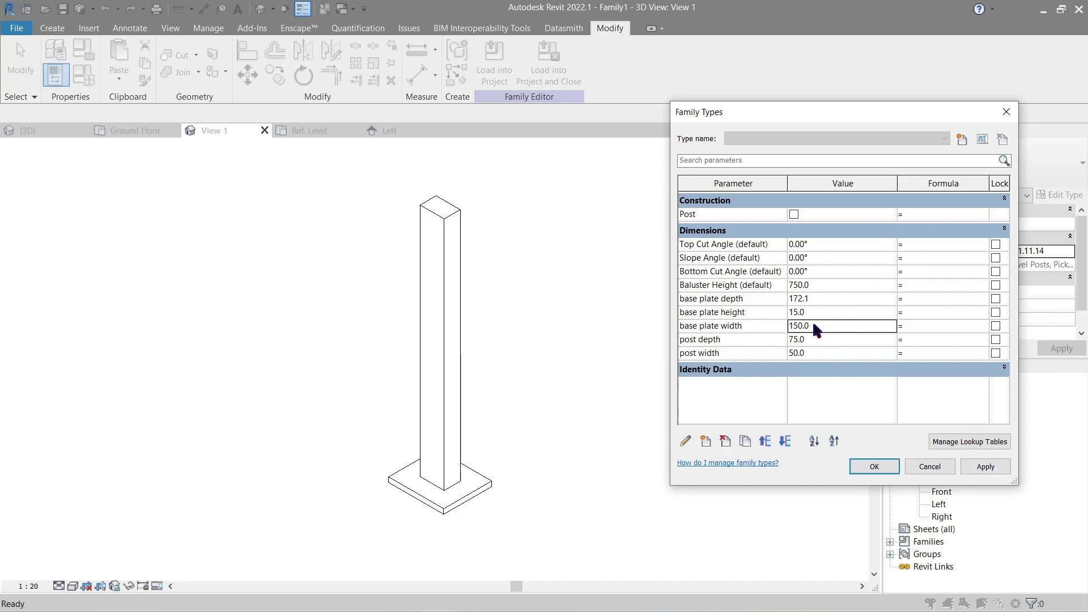
- Set the base plate depth and base plate width parameters to 100 mm and apply them
left_click(977, 467)
left_click(817, 300)
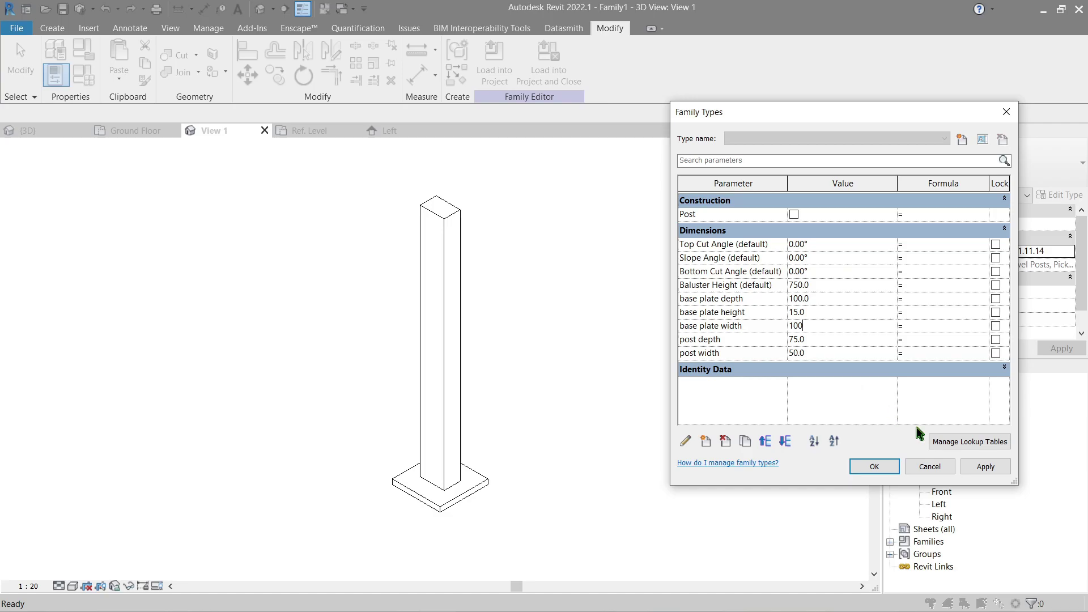
left_click(986, 470)
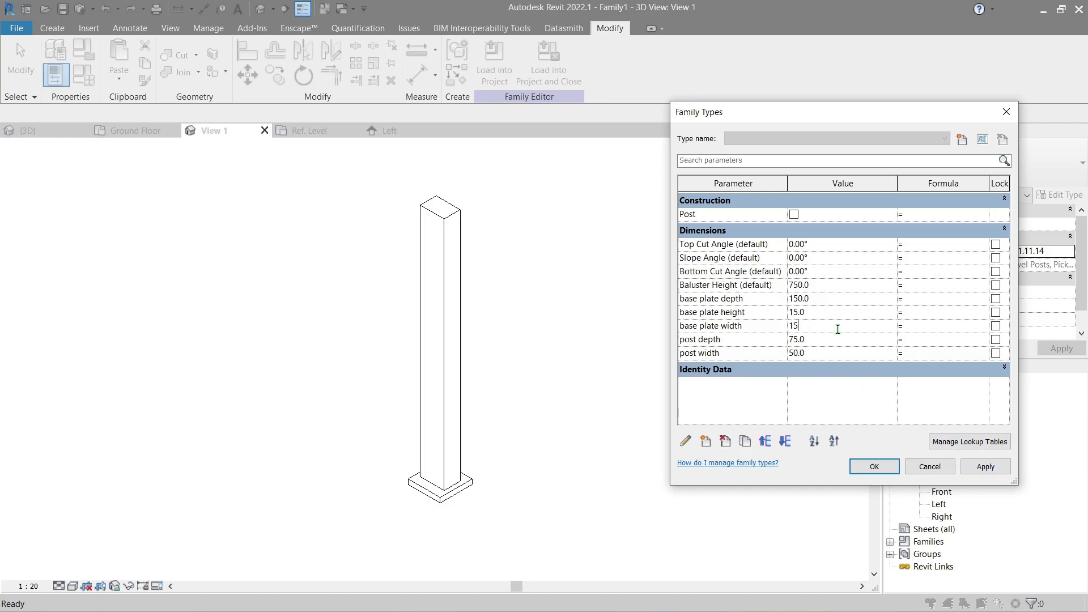
- Set the base plate depth and base plate width to 150 mm and accept the family types
type("150")
left_click(980, 468)
left_click(873, 469)
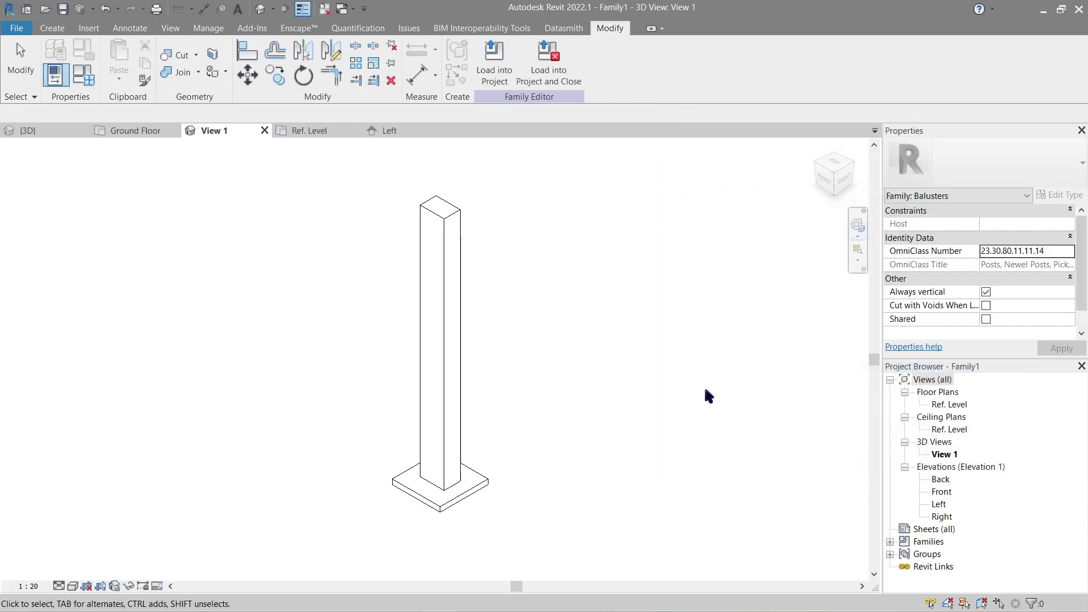
- Examine the resized base plate and post in the Ref. Level plan and the 3D view
left_click(311, 130)
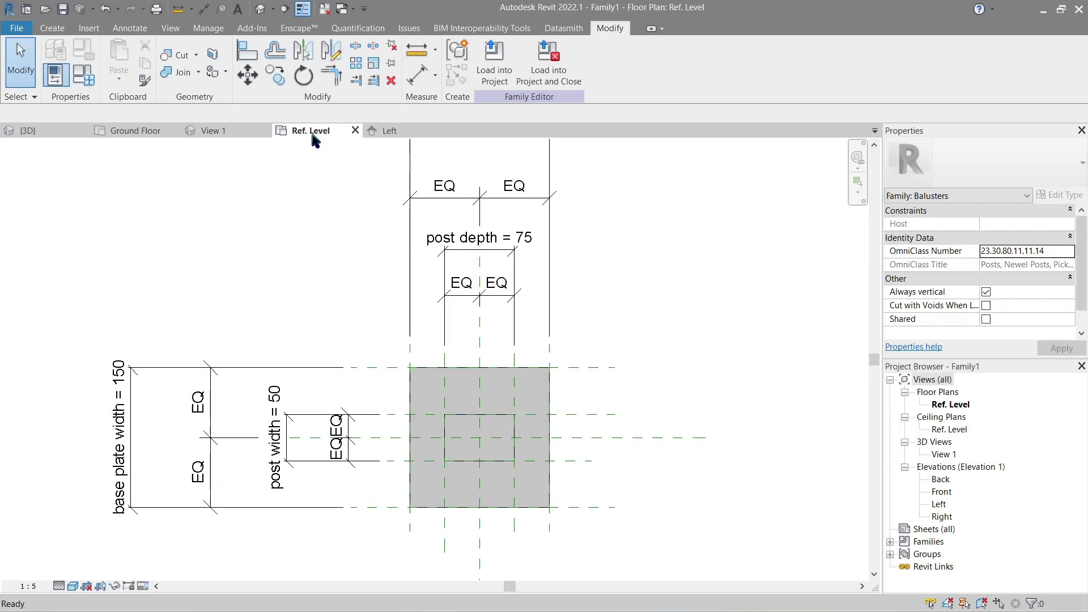
left_click(214, 131)
middle_click_drag(323, 323, 377, 344, "shift")
scroll(378, 377, "up", 2)
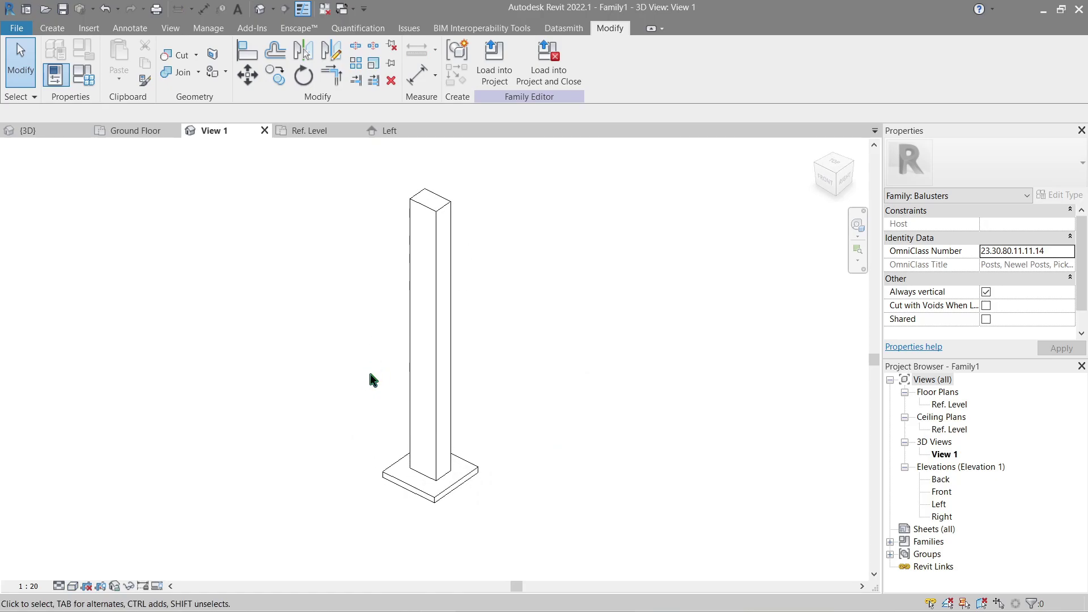
left_click(311, 131)
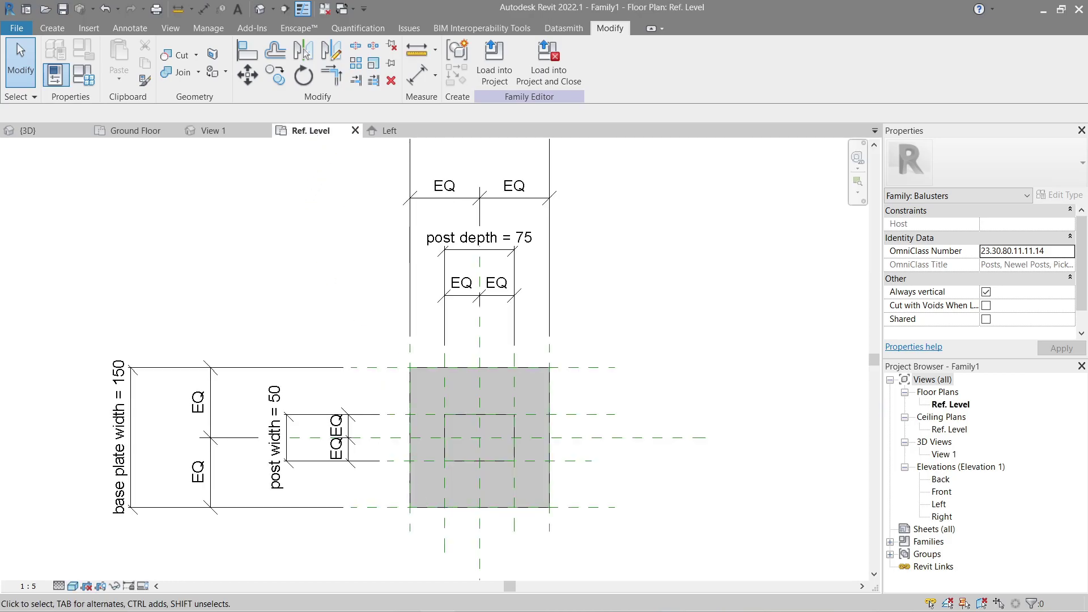
scroll(487, 437, "up", 4)
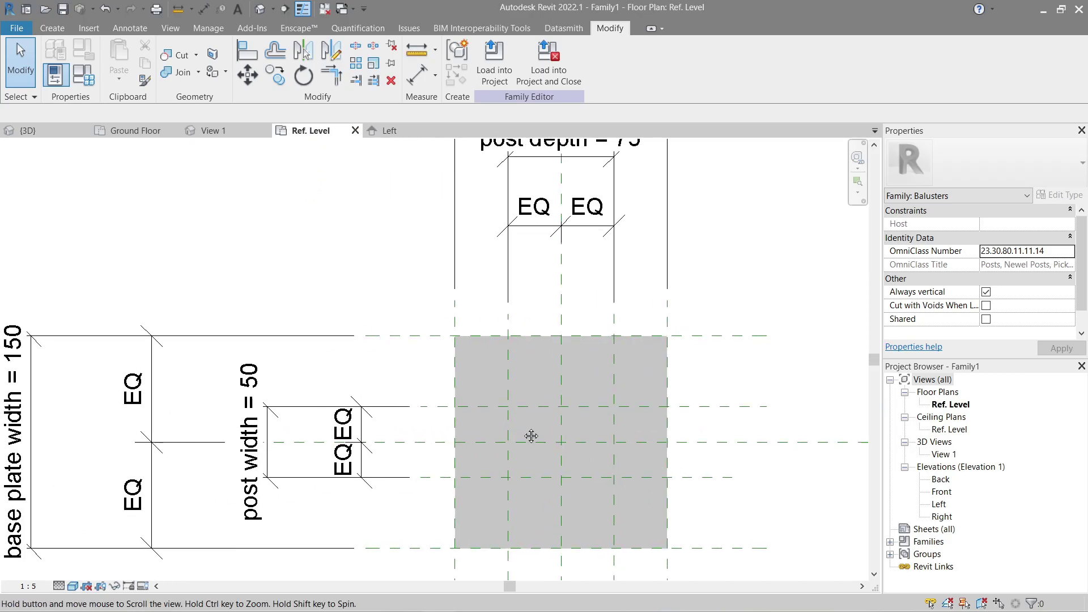
- Draw a vertical and a horizontal reference plane about 21 and 22 mm inside the base plate's upper-left corner edges
key("r")
key("p")
left_click(517, 272)
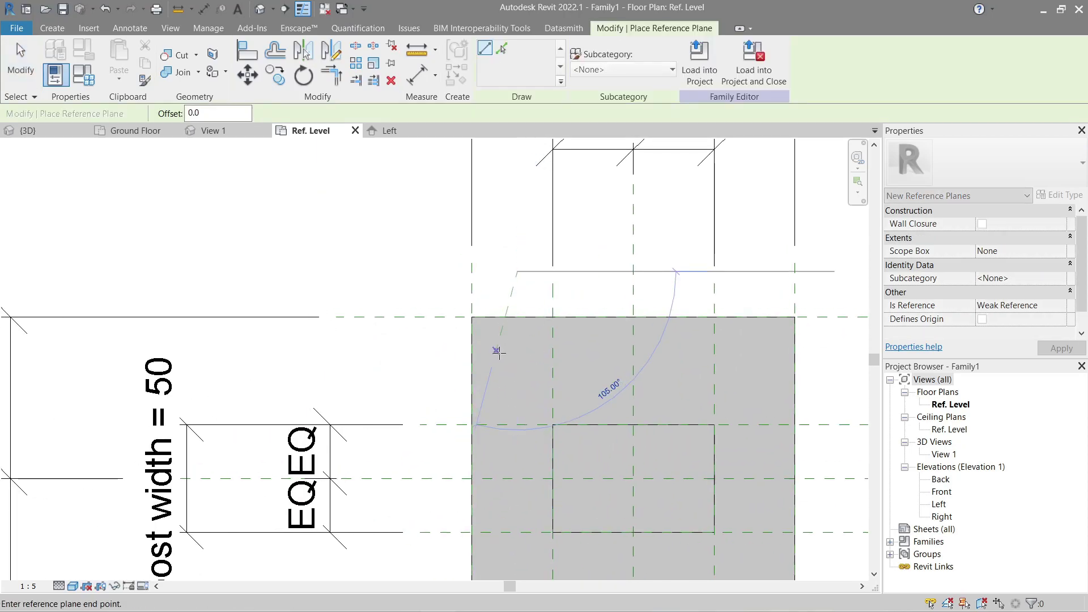
left_click(517, 364)
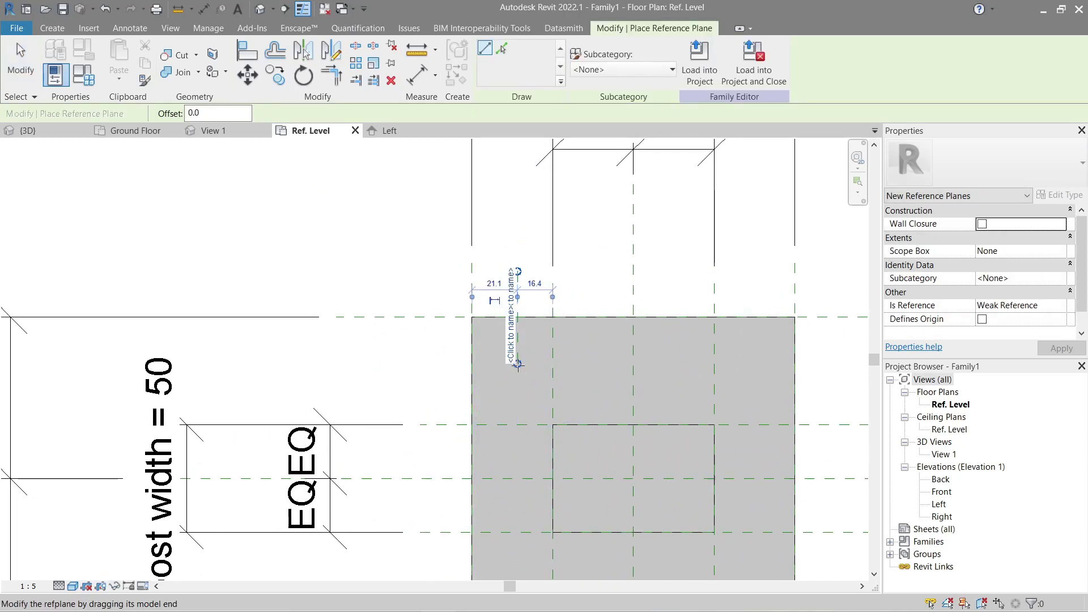
key("Escape")
key("Escape")
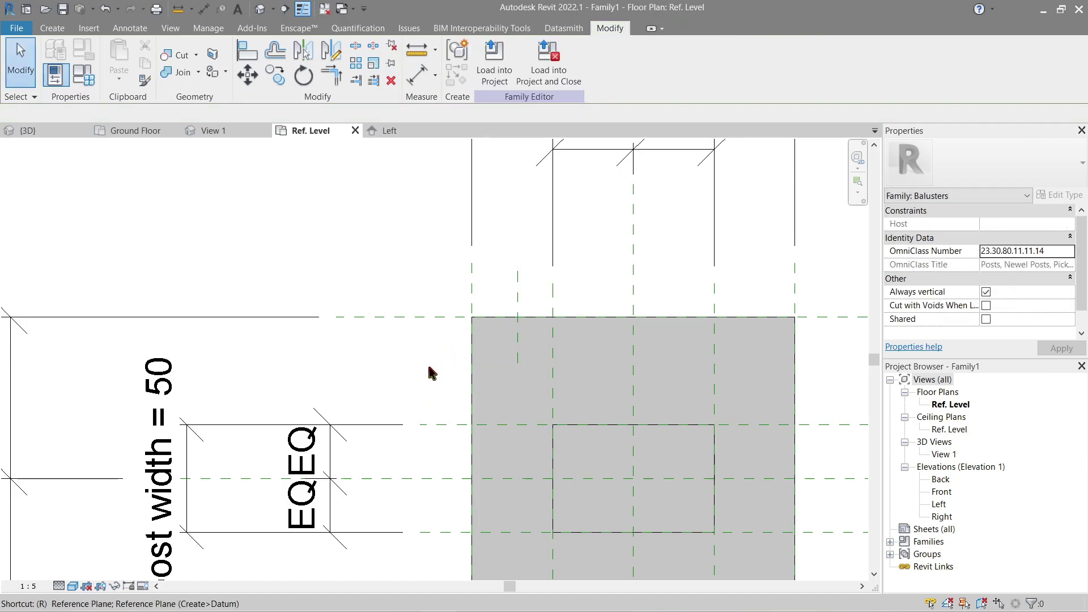
key("p")
left_click(429, 364)
left_click(517, 364)
- Dimension both new reference planes from the adjacent base plate edges at the upper-left corner
key("d")
key("i")
left_click(445, 317)
left_click(443, 364)
left_click(394, 363)
left_click(473, 306)
left_click(518, 308)
left_click(520, 226)
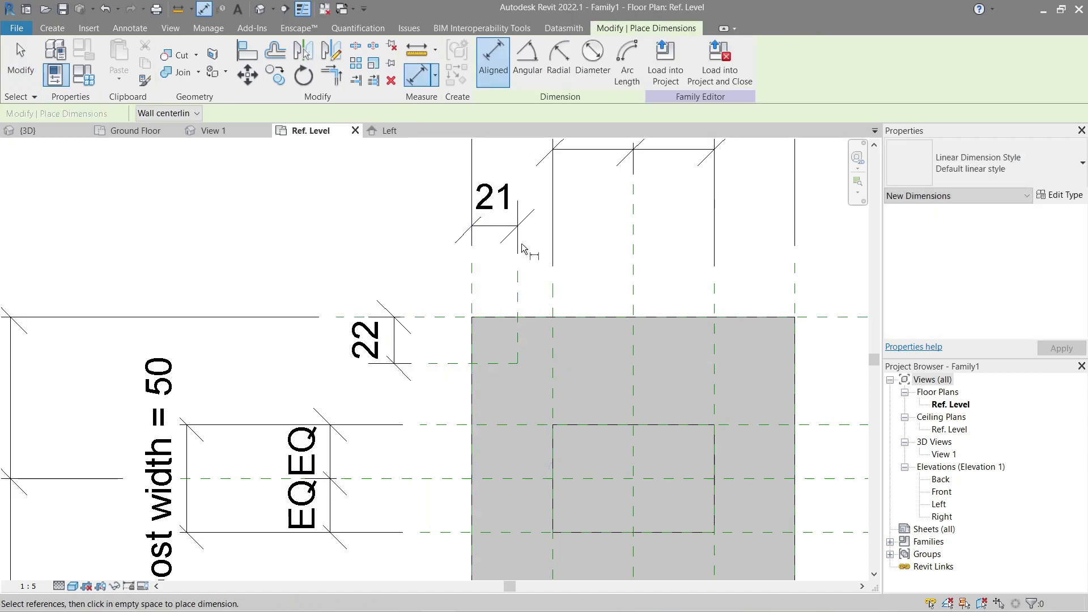
key("Escape")
key("Escape")
- Create a family type parameter named anchor on the horizontal offset dimension and label the vertical offset dimension with it
left_click(500, 227)
left_click(626, 60)
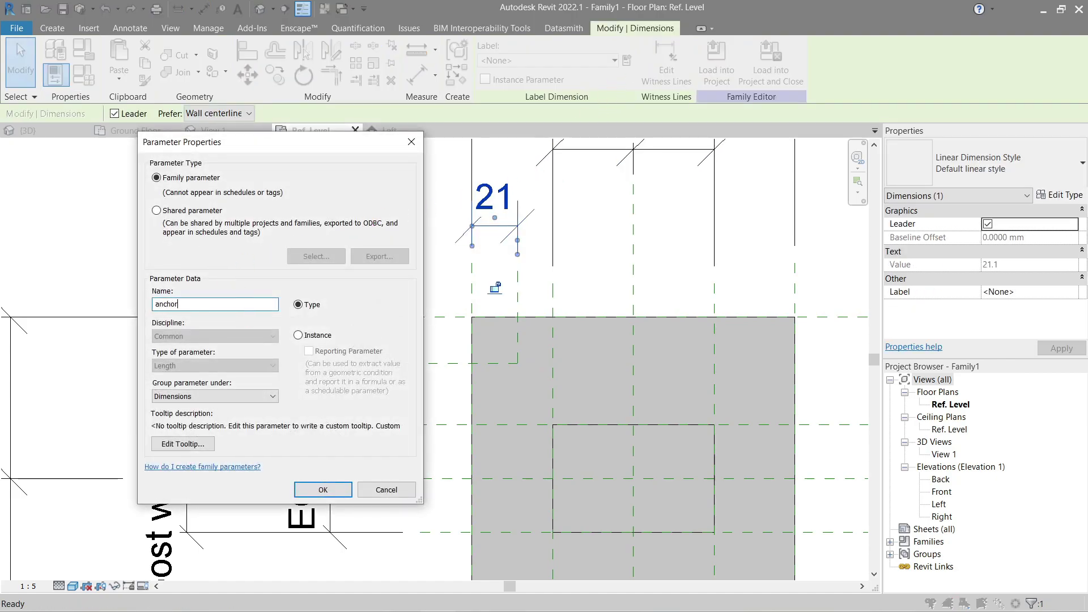
key("Return")
left_click(374, 340)
left_click(547, 61)
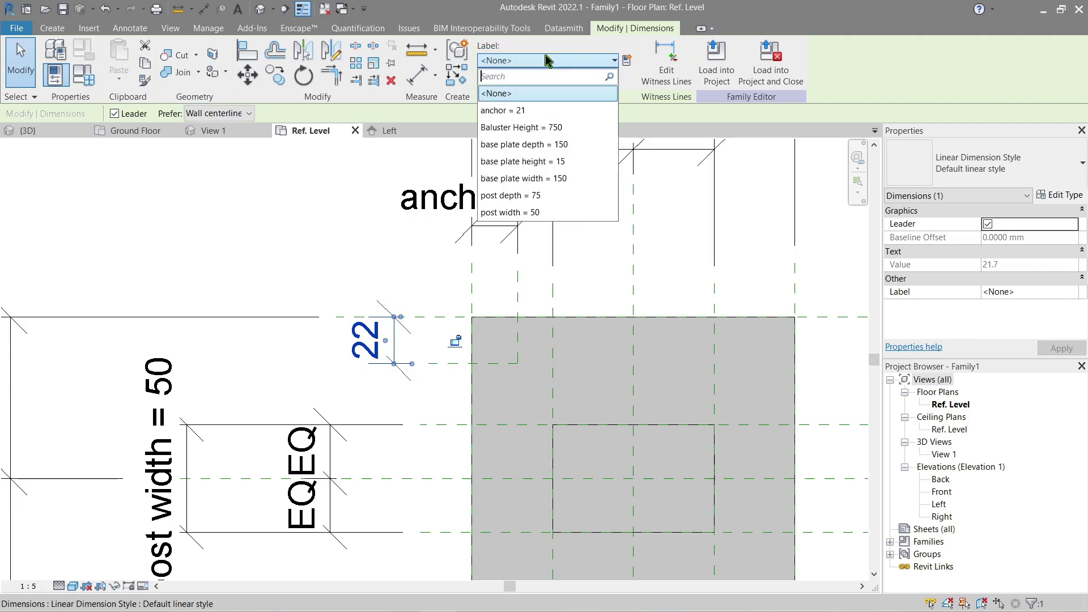
left_click(502, 94)
left_click(391, 204)
- Set the anchor parameter to 20 mm in Family Types and accept it
left_click(79, 81)
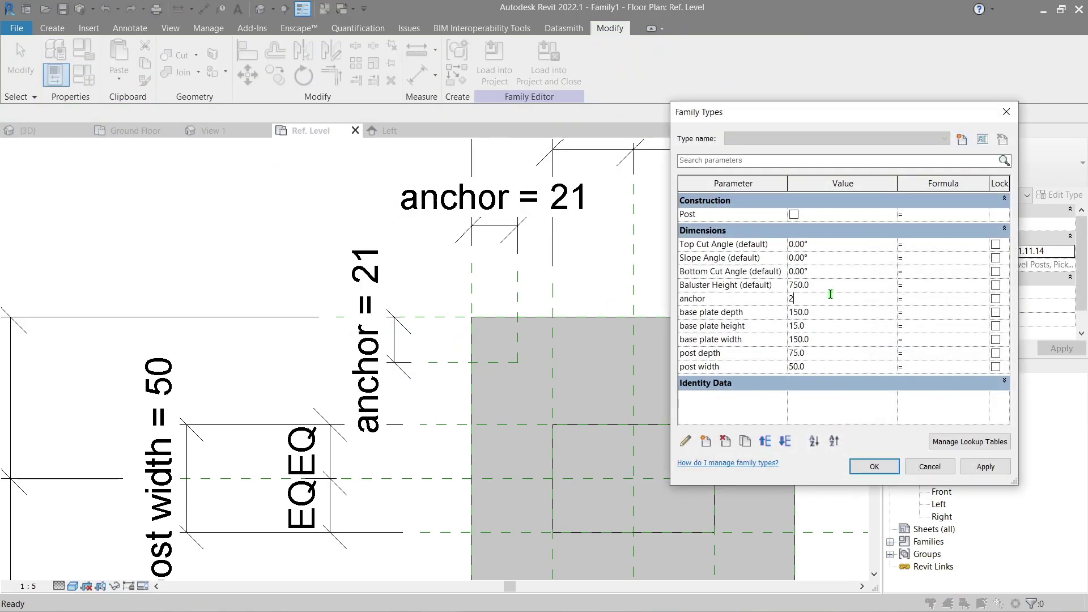
left_click(986, 464)
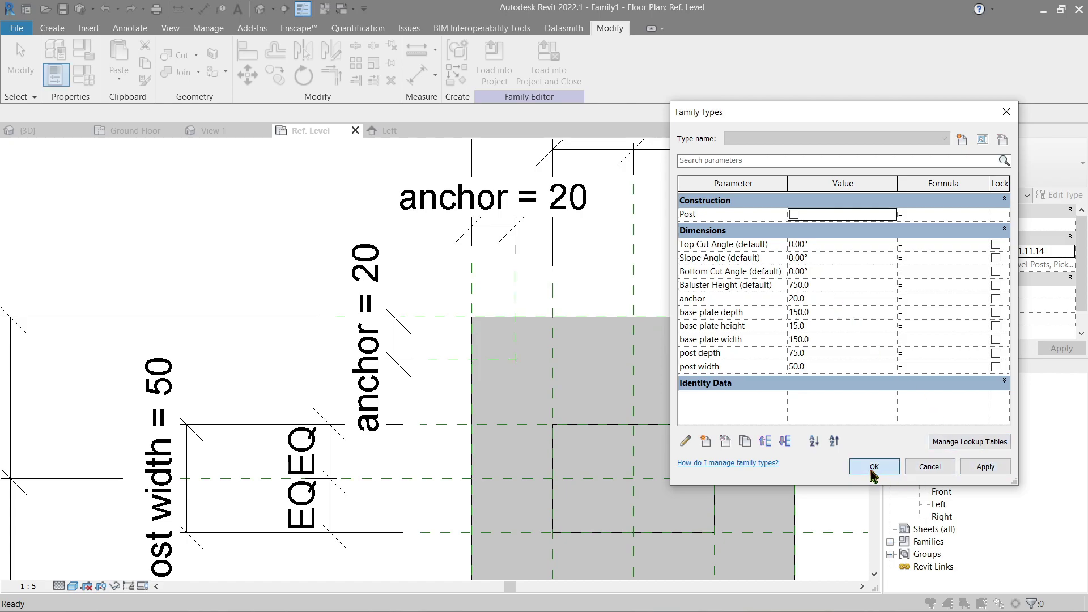
left_click(872, 469)
- Mirror the two anchor reference planes about the centre planes to the base plate's lower-left and lower-right corners
left_click(516, 305)
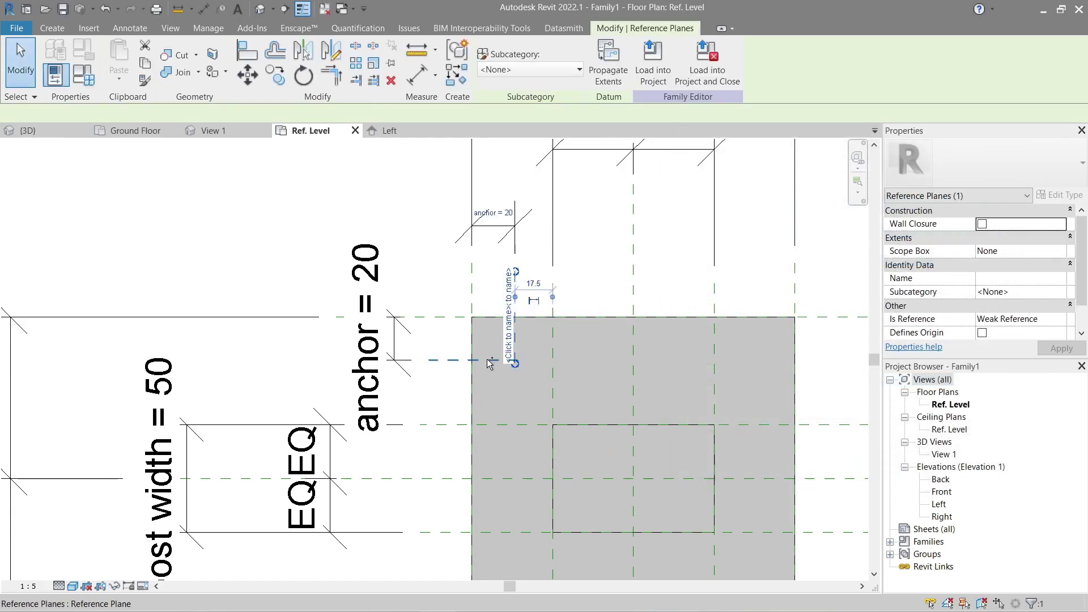
key("d")
key("m")
middle_click_drag(490, 362, 474, 304)
scroll(474, 304, "down", 2)
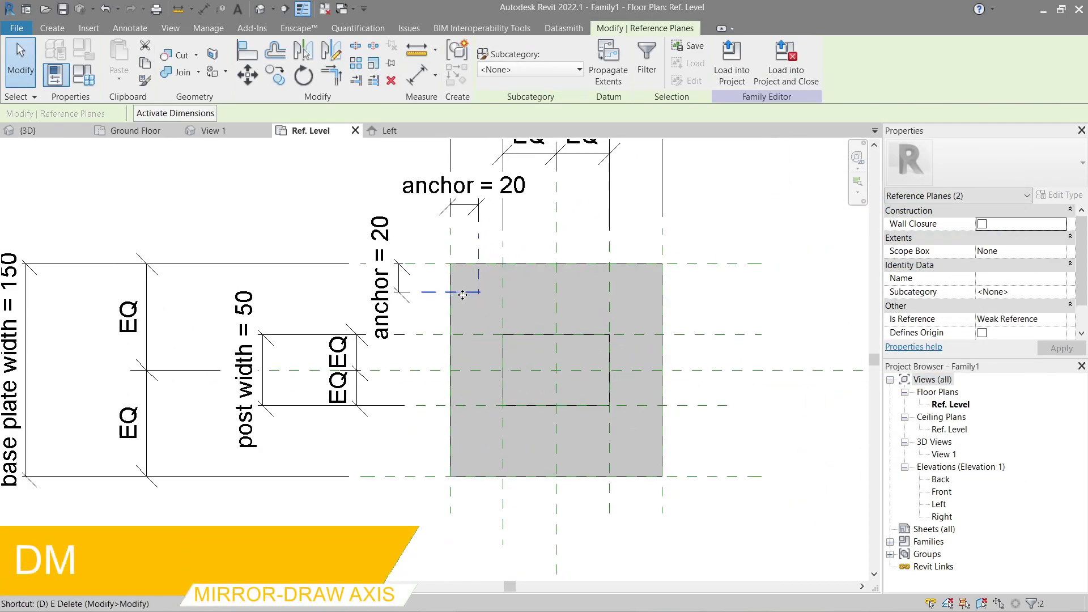
left_click(522, 370)
left_click(545, 379)
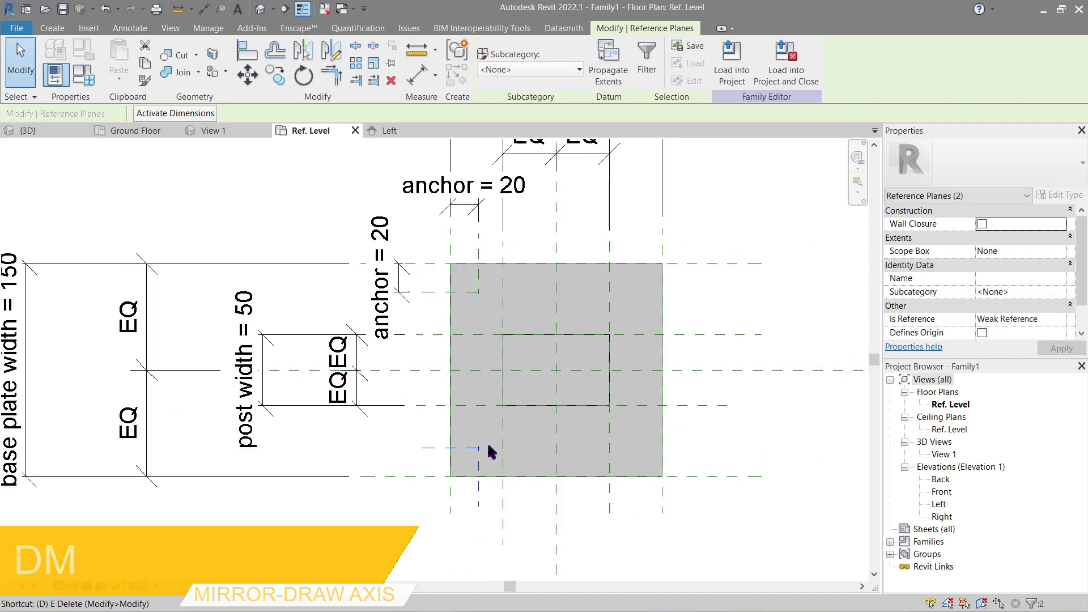
key("Escape")
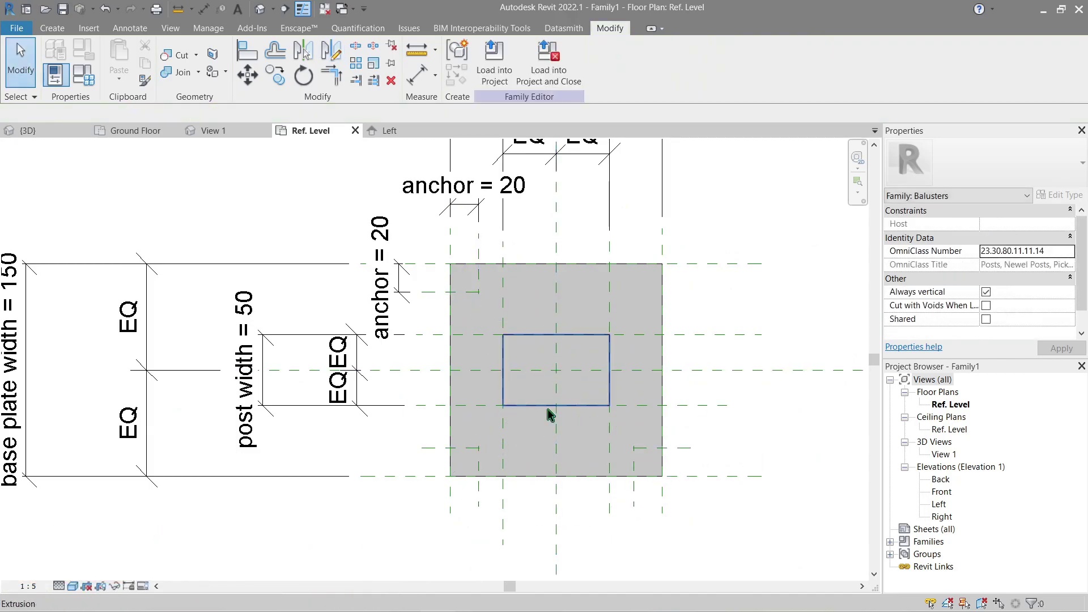
- Mirror the lower-right pair of anchor reference planes about the horizontal centre plane to the base plate's upper-right corner
left_click(643, 447)
key("d")
key("m")
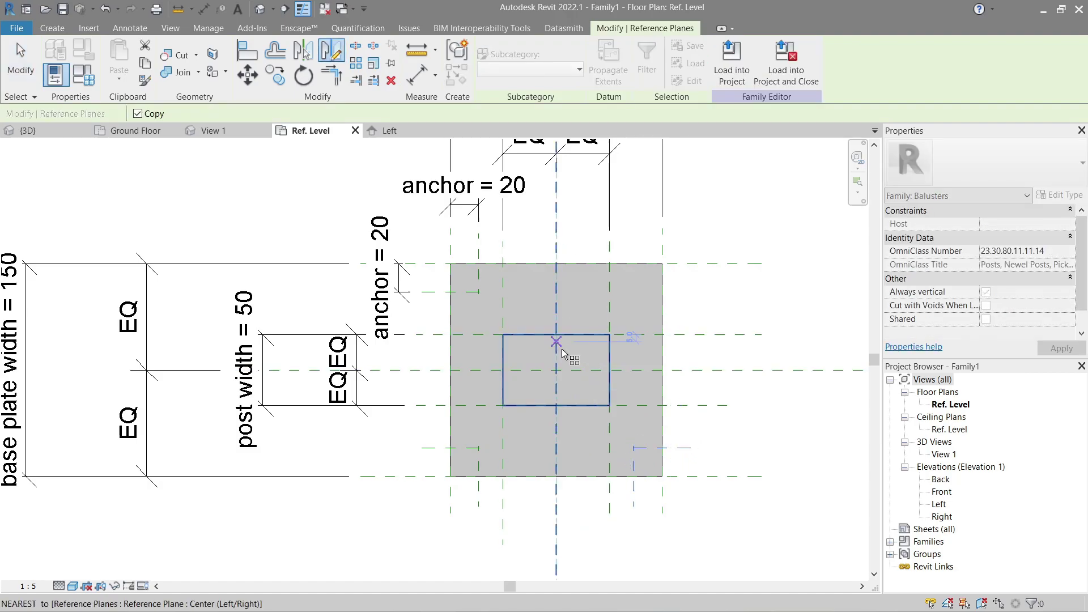
left_click(557, 372)
left_click(587, 374)
key("Escape")
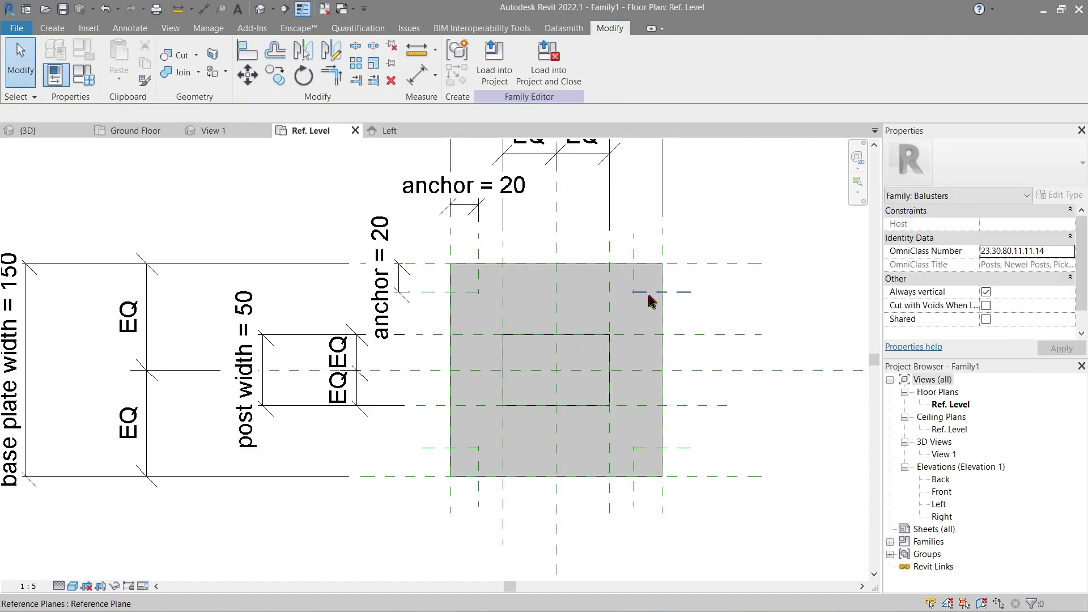
left_click(651, 294)
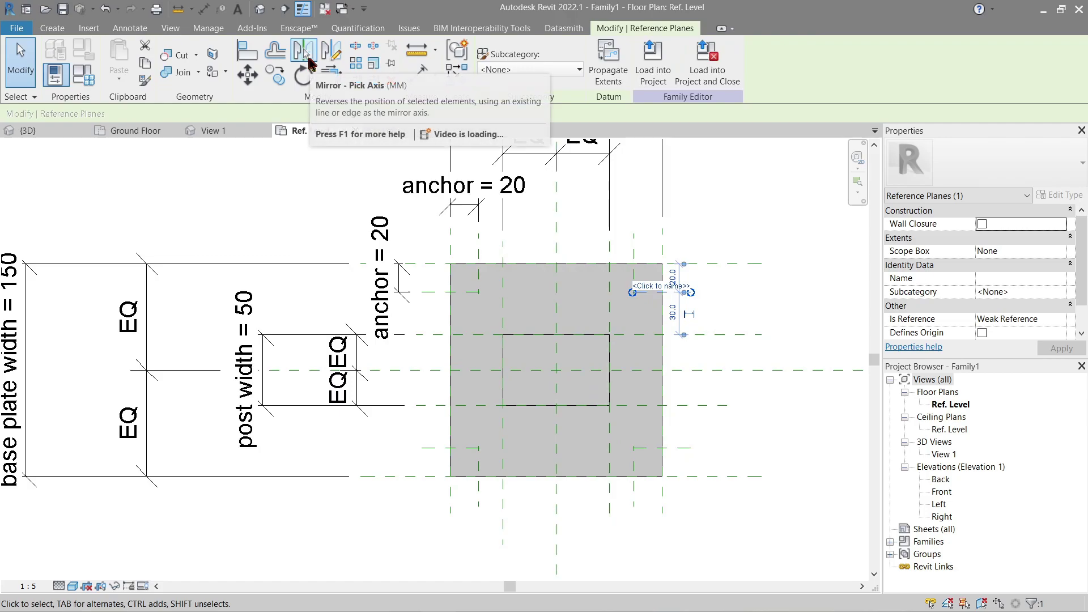
left_click(274, 243)
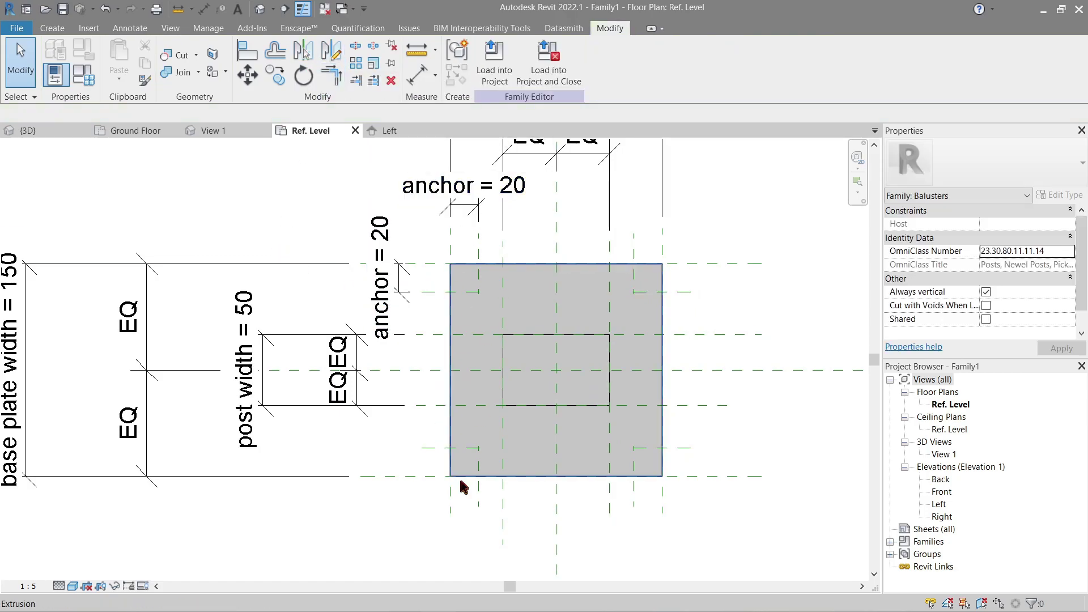
- Dimension the two lower-left anchor planes from the adjacent base plate edges
key("d")
key("i")
left_click(473, 448)
left_click(436, 477)
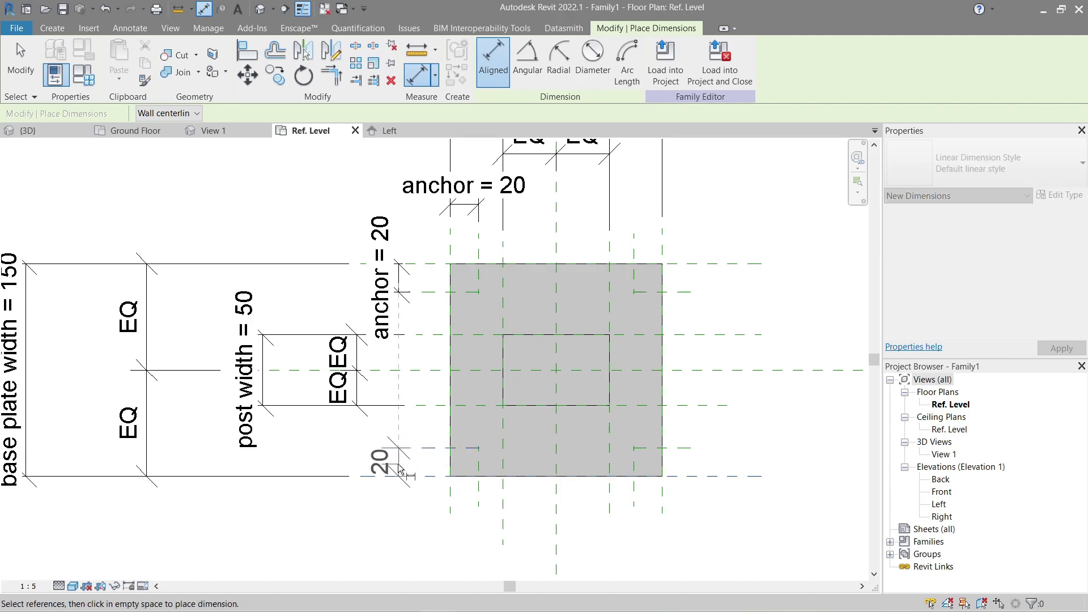
left_click(397, 466)
left_click(451, 489)
left_click(478, 493)
left_click(464, 535)
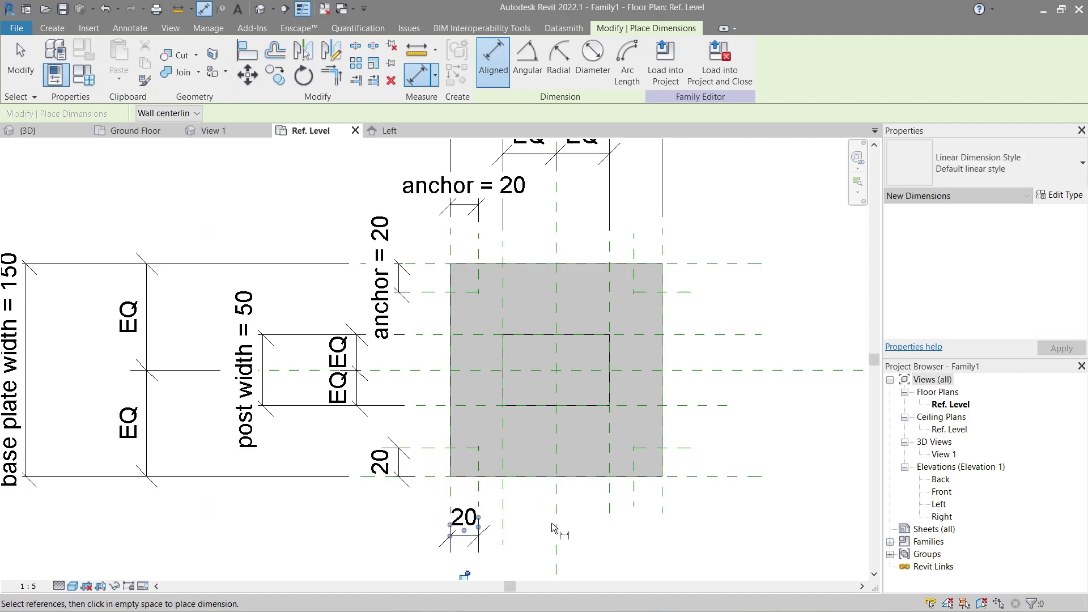
- Dimension the two lower-right anchor planes from the adjacent base plate edges
left_click(609, 491)
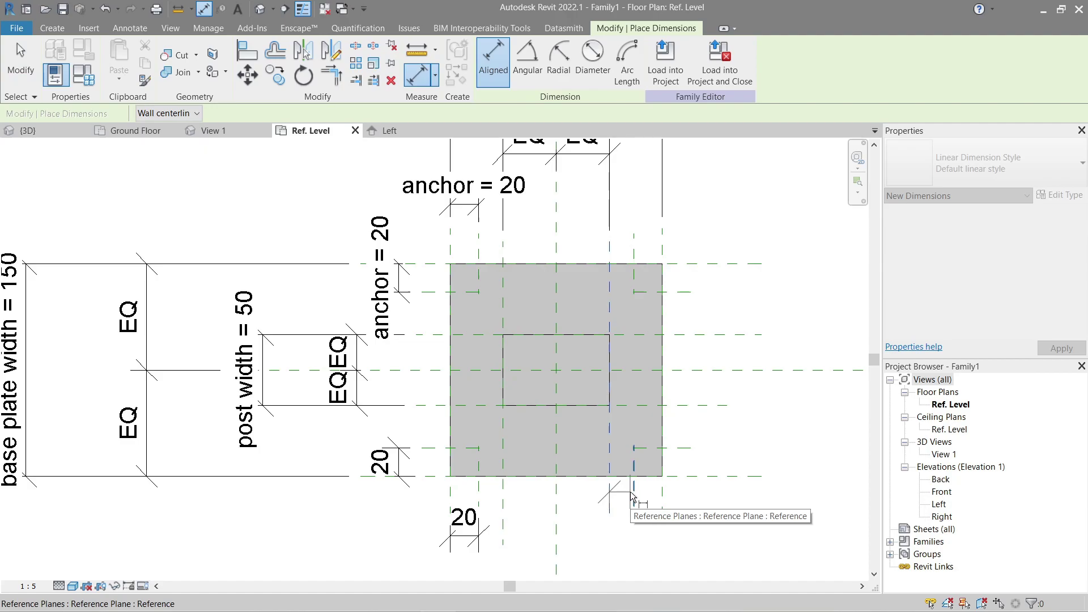
key("Escape")
key("Escape")
key("d")
key("i")
left_click(633, 492)
left_click(662, 494)
left_click(672, 534)
left_click(684, 449)
left_click(689, 476)
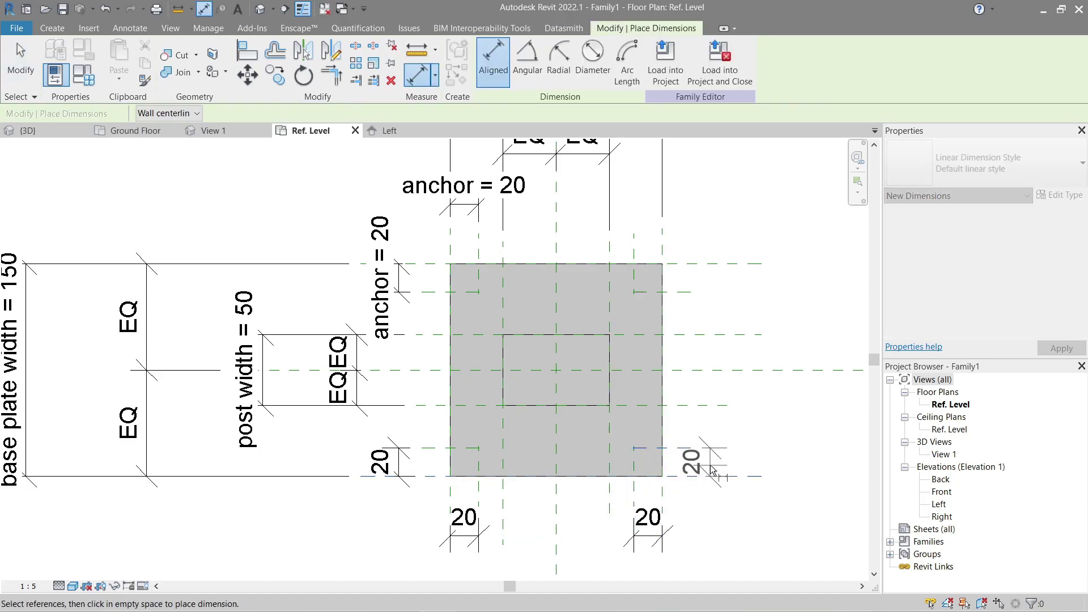
left_click(710, 466)
- Dimension the two upper-right anchor planes from the adjacent base plate edges
left_click(687, 290)
left_click(689, 264)
left_click(710, 278)
left_click(634, 244)
left_click(662, 245)
left_click(647, 216)
key("Escape")
key("Escape")
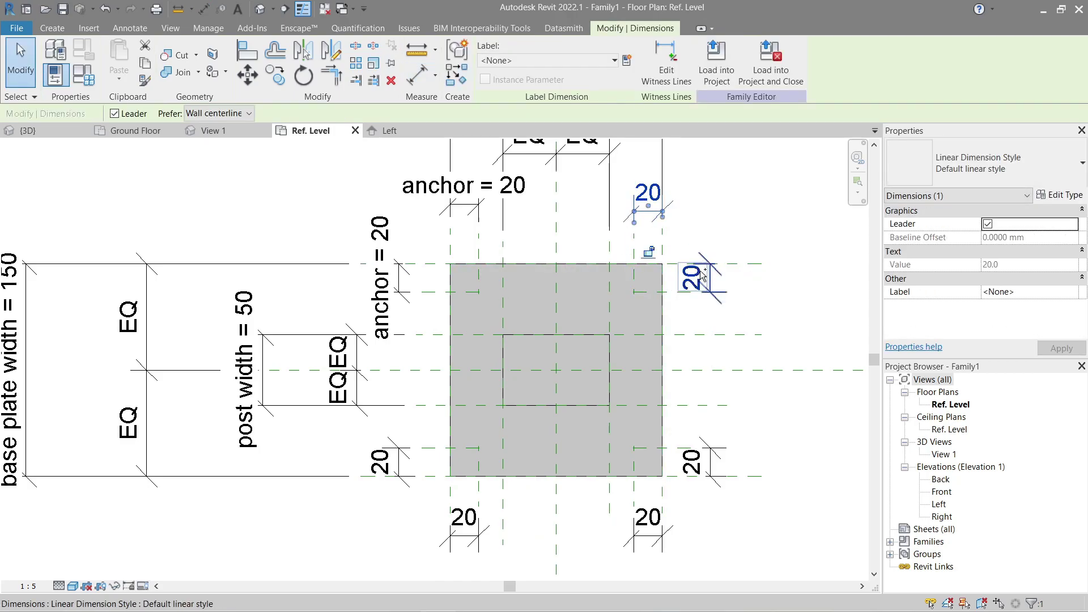
- Label the six unlabelled corner offset dimensions with the anchor parameter
left_click(488, 507, "ctrl")
left_click(385, 473, "ctrl")
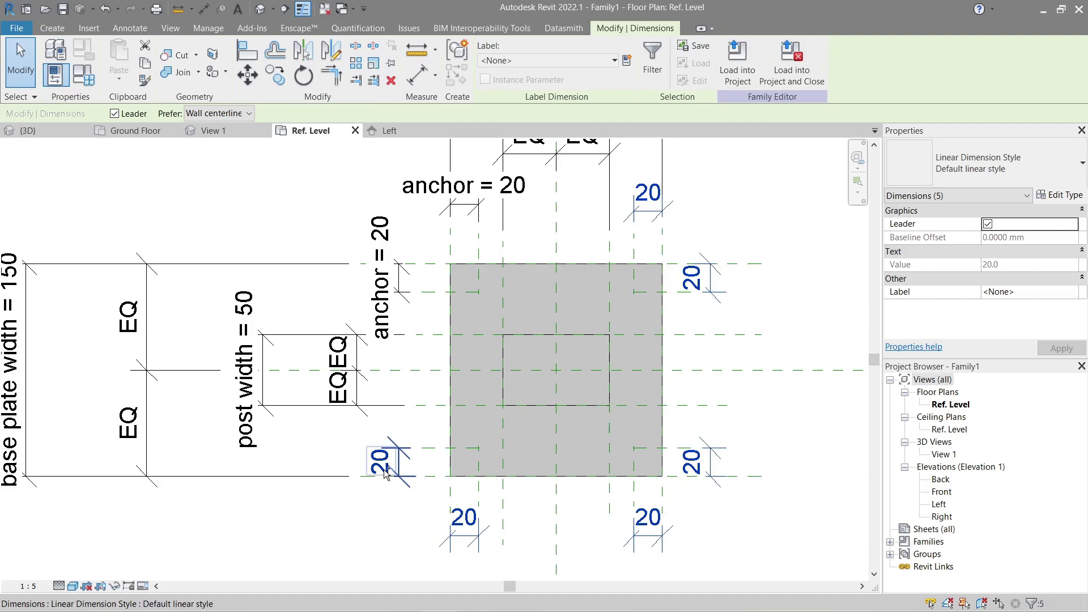
left_click(603, 60)
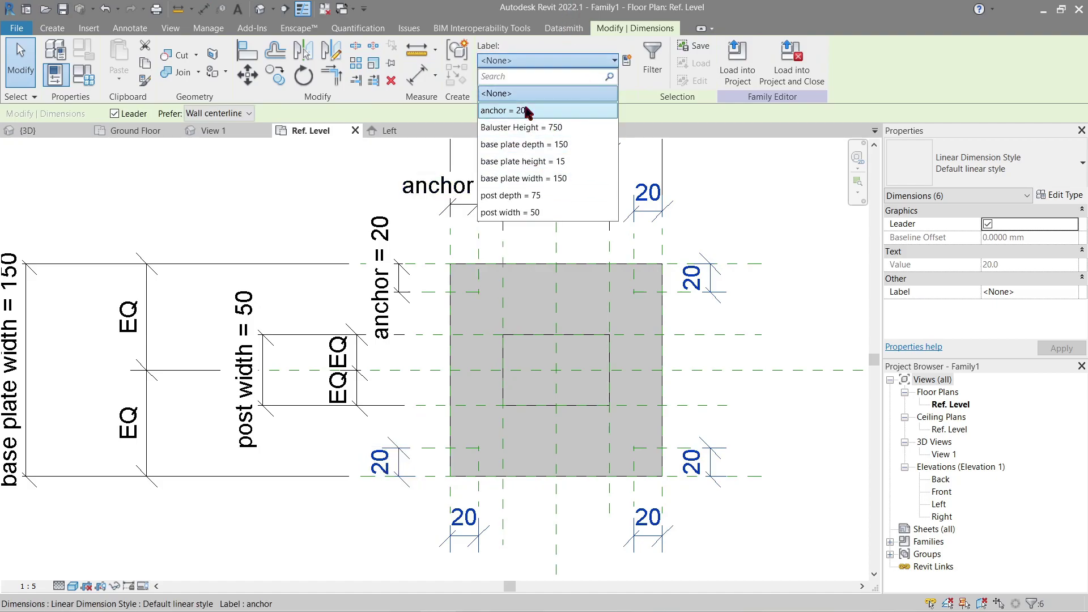
left_click(553, 110)
left_click(762, 239)
- Start an extrusion sketch with the Circle tool for the anchor at the base plate's upper-left corner
scroll(471, 281, "up", 4)
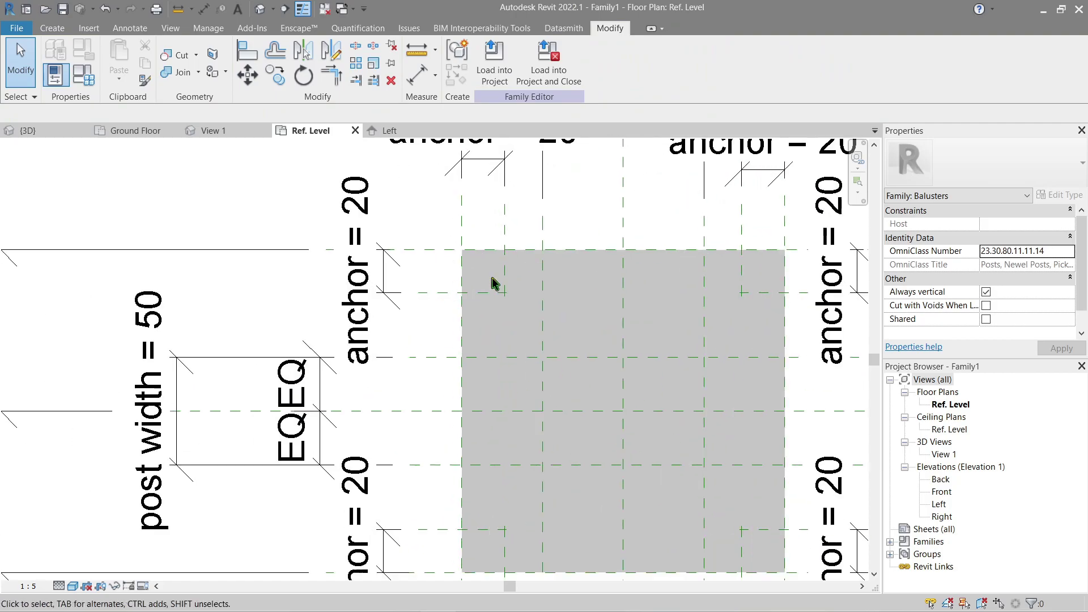
middle_click_drag(470, 226, 484, 275)
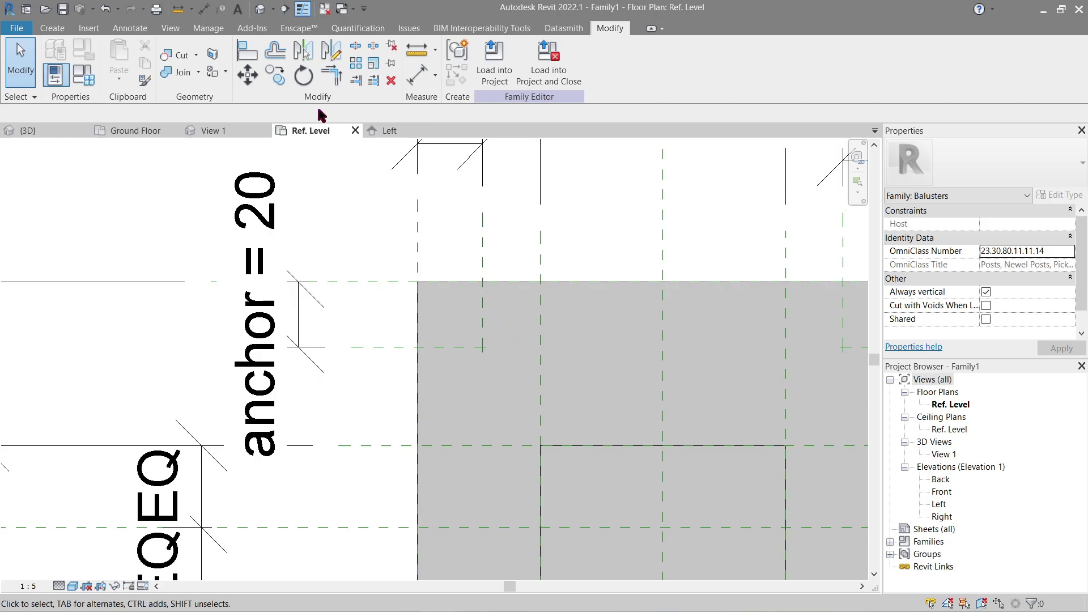
left_click(52, 28)
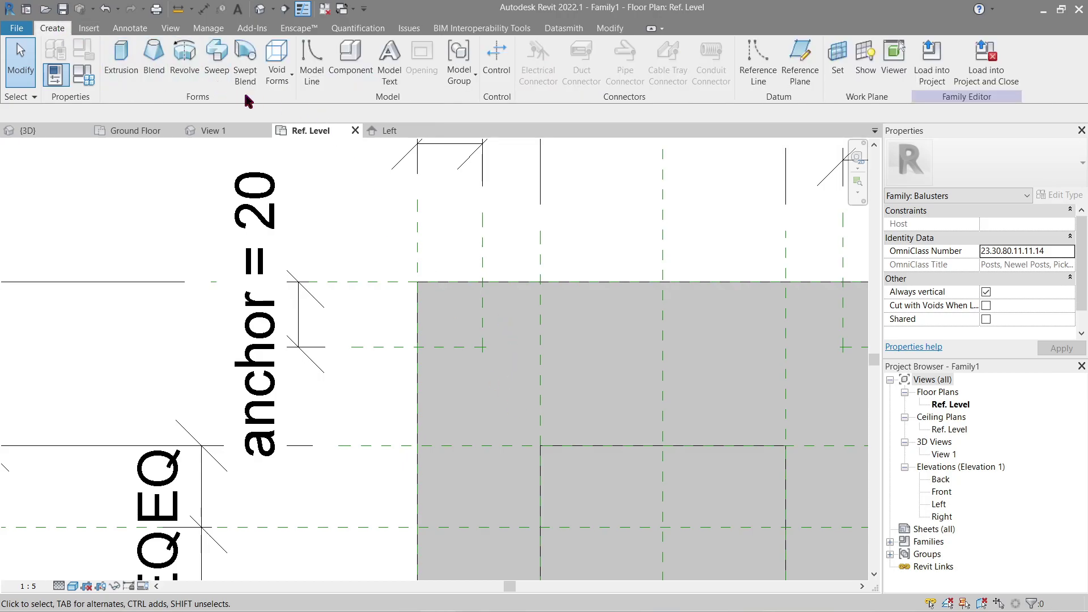
left_click(118, 54)
left_click(578, 48)
left_click(483, 347)
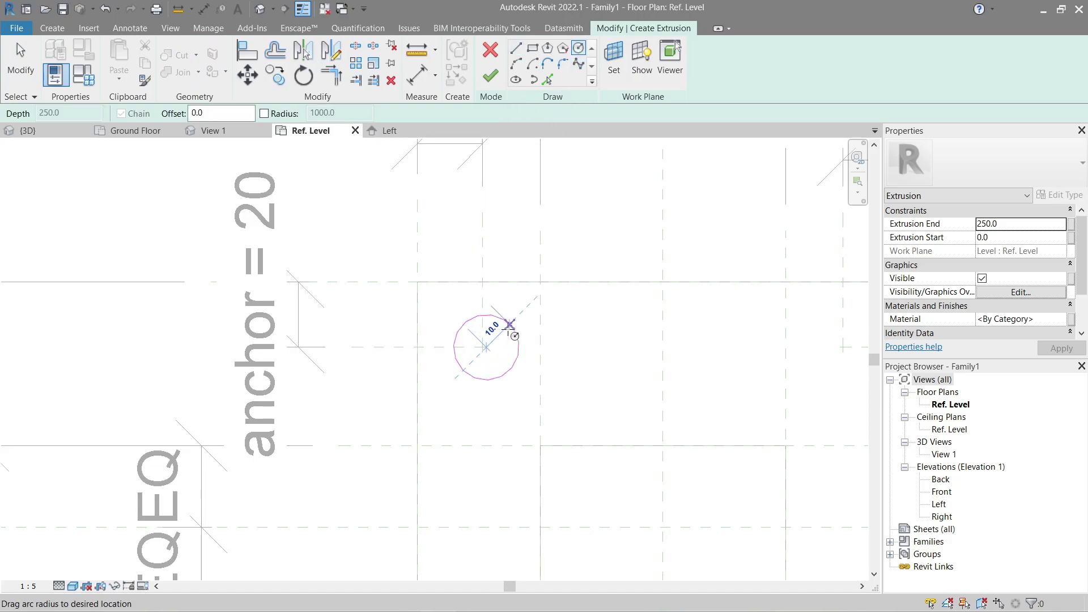
key("Escape")
scroll(489, 346, "up", 3)
scroll(491, 347, "up", 1)
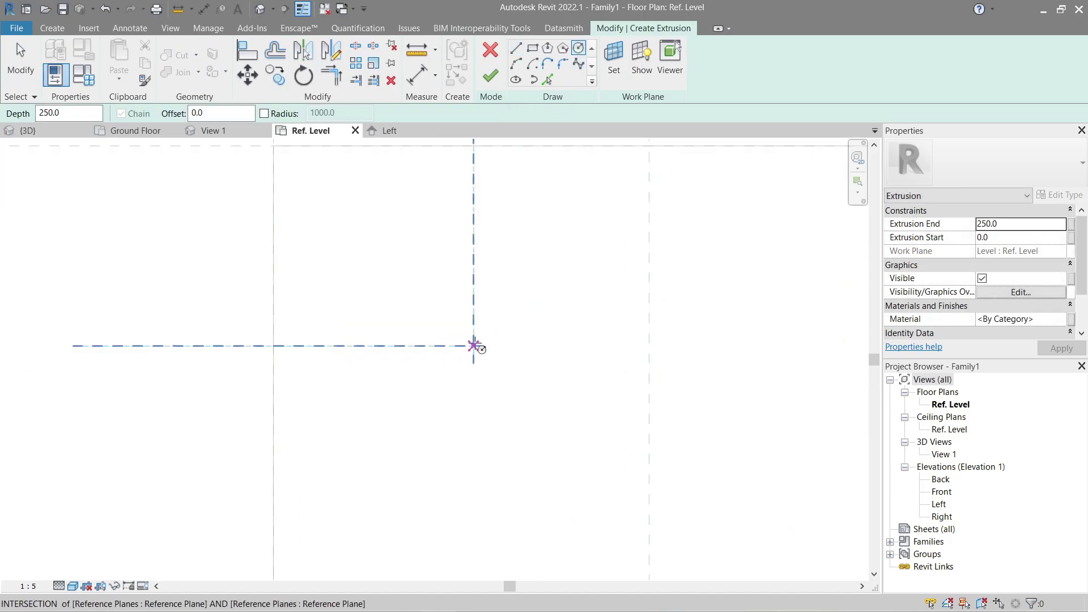
left_click(475, 344)
type("60")
key("Return")
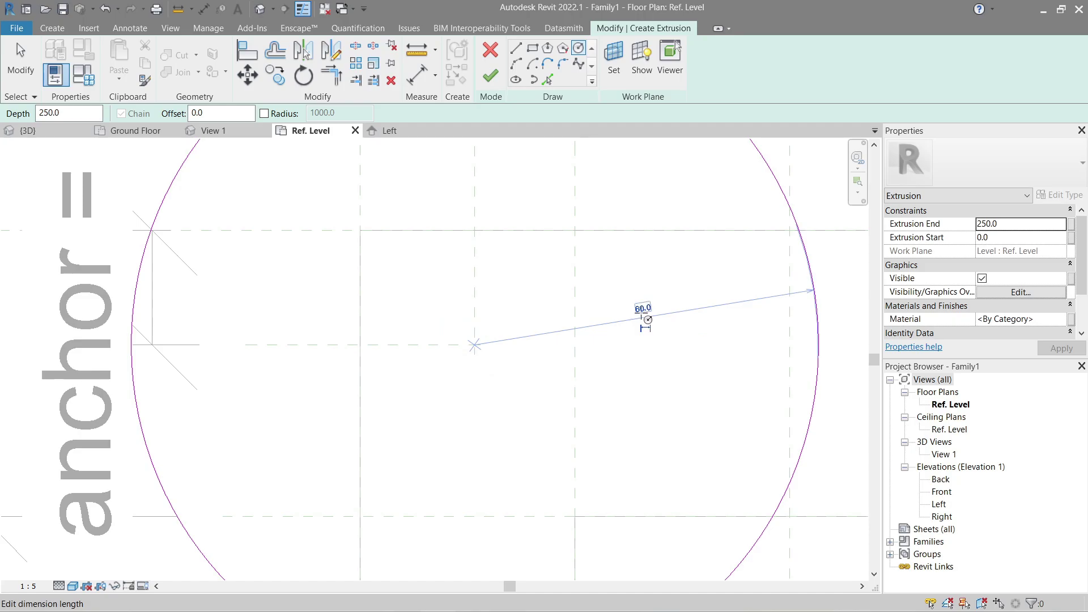
scroll(645, 312, "down", 2)
key("Escape")
key("Escape")
left_click(715, 220)
key("Delete")
- Sketch a circle of about 6 mm radius centred on the intersection of the upper-left anchor planes
left_click(578, 47)
scroll(530, 364, "up", 3)
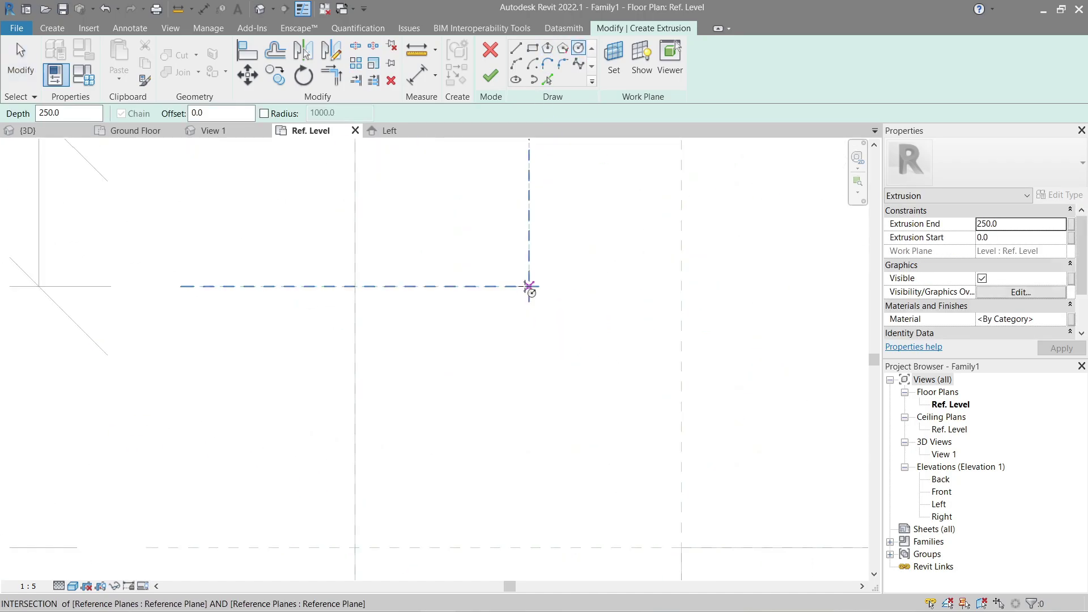
left_click(529, 286)
left_click(545, 274)
scroll(553, 274, "down", 4)
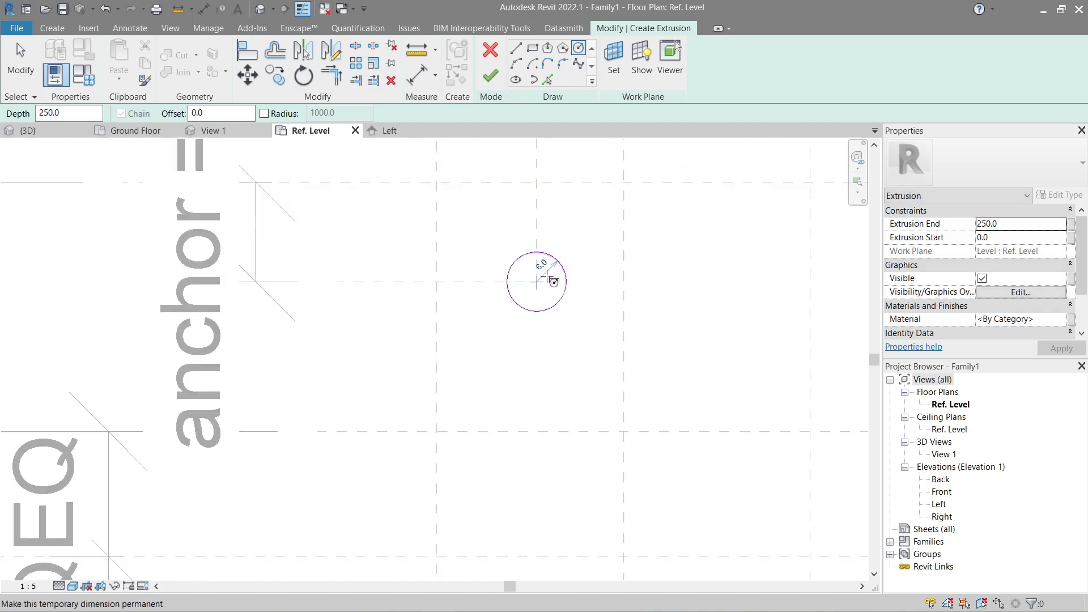
key("Escape")
key("Escape")
- Adjust the radius of the anchor circle and finish the extrusion
scroll(578, 303, "up", 2)
left_click(568, 238)
key("Return")
left_click(611, 190)
left_click(490, 75)
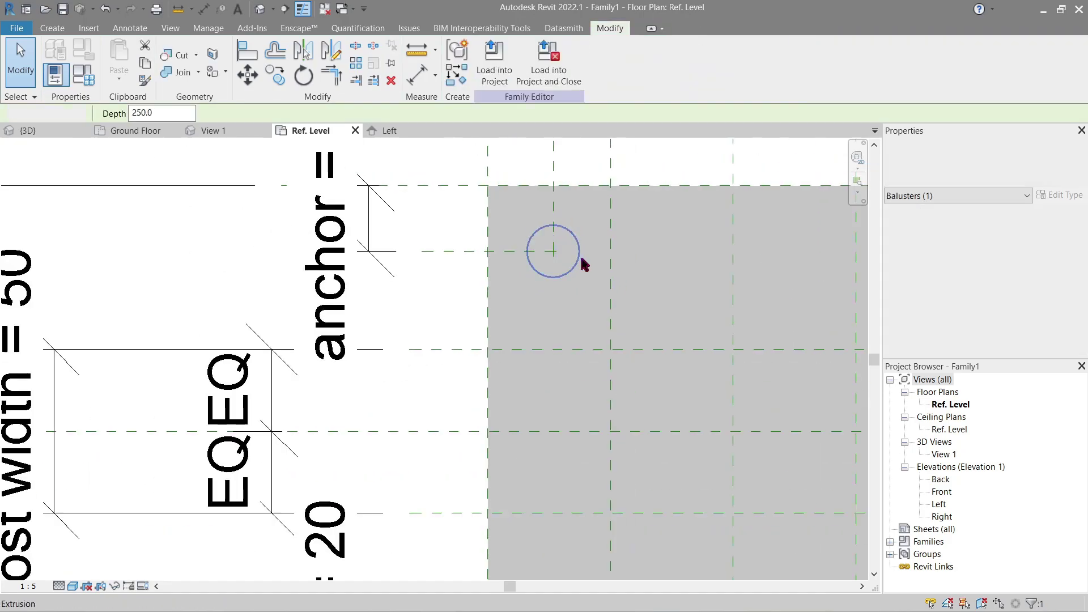
- Copy the anchor extrusion from its centre to the intersection of the lower-left anchor planes, with multiple copies enabled
left_click(579, 247)
scroll(569, 251, "up", 2)
key("c")
key("o")
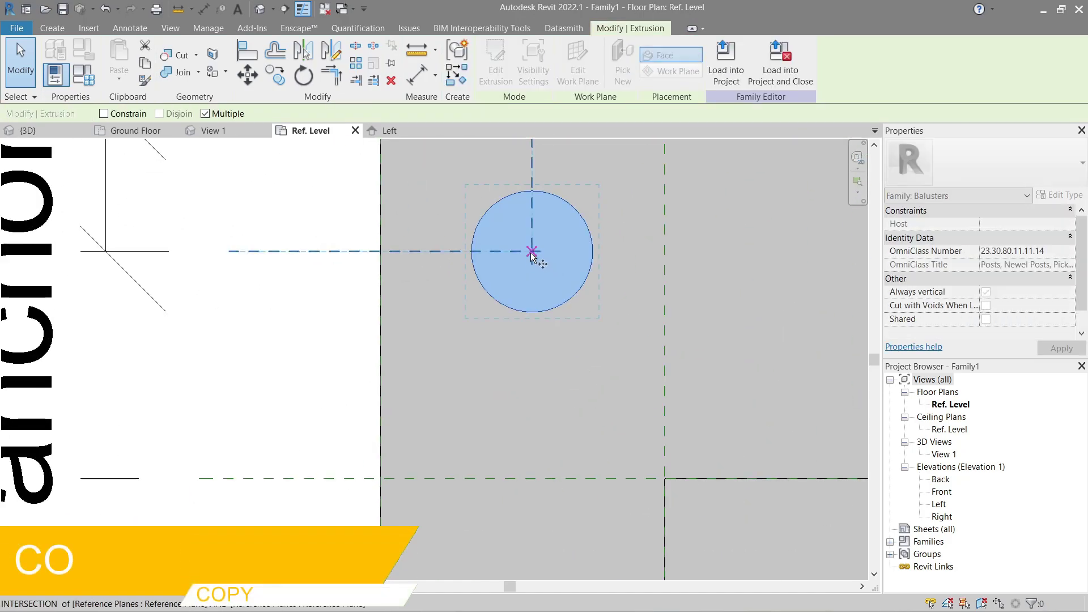
left_click(532, 252)
scroll(534, 255, "down", 4)
middle_click_drag(598, 442, 593, 209)
scroll(552, 353, "up", 4)
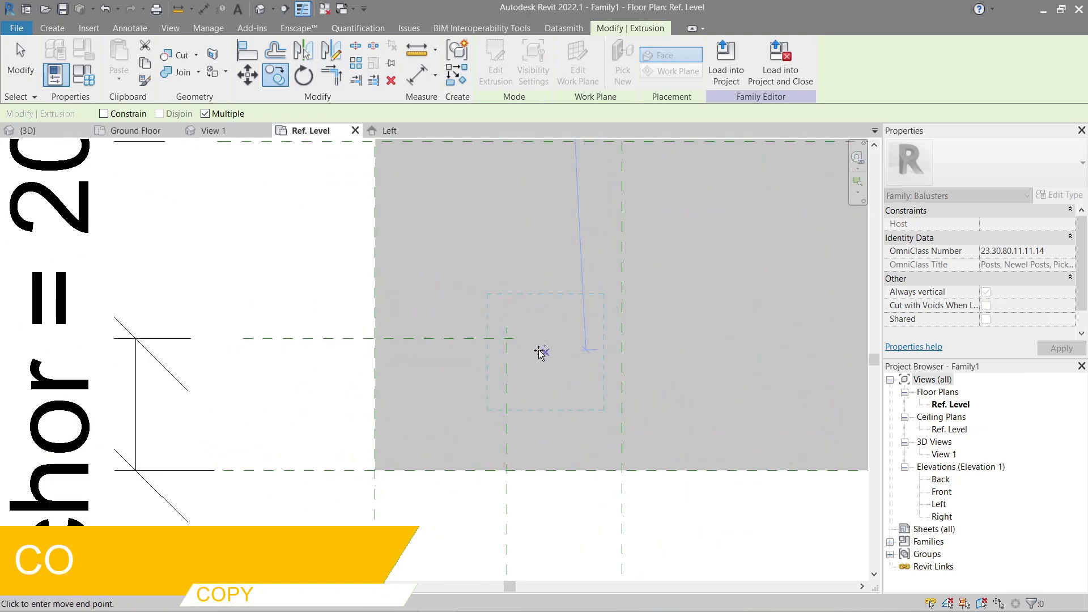
left_click(507, 340)
- Place further copies of the anchor extrusion at the lower-right and upper-right anchor plane intersections and end copying
scroll(543, 359, "down", 4)
middle_click_drag(623, 388, 313, 412)
scroll(588, 381, "up", 3)
left_click(646, 366)
scroll(652, 369, "down", 3)
left_click(616, 282)
scroll(600, 255, "down", 3)
key("Escape")
key("Escape")
middle_click_drag(526, 396, 563, 368)
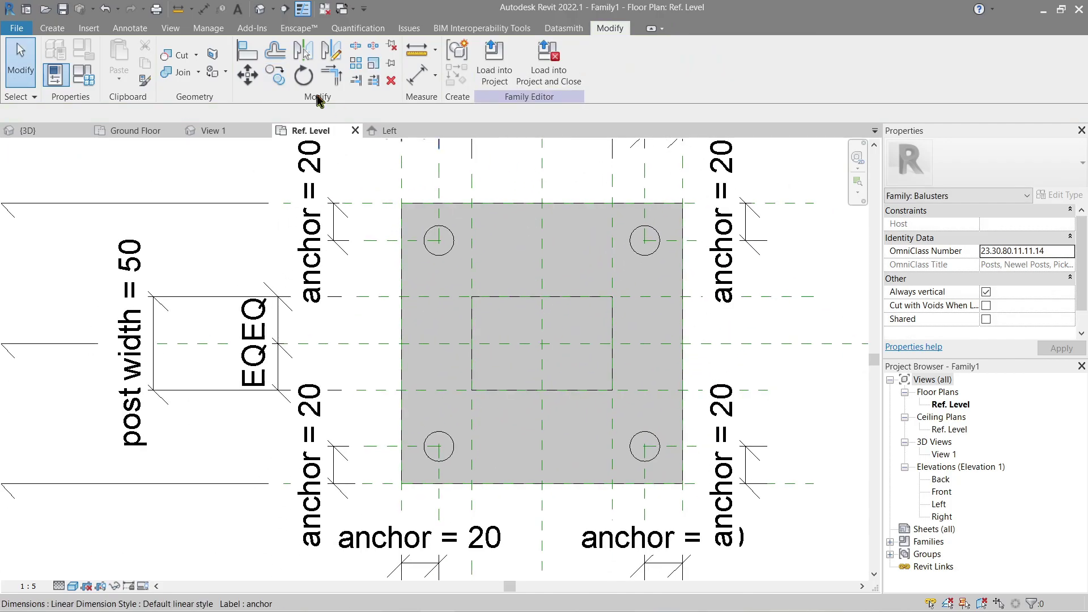
- Inspect the anchors in the 3D view and open the Left elevation
left_click(211, 130)
middle_click_drag(401, 288, 419, 267, "shift")
left_click(391, 132)
scroll(444, 462, "up", 4)
- Copy the Top of Base Plate reference plane upward three times, spaced about 30, 30 and 40 mm, with multiple copies enabled
left_click(405, 482)
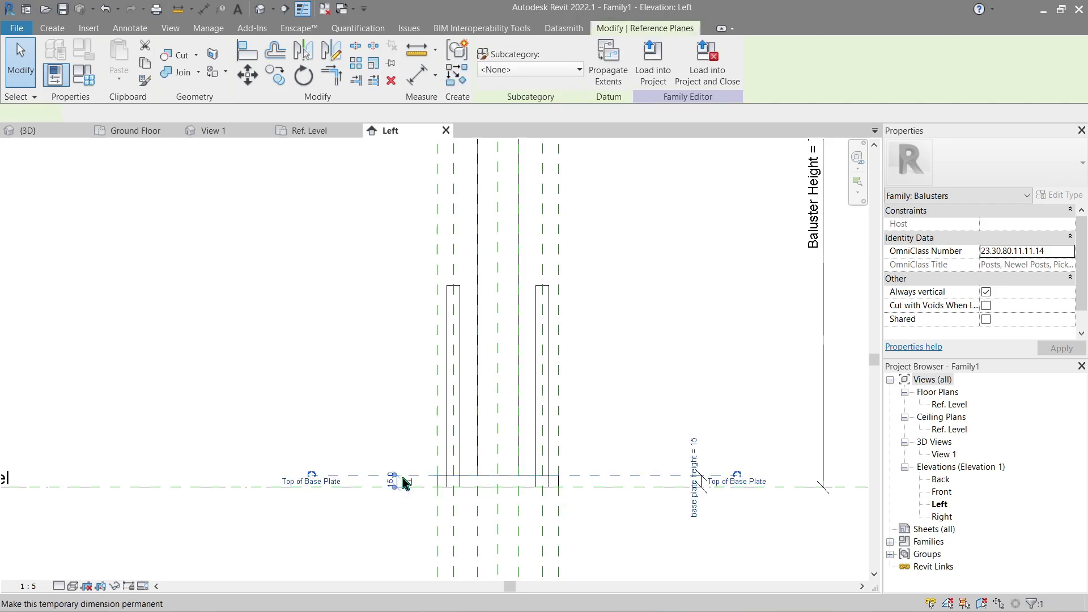
scroll(400, 479, "up", 2)
key("c")
key("o")
left_click(406, 465)
left_click(405, 426)
left_click(401, 389)
left_click(404, 333)
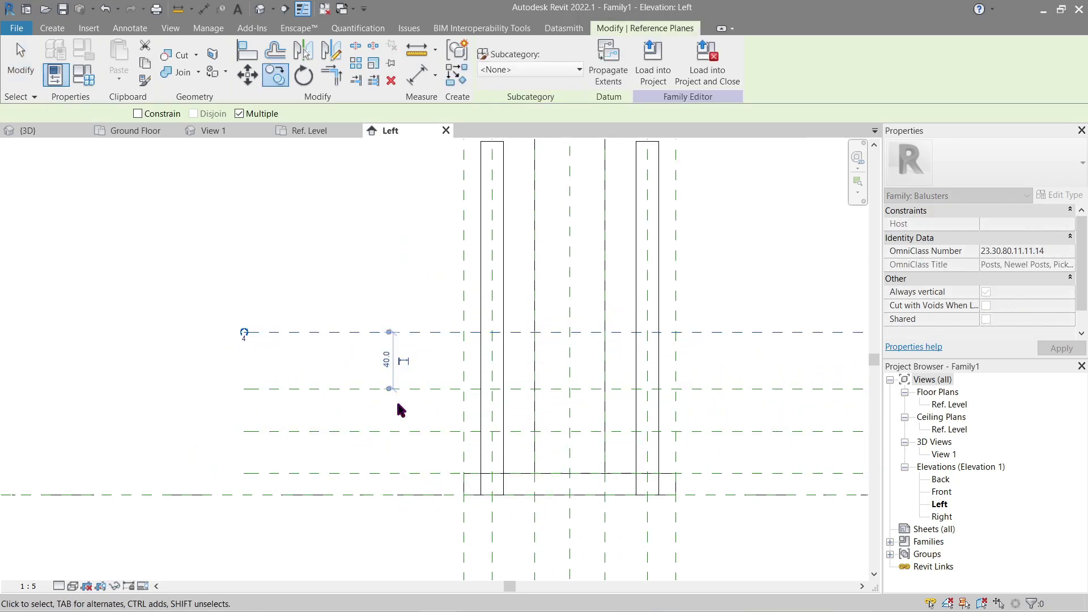
- Select the three copied reference planes above the base plate and remove them
key("Escape")
left_click(332, 417)
left_click(331, 430)
scroll(386, 446, "down", 2)
key("Escape")
left_click(340, 429)
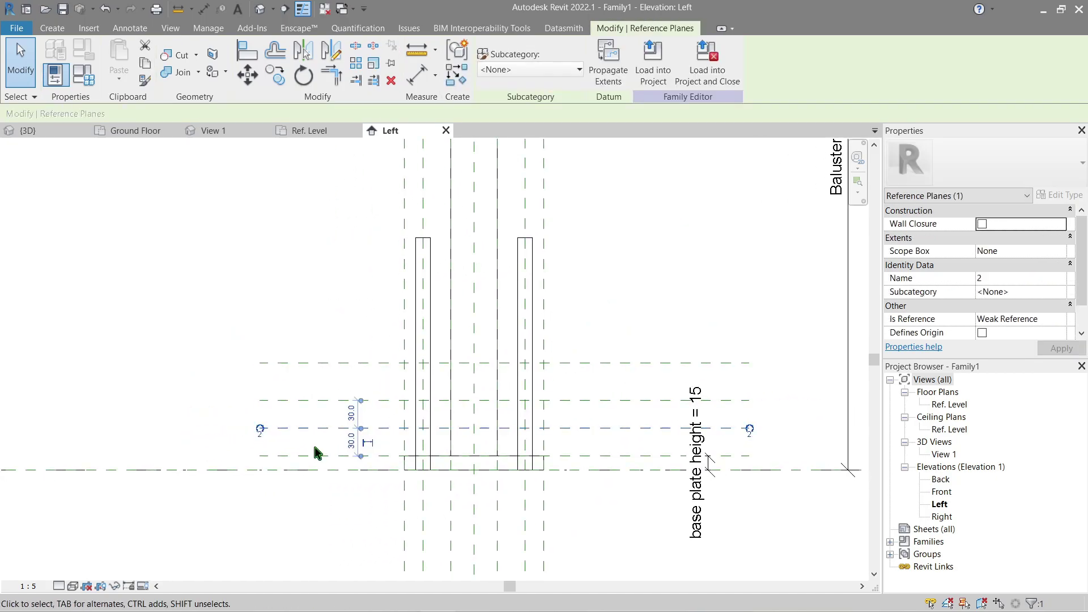
scroll(272, 444, "up", 3)
scroll(306, 434, "down", 2)
key("Escape")
left_click_drag(356, 398, 274, 270)
key("Escape")
- Draw a horizontal reference plane across the post about 35 mm above the base plate's top
scroll(328, 365, "down", 2)
key("r")
key("p")
left_click(268, 384)
left_click(729, 385)
key("Escape")
key("Escape")
- Copy the new horizontal reference plane upward twice, spaced about 35 and 45 mm
left_click(316, 395)
key("c")
key("o")
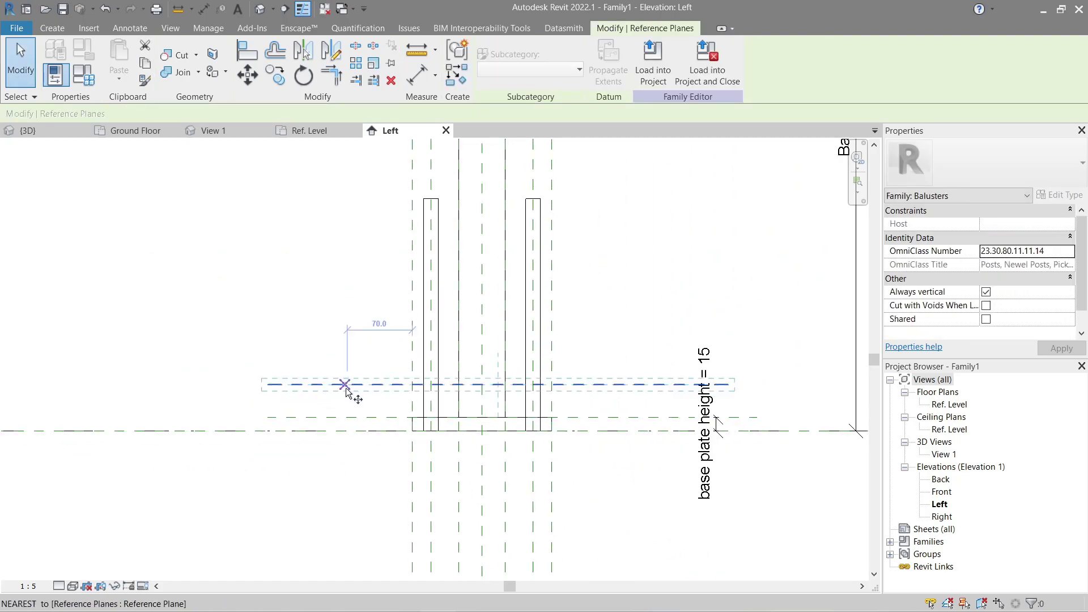
left_click(346, 384)
left_click(347, 352)
left_click(346, 310)
key("Escape")
key("Escape")
- Name the lowest new reference plane "Top of Anchor" and the middle one "top of bolt"
left_click(288, 385)
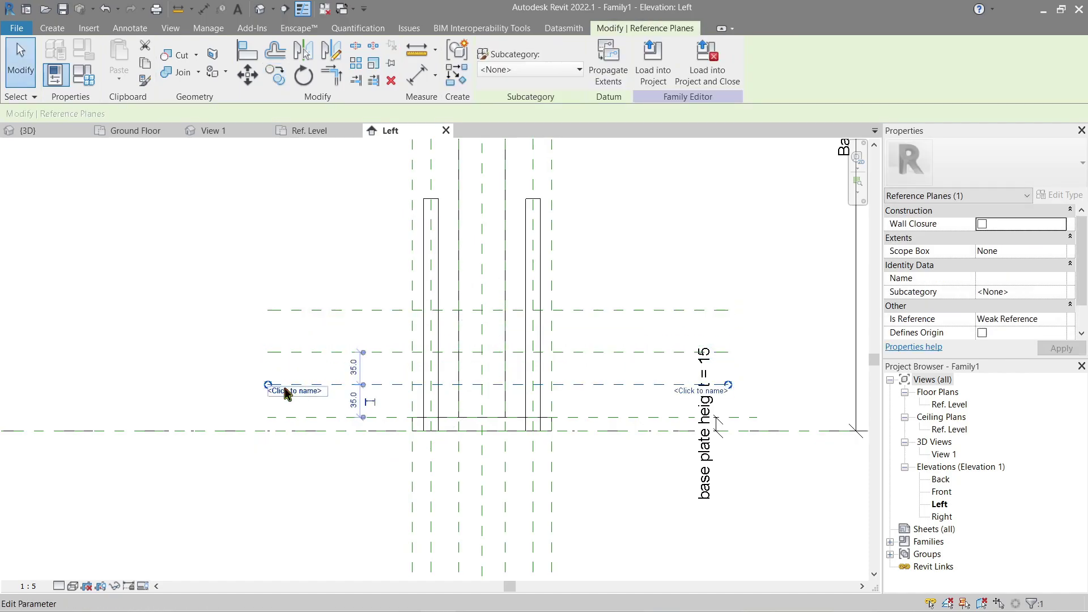
left_click(289, 391)
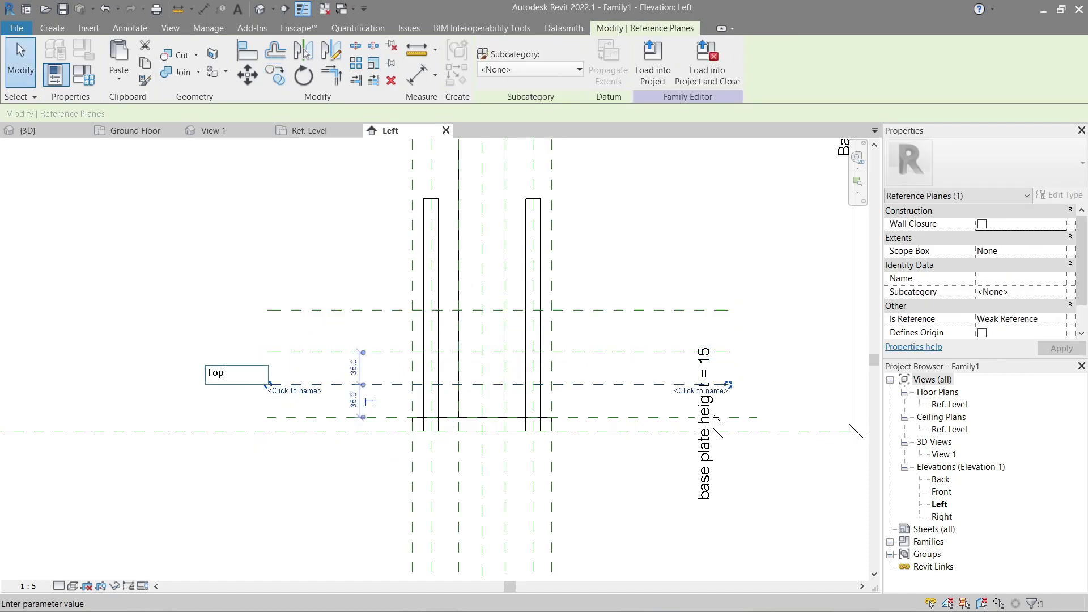
type("Top of Anchor")
key("Return")
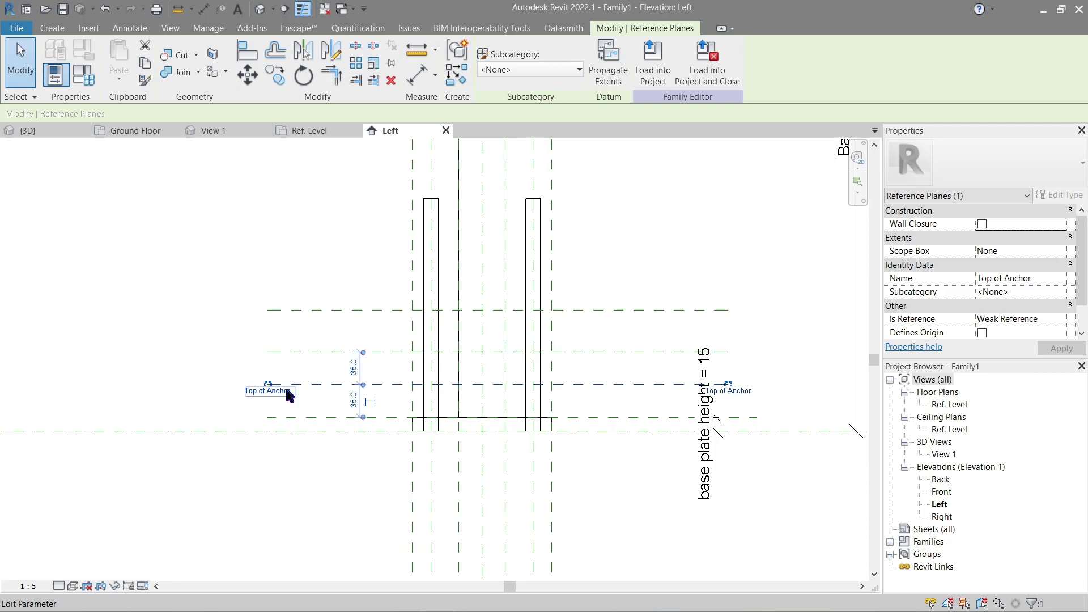
left_click(303, 352)
left_click(295, 359)
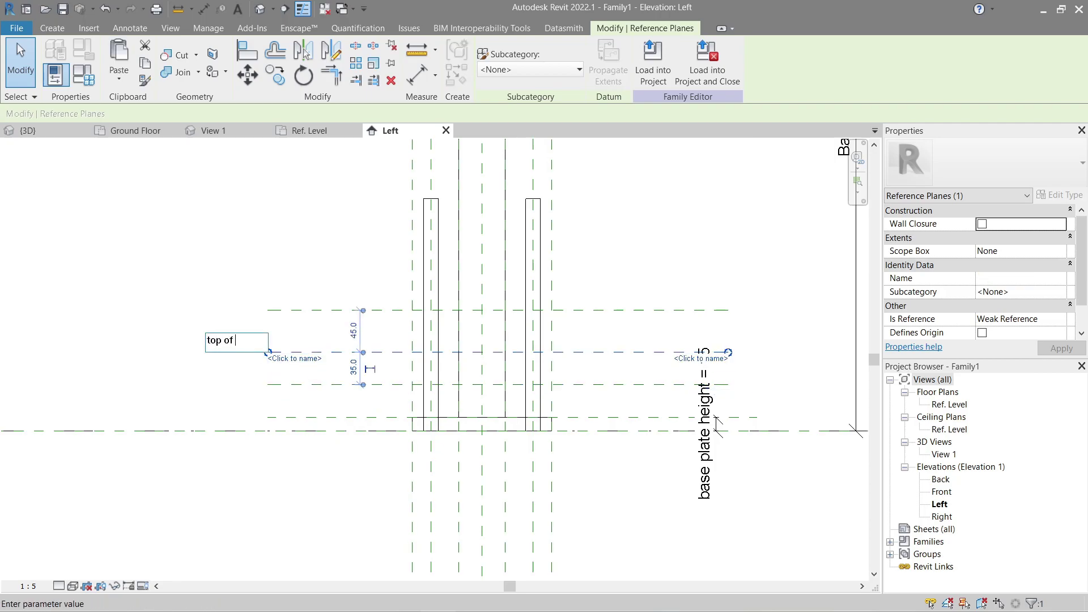
key("Return")
- Name the uppermost new reference plane "top of washer"
left_click(322, 311)
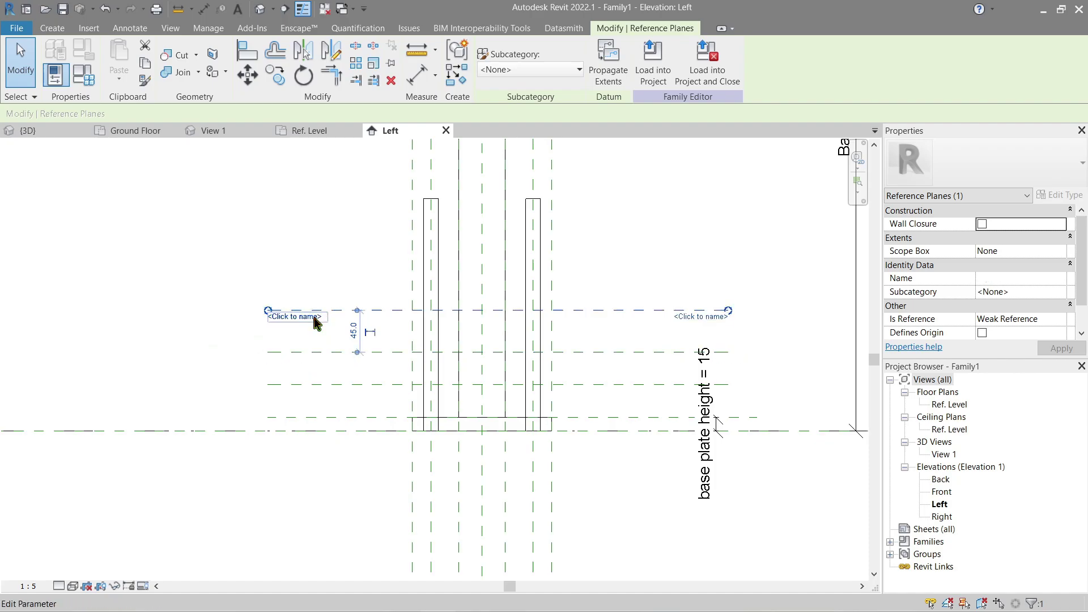
left_click(313, 317)
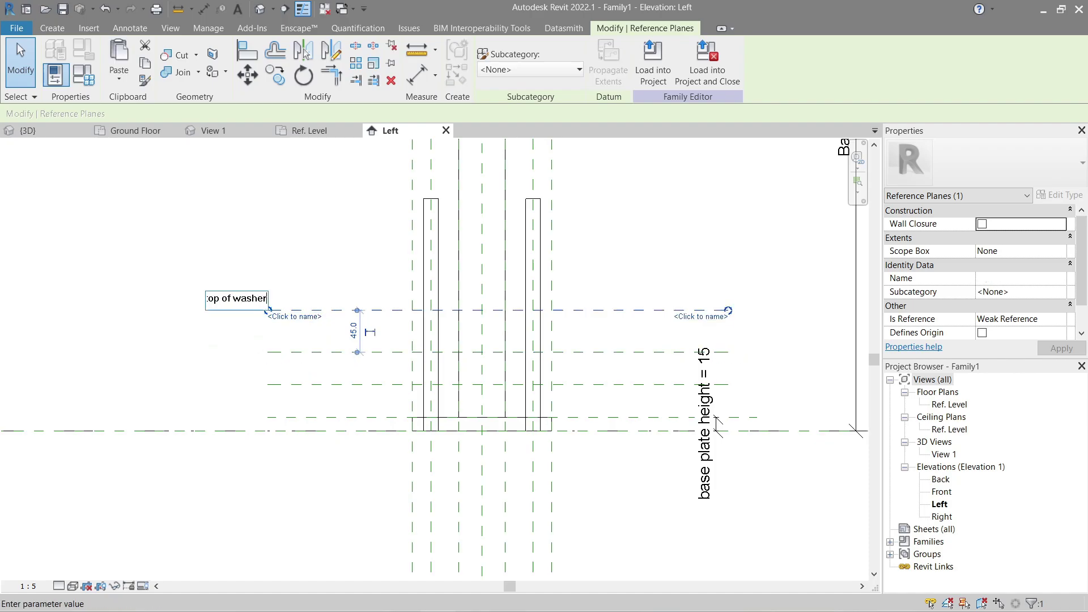
type("top of washer")
key("Return")
key("Escape")
- Set the Top of Anchor plane 5 mm above the Top of Base Plate plane
scroll(308, 425, "up", 5)
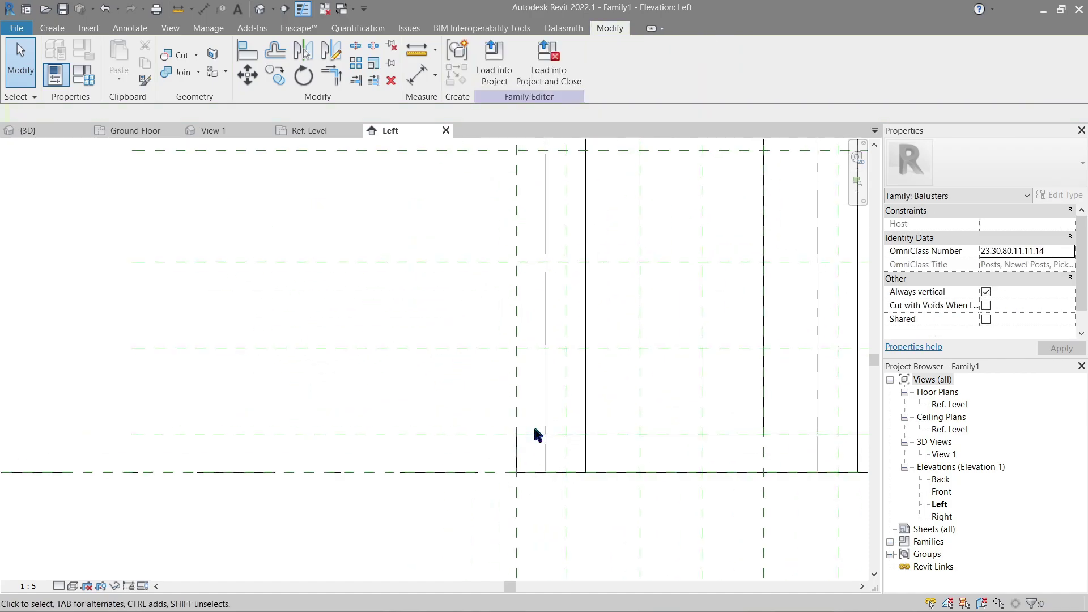
left_click(584, 432)
scroll(581, 434, "down", 2)
left_click_drag(572, 434, 573, 433)
scroll(618, 429, "down", 4)
middle_click_drag(625, 428, 539, 440)
scroll(490, 432, "up", 3)
key("Escape")
left_click(437, 400)
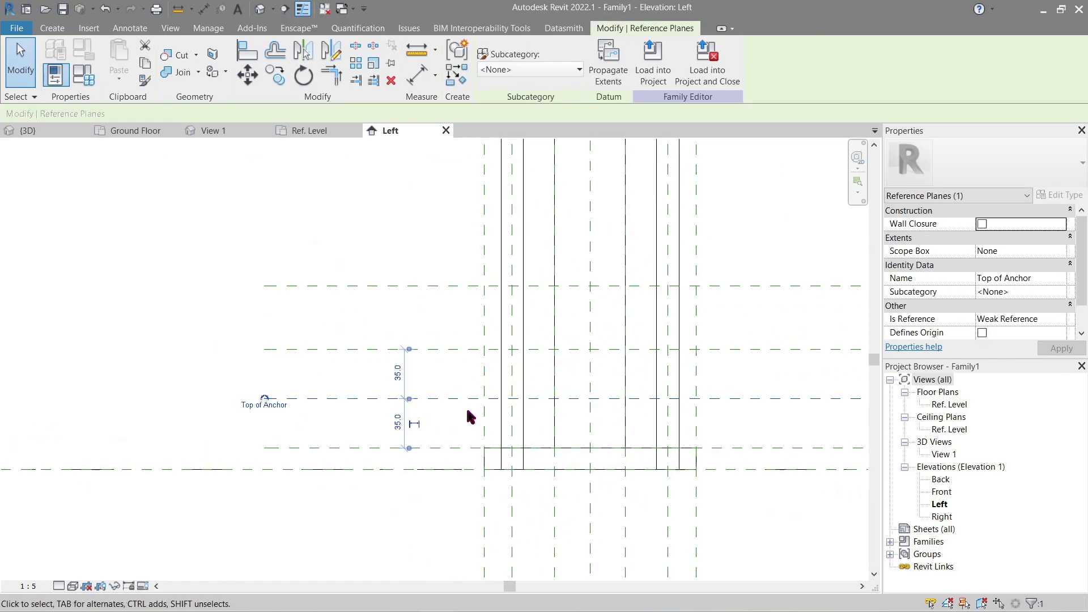
left_click(398, 423)
key("Return")
scroll(447, 412, "up", 2)
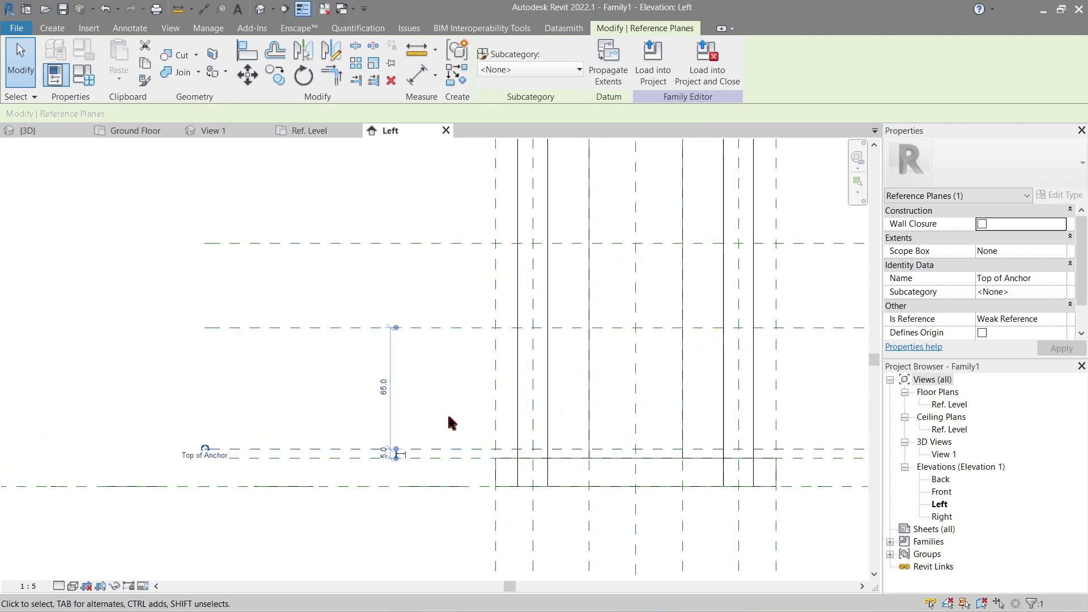
- Set the top of bolt plane 8 mm above the Top of Anchor plane
left_click(474, 314)
left_click(375, 388)
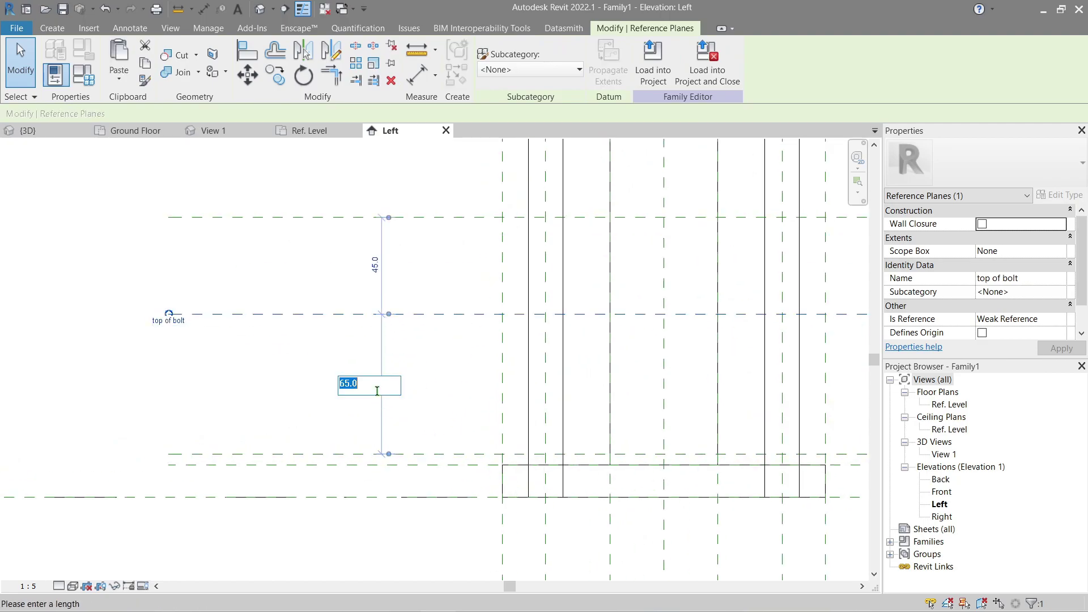
key("Return")
left_click(470, 368)
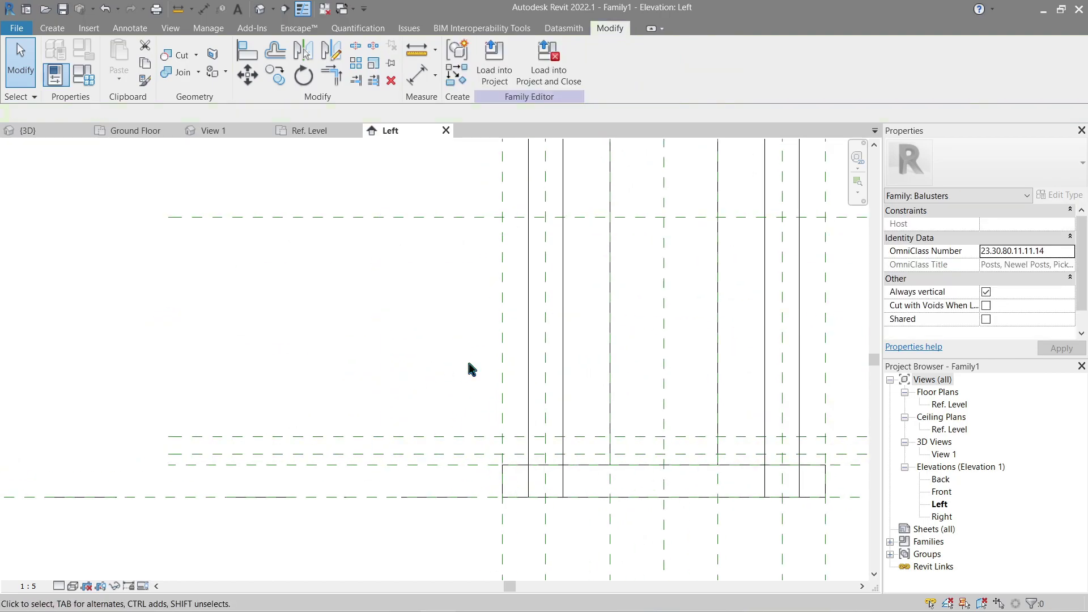
- Set the top of washer plane about 5 mm above the top of bolt plane
left_click(418, 218)
left_click(375, 327)
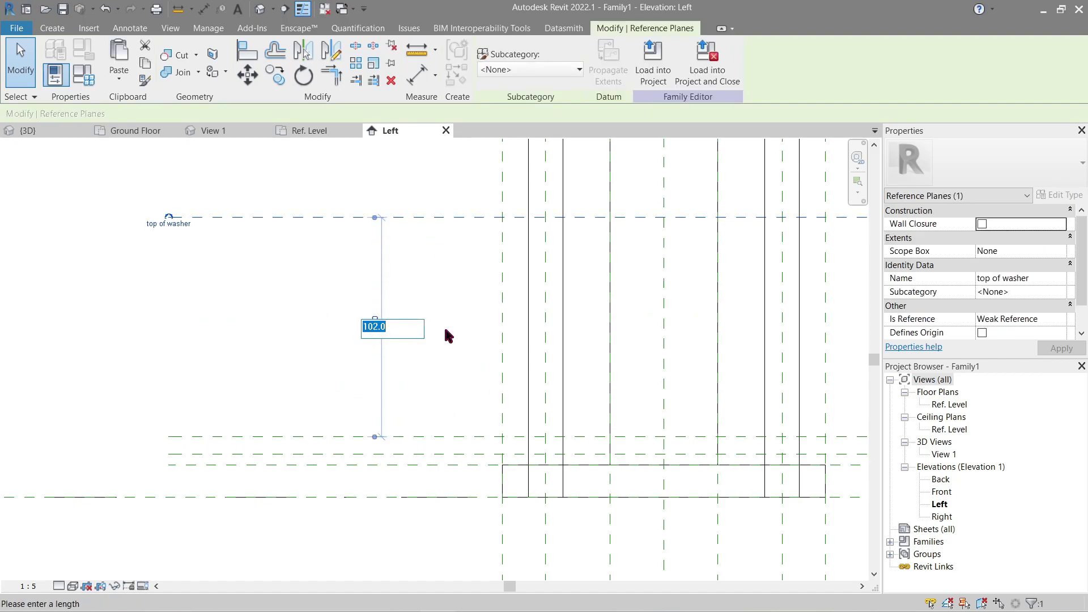
key("Return")
- Stretch one left anchor extrusion so its ends meet the Top of Anchor plane and the base plate's top
left_click(560, 330)
scroll(559, 329, "down", 2)
middle_click_drag(568, 304, 563, 367)
left_click_drag(548, 212, 541, 289)
left_click_drag(538, 405, 540, 508)
scroll(567, 530, "up", 2)
left_click(567, 530)
scroll(561, 501, "down", 1)
- Set Extrusion End to 20 and Extrusion Start to 15 for the other left anchor and one right anchor
left_click(553, 427)
scroll(553, 427, "down", 2)
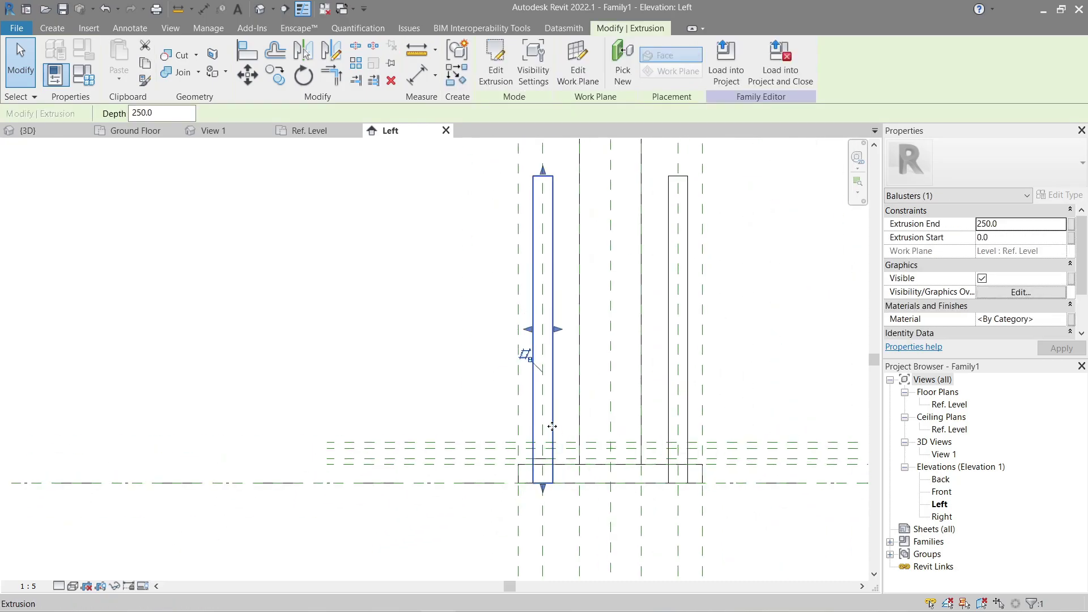
key("Escape")
scroll(553, 469, "up", 1)
scroll(554, 475, "up", 1)
left_click(539, 454)
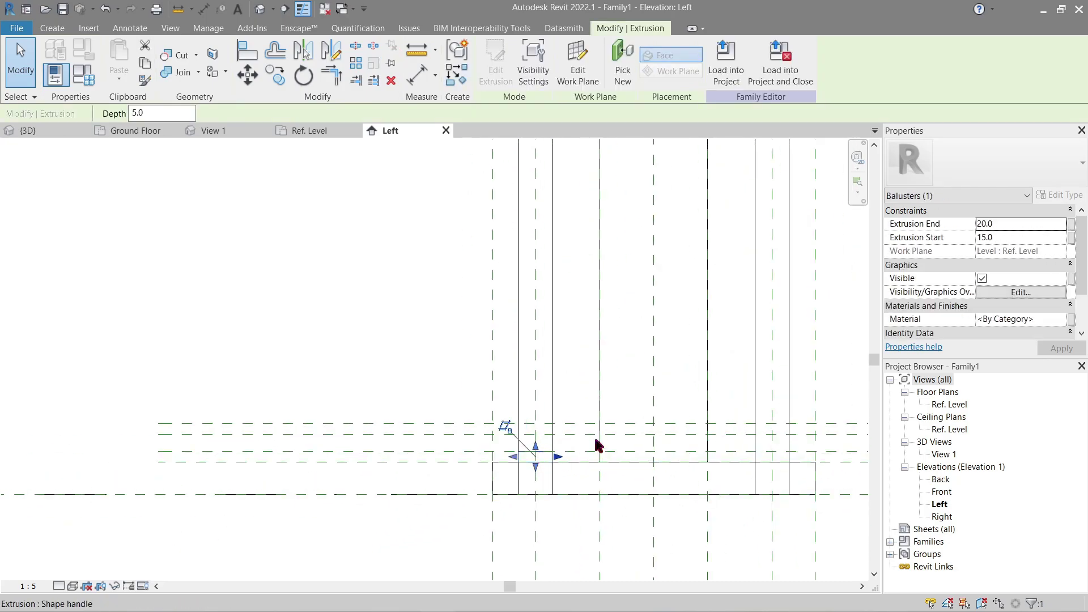
left_click(570, 309)
left_click(552, 309)
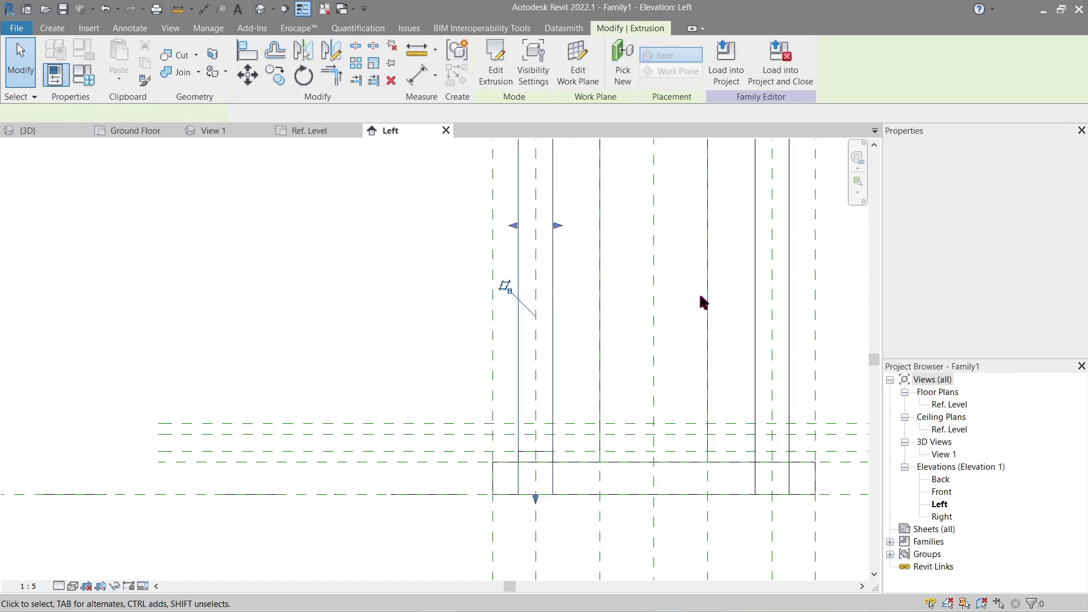
left_click(1018, 225)
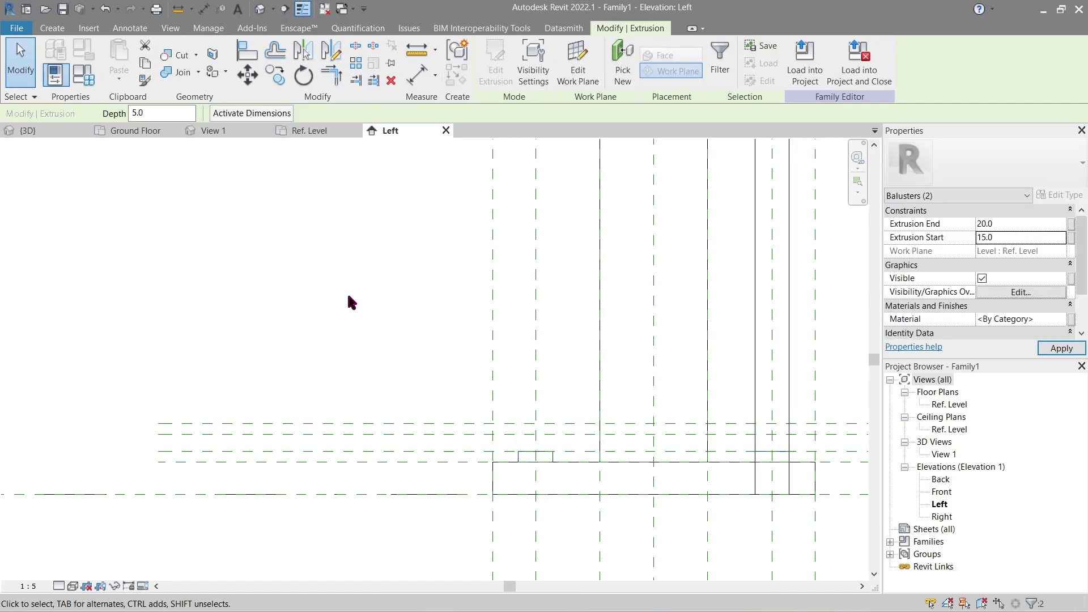
left_click(374, 305)
- Set the remaining right anchor's Extrusion End to 20 and Extrusion Start to 15, and check the anchors in 3D
left_click(788, 315)
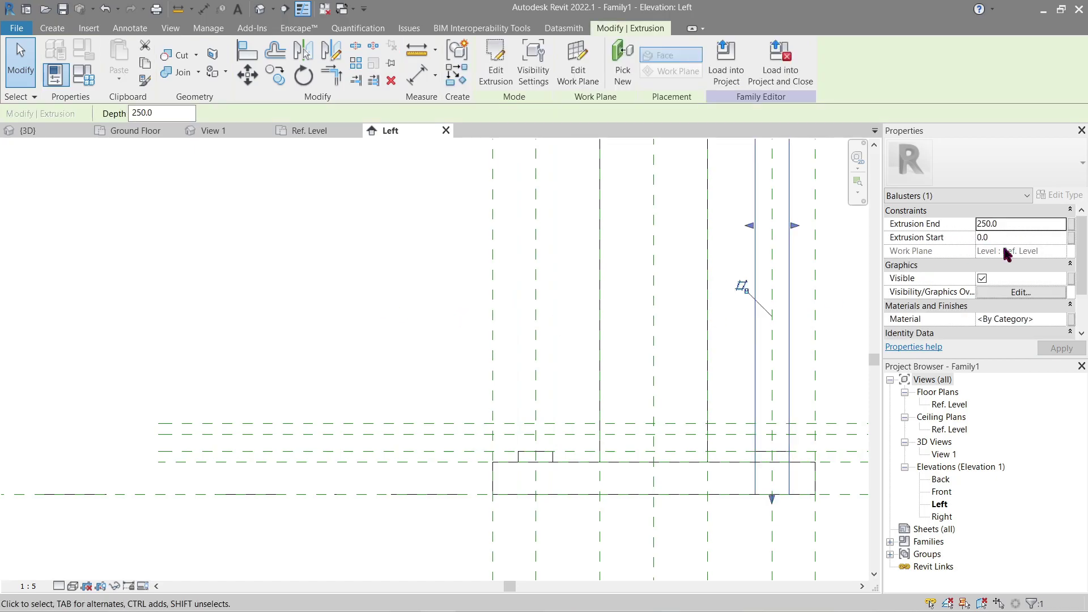
left_click(1020, 223)
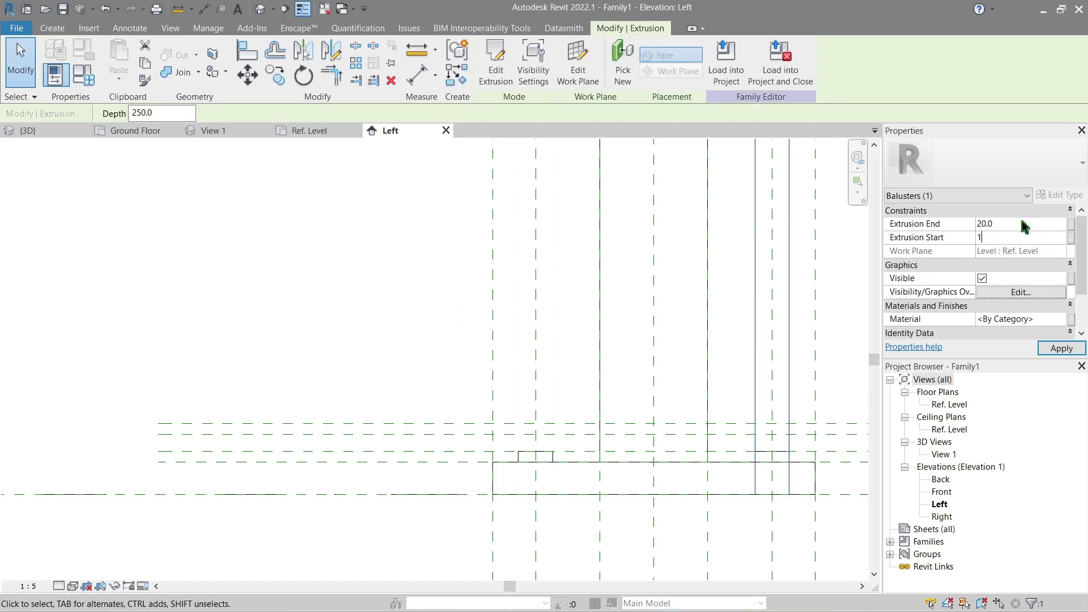
left_click(379, 380)
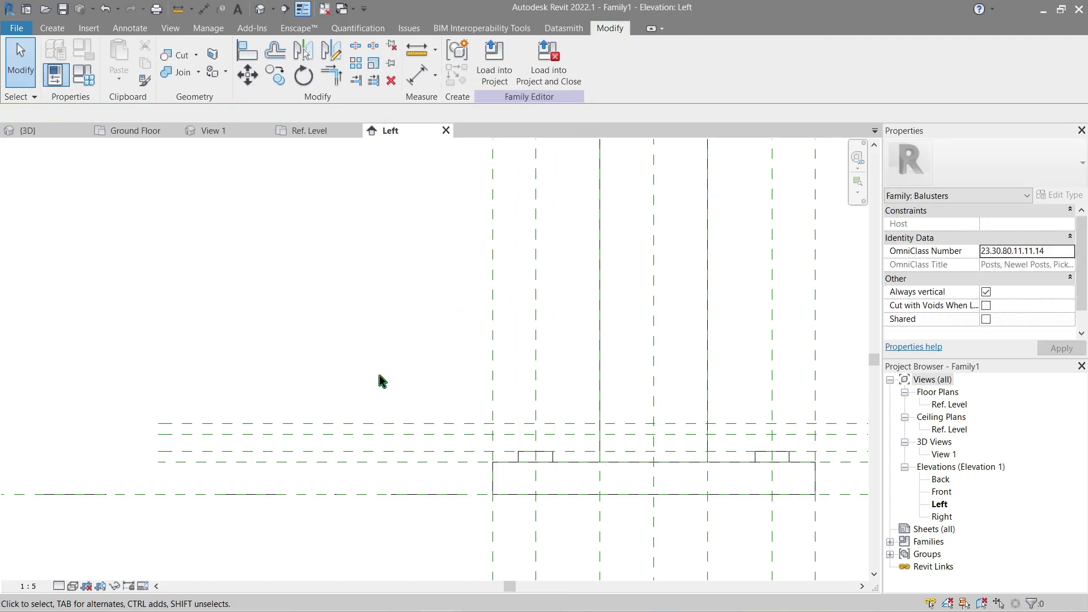
left_click(237, 139)
scroll(359, 388, "up", 8)
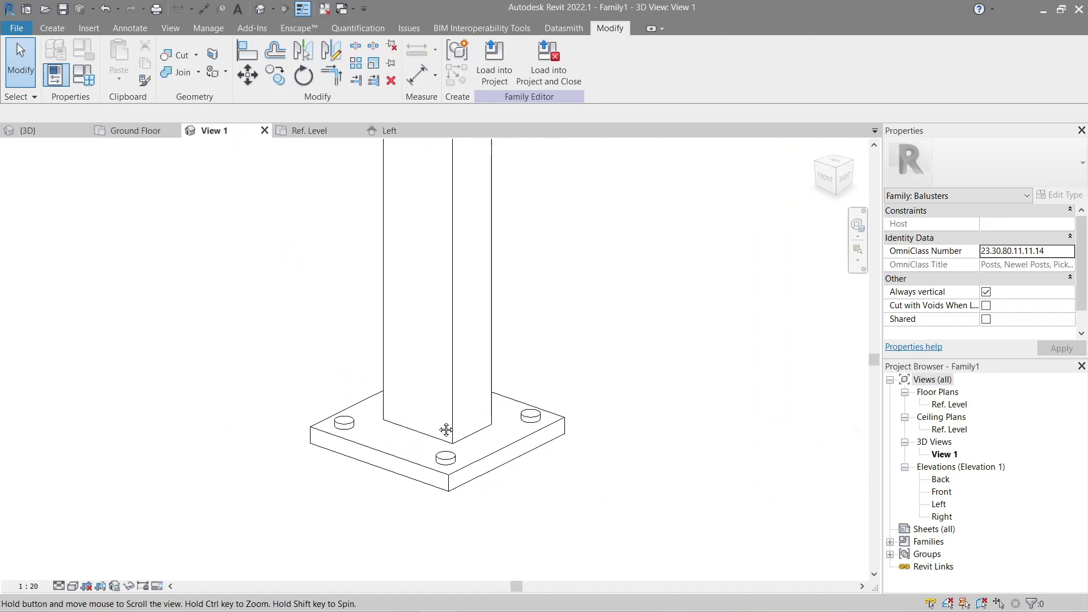
mouse_move(433, 425)
middle_mouse_down("shift")
mouse_move(452, 352)
mouse_move(495, 316)
mouse_move(515, 371)
mouse_move(450, 413)
middle_mouse_up("shift")
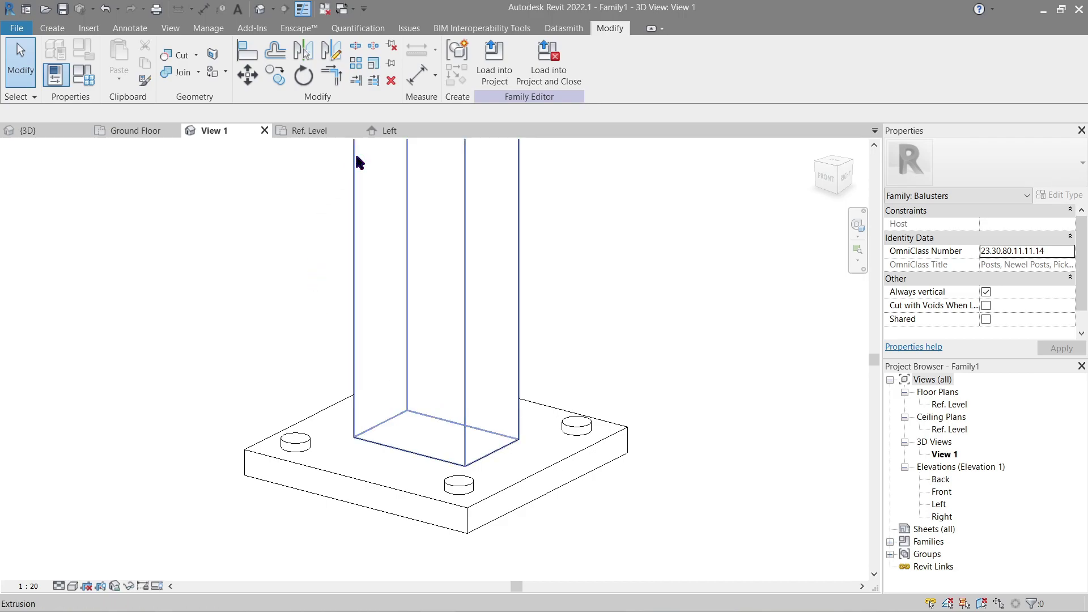
- In the Ref. Level plan, extrude a seven-sided circumscribed polygon of about 5 mm radius centred on the upper-left anchor
left_click(343, 132)
scroll(430, 255, "up", 5)
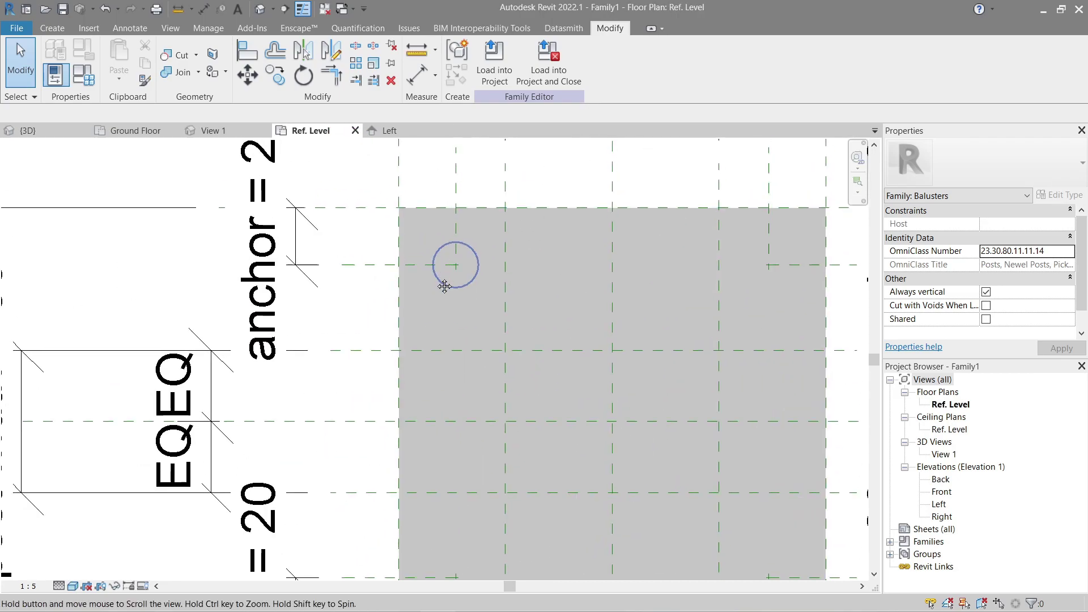
middle_click_drag(451, 355, 450, 364)
left_click(56, 30)
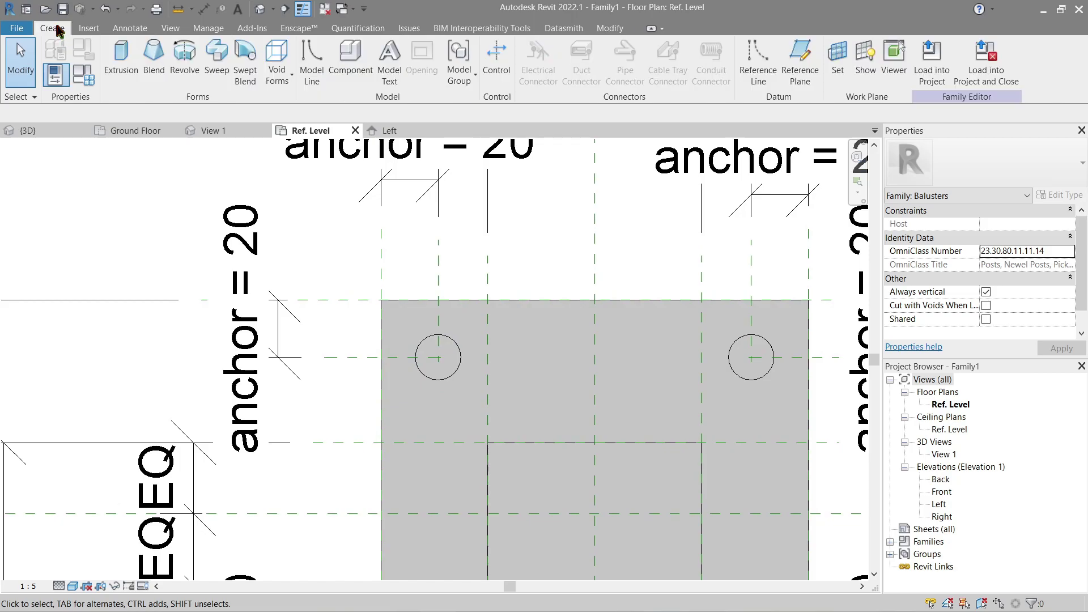
left_click(122, 56)
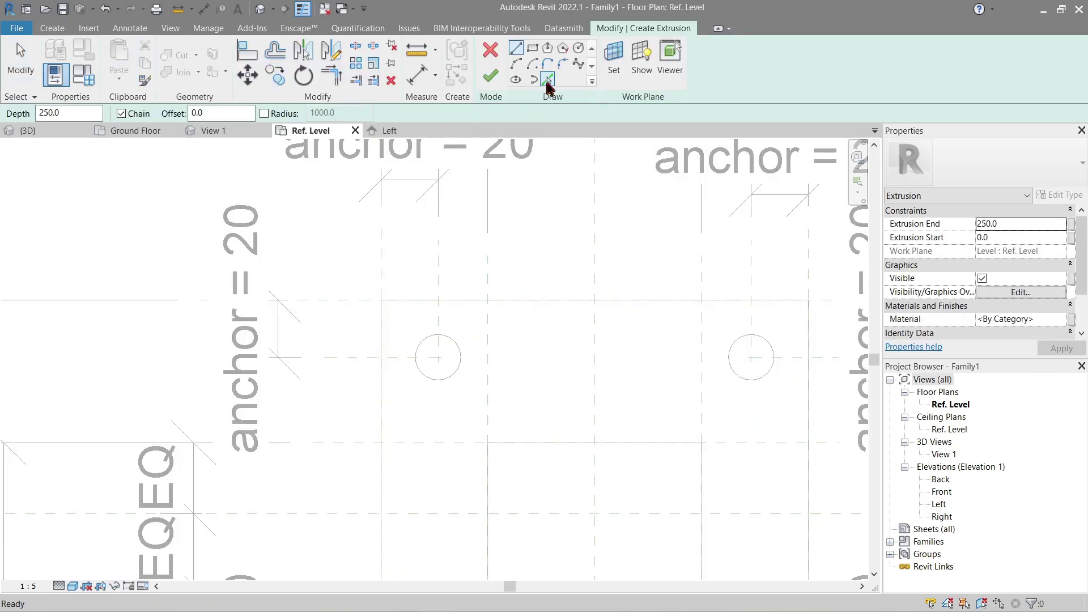
left_click(567, 51)
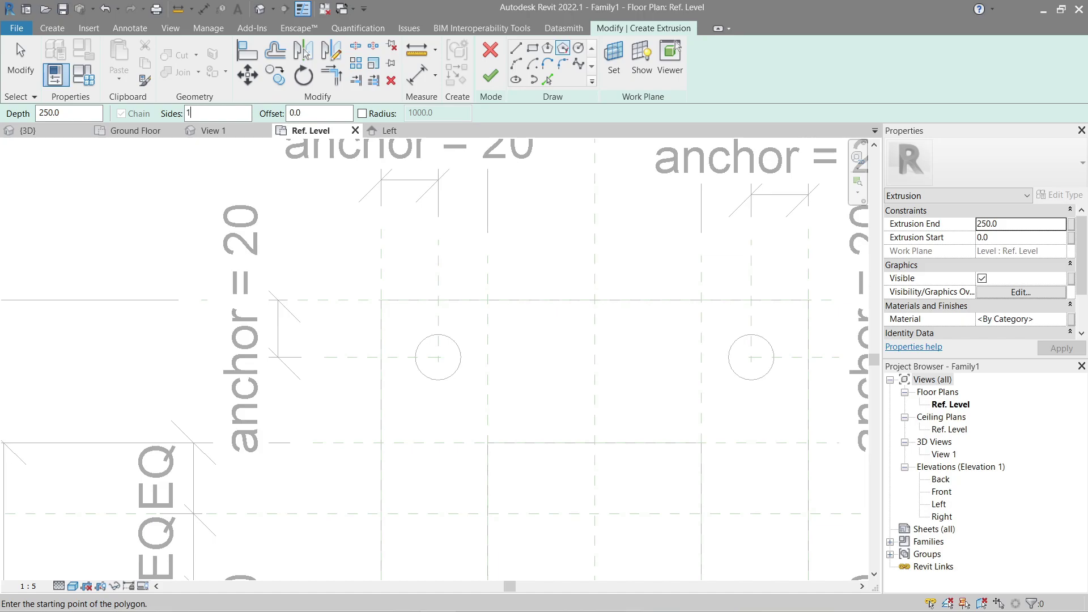
type("7")
scroll(369, 395, "up", 6)
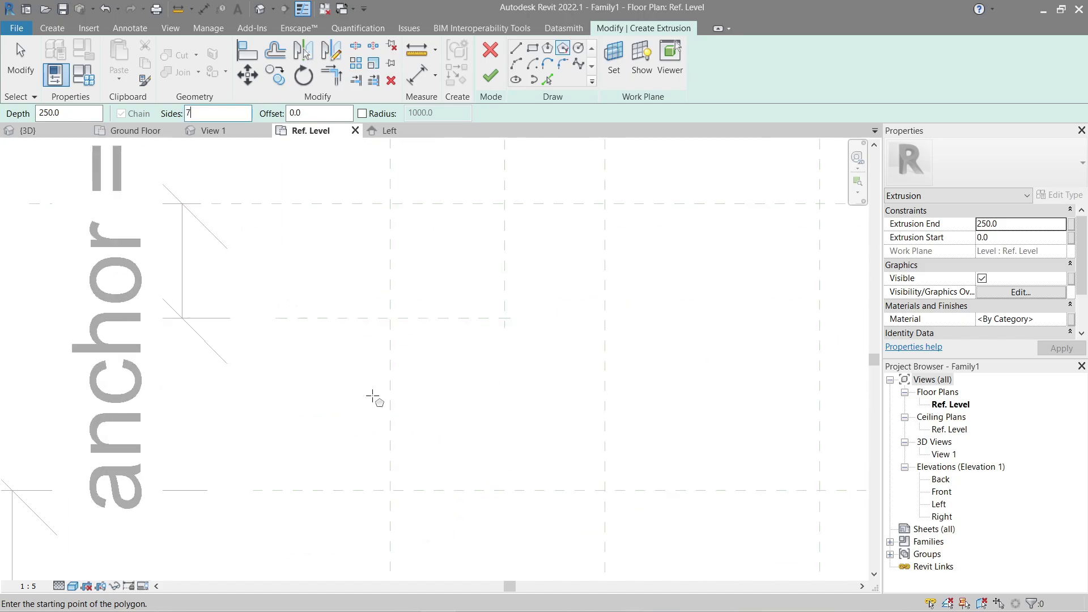
left_click(506, 316)
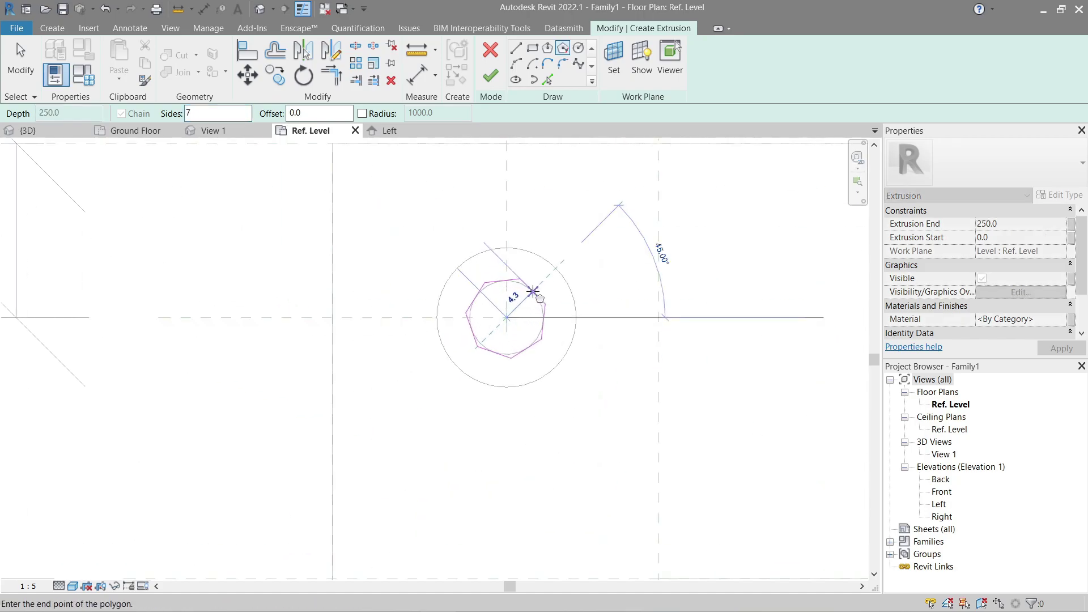
left_click(536, 286)
key("Escape")
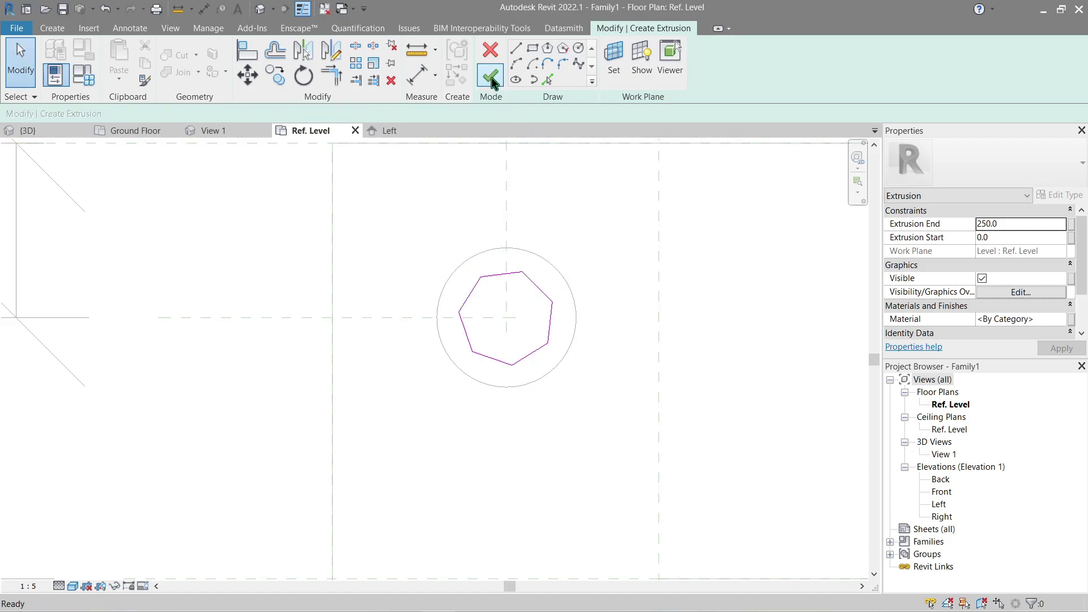
left_click(491, 77)
key("Escape")
- Copy the polygon extrusion from its centre to the centre of the lower-left anchor, with multiple copies enabled
left_click(546, 298)
key("c")
key("o")
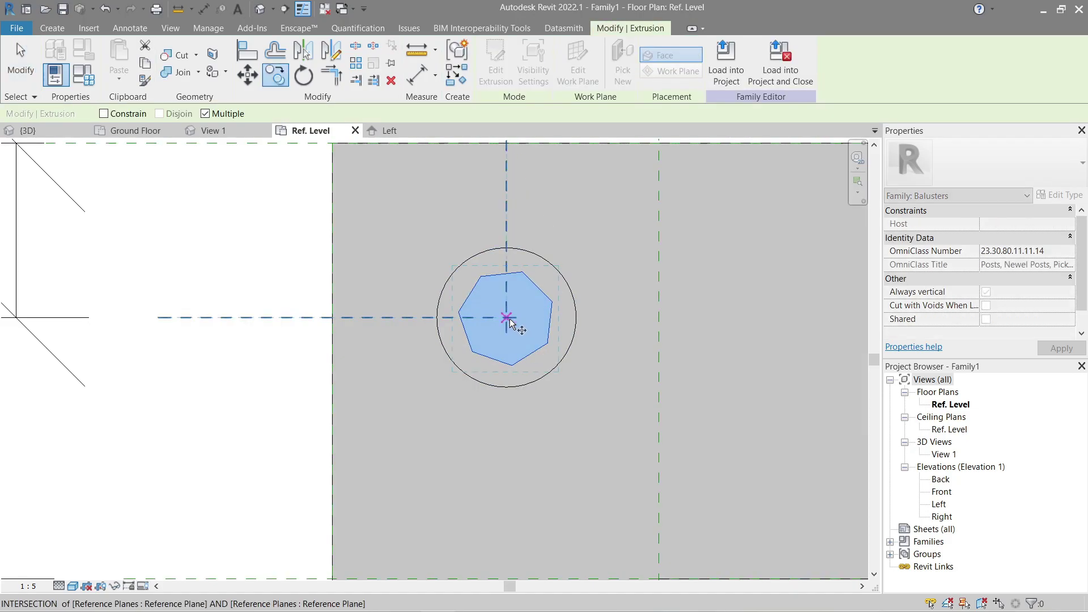
left_click(508, 318)
scroll(508, 319, "down", 1)
scroll(510, 340, "down", 3)
middle_click_drag(519, 374, 515, 233)
scroll(506, 382, "up", 5)
left_click(517, 462)
- Place another copy of the polygon extrusion at the centre of the lower-right anchor
scroll(516, 463, "down", 4)
middle_click_drag(726, 467, 264, 406)
scroll(271, 405, "up", 4)
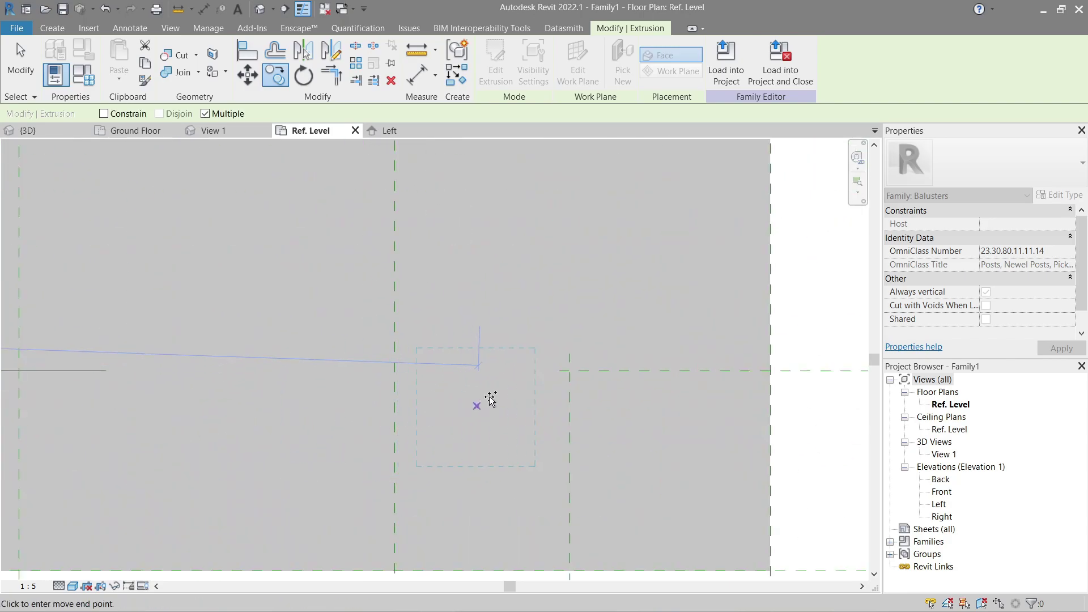
scroll(566, 372, "down", 3)
scroll(565, 371, "up", 5)
left_click(586, 364)
- Place the last copy of the polygon extrusion at the centre of the upper-right anchor and finish copying
scroll(587, 364, "down", 2)
scroll(587, 363, "down", 3)
middle_click_drag(588, 345, 595, 439)
scroll(598, 283, "up", 2)
middle_click_drag(599, 283, 615, 544)
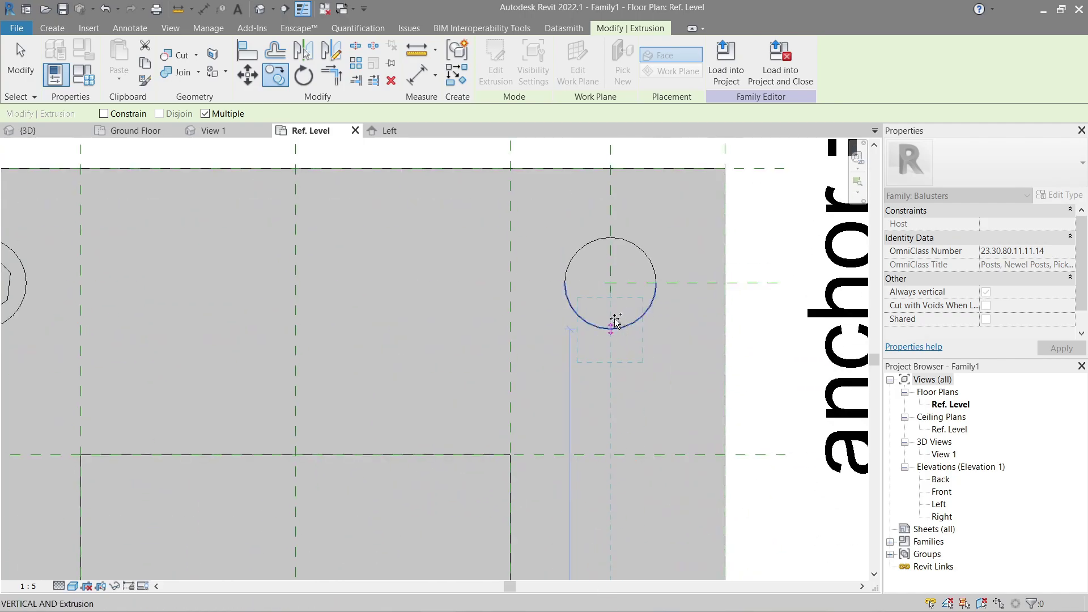
left_click(610, 283)
key("Escape")
key("Escape")
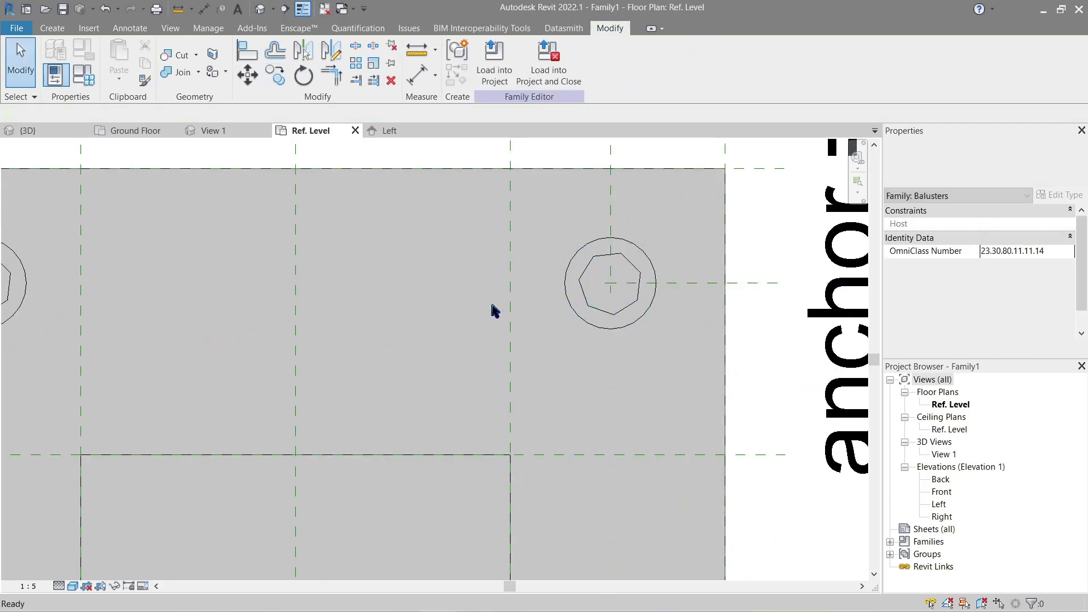
- In the Left elevation, shorten one left-hand polygon extrusion to run from 20 to 28, fitted between the reference planes above the washer
left_click(391, 131)
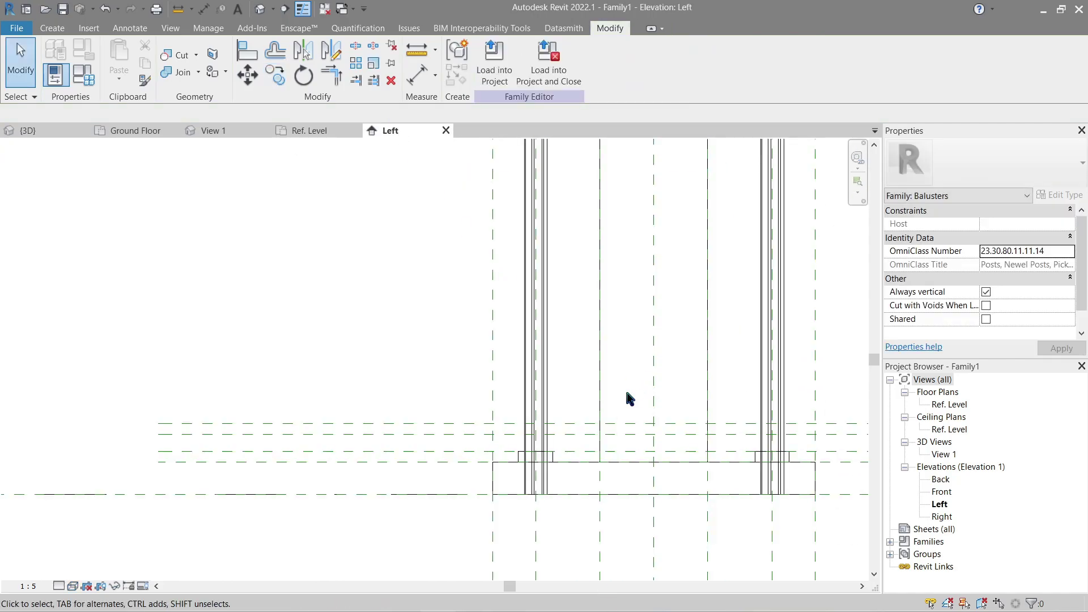
left_click(542, 386)
scroll(542, 386, "down", 5)
middle_click_drag(566, 346, 553, 408)
scroll(541, 266, "up", 3)
left_click_drag(521, 222, 537, 423)
middle_click_drag(514, 456, 532, 429)
left_click_drag(537, 422, 542, 461)
scroll(547, 465, "down", 2)
middle_click_drag(567, 479, 573, 436)
left_click_drag(539, 500, 538, 428)
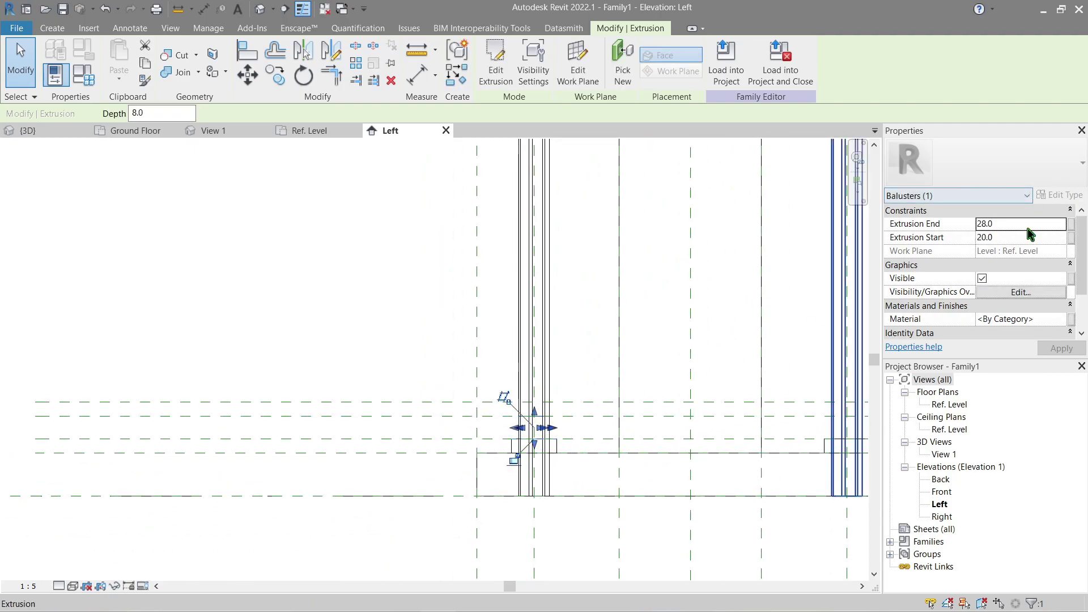
- Set Extrusion End 28 and Extrusion Start 20 for two full-height polygon extrusions together, one over each side's anchors
scroll(1029, 234, "down", 2)
left_click(637, 301)
scroll(604, 283, "down", 2)
middle_click_drag(595, 244, 461, 577)
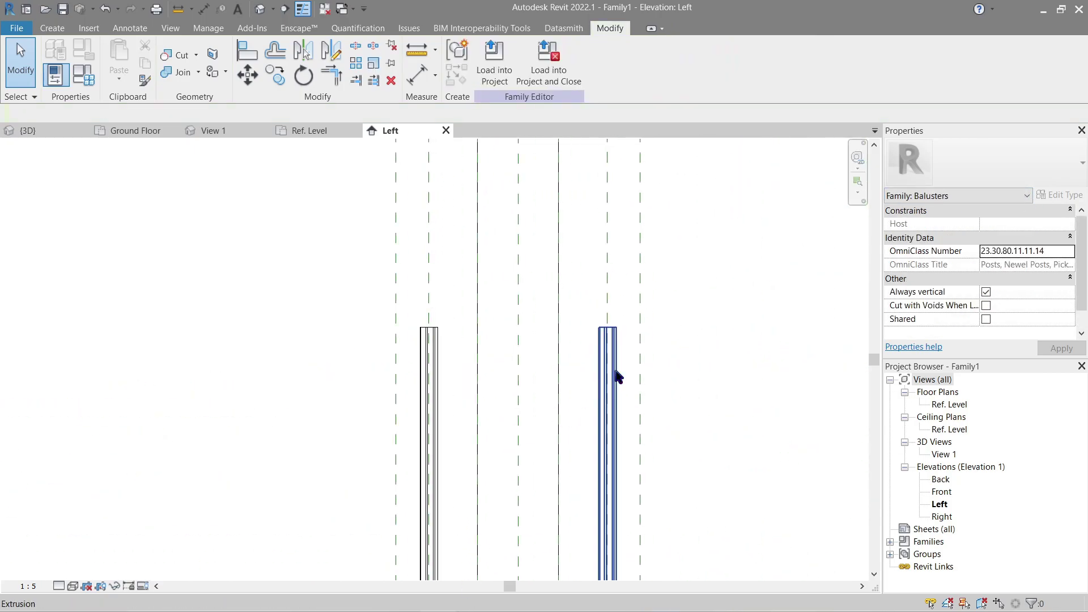
left_click(616, 372)
left_click(437, 368, "ctrl")
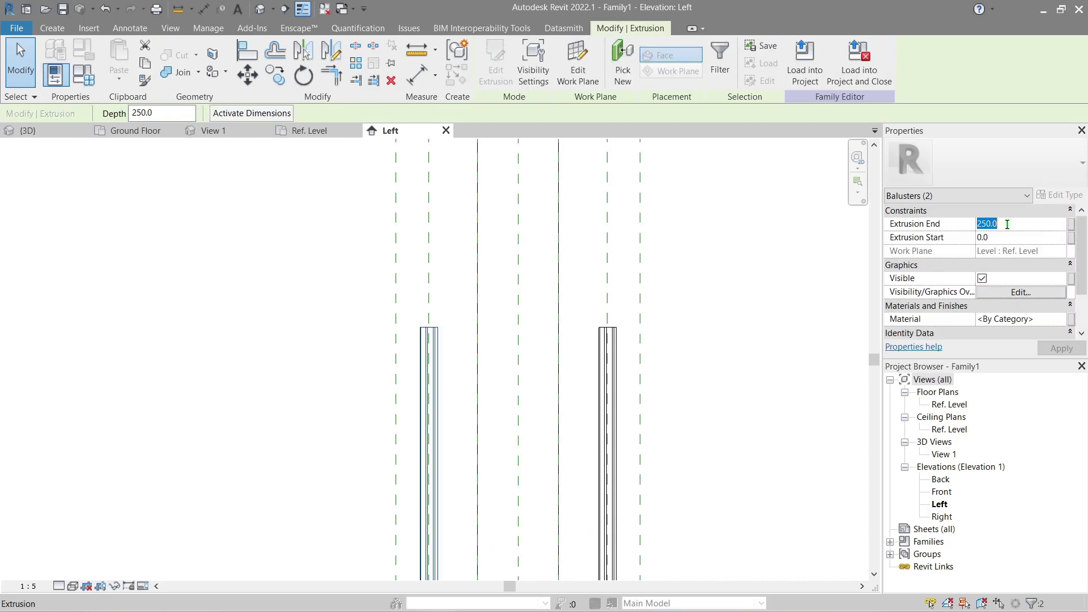
key("Escape")
key("Escape")
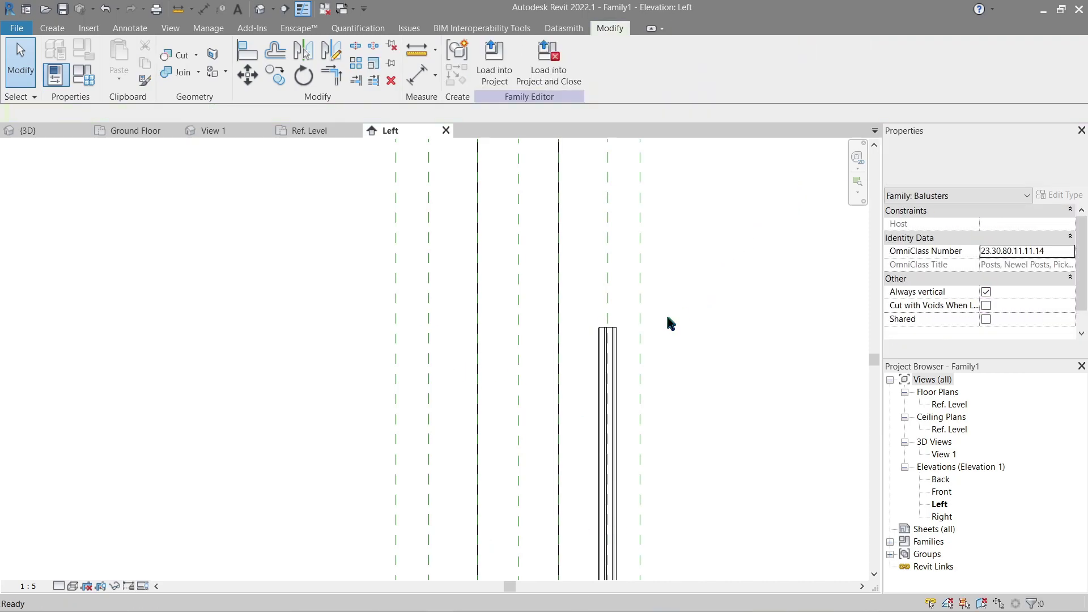
- Set the remaining full-height polygon extrusion to Extrusion End 28 and Extrusion Start 20, and check the bolts in 3D
left_click(607, 364)
left_click(1014, 223)
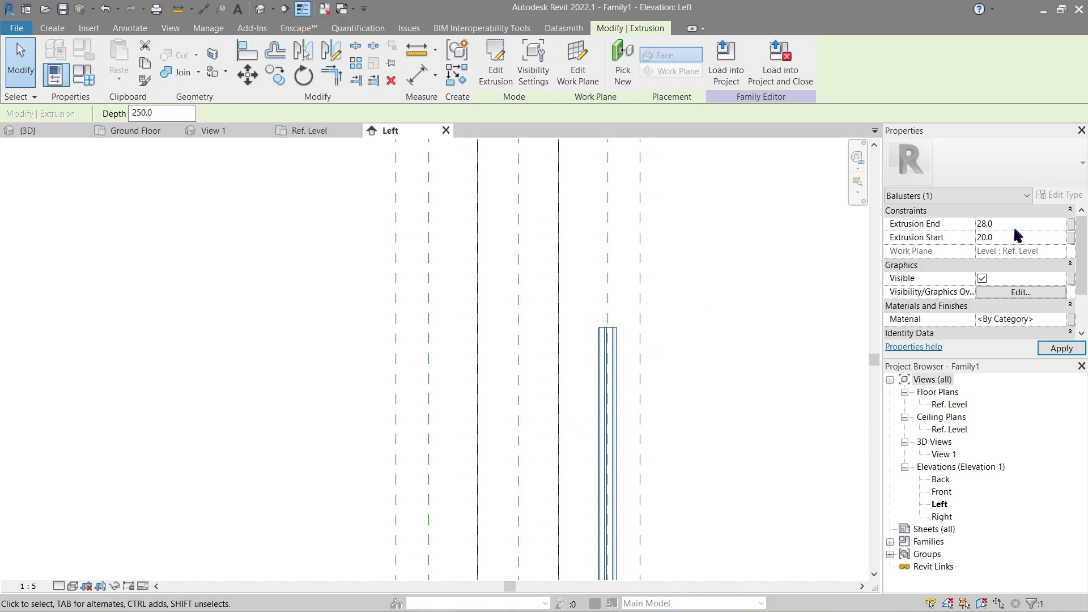
left_click(804, 318)
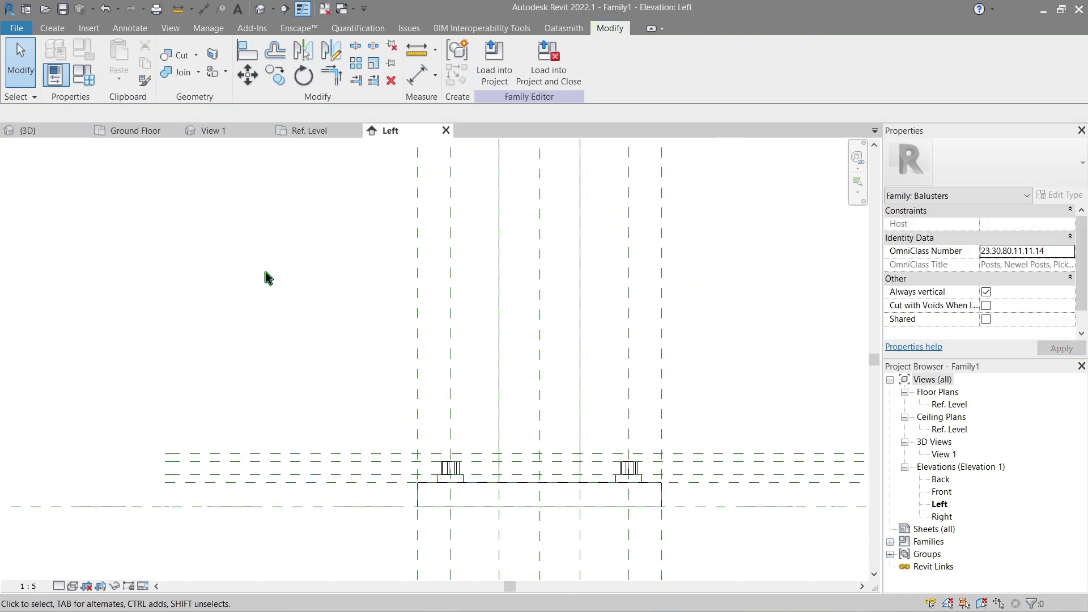
left_click(238, 131)
middle_click_drag(341, 308, 602, 330, "shift")
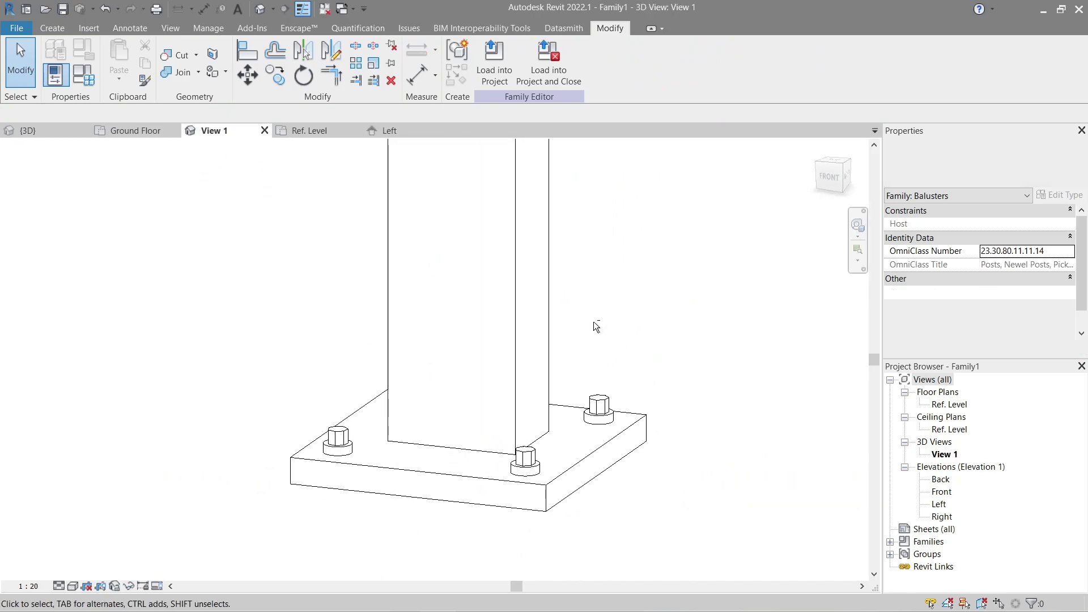
- In the Ref. Level plan, extrude a circle inside the polygon, centred on the upper-left anchor
left_click(324, 138)
middle_click_drag(372, 230, 606, 355)
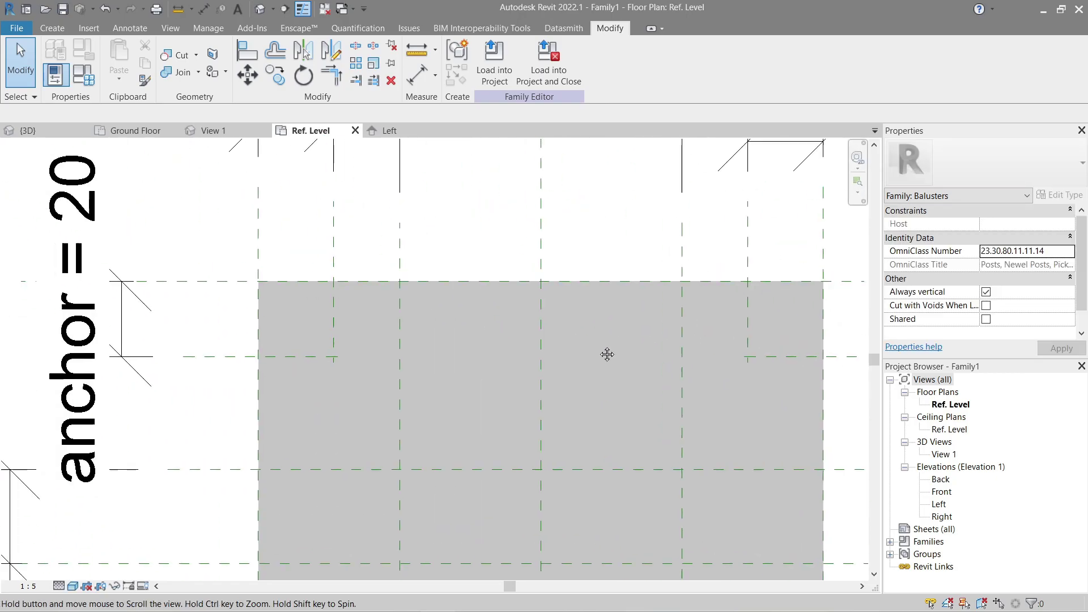
left_click(53, 28)
left_click(126, 74)
left_click(578, 48)
scroll(354, 388, "up", 4)
left_click(309, 302)
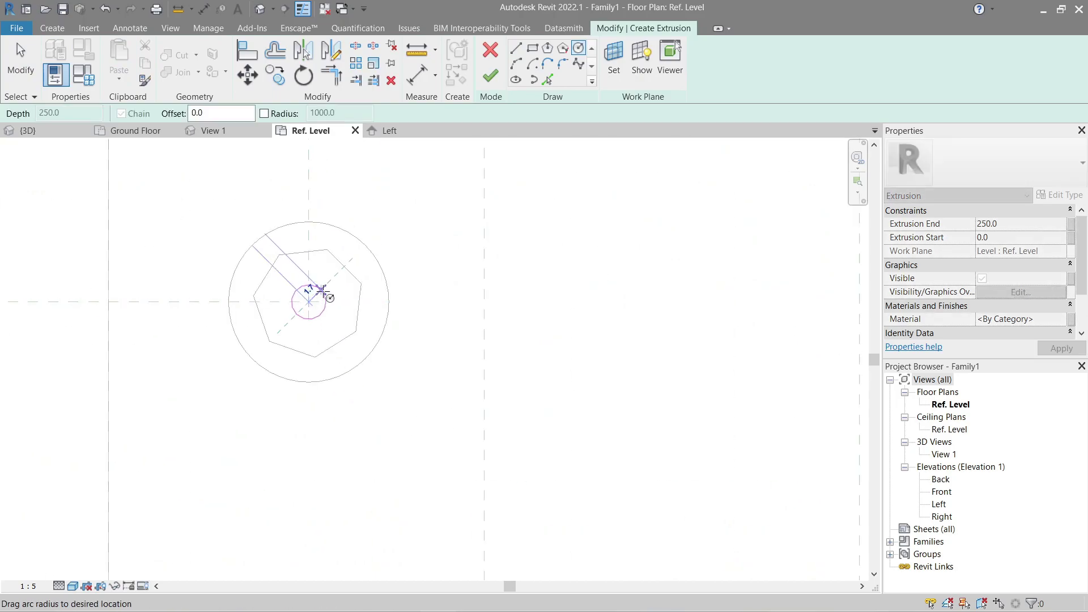
left_click(340, 283)
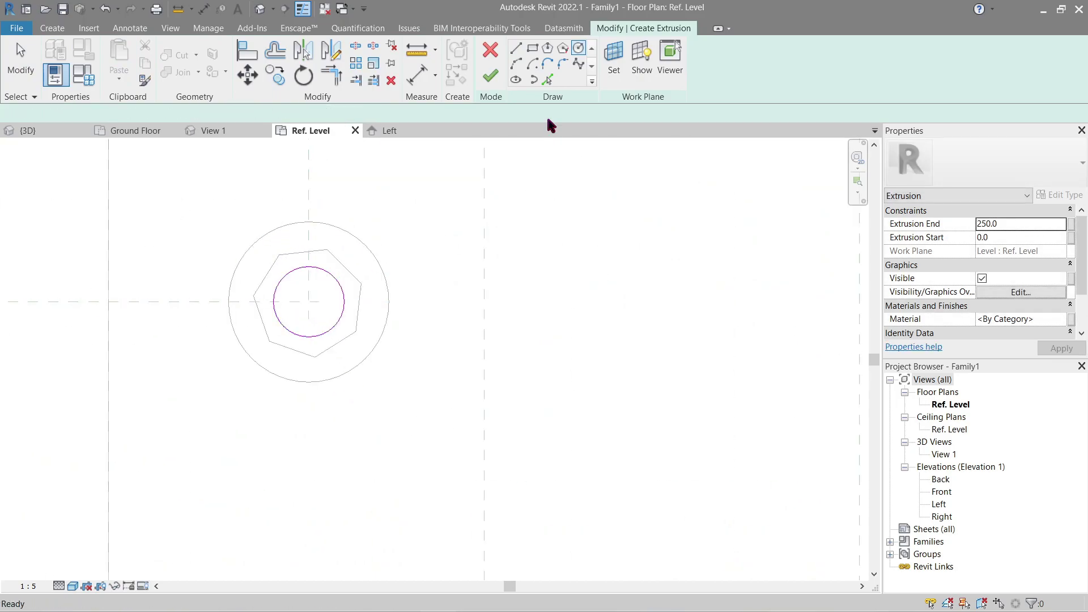
left_click(491, 77)
- In the Left elevation, shorten the circular extrusion to run from the top of the polygon bolt to the "top of washer" reference plane
left_click(389, 131)
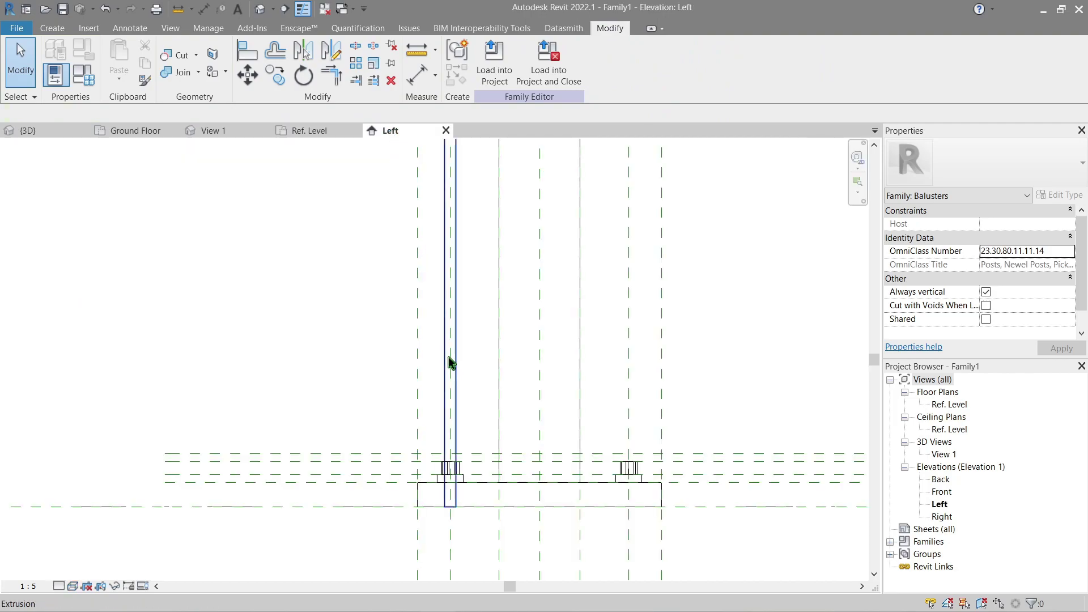
scroll(439, 495, "up", 5)
left_click_drag(484, 547, 478, 410)
scroll(477, 411, "down", 5)
middle_click_drag(477, 346, 472, 532)
left_click_drag(473, 231, 485, 438)
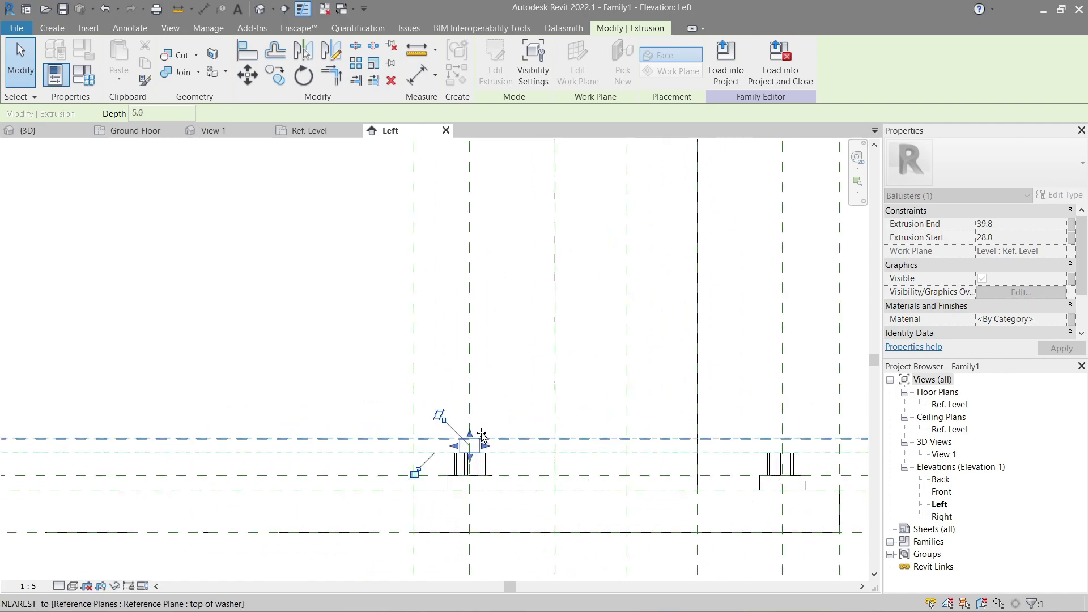
key("Escape")
- In the Ref. Level plan, copy the circular extrusion from its centre to the lower-left anchor's centre, with multiple copies enabled
left_click(325, 133)
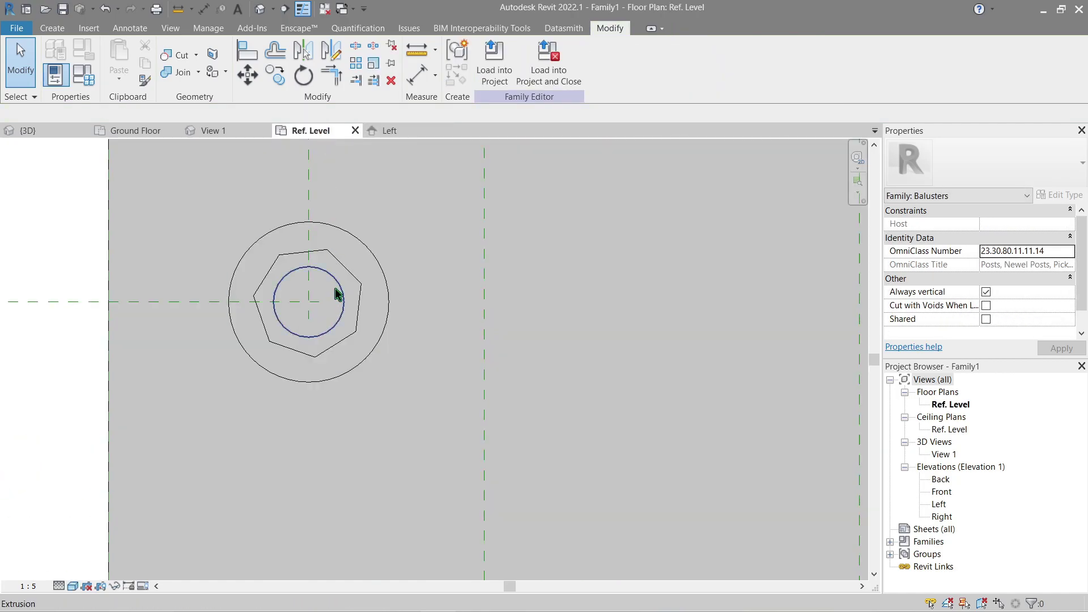
left_click(315, 303)
scroll(312, 303, "down", 4)
middle_click_drag(371, 408, 473, 150)
scroll(437, 427, "up", 4)
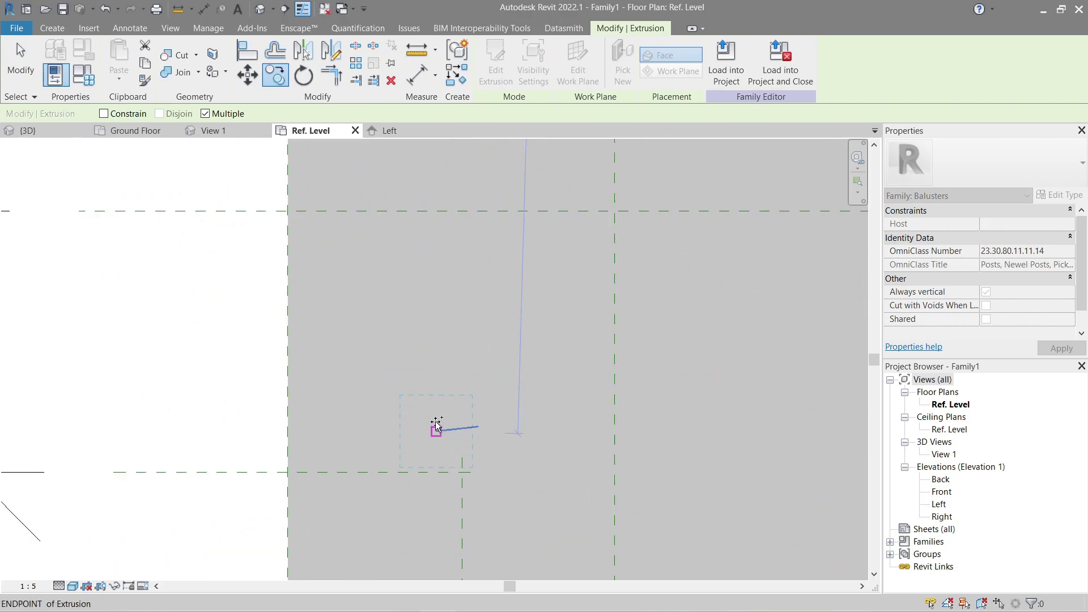
scroll(445, 445, "up", 2)
left_click(471, 484)
- Place another copy of the circular extrusion at the centre of the lower-right anchor
scroll(472, 484, "down", 4)
middle_click_drag(595, 424, 244, 278)
scroll(420, 400, "up", 2)
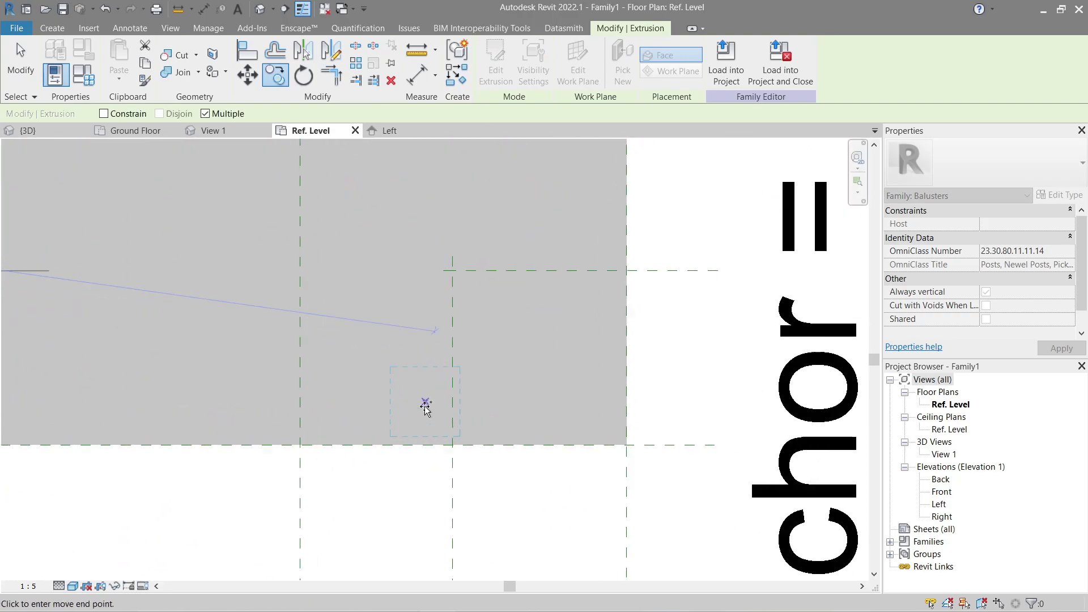
scroll(453, 362, "up", 2)
left_click(412, 238)
left_click(411, 238)
- Place the last copy of the circular extrusion at the upper-right anchor's centre and check all the anchors in 3D
scroll(416, 244, "down", 5)
middle_click_drag(479, 233, 590, 555)
scroll(534, 211, "up", 1)
middle_click_drag(534, 176, 561, 413)
scroll(569, 328, "up", 1)
left_click(551, 305)
key("Escape")
key("Escape")
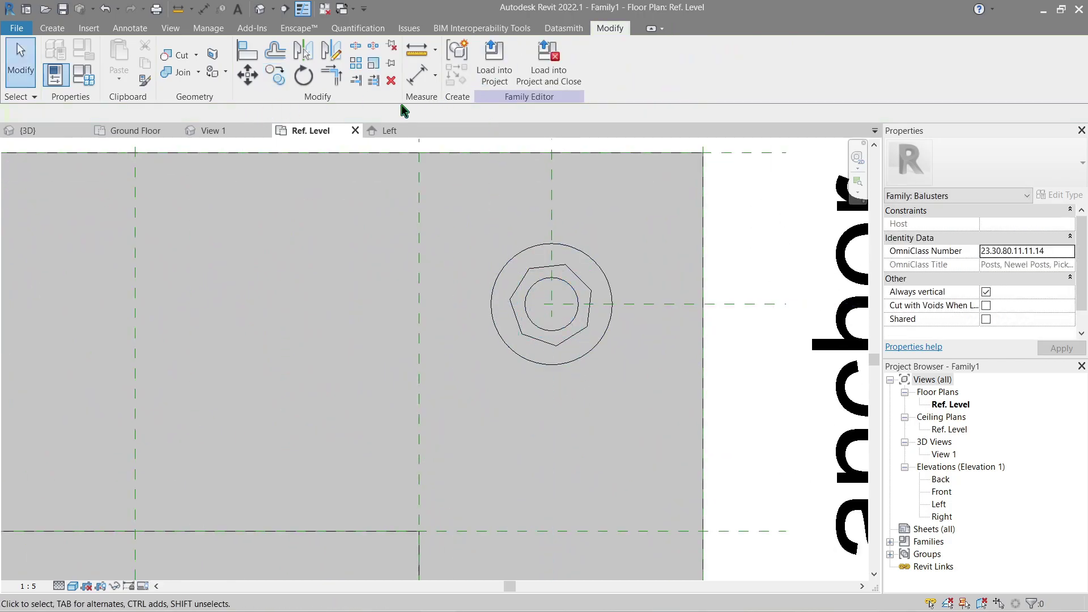
left_click(221, 131)
scroll(495, 272, "down", 3)
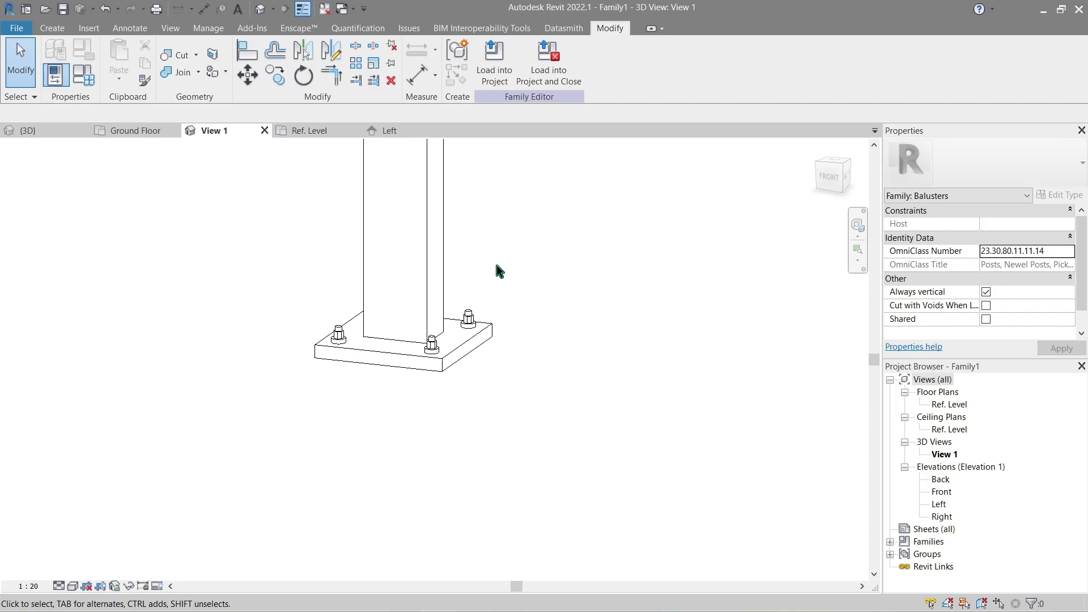
scroll(430, 475, "up", 4)
scroll(431, 451, "down", 3)
middle_click_drag(433, 267, 461, 159, "shift")
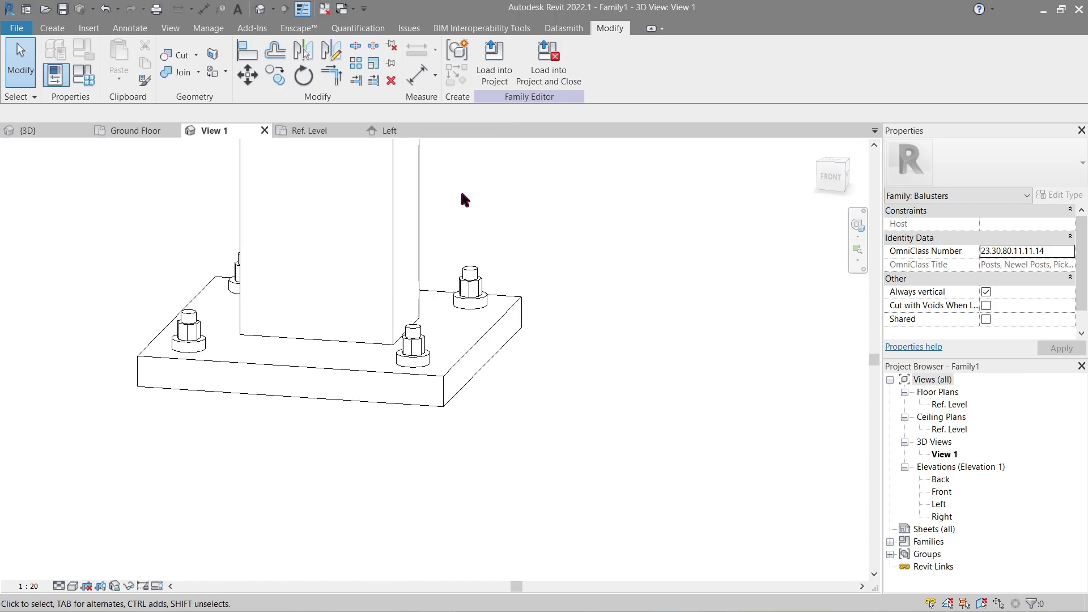
- In the Left elevation, set the "top of washer" reference plane 3 mm above the reference plane below it
left_click(315, 128)
left_click(417, 131)
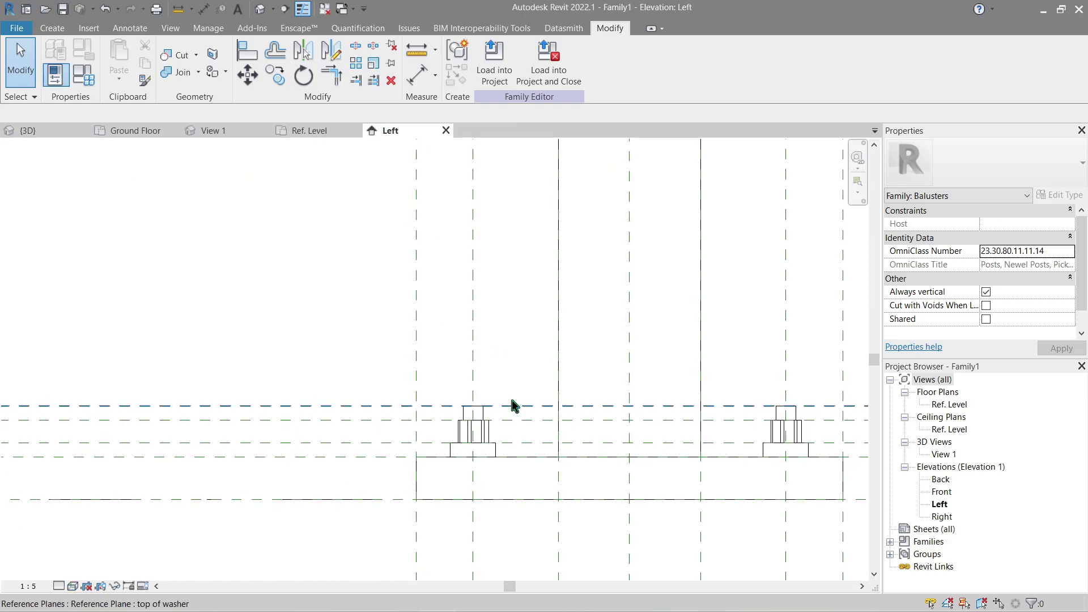
left_click(512, 406)
scroll(277, 442, "up", 3)
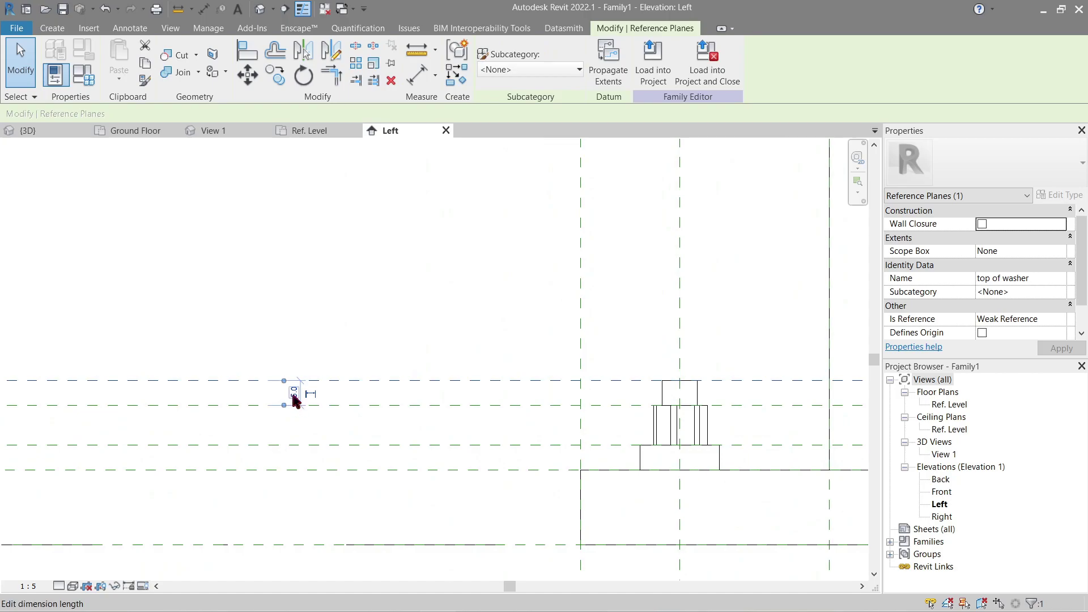
left_click(294, 397)
type("3")
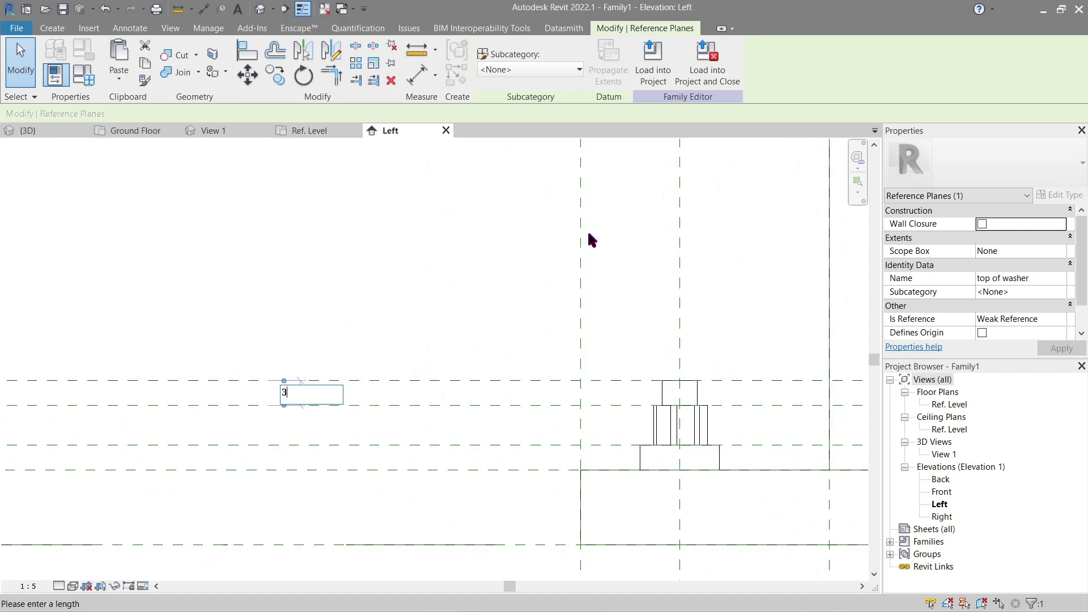
key("Return")
scroll(678, 311, "up", 2)
key("Escape")
key("a")
key("l")
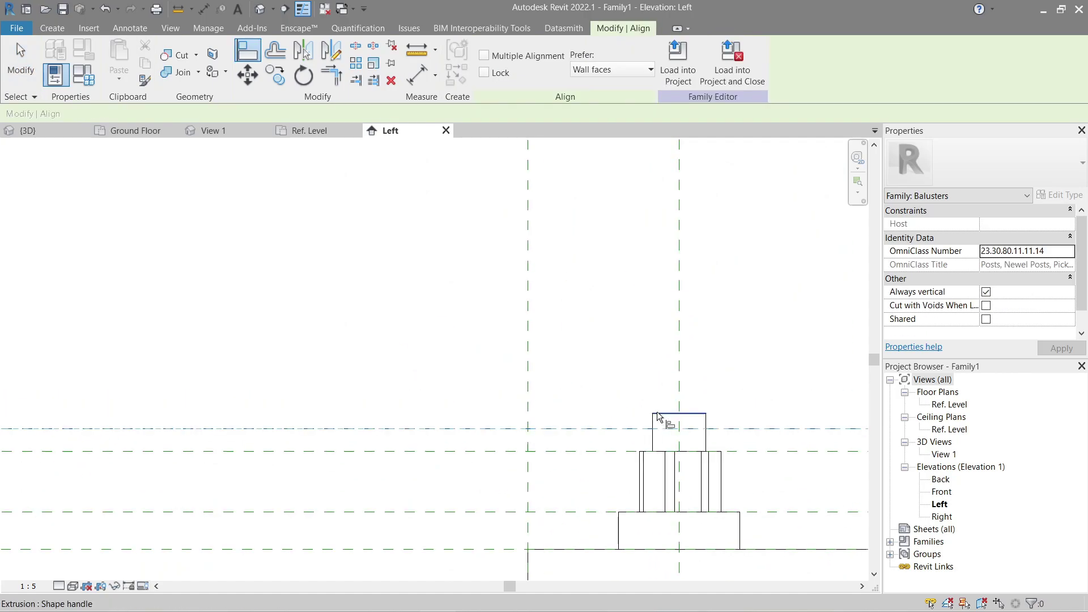
key("Escape")
key("Escape")
- Align the top face of the left anchor's circular extrusion with the lowered "top of washer" reference plane
key("a")
key("l")
left_click(632, 429)
left_click(668, 413)
scroll(668, 413, "down", 4)
key("Escape")
- Align the top face of the right anchor's circular extrusion with the "top of washer" reference plane
middle_click_drag(684, 411, 282, 456)
scroll(648, 420, "up", 2)
scroll(480, 508, "up", 1)
key("a")
key("l")
left_click(506, 493)
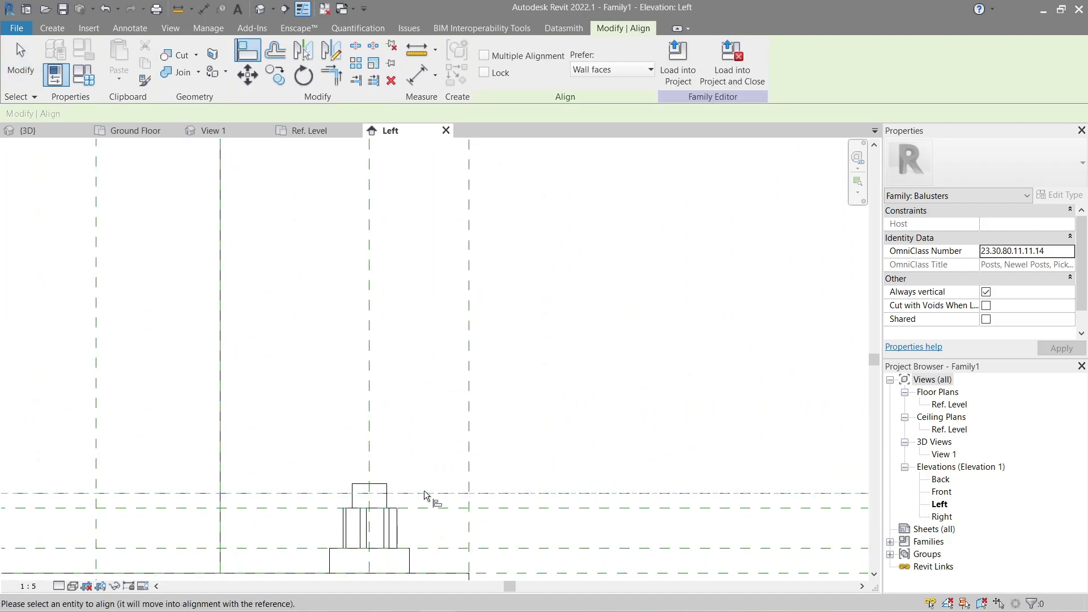
left_click(386, 489)
key("Escape")
- In the 3D view, select all the extrusions of the post, base plate and anchors and assign them the Metal - Steel material
left_click(214, 132)
middle_click_drag(391, 308, 482, 429, "shift")
scroll(412, 372, "down", 2)
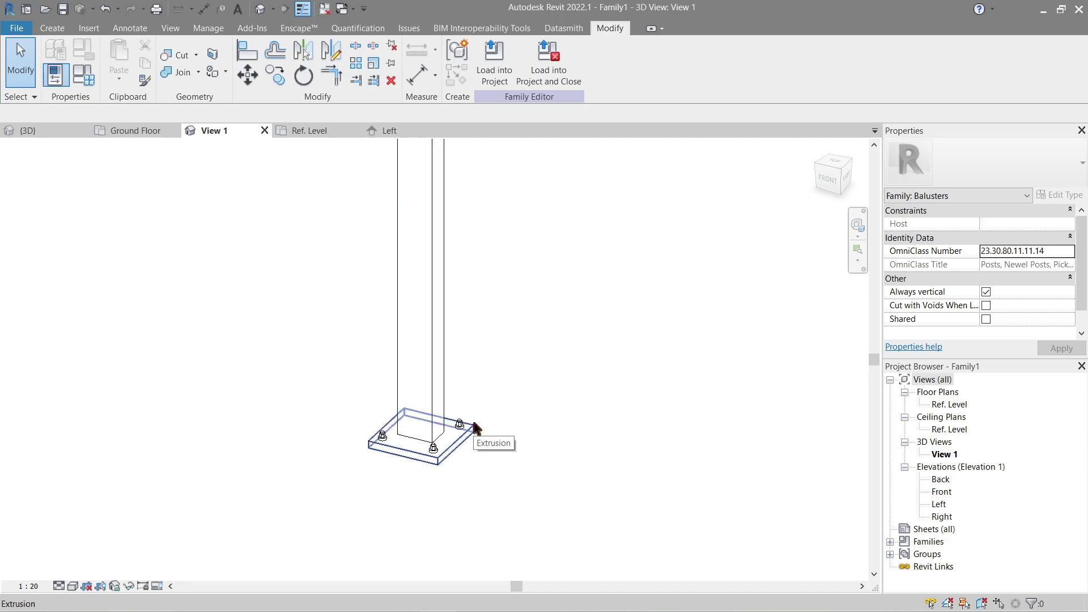
scroll(624, 480, "down", 3)
left_click_drag(620, 474, 231, 335)
scroll(1046, 324, "down", 2)
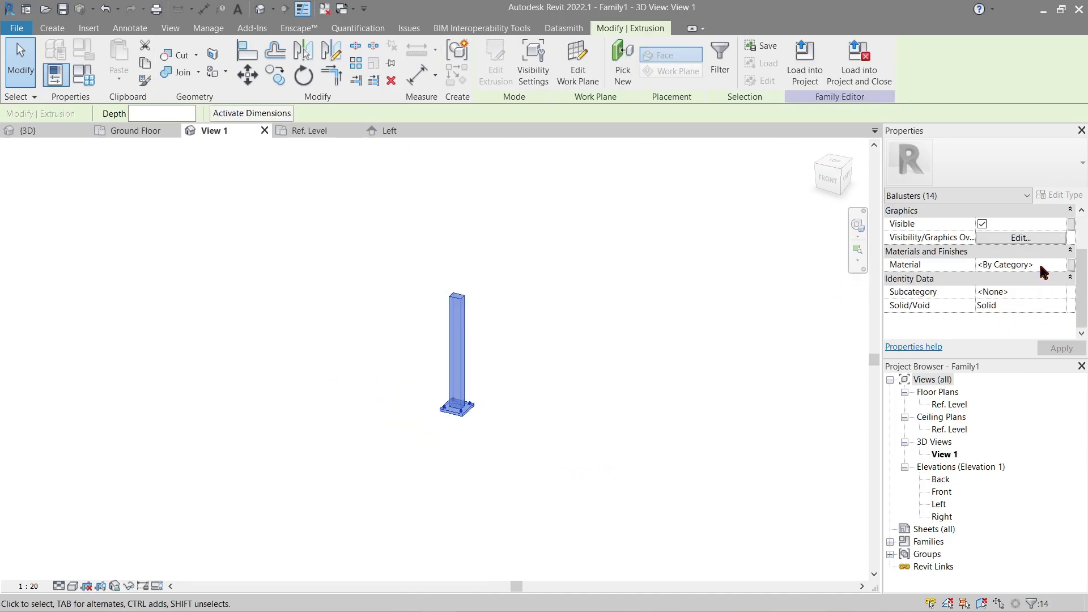
left_click(1059, 269)
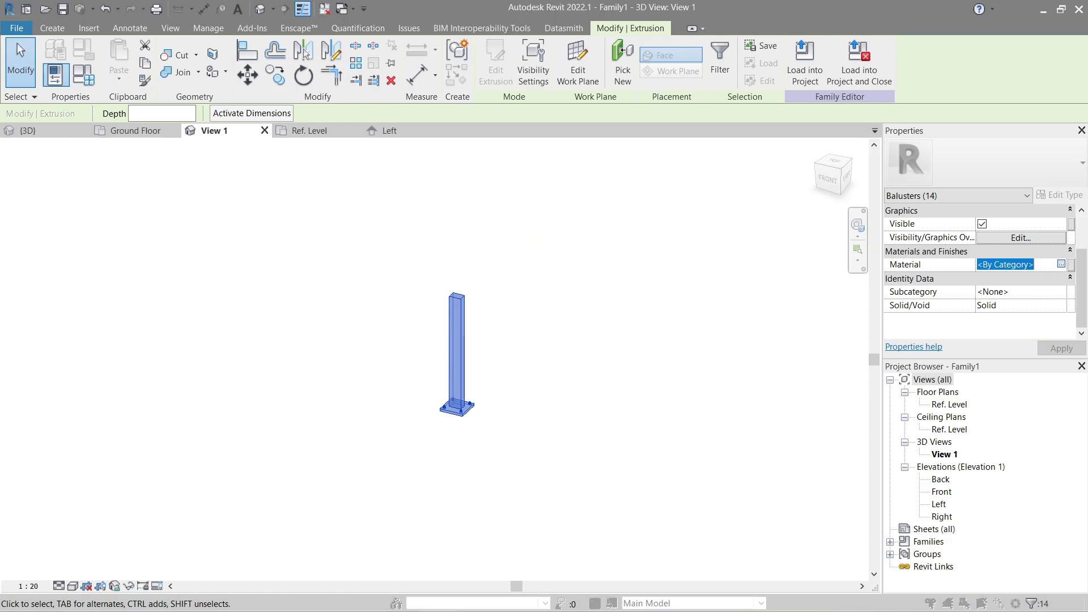
left_click(1061, 264)
scroll(729, 308, "down", 3)
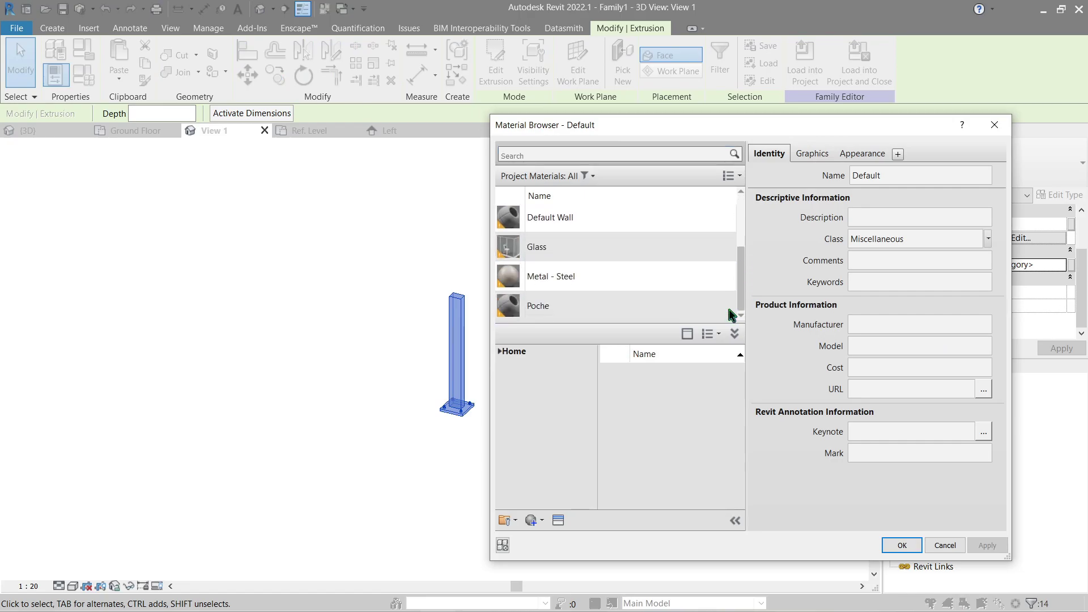
left_click(575, 277)
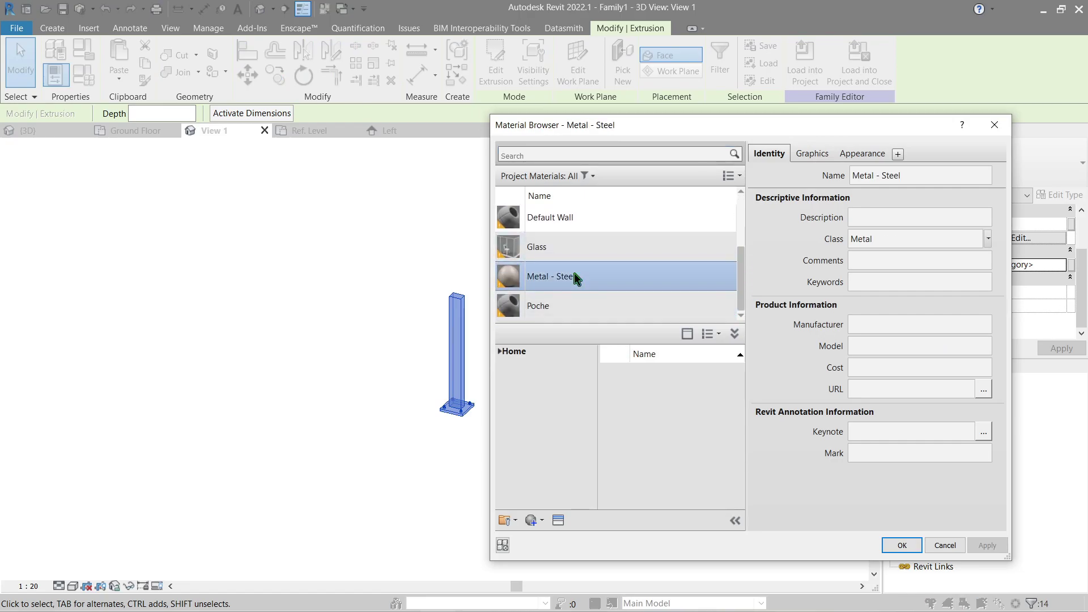
key("Return")
key("Escape")
- Display the 3D view with shaded surfaces at fine detail level and look over the post
scroll(493, 391, "up", 3)
left_click(73, 586)
left_click(79, 573)
left_click(60, 586)
left_click(72, 573)
middle_click_drag(590, 332, 601, 358)
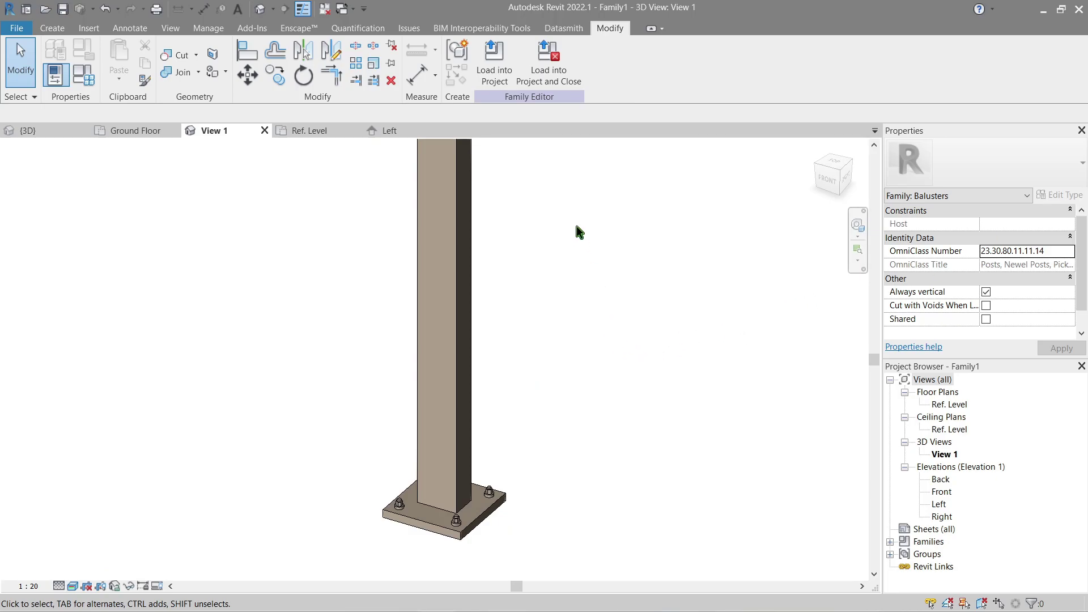
- Load the family into the project, overwriting the existing version and its parameter values, and delete the conflicting family instances
left_click(506, 57)
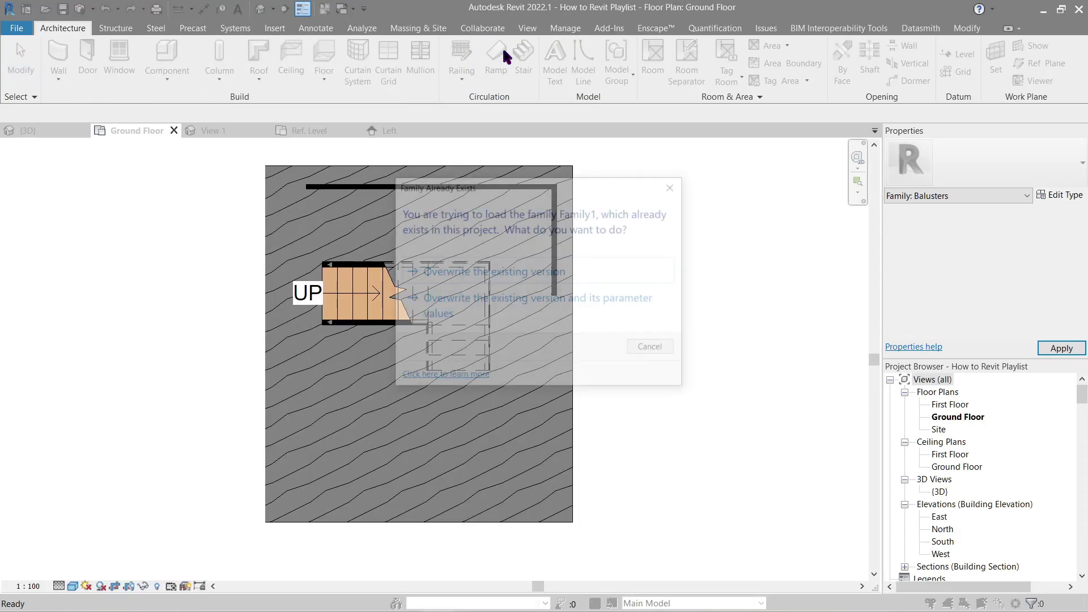
left_click(550, 307)
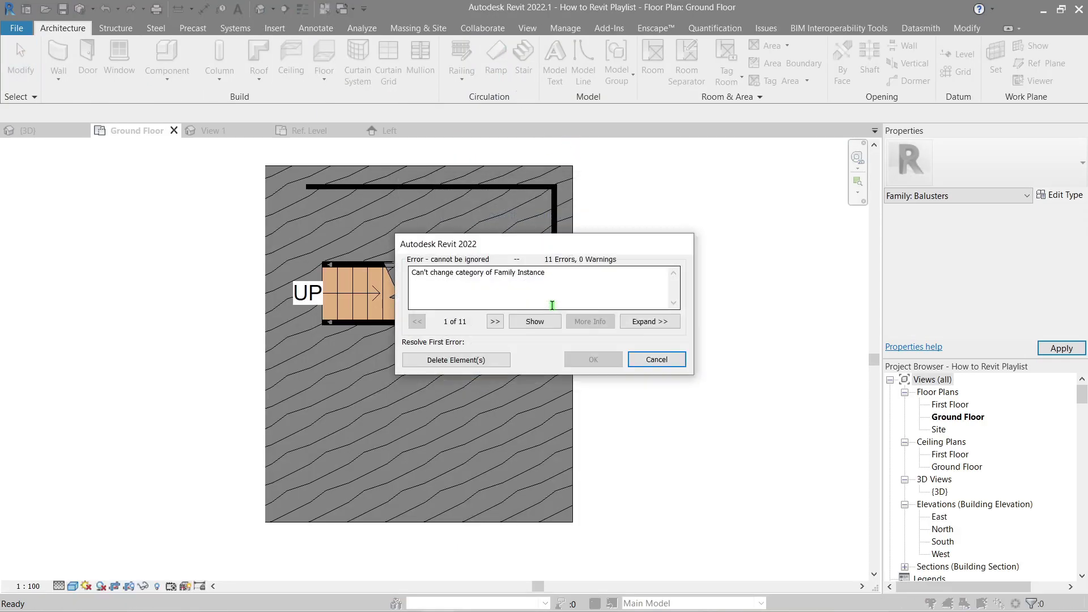
left_click(456, 360)
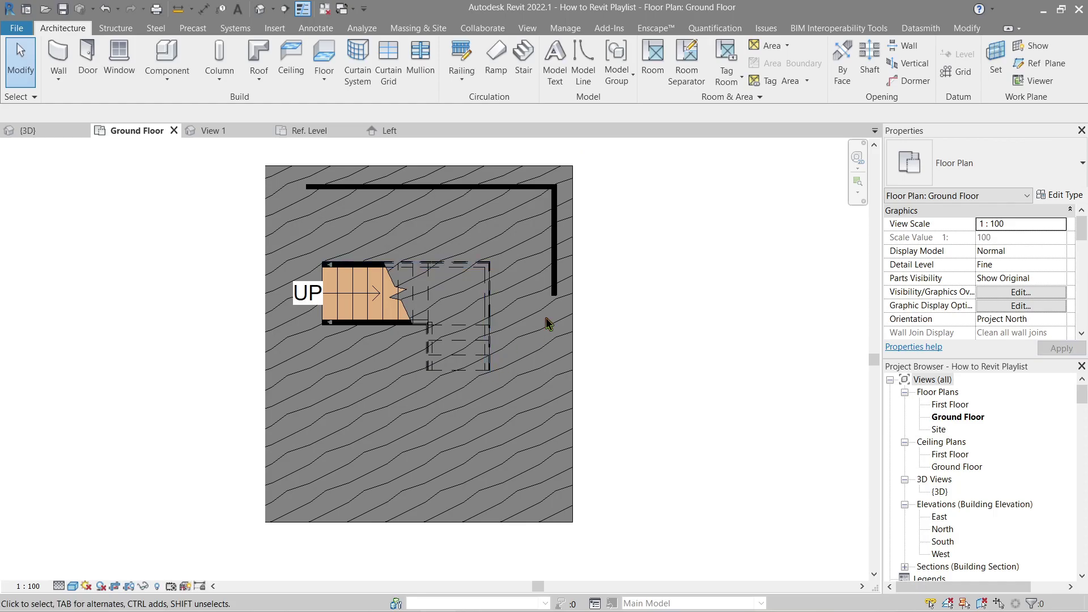
- In the 3D view, set the default join of the 900mm railing's top rail type to Fillet
left_click(28, 130)
middle_click_drag(238, 291, 331, 254, "shift")
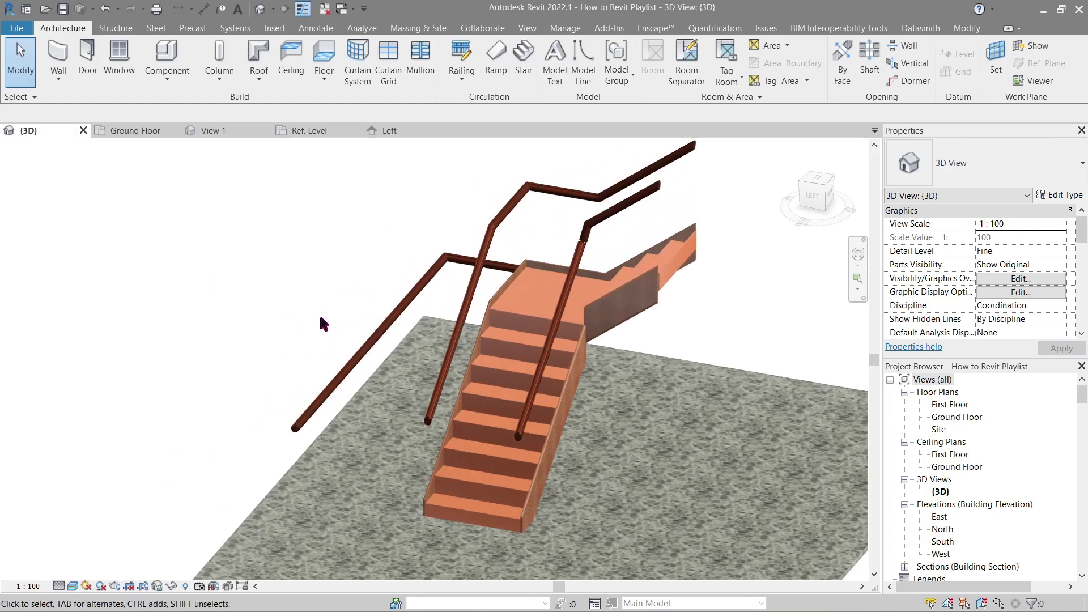
left_click(352, 360)
middle_click_drag(380, 318, 419, 360, "shift")
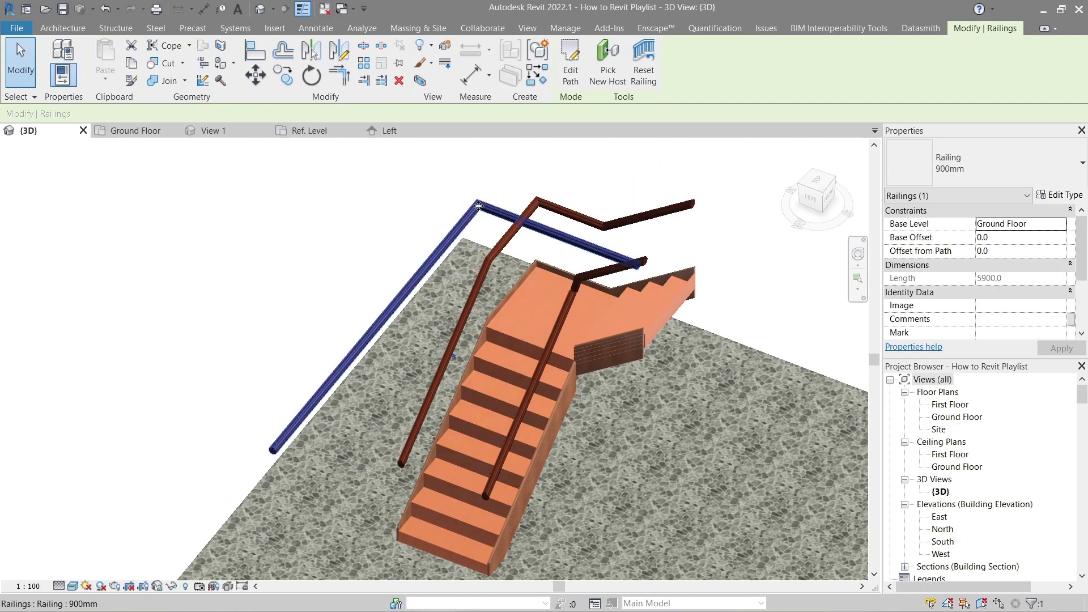
scroll(442, 284, "up", 8)
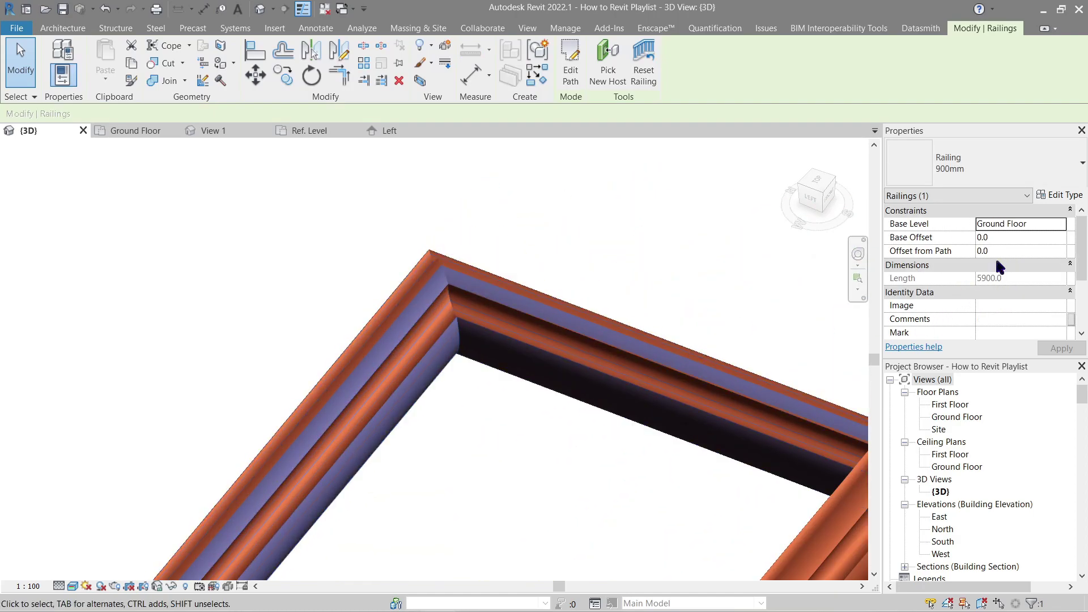
left_click(1066, 196)
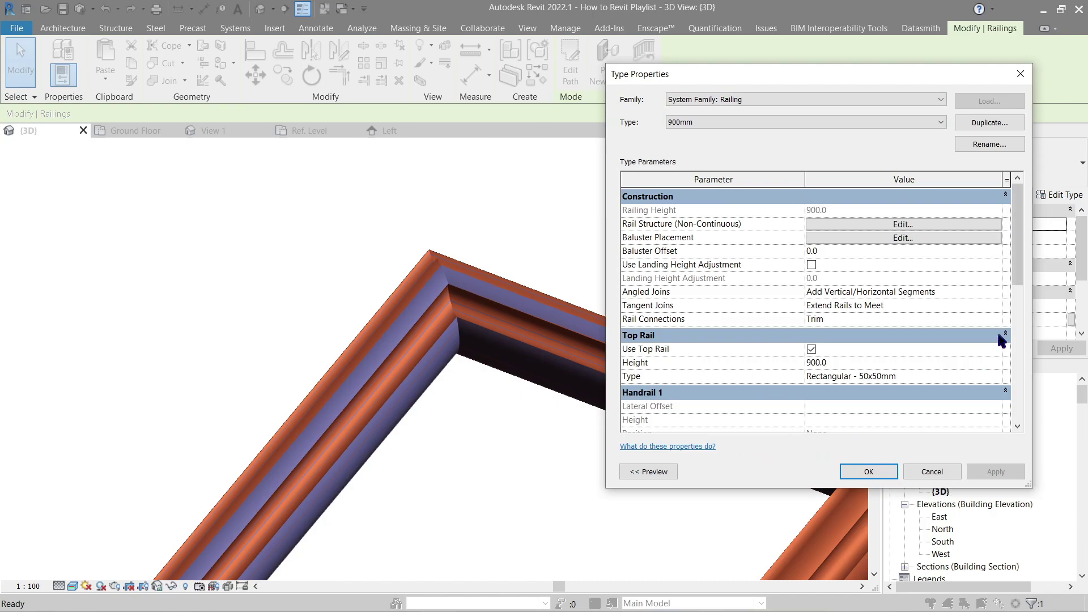
left_click(996, 376)
left_click(997, 212)
left_click(915, 227)
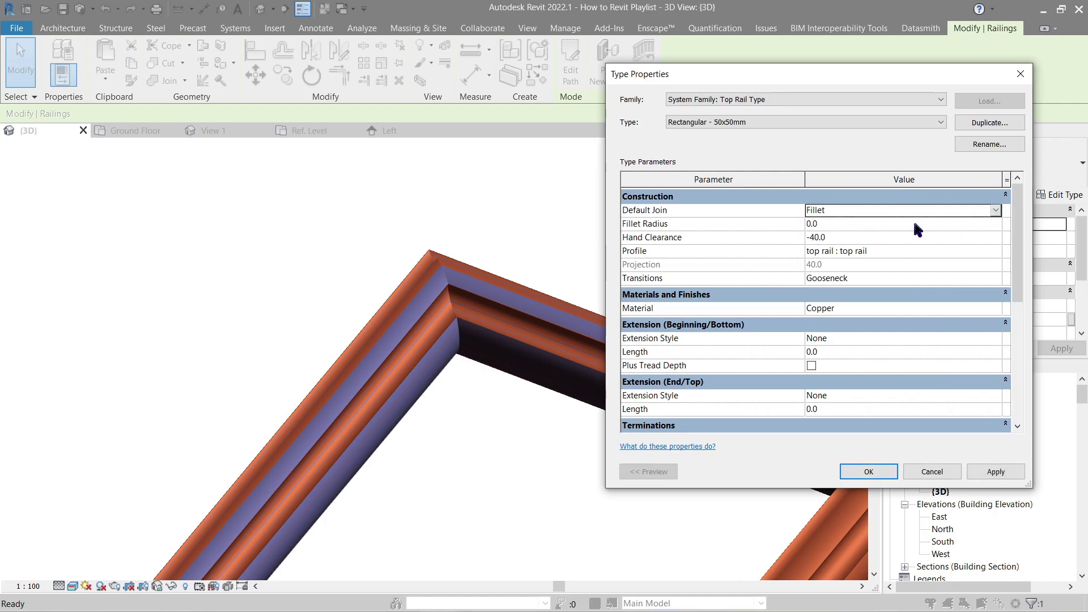
left_click(996, 473)
left_click(870, 471)
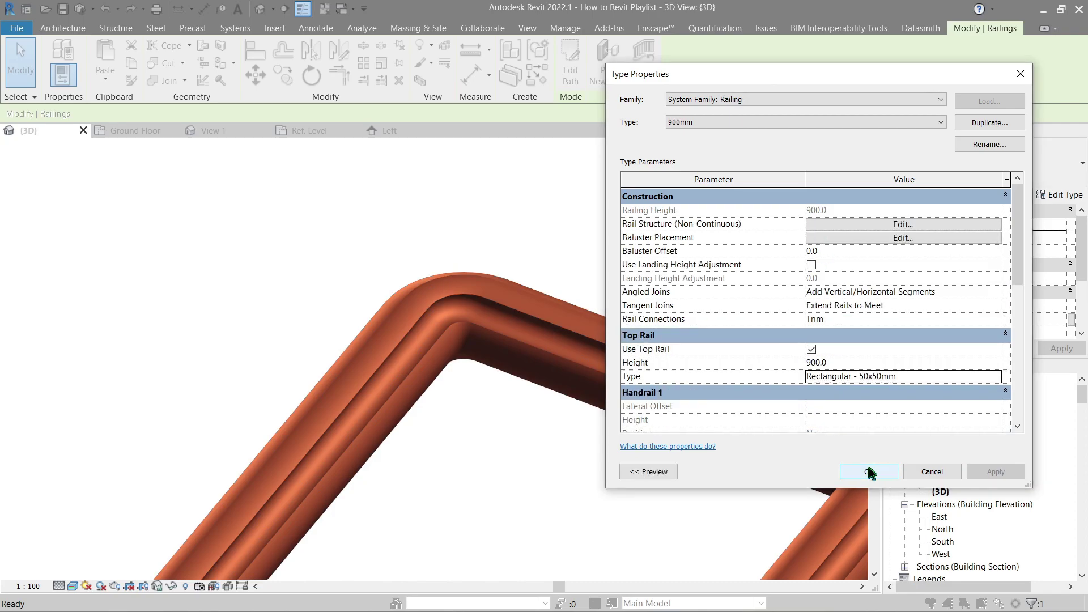
left_click(905, 238)
left_click(706, 166)
left_click(742, 167)
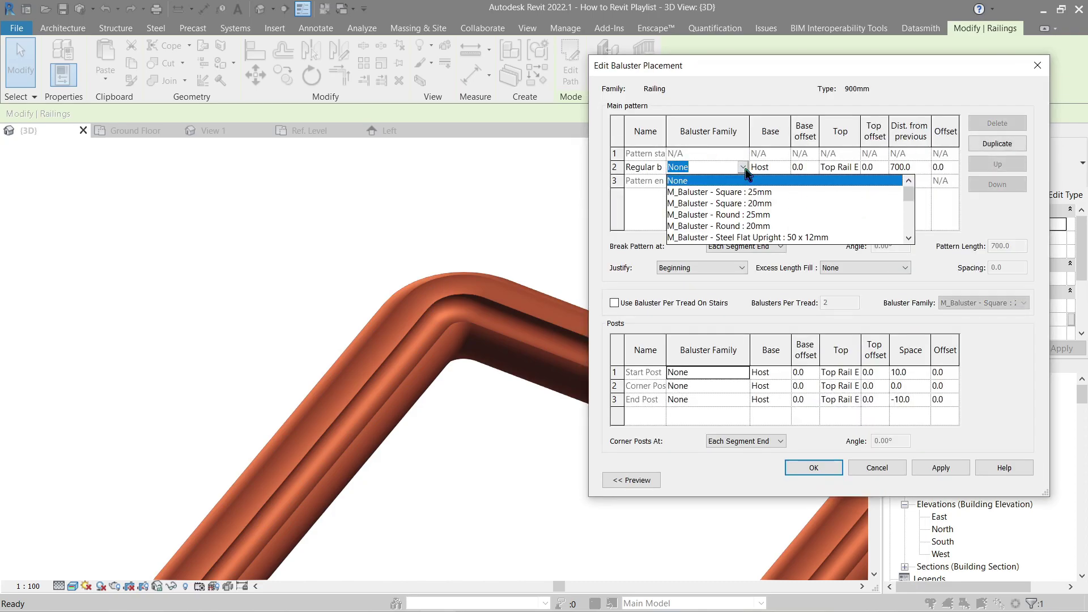
scroll(765, 230, "down", 1)
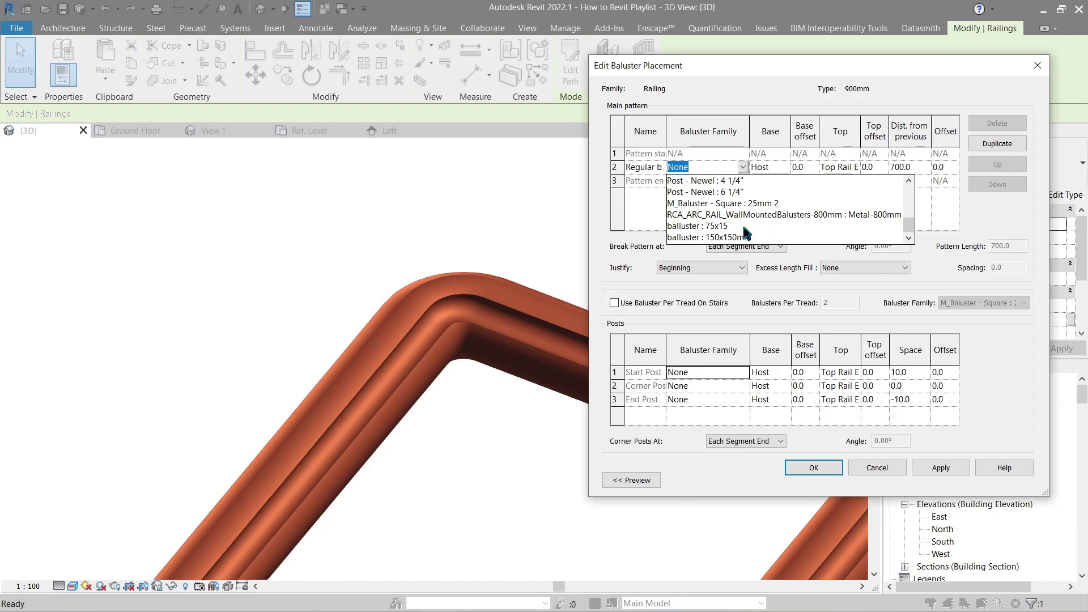
key("Escape")
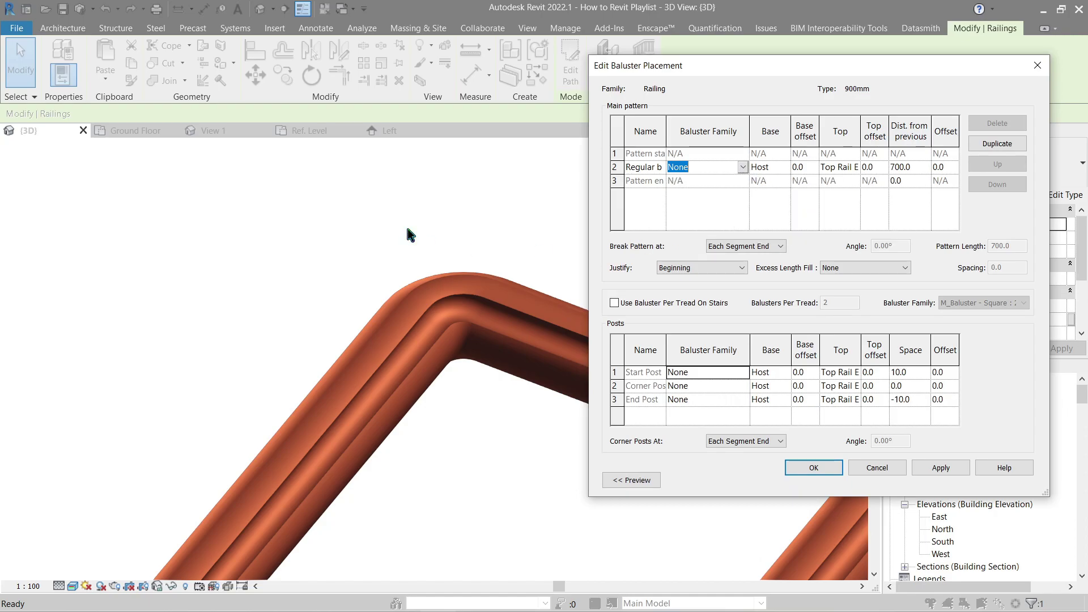
key("Escape")
key("Escape")
- In the baluster family's Ref. Level plan, create a new family type named "75x50mm"
left_click(318, 132)
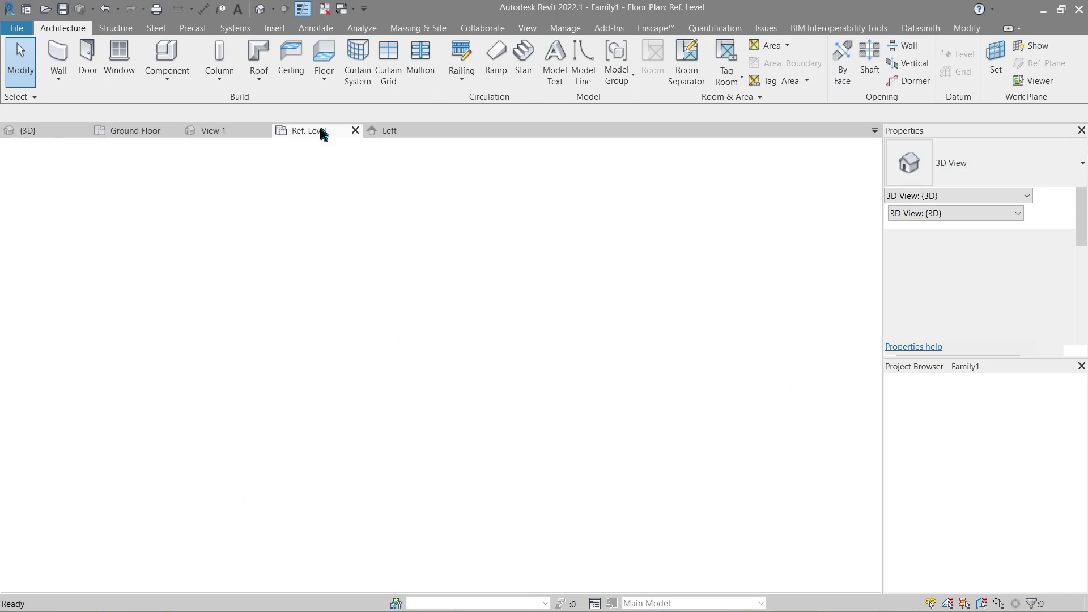
scroll(460, 312, "down", 2)
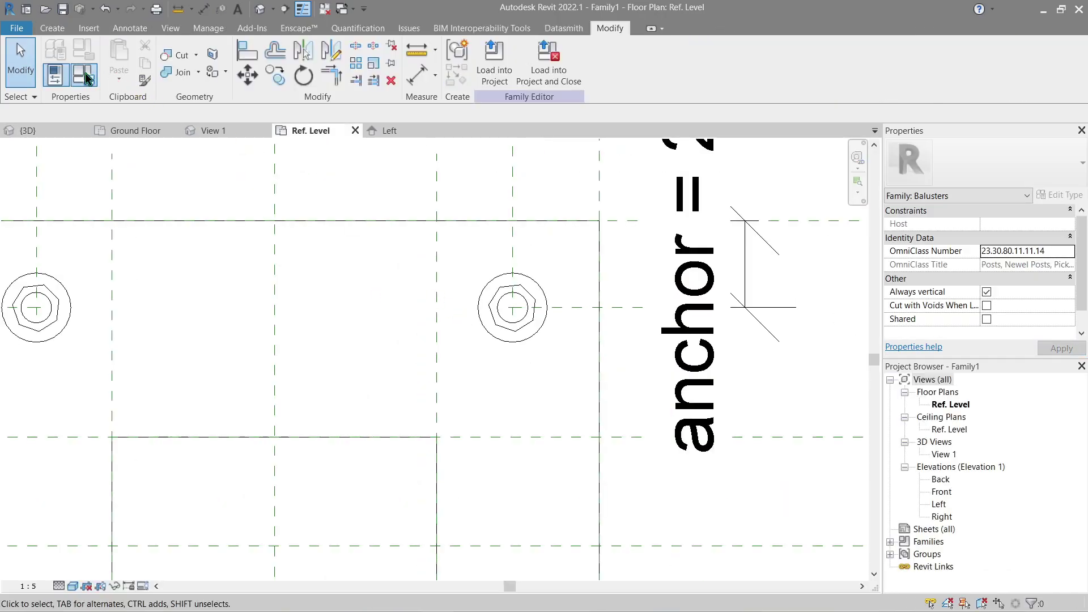
left_click(86, 77)
key("Escape")
scroll(566, 342, "down", 2)
scroll(570, 368, "down", 2)
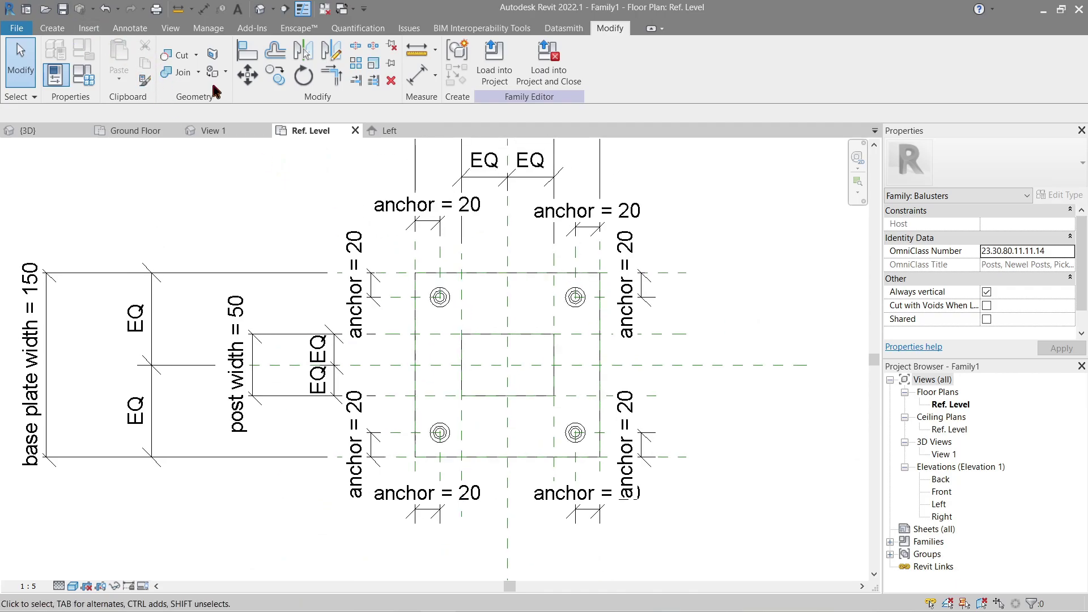
left_click(84, 75)
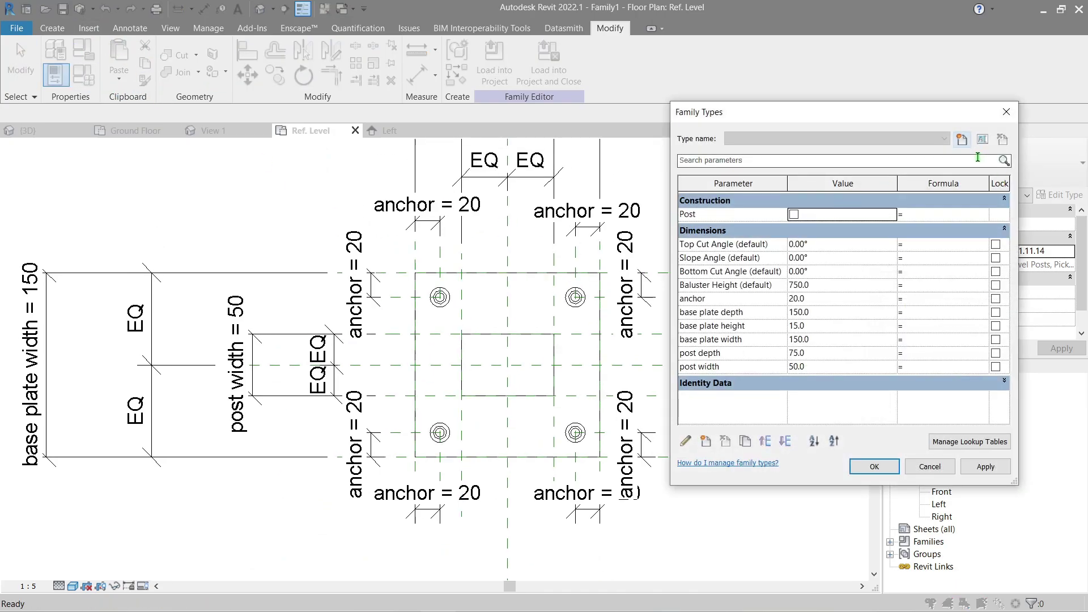
left_click(961, 141)
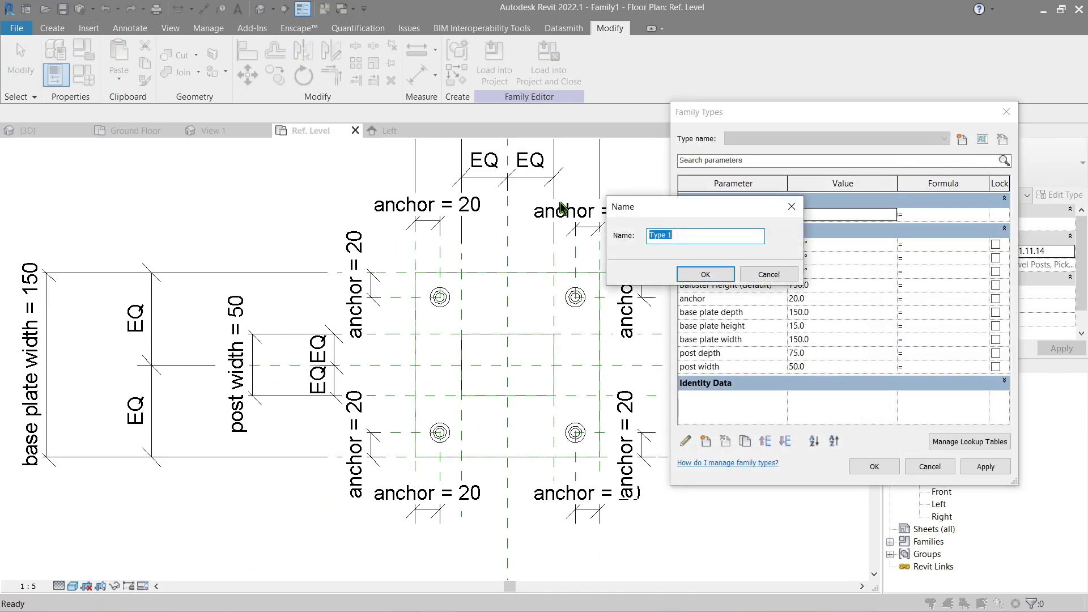
left_click_drag(684, 209, 465, 181)
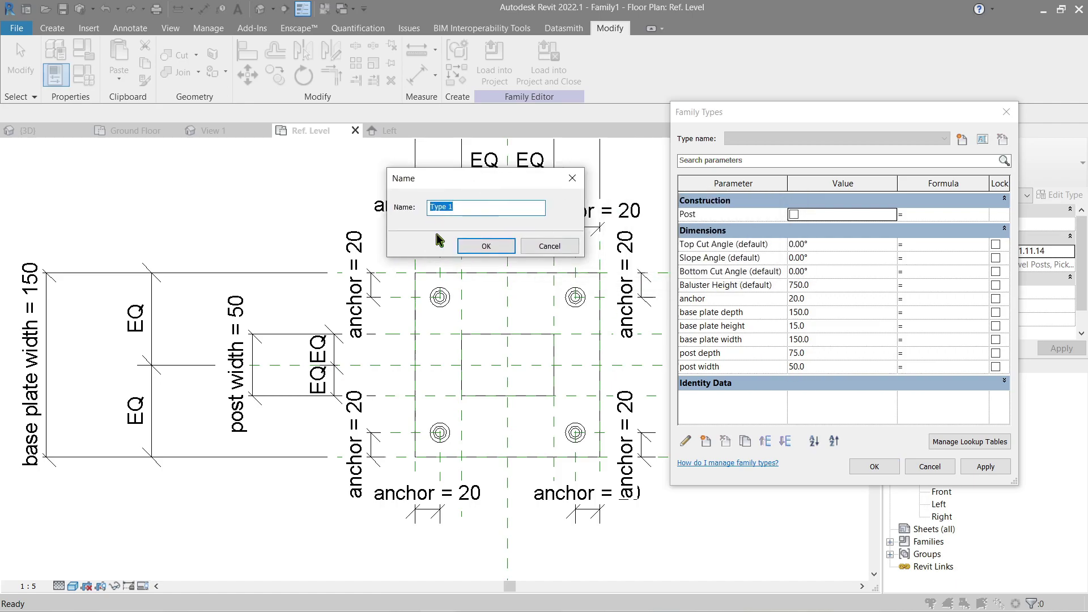
type("75x50mm")
left_click(480, 250)
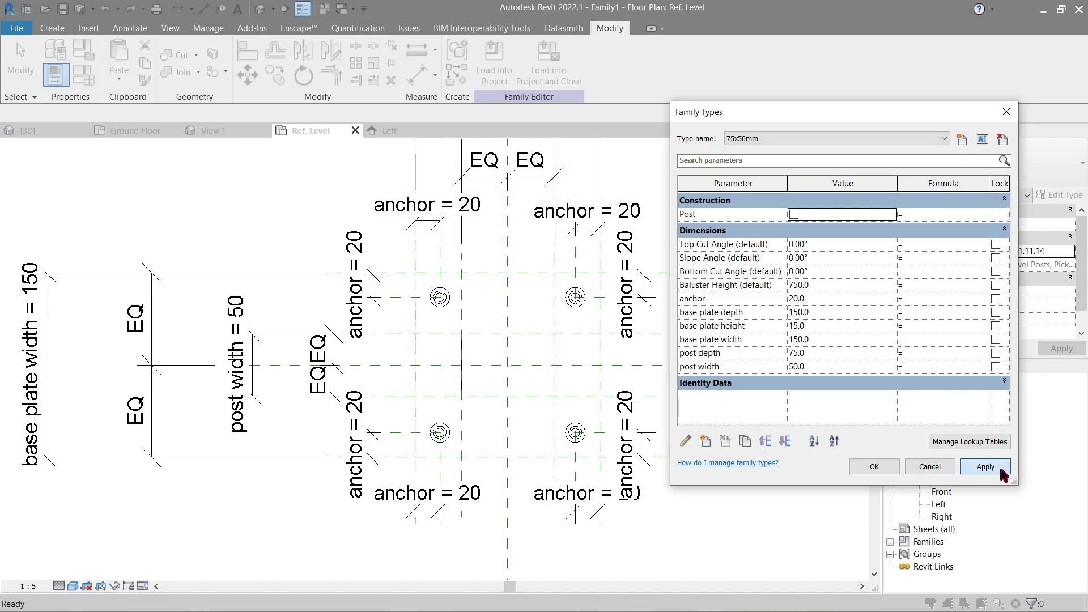
left_click(874, 466)
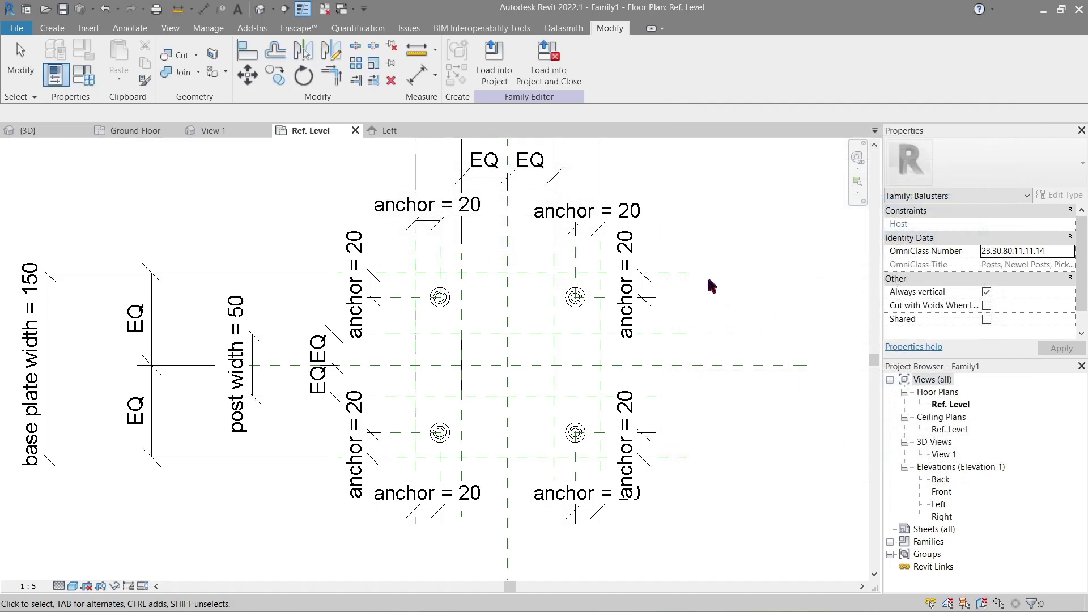
- Save the family as "Steel Post (Balluster)" in the Favorites folder, load it into the project and close it
left_click(556, 80)
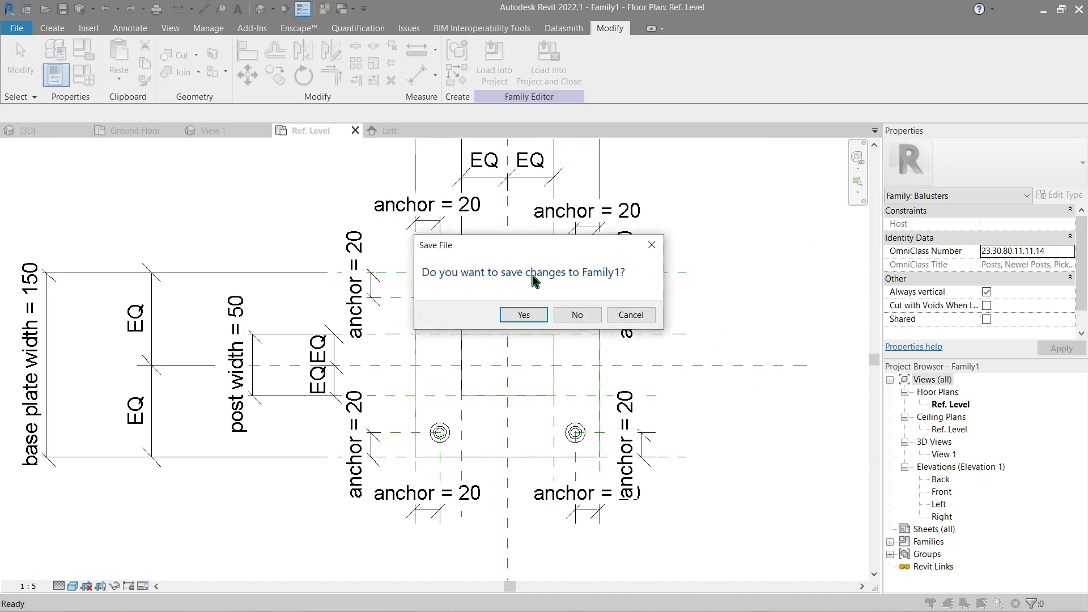
left_click(523, 315)
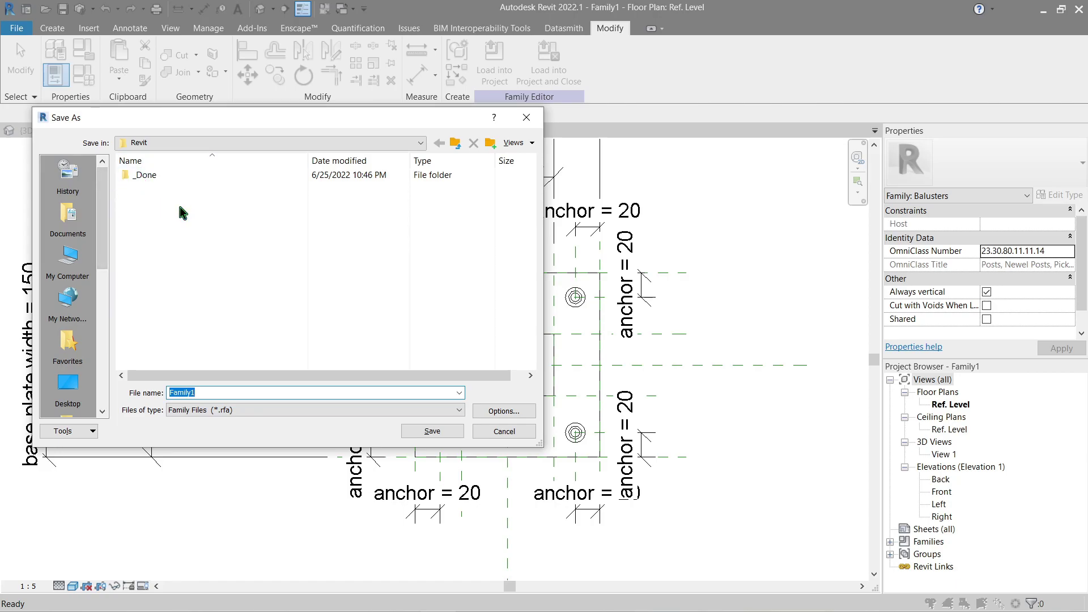
left_click(73, 345)
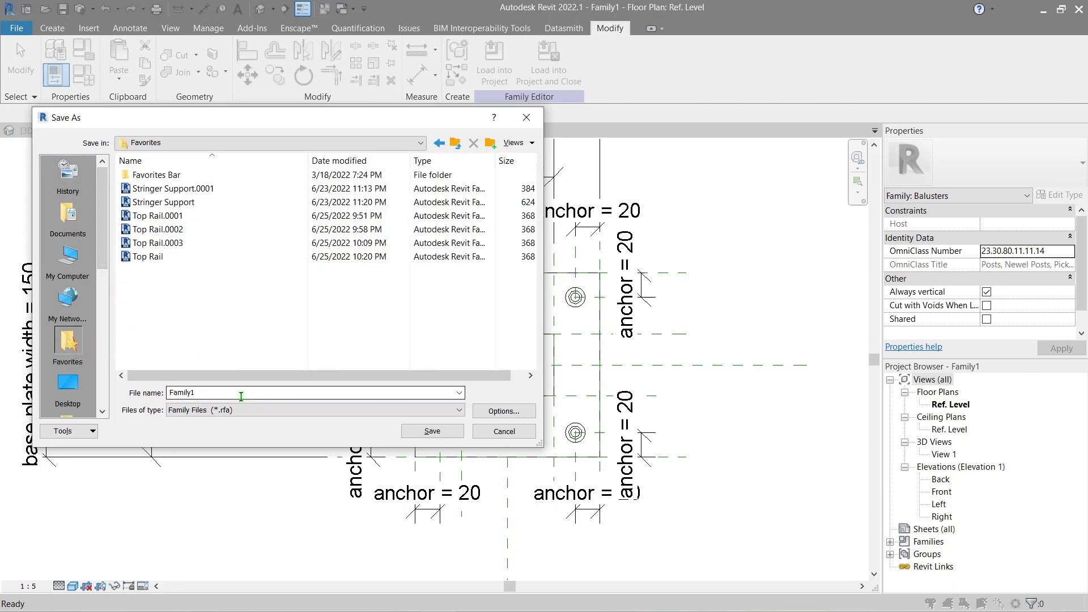
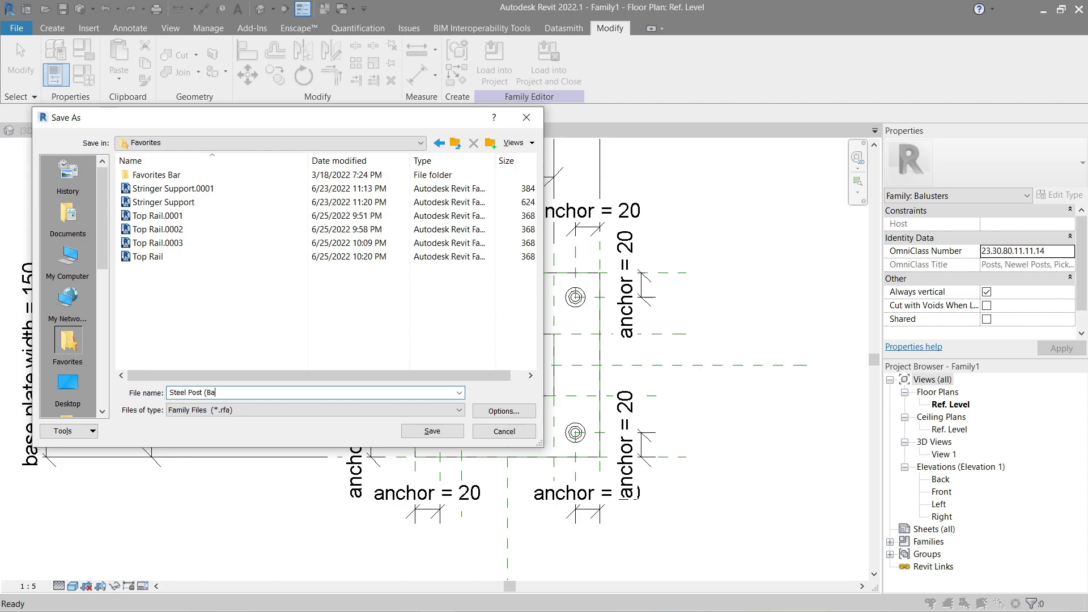
left_click(451, 434)
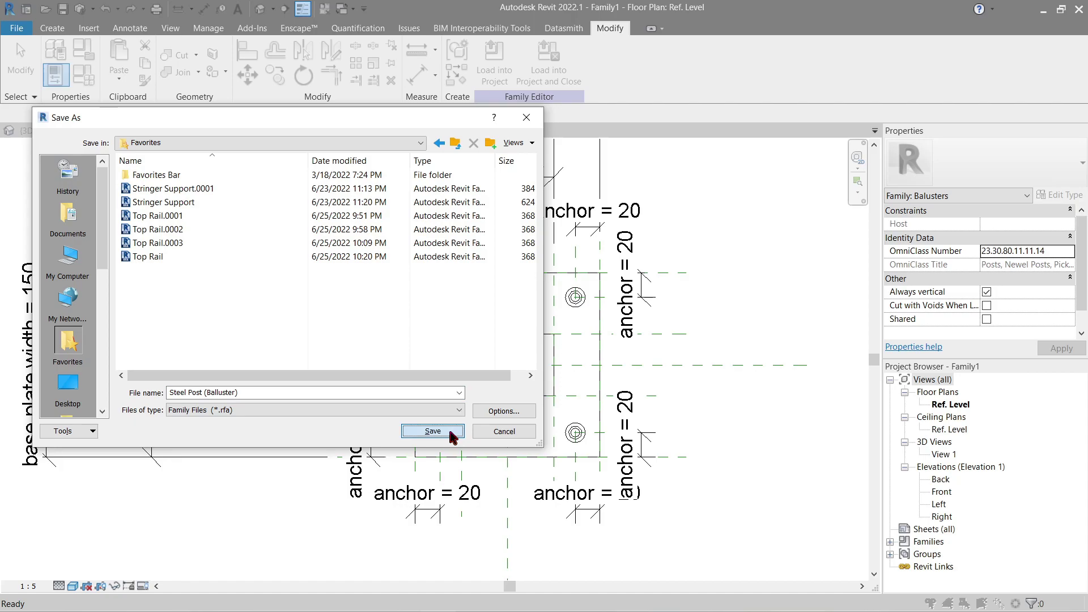
left_click(521, 61)
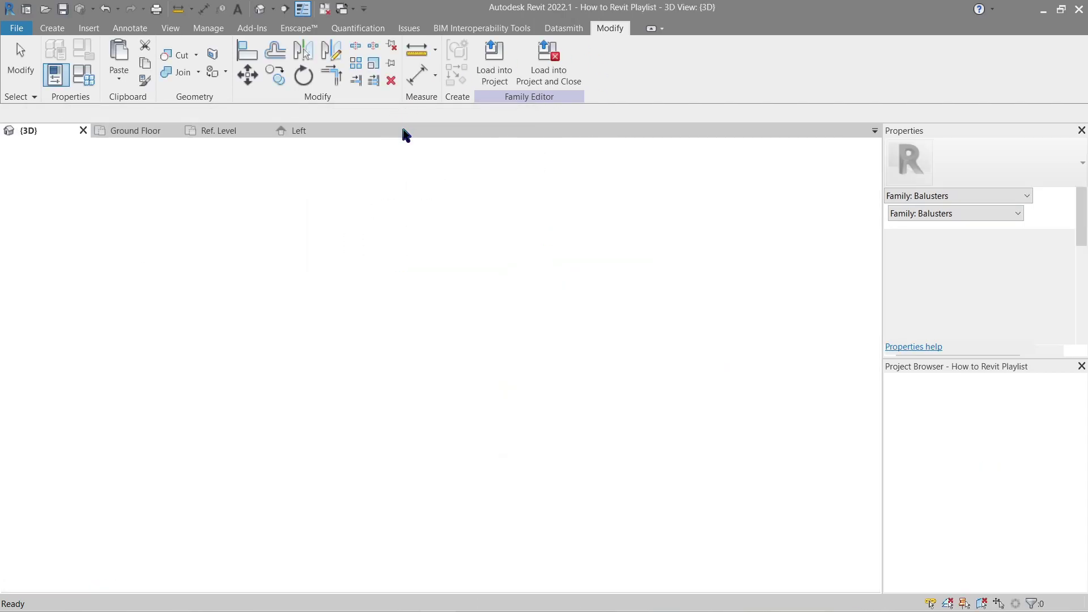
- Assign the Steel Post (Balluster) family as the regular baluster in the 900mm railing's baluster placement
left_click(53, 135)
middle_click_drag(433, 328, 434, 220, "shift")
left_click(434, 220)
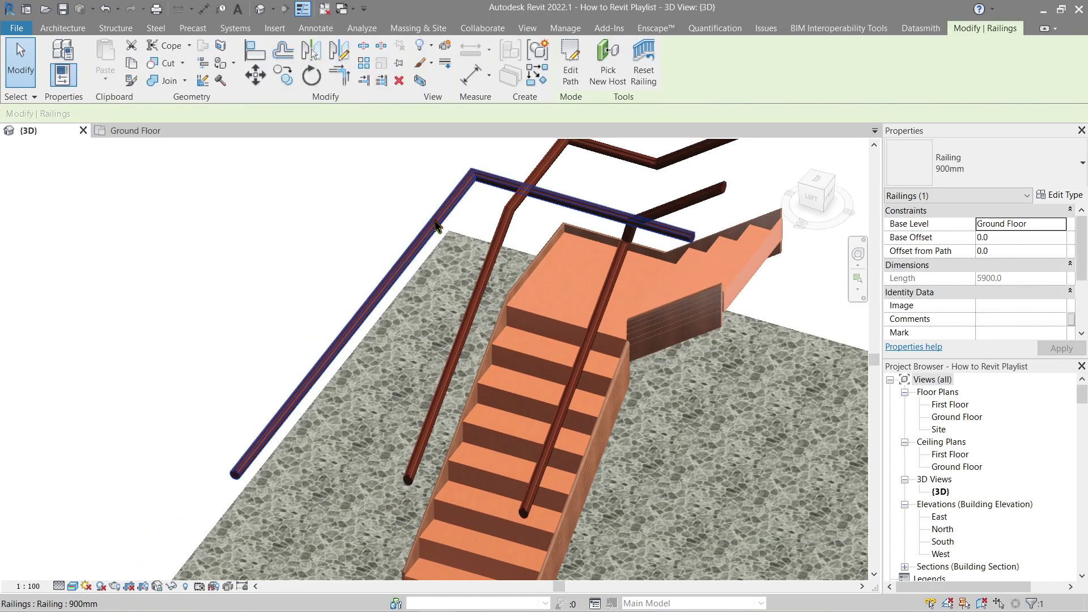
left_click(1061, 197)
left_click(894, 245)
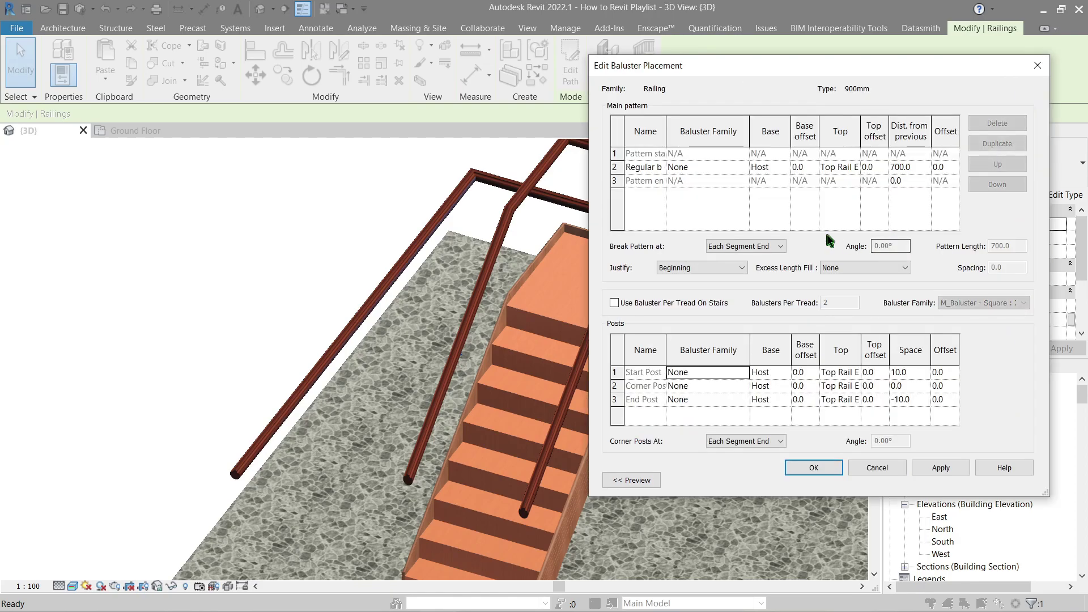
left_click(736, 167)
left_click(743, 168)
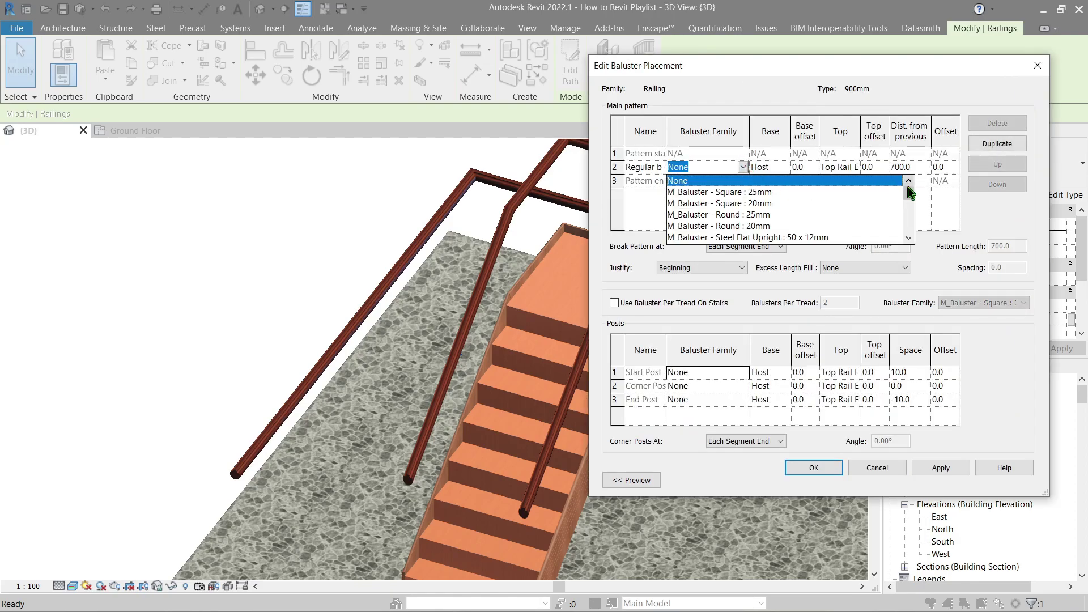
left_click_drag(910, 198, 911, 241)
left_click(791, 238)
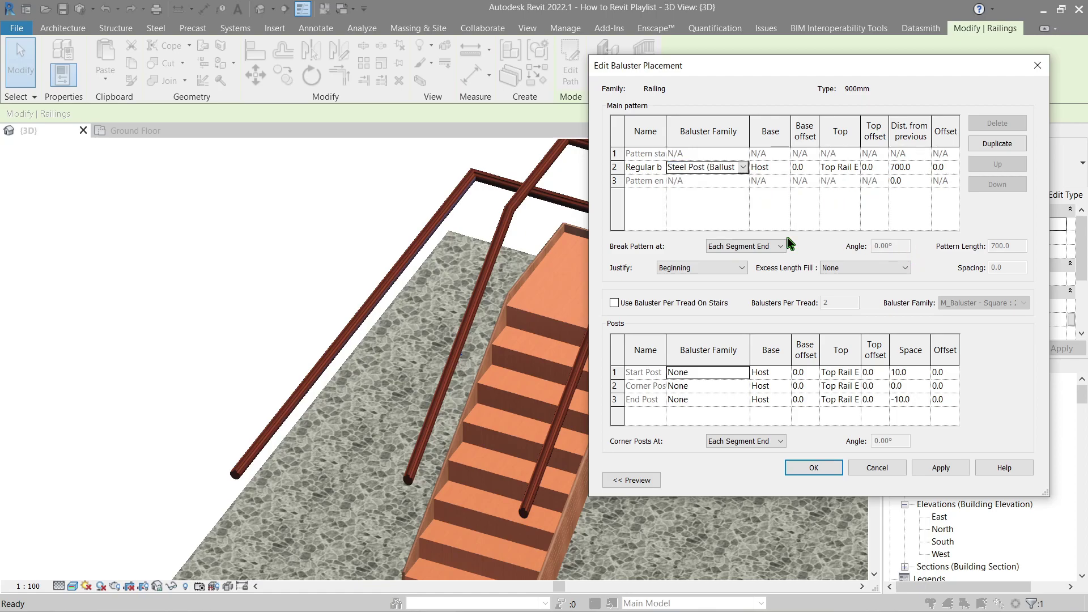
left_click(830, 469)
left_click(995, 471)
left_click(867, 471)
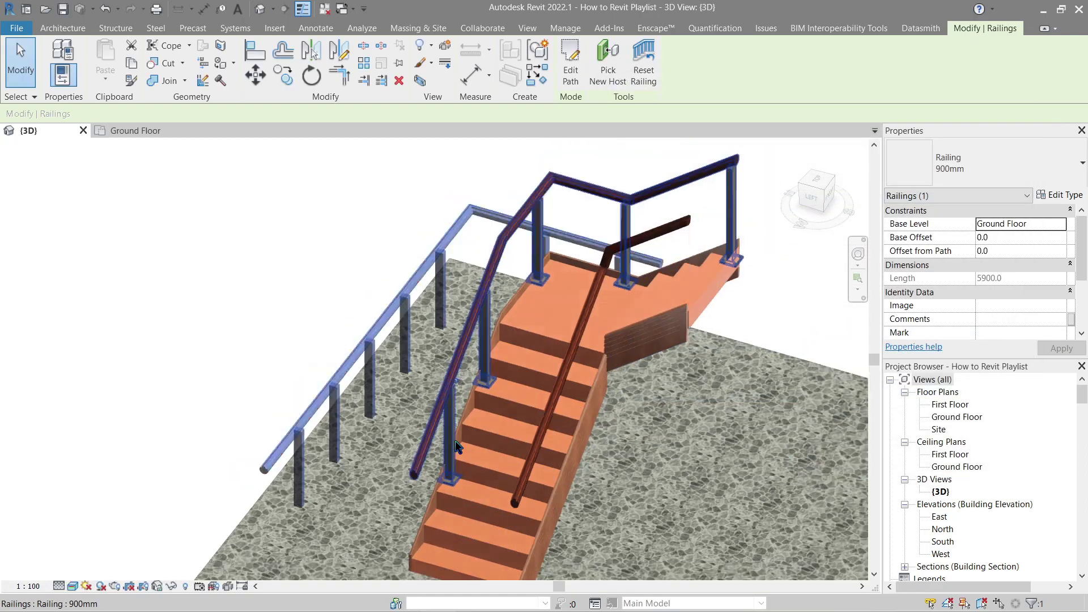
- Check the post bases against the floor's height offset and set the ground-floor railing's base offset to 50
scroll(331, 483, "up", 5)
scroll(275, 498, "up", 1)
middle_click_drag(275, 498, 319, 489)
middle_click_drag(425, 482, 439, 348, "shift")
scroll(443, 380, "down", 1)
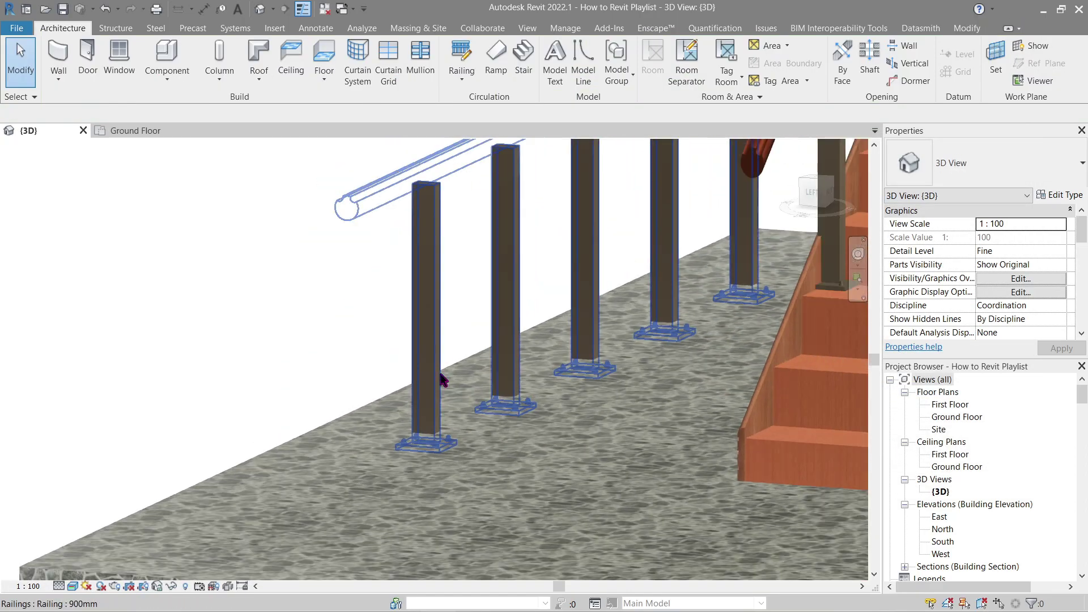
middle_click_drag(457, 440, 483, 429, "shift")
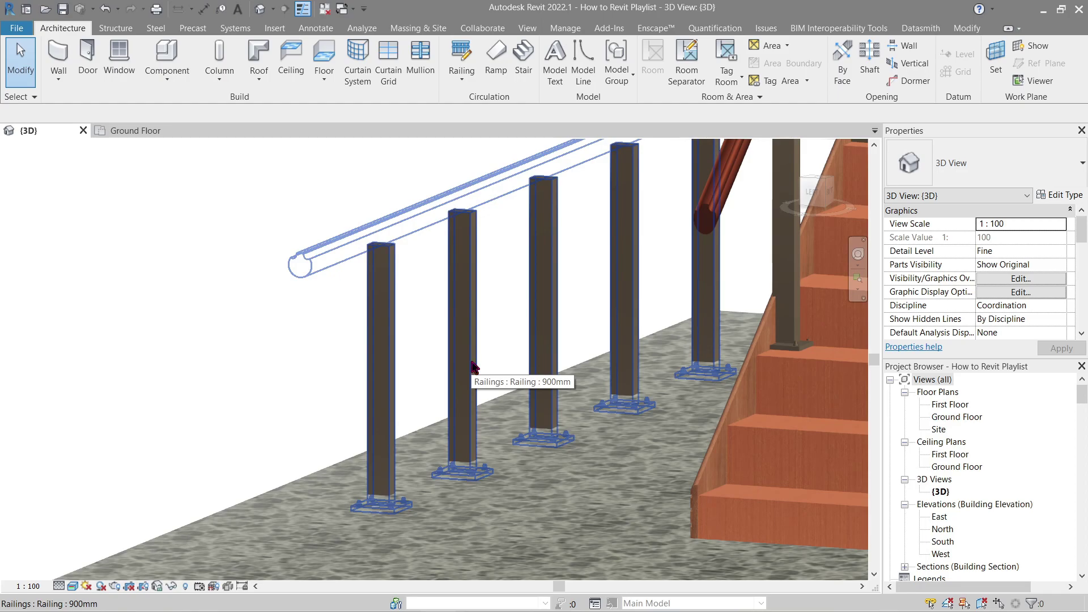
middle_click_drag(473, 366, 342, 505, "shift")
left_click(325, 548)
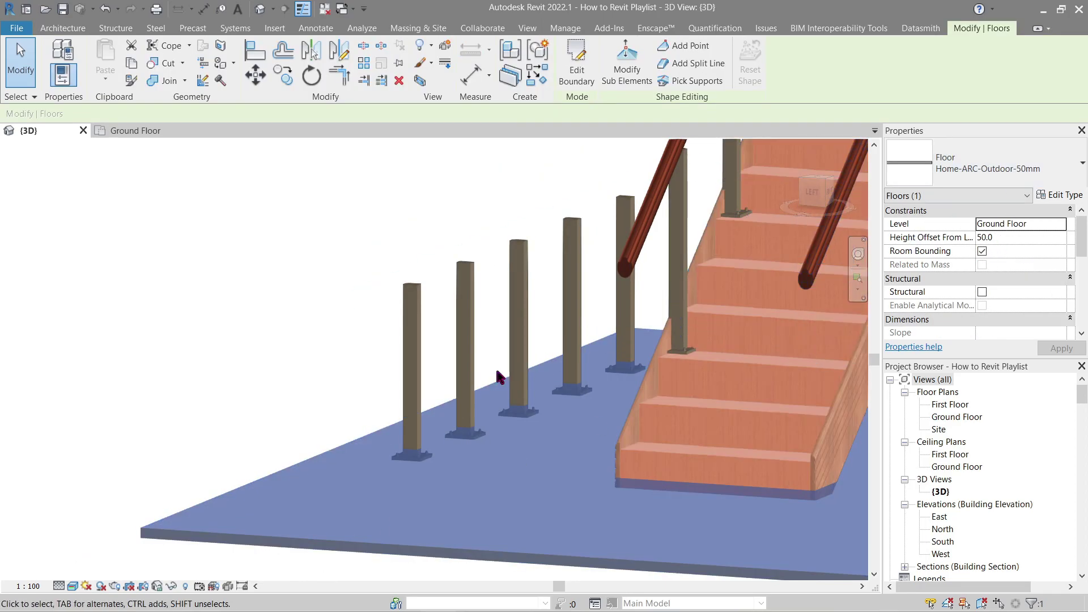
key("Escape")
left_click(472, 332)
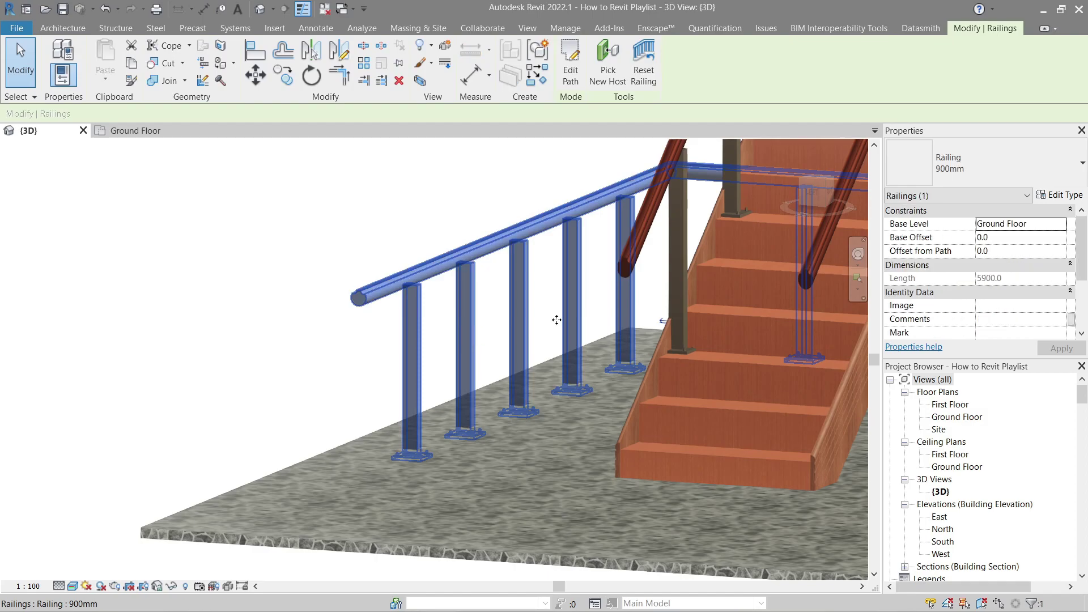
left_click(999, 237)
type("50")
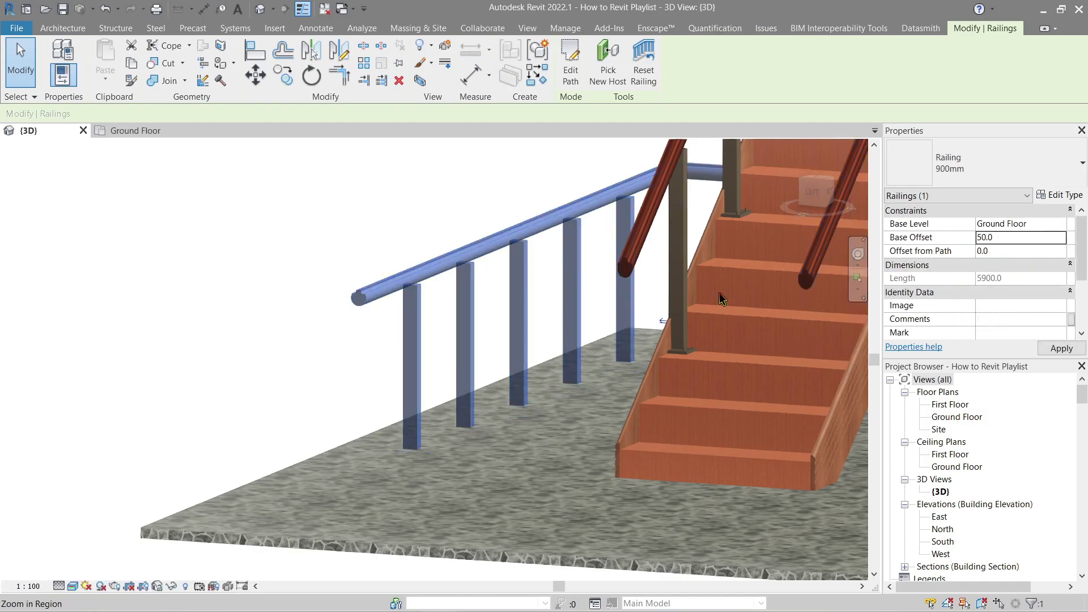
key("Escape")
- Examine the steel posts along the ground-floor railing and the stair railings from the back
scroll(397, 379, "down", 3)
middle_click_drag(396, 379, 266, 425, "shift")
scroll(471, 386, "up", 2)
scroll(449, 454, "down", 3)
left_click(447, 431)
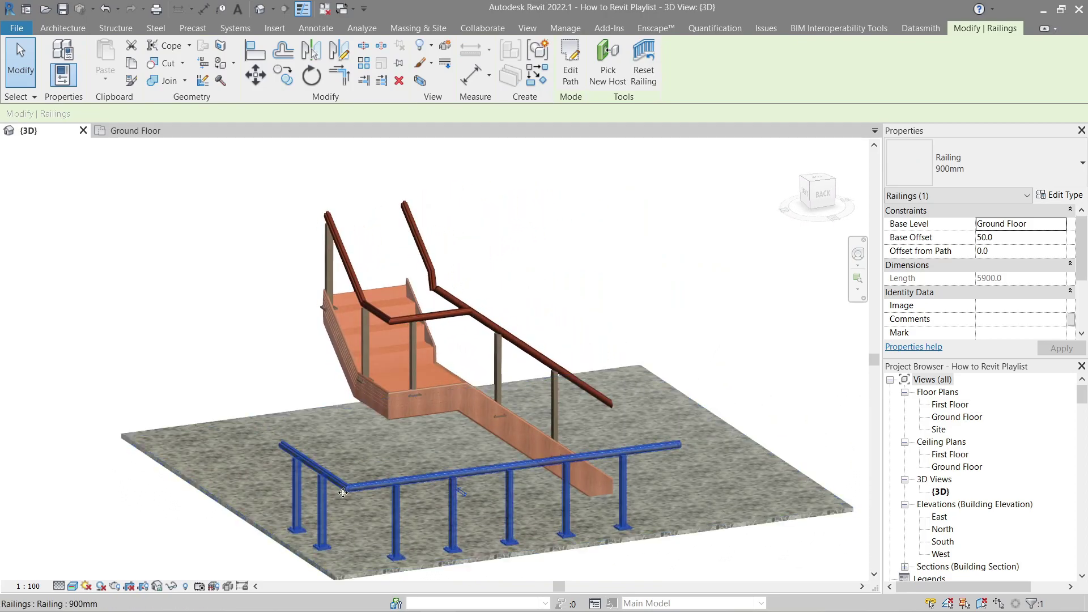
middle_click_drag(348, 496, 464, 502, "shift")
scroll(467, 499, "down", 2)
left_click(472, 482)
left_click(476, 471)
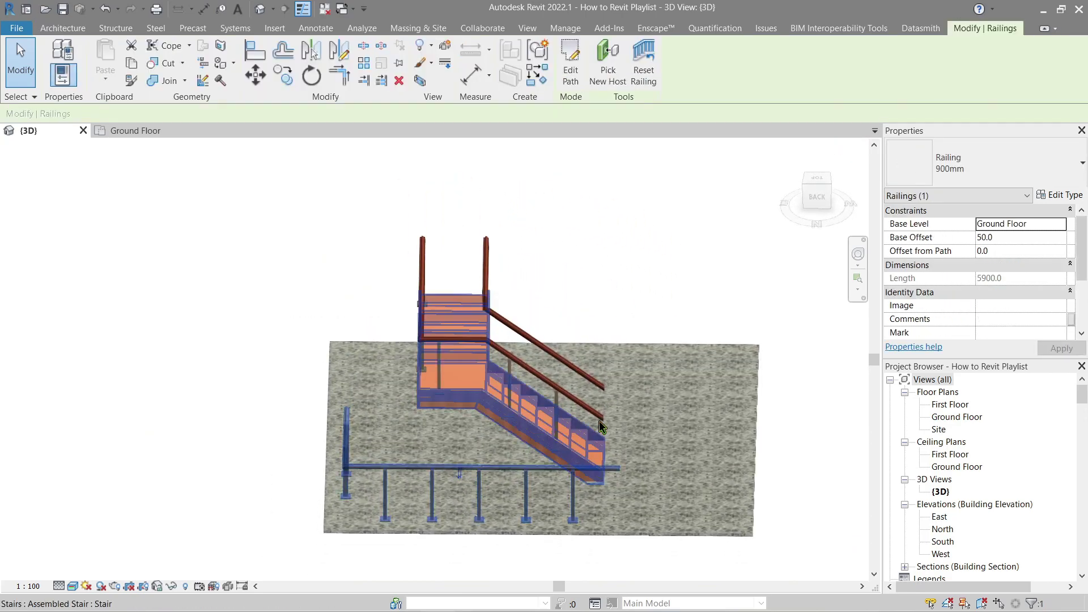
- Assign Steel Post (Balluster) : 75x50mm as the start post in the 900mm railing type's baluster placement
left_click(1053, 195)
left_click(878, 237)
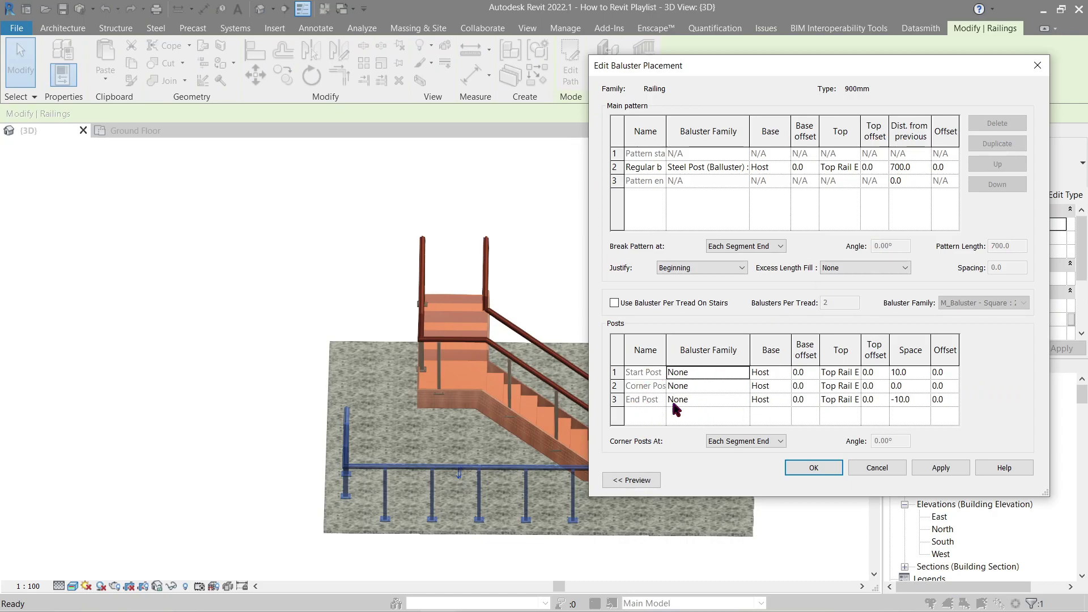
left_click(709, 374)
left_click(732, 167)
left_click(725, 166)
left_click(713, 371)
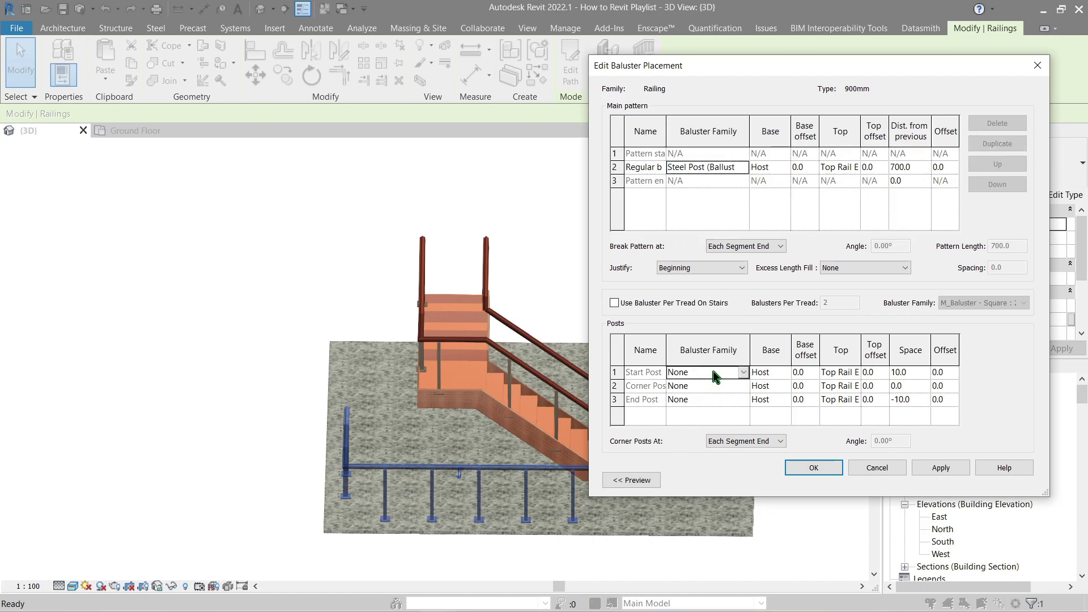
left_click(702, 372)
type("Steel Post (Balluster) : 75x50mm")
- Assign Steel Post (Balluster) : 75x50mm to the corner and end posts of the 900mm railing type and apply the changes
left_click(702, 387)
left_click(701, 388)
double_click(693, 389)
type("Steel Post (Balluster) : 75x50mm")
left_click(703, 401)
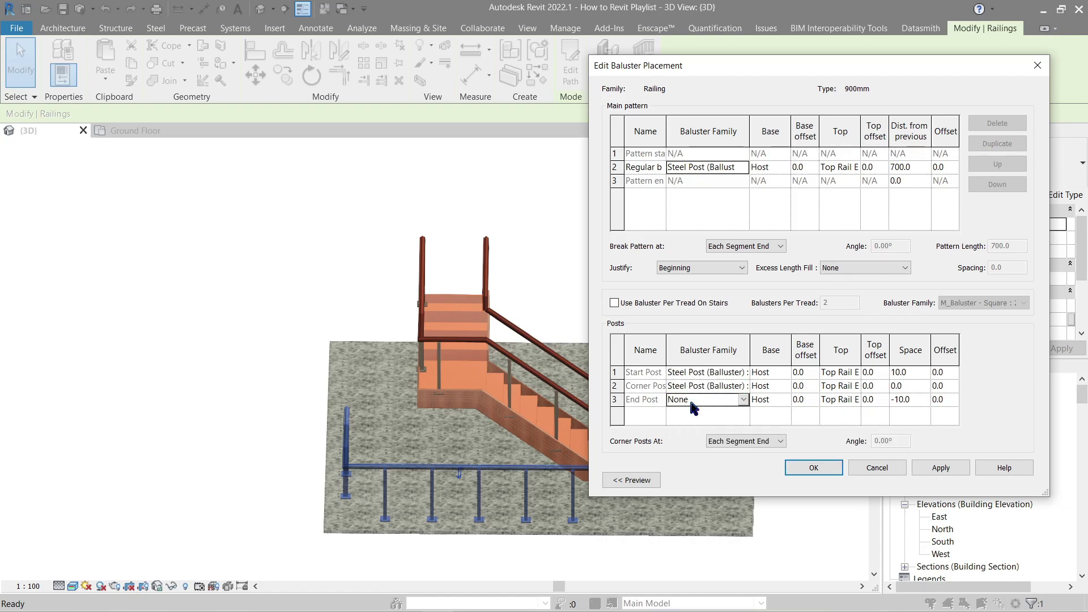
double_click(690, 402)
type("Steel Post (Balluster) : 75x50mm")
left_click(702, 414)
left_click(940, 470)
left_click(810, 469)
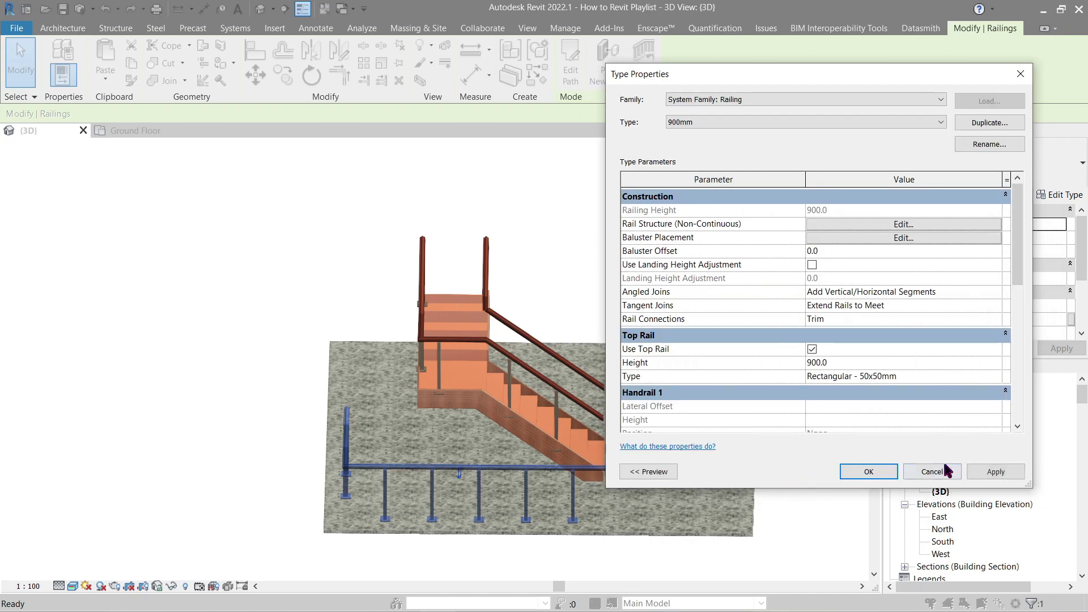
left_click(995, 473)
left_click(868, 472)
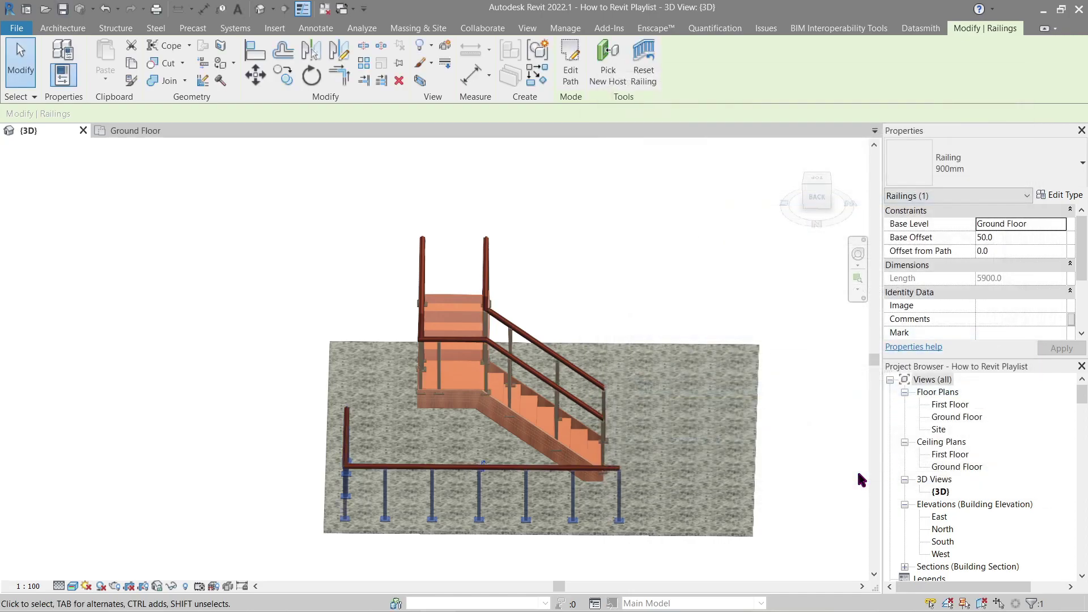
key("Escape")
- Examine the post spacing and base plates along the ground-floor railing from the right side and from a corner view
middle_click_drag(640, 487, 482, 448, "shift")
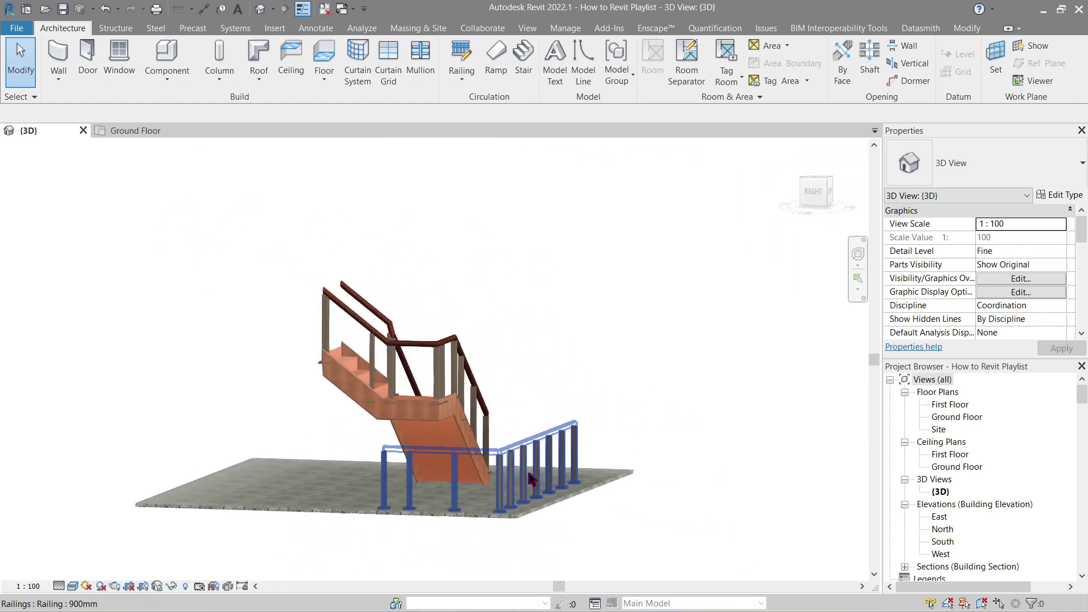
left_click(834, 199)
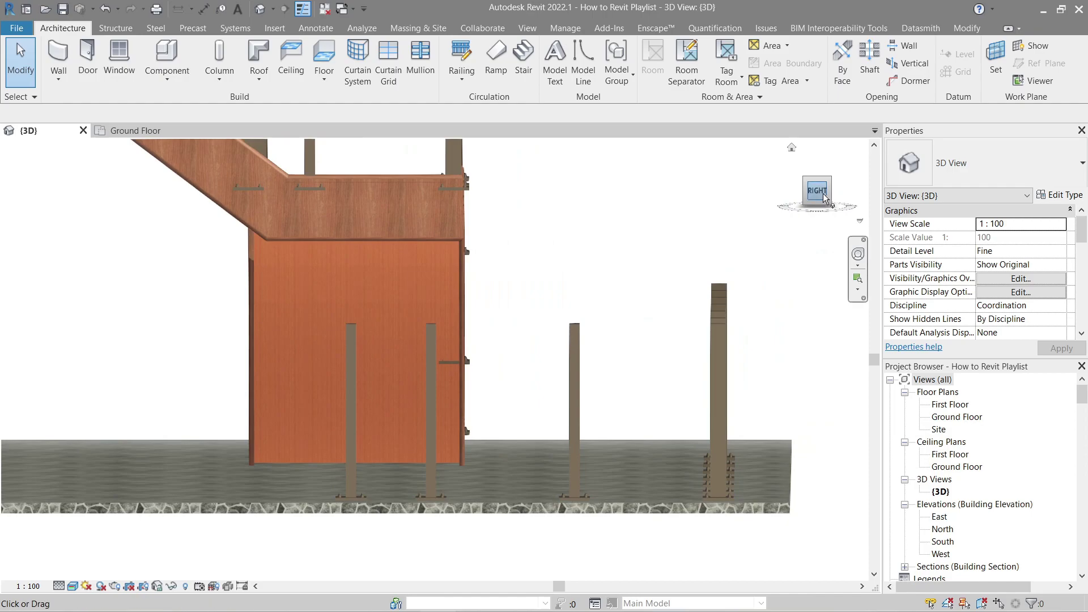
left_click(820, 196)
scroll(524, 401, "up", 6)
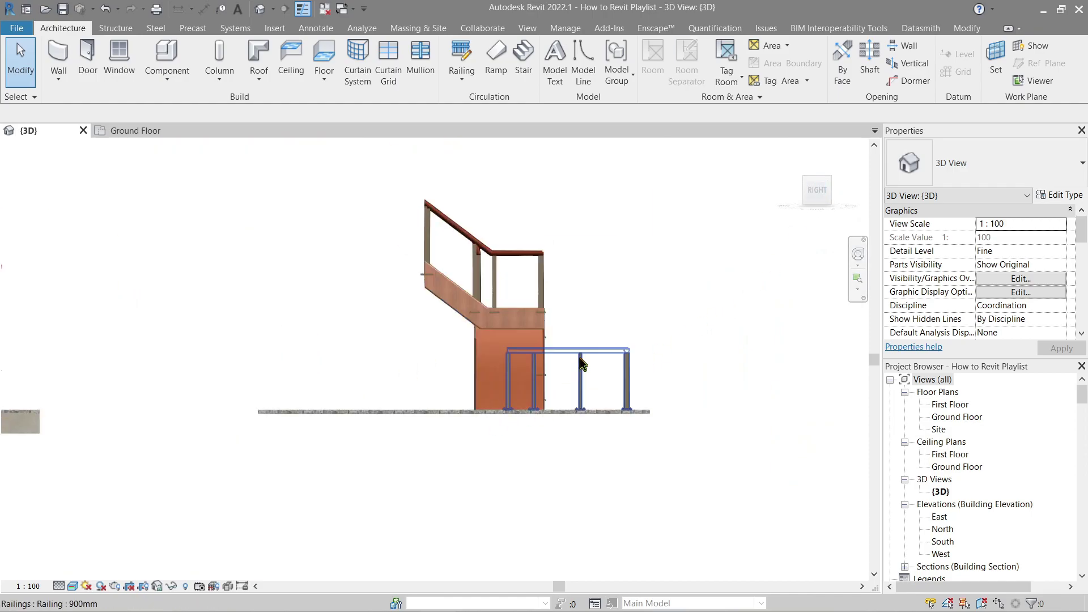
left_click(586, 396)
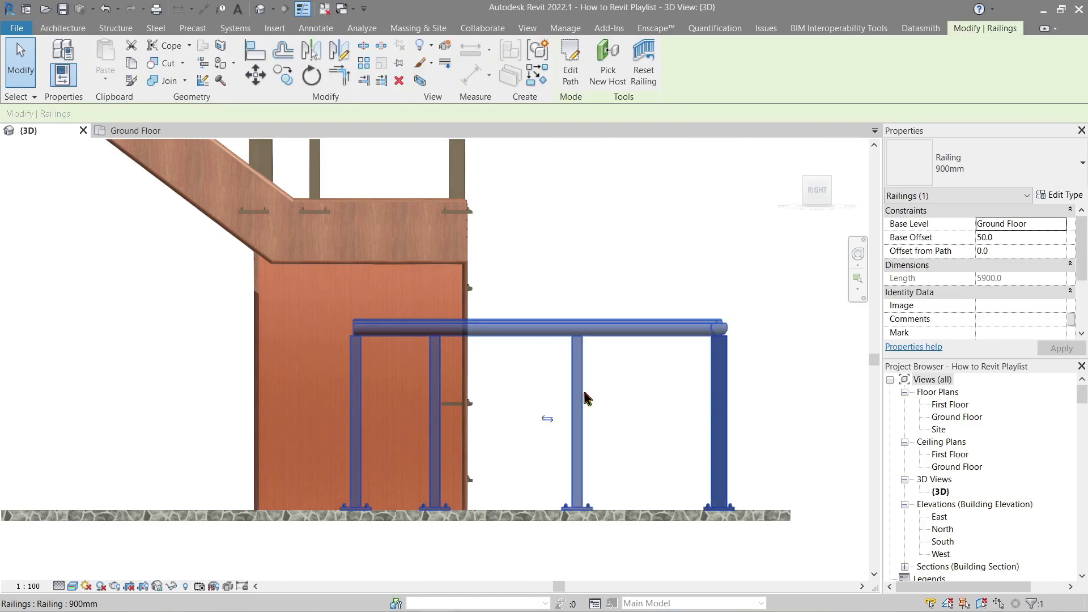
scroll(586, 396, "down", 4)
middle_click_drag(697, 280, 615, 390, "shift")
scroll(614, 390, "down", 1)
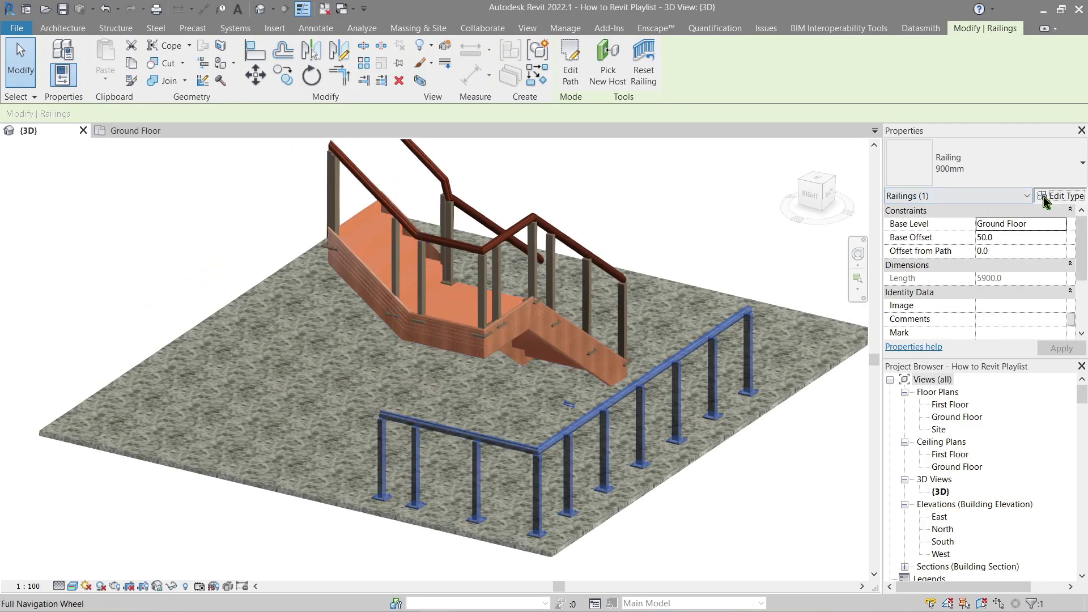
- Set the baluster pattern justification of the 900mm railing type to Spread Pattern To Fit
left_click(1048, 196)
left_click_drag(647, 81, 165, 31)
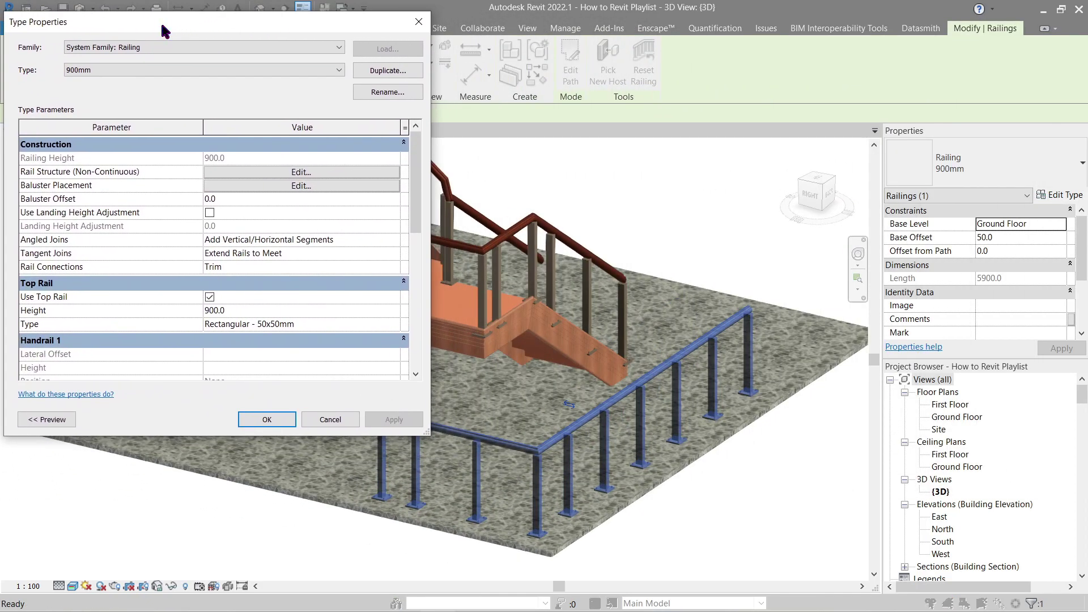
left_click(272, 186)
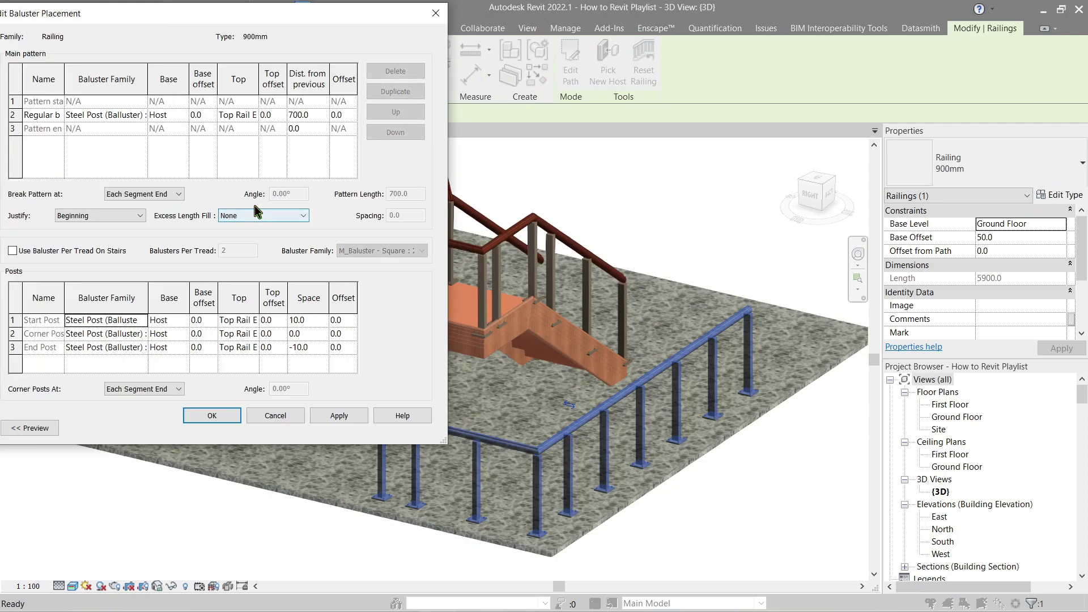
left_click_drag(203, 15, 228, 15)
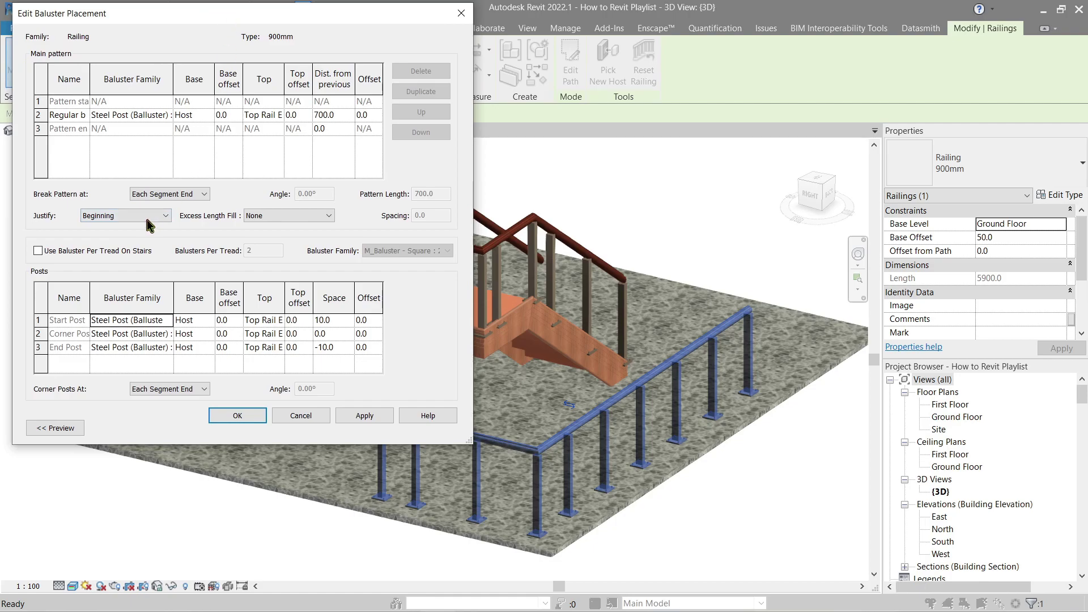
left_click(116, 218)
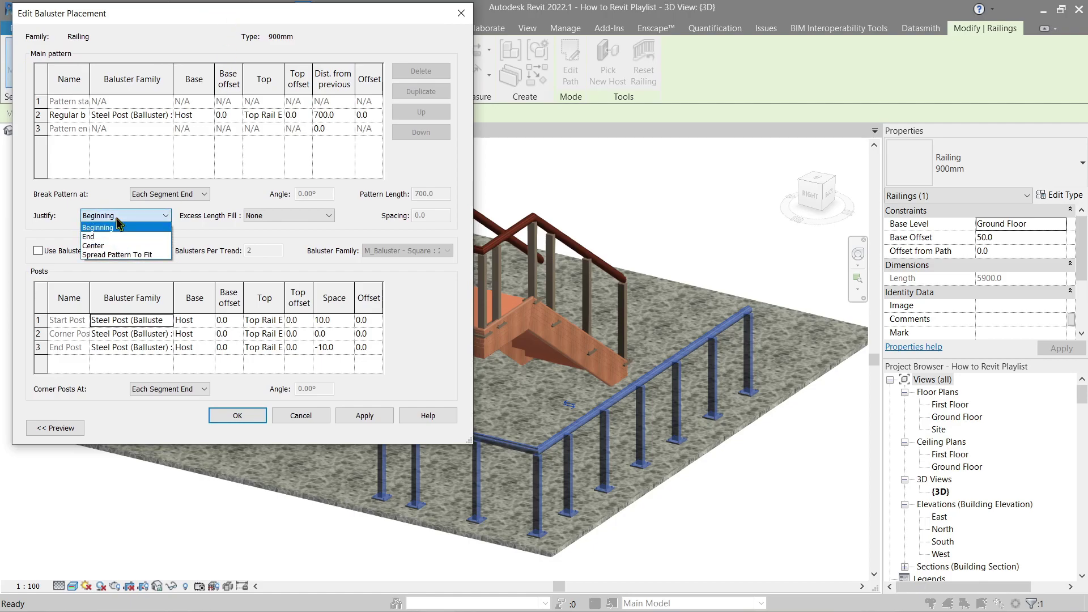
left_click(118, 255)
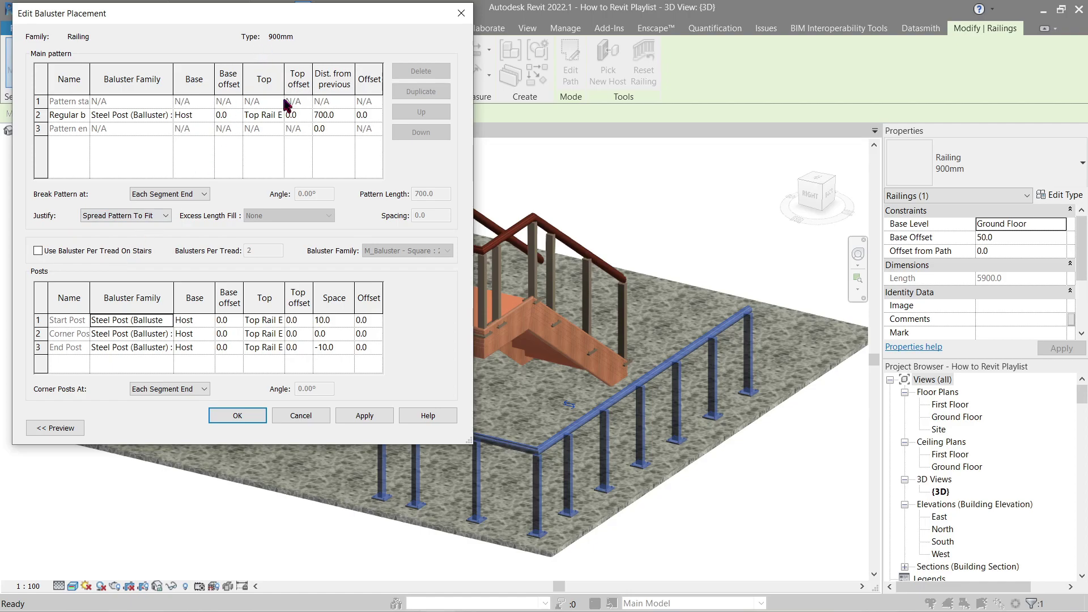
- Set the regular baluster's distance from previous to 800 in the 900mm railing type and apply the changes
left_click(336, 116)
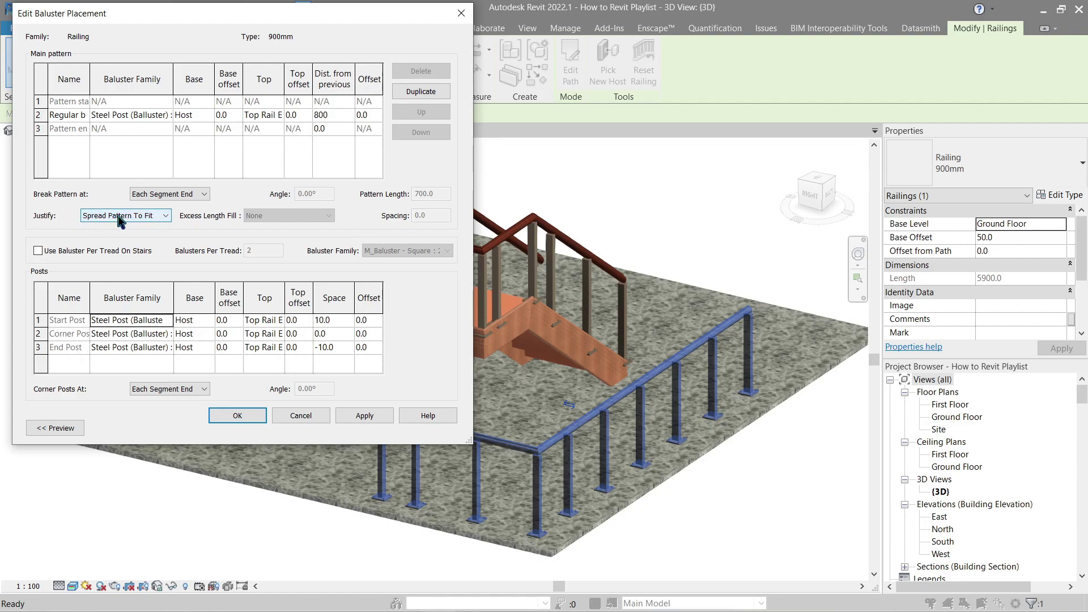
left_click(367, 416)
left_click(237, 416)
left_click(419, 420)
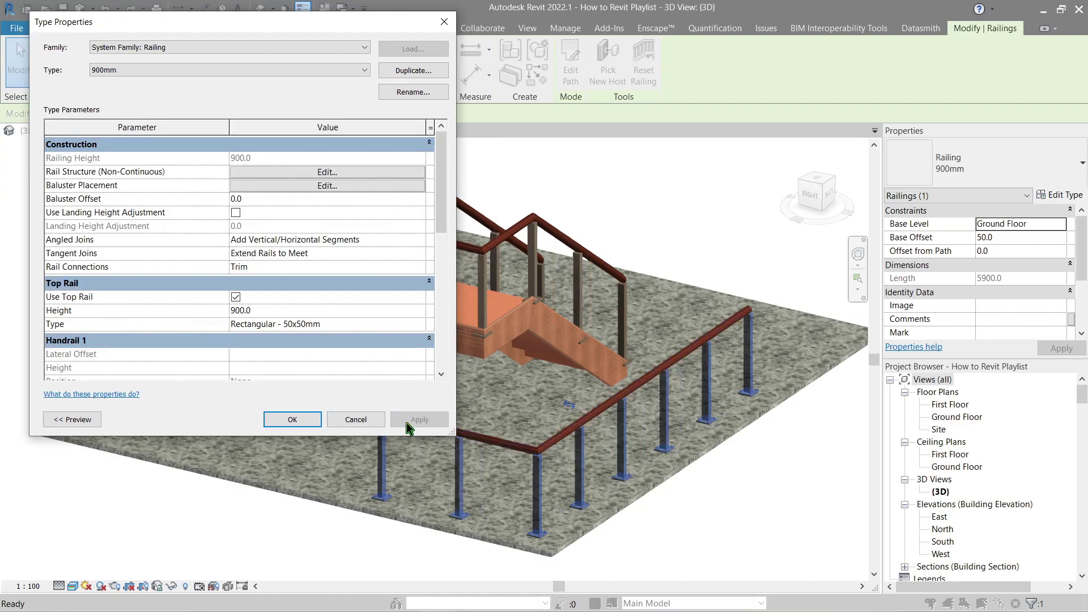
left_click(292, 419)
key("Escape")
- Change the stair's outer railing to the 900mm Pipe type
middle_click_drag(594, 505, 408, 444, "shift")
middle_click_drag(538, 424, 425, 384, "shift")
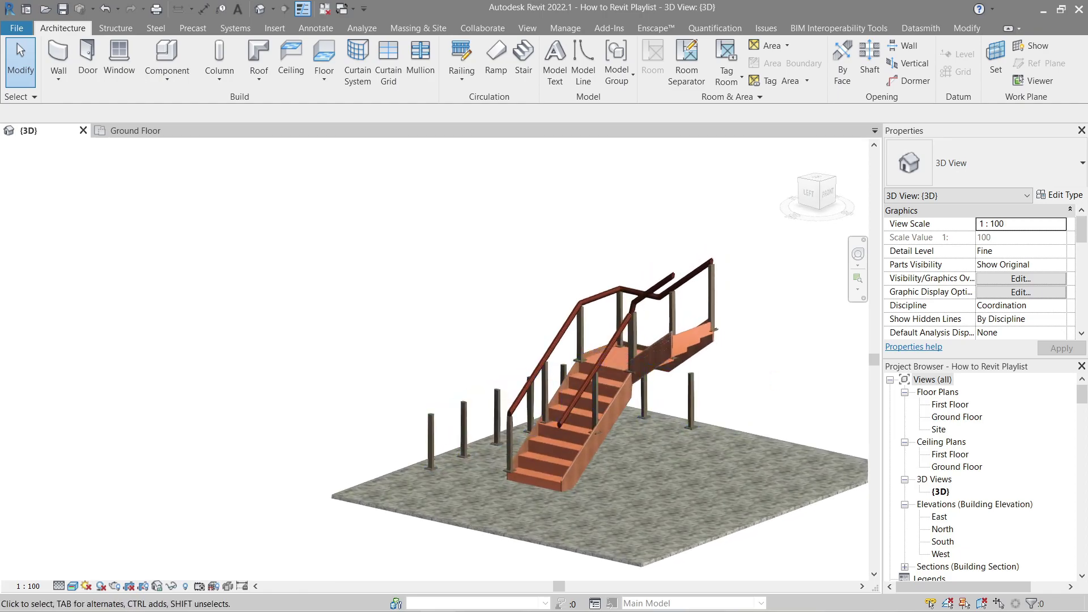
scroll(481, 299, "up", 6)
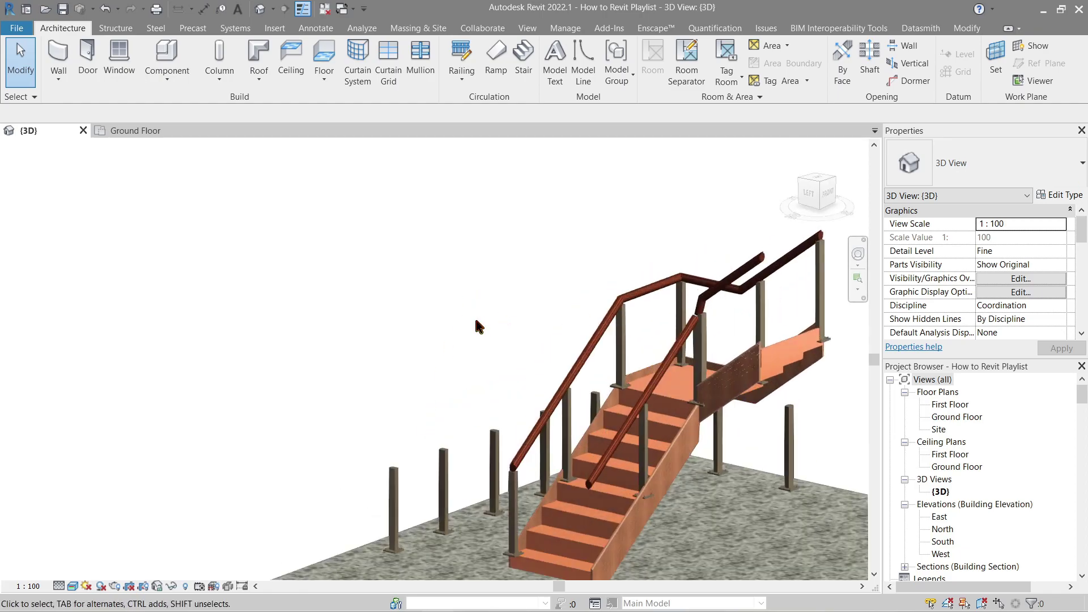
scroll(504, 363, "down", 5)
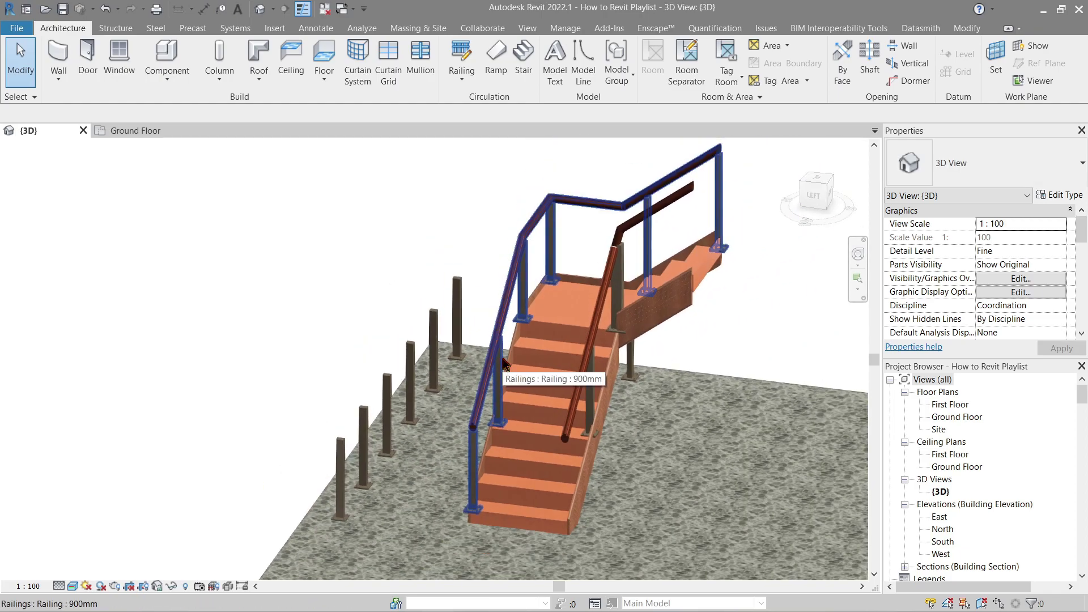
left_click(481, 336)
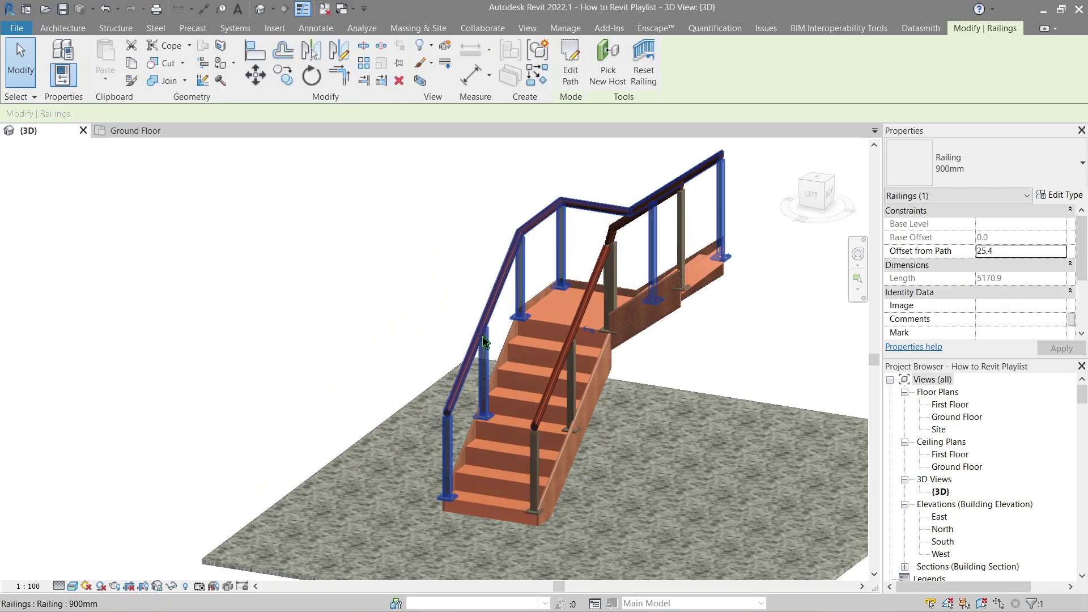
left_click(1037, 176)
left_click(986, 254)
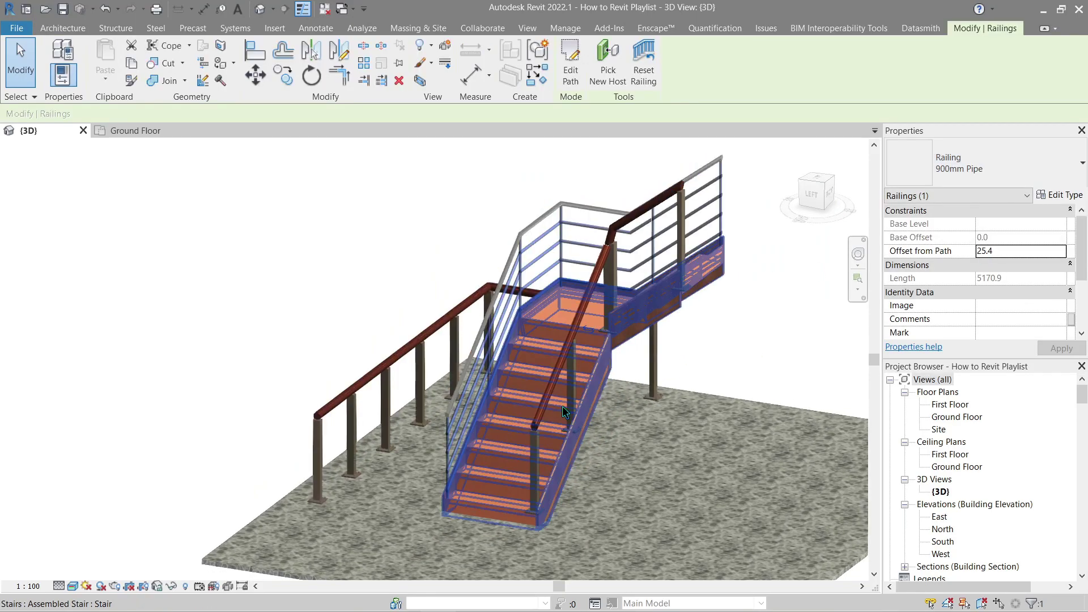
key("Escape")
- Delete the stair's inner 900mm railing
scroll(490, 489, "up", 5)
middle_click_drag(527, 431, 469, 433, "shift")
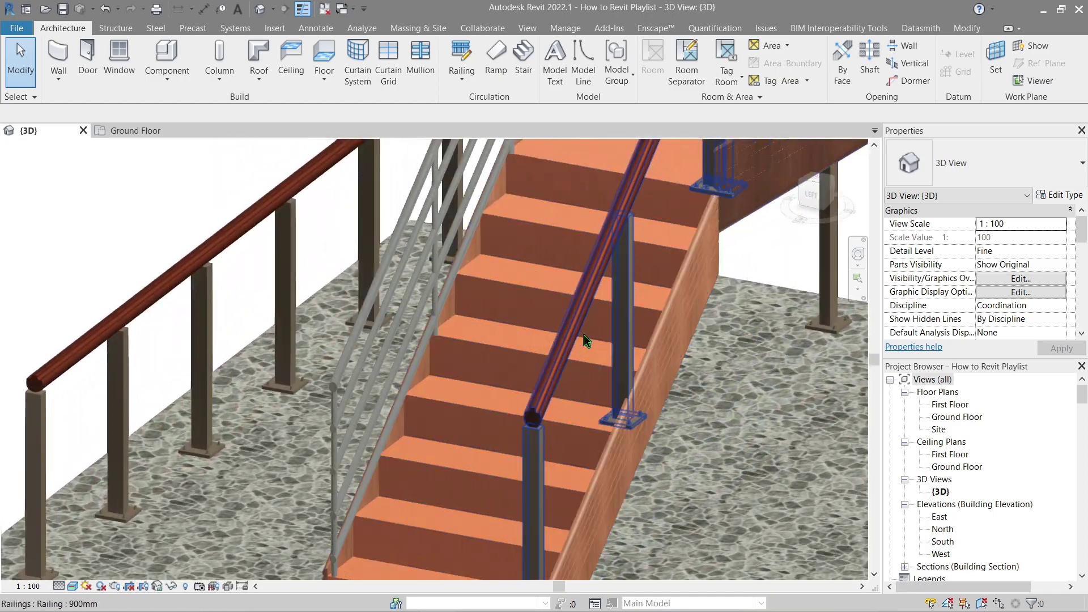
left_click(619, 343)
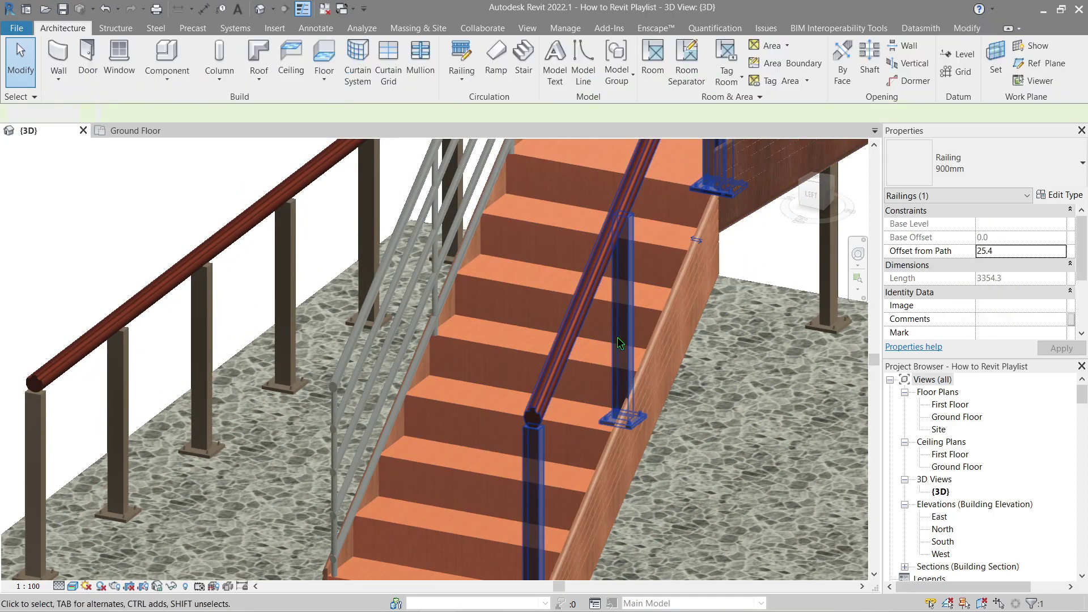
key("Escape")
- Examine how the pipe railing's balusters and rails sit along the stair treads and stringer
scroll(458, 403, "up", 4)
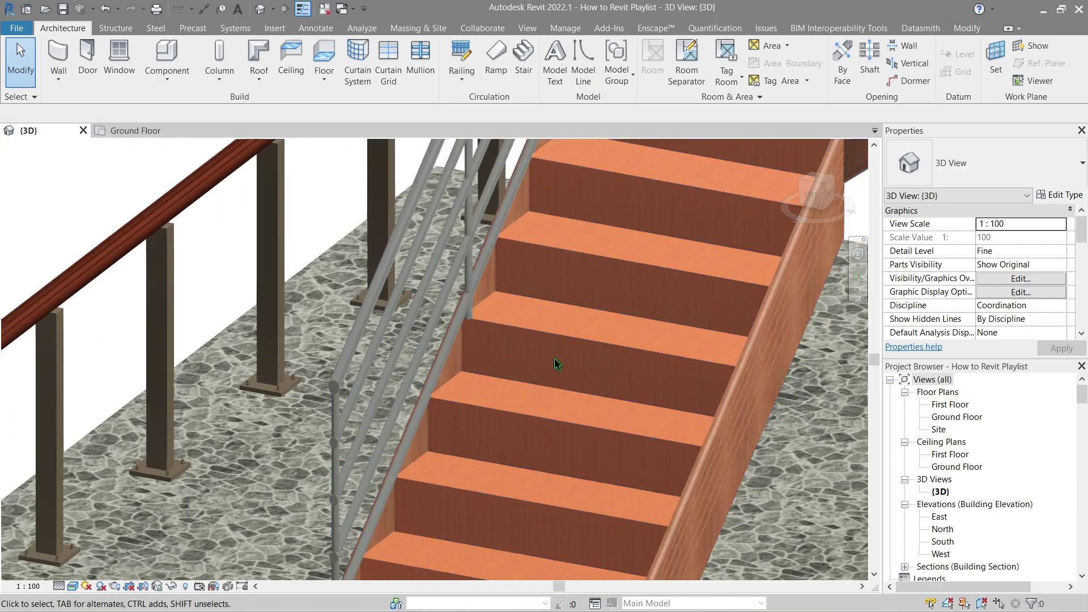
middle_click_drag(258, 306, 270, 260, "shift")
scroll(330, 499, "up", 5)
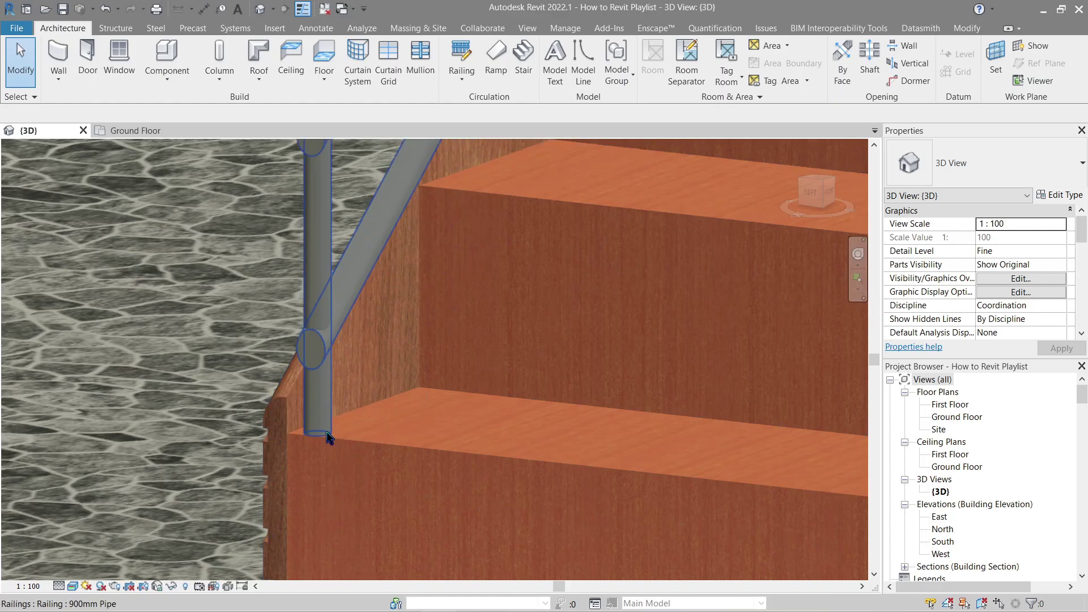
scroll(332, 447, "down", 3)
middle_click_drag(414, 322, 357, 603)
middle_click_drag(535, 247, 512, 389)
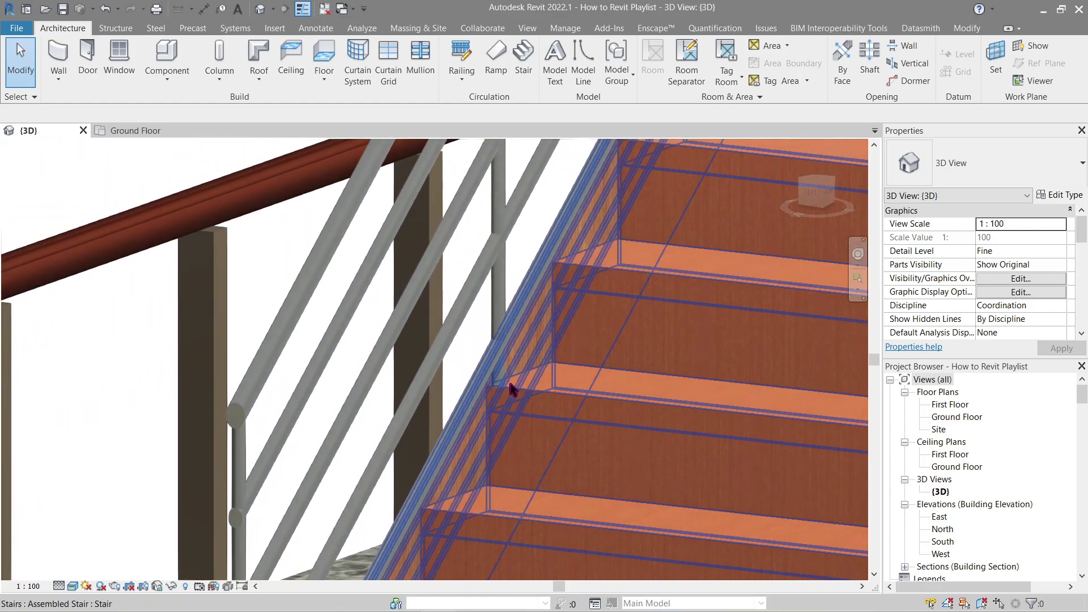
scroll(512, 389, "up", 3)
scroll(667, 398, "down", 3)
scroll(666, 399, "down", 6)
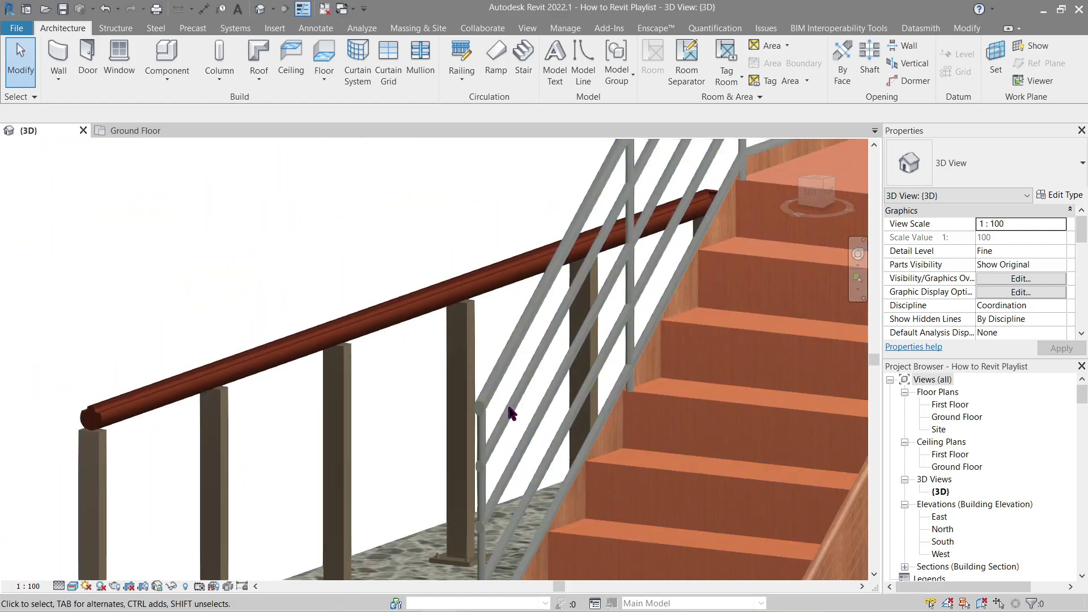
scroll(475, 460, "down", 4)
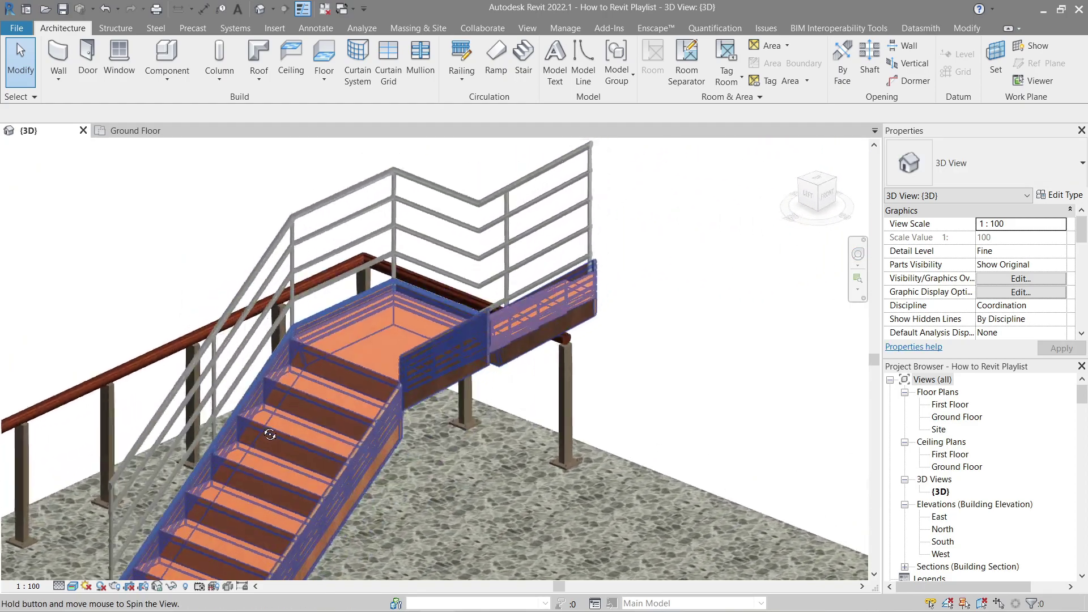
- Set the regular baluster family to None in the baluster placement of the stair's 900mm Pipe railing
left_click(391, 235)
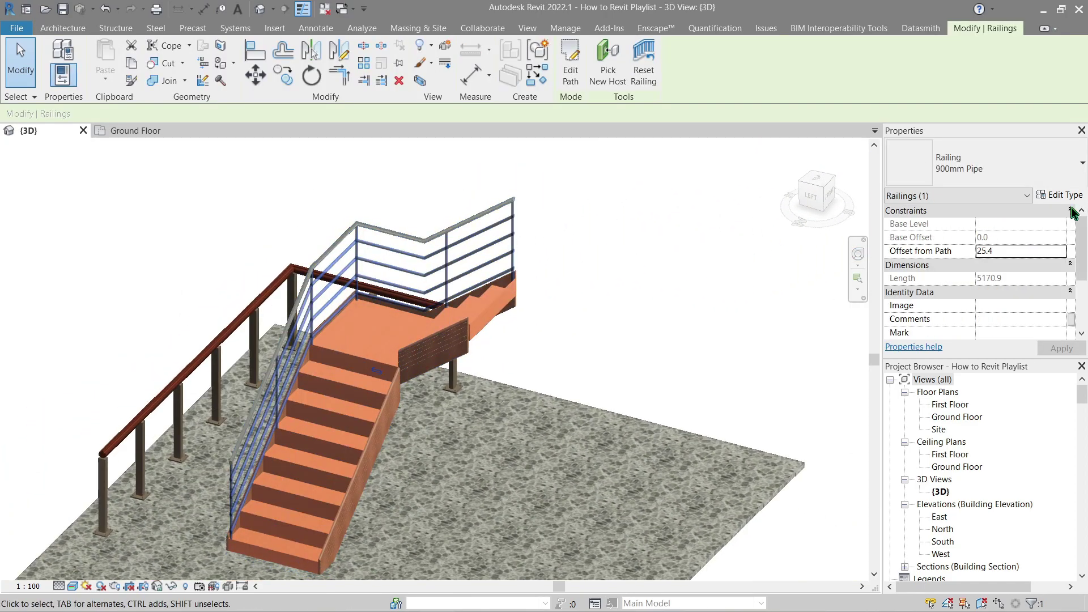
left_click(1055, 195)
left_click_drag(277, 32, 786, 135)
left_click(831, 294)
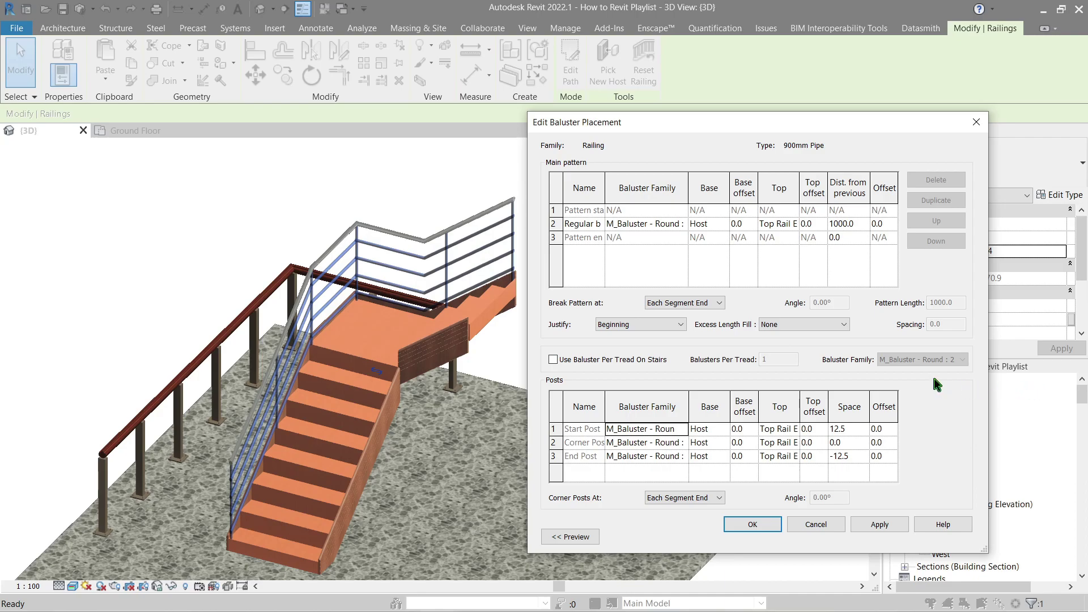
left_click(682, 225)
left_click(682, 224)
left_click(666, 238)
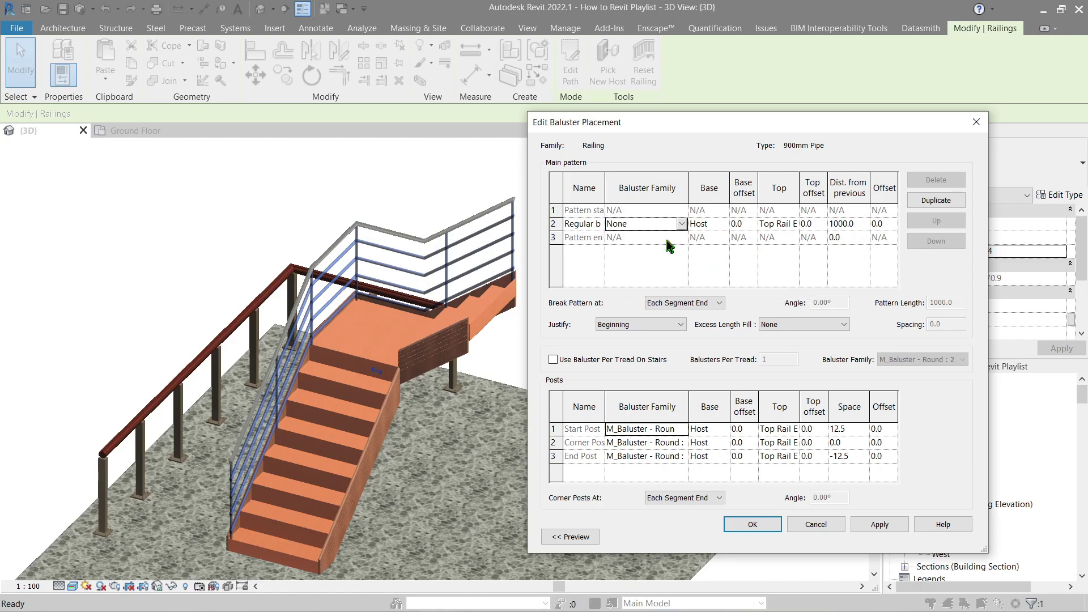
- Enable Use Baluster Per Tread On Stairs, set the justification to Spread Pattern To Fit and accept the 900mm Pipe baluster placement
left_click(575, 362)
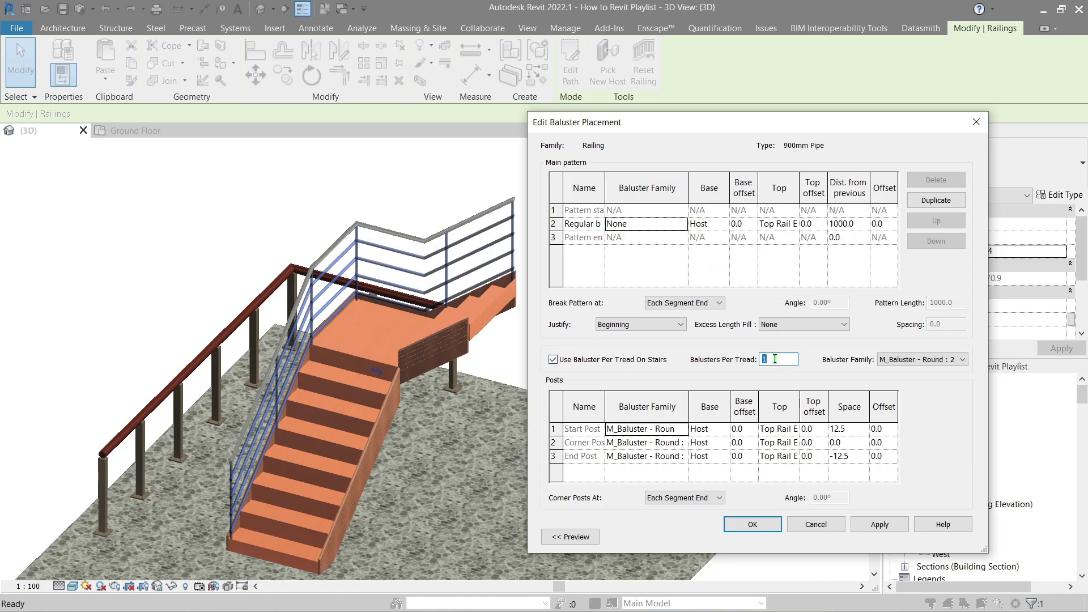
left_click(661, 328)
left_click(652, 362)
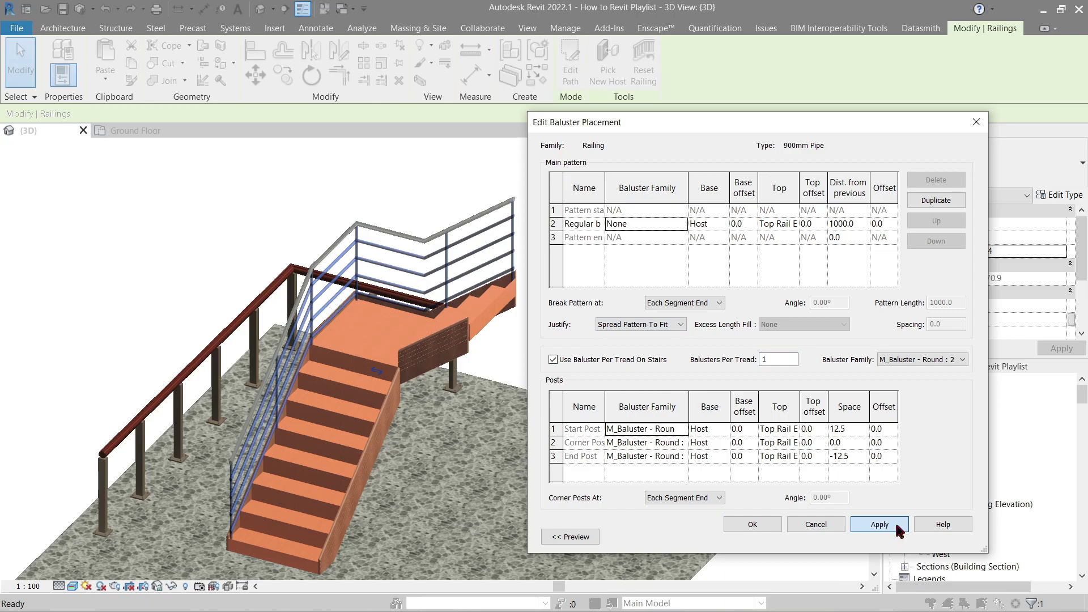
left_click(760, 524)
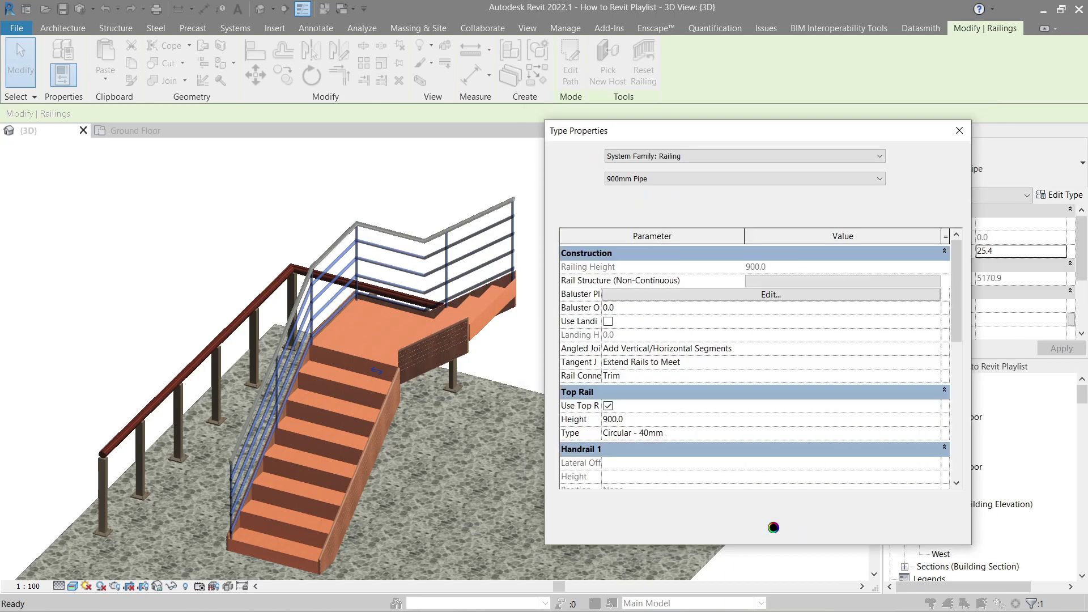
- Apply the 900mm Pipe railing type changes and check how its balusters sit on the stair treads
left_click(936, 528)
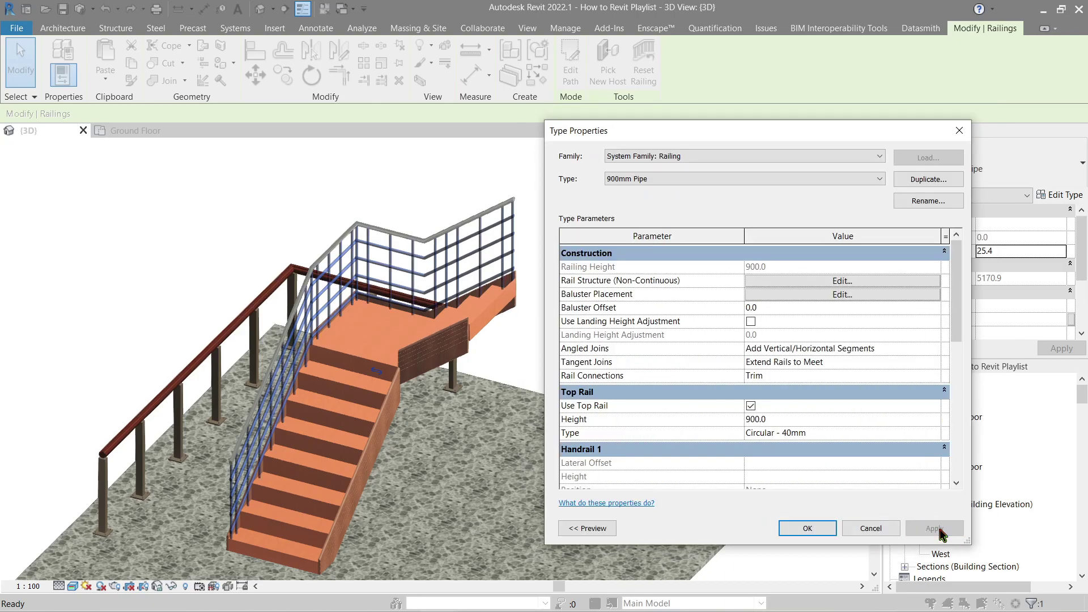
left_click(806, 528)
scroll(328, 513, "up", 8)
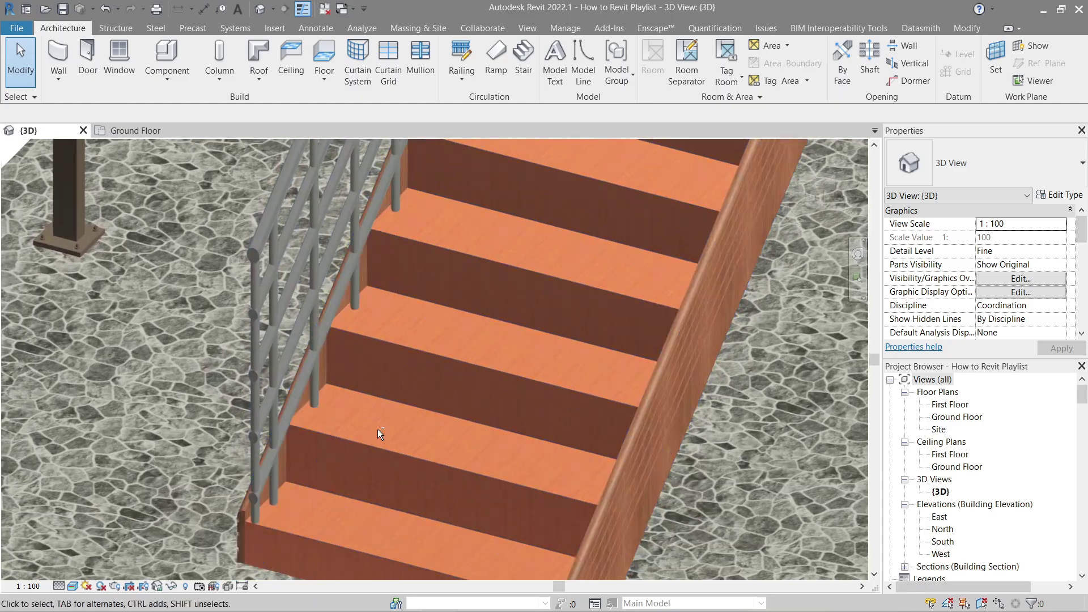
mouse_move(377, 429)
middle_mouse_down()
mouse_move(306, 301)
mouse_move(286, 410)
middle_mouse_up()
mouse_move(386, 264)
middle_mouse_down()
mouse_move(340, 384)
mouse_move(348, 389)
middle_mouse_up()
mouse_move(426, 273)
middle_mouse_down()
mouse_move(381, 389)
mouse_move(376, 354)
mouse_move(394, 290)
mouse_move(452, 319)
mouse_move(551, 233)
mouse_move(454, 364)
mouse_move(406, 309)
mouse_move(263, 349)
middle_mouse_up()
- Examine how the round top rail meets the tops of the steel posts at the lower end of the 900mm railing
scroll(396, 289, "down", 6)
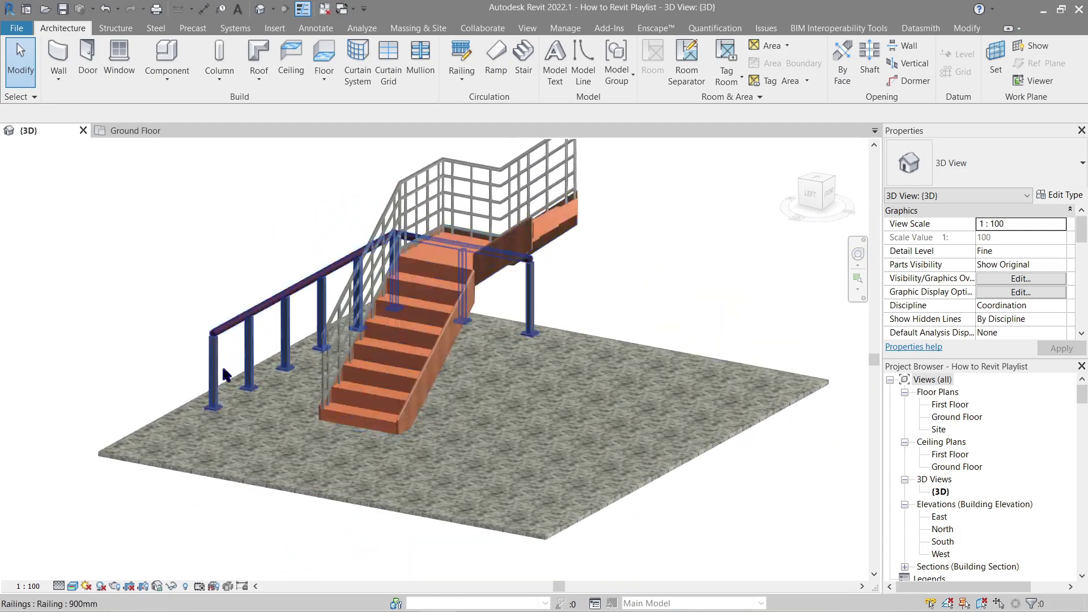
scroll(109, 364, "up", 10)
left_click(519, 343)
middle_click_drag(519, 342, 606, 317, "shift")
middle_click_drag(606, 317, 435, 352)
scroll(510, 346, "up", 3)
left_click(512, 347)
scroll(503, 358, "up", 2)
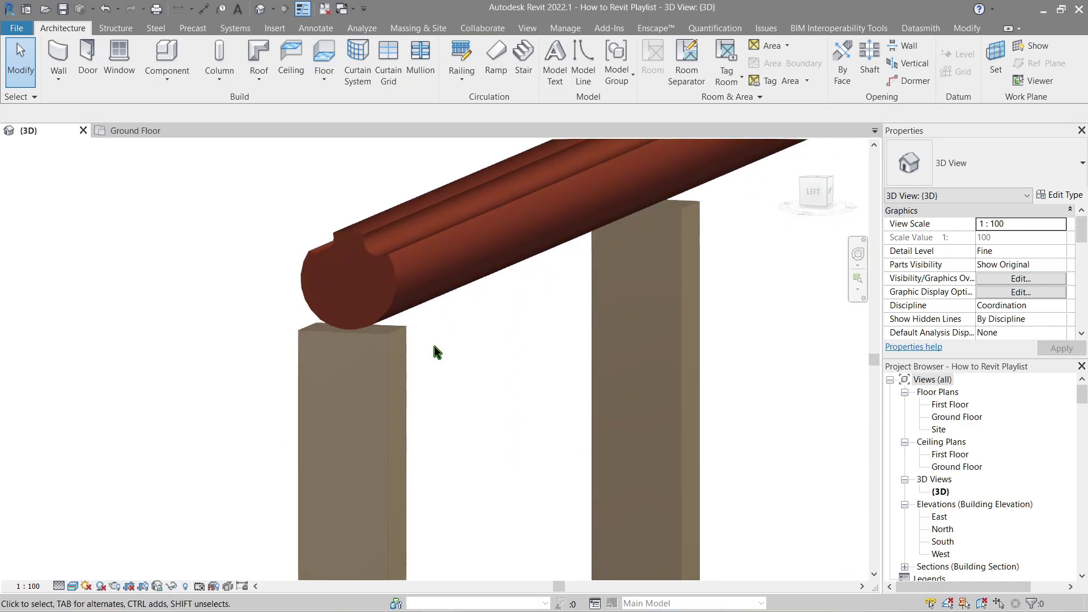
scroll(434, 346, "down", 3)
scroll(426, 348, "up", 3)
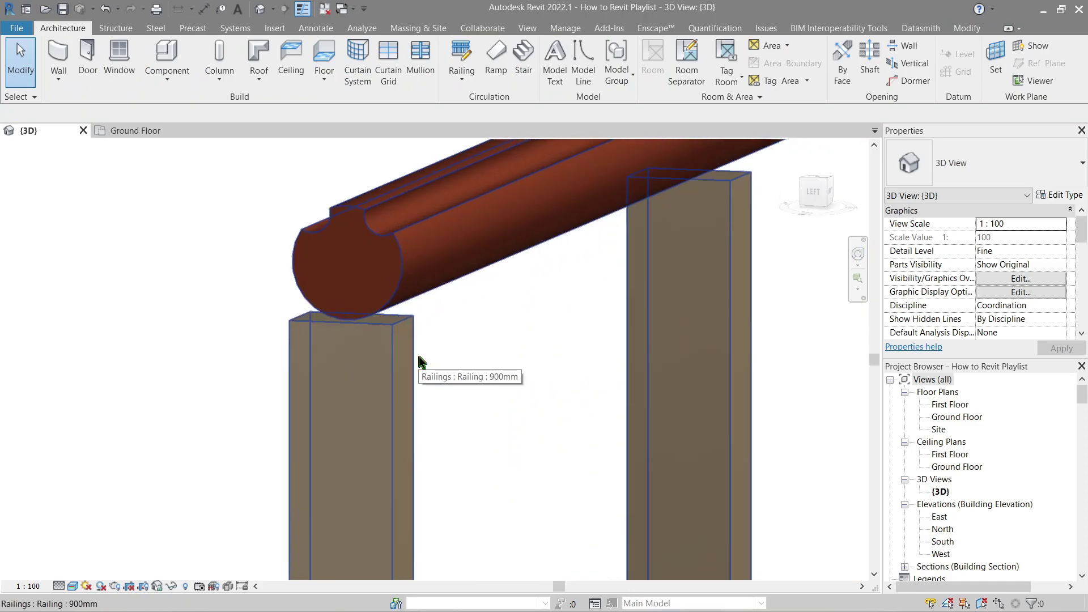
scroll(408, 340, "down", 3)
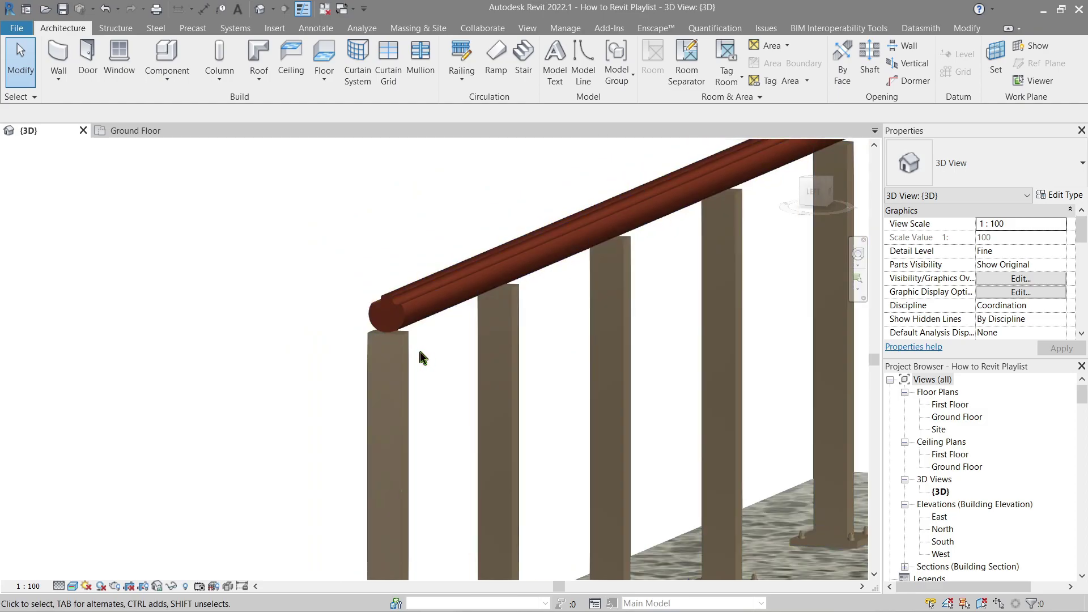
left_click(405, 360)
key("Escape")
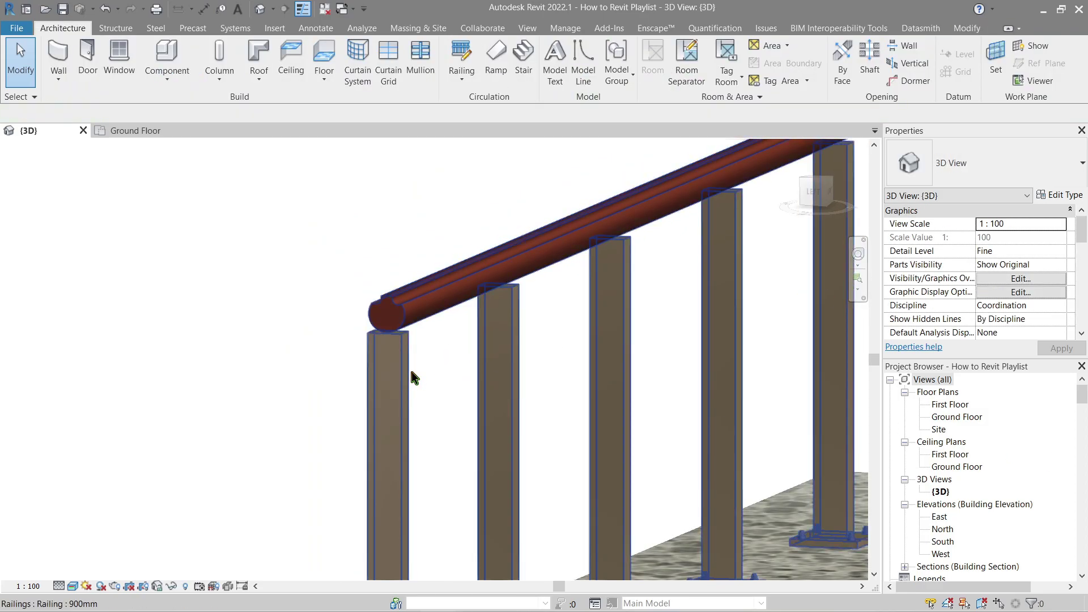
- Look up the regular baluster family in the 900mm railing's baluster placement, leaving its settings unchanged
left_click(410, 375)
left_click(1054, 197)
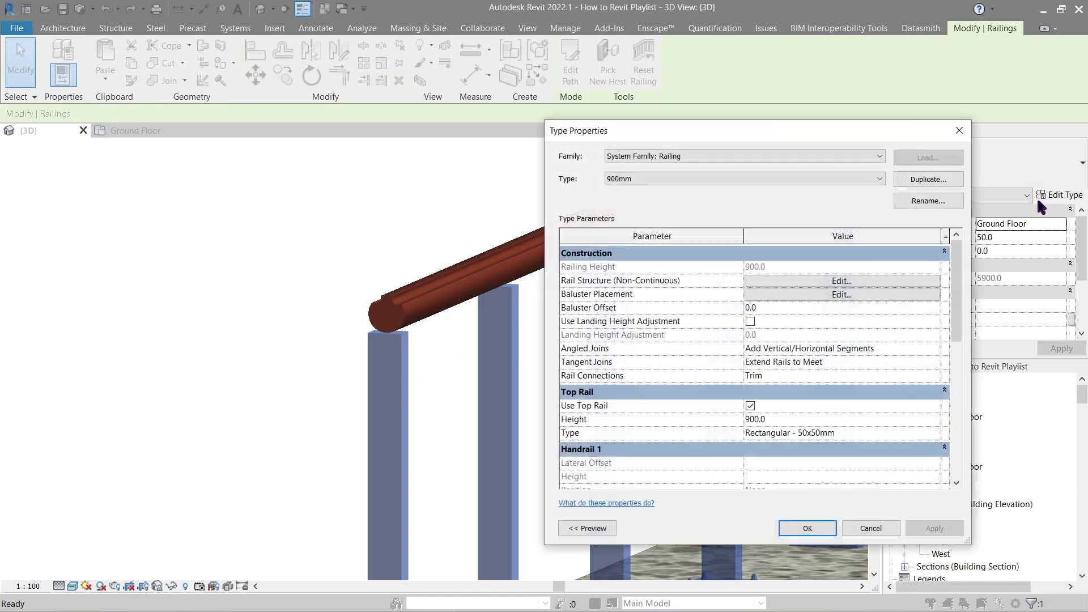
left_click(841, 296)
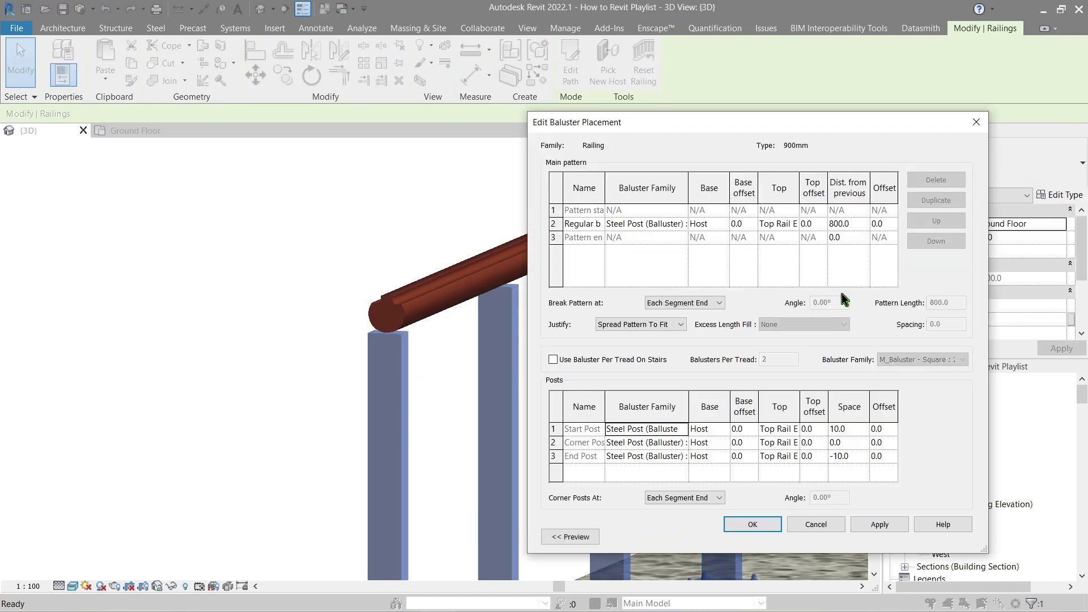
left_click(659, 224)
left_click(974, 124)
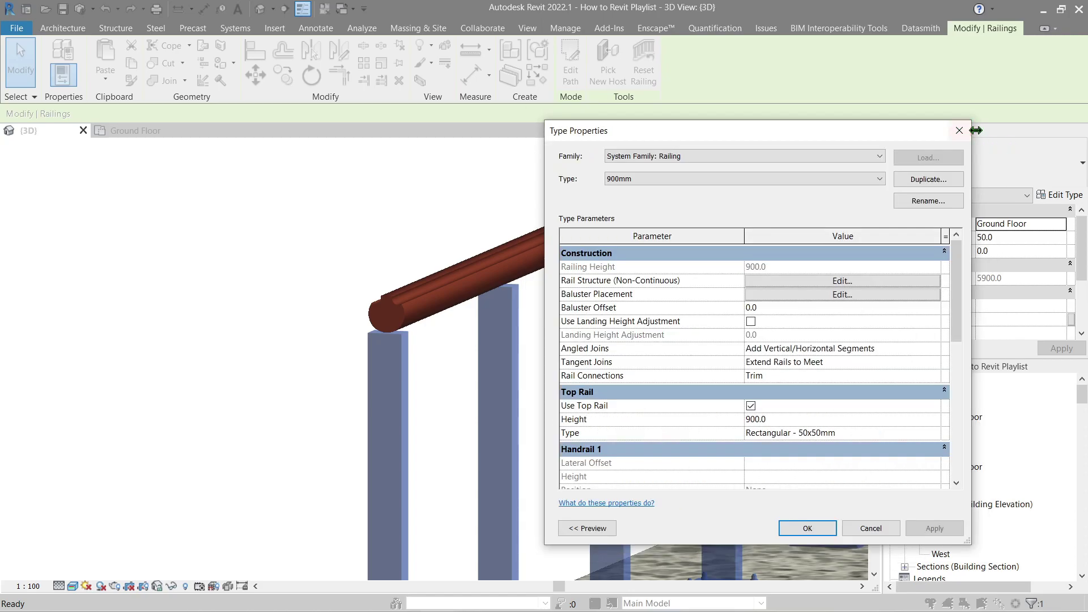
left_click(960, 132)
key("Escape")
- Search the project browser for "Steel Post" and open the Steel Post (Balluster) family for editing
left_click(957, 446)
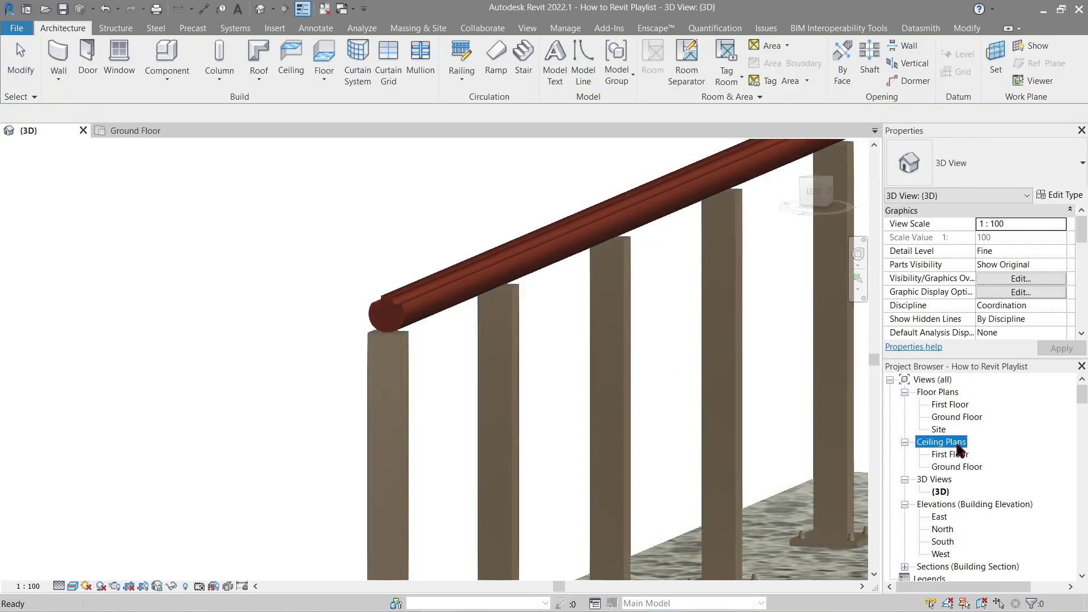
key("ctrl+f")
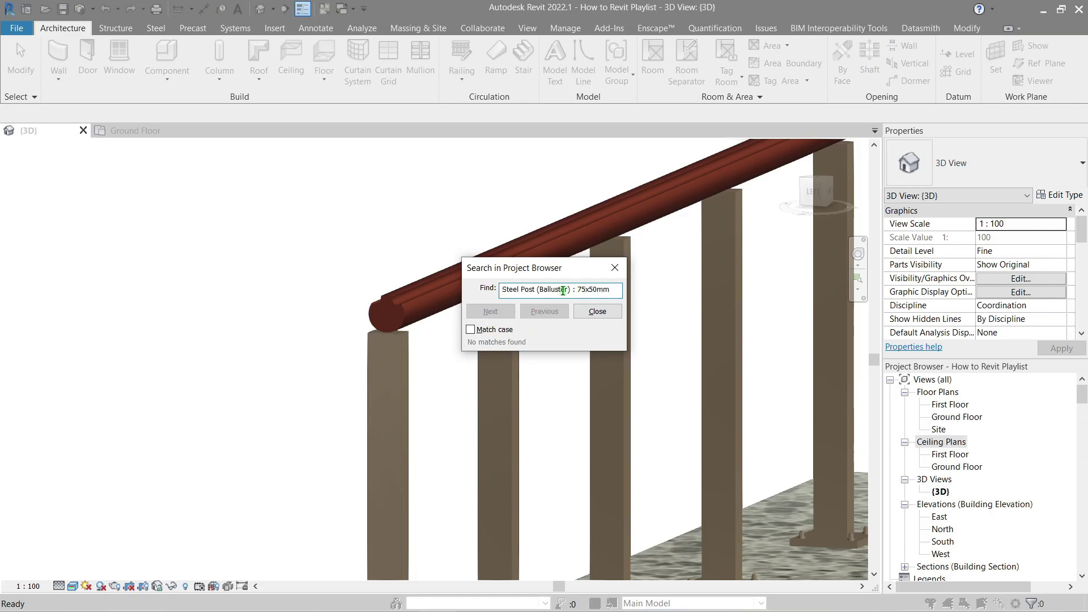
key("BackSpace")
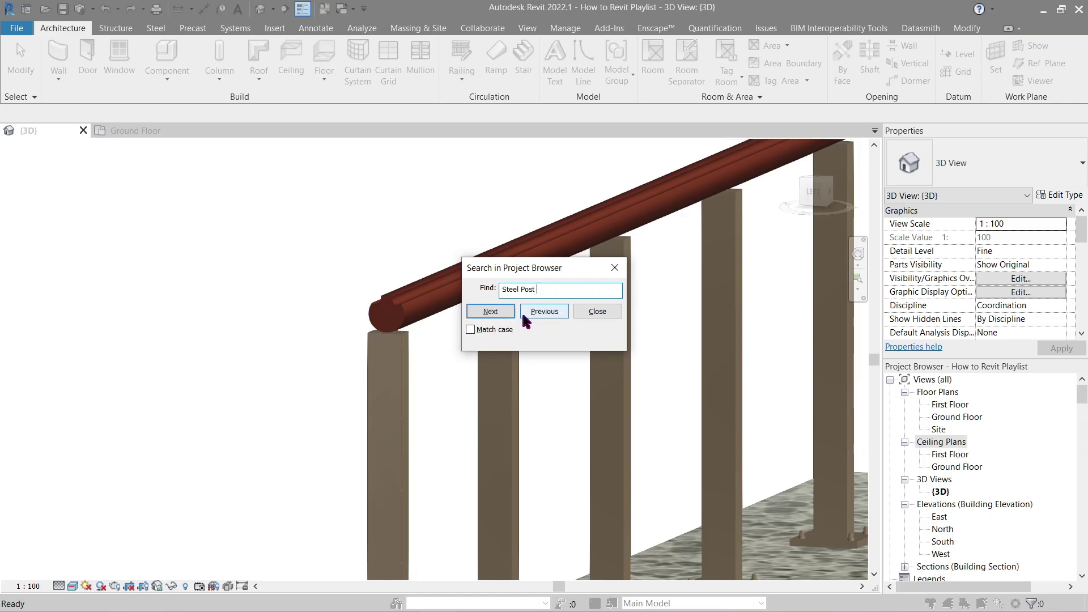
left_click(504, 314)
key("Escape")
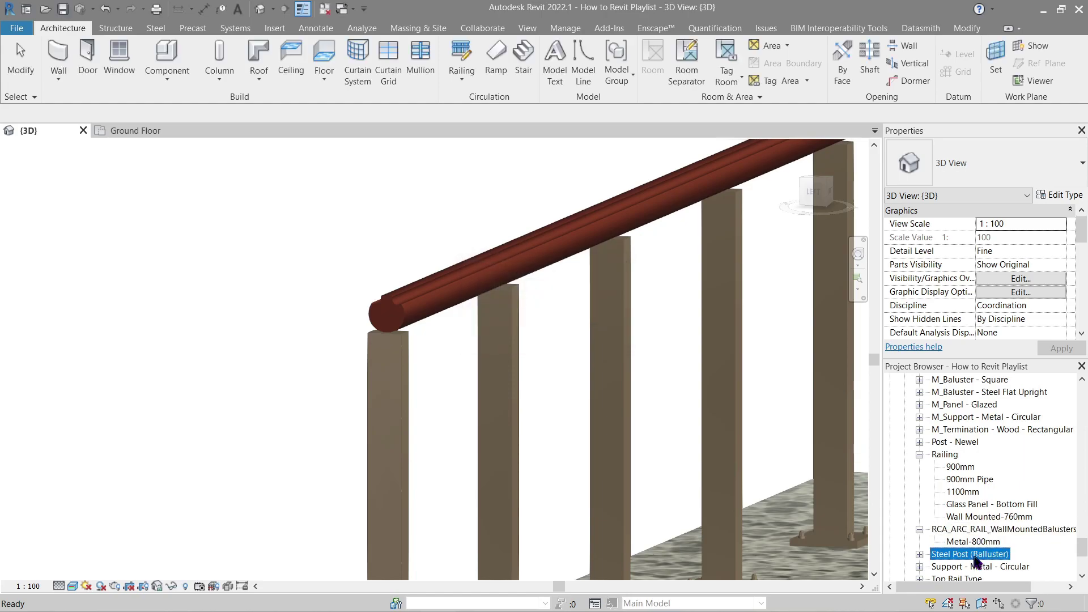
right_click(975, 558)
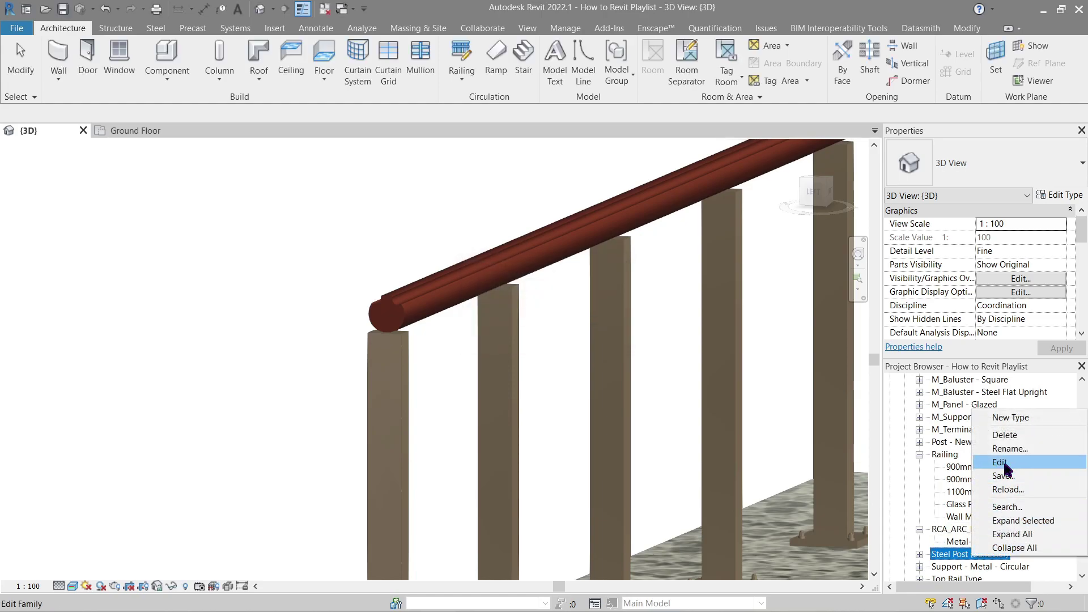
left_click(944, 471)
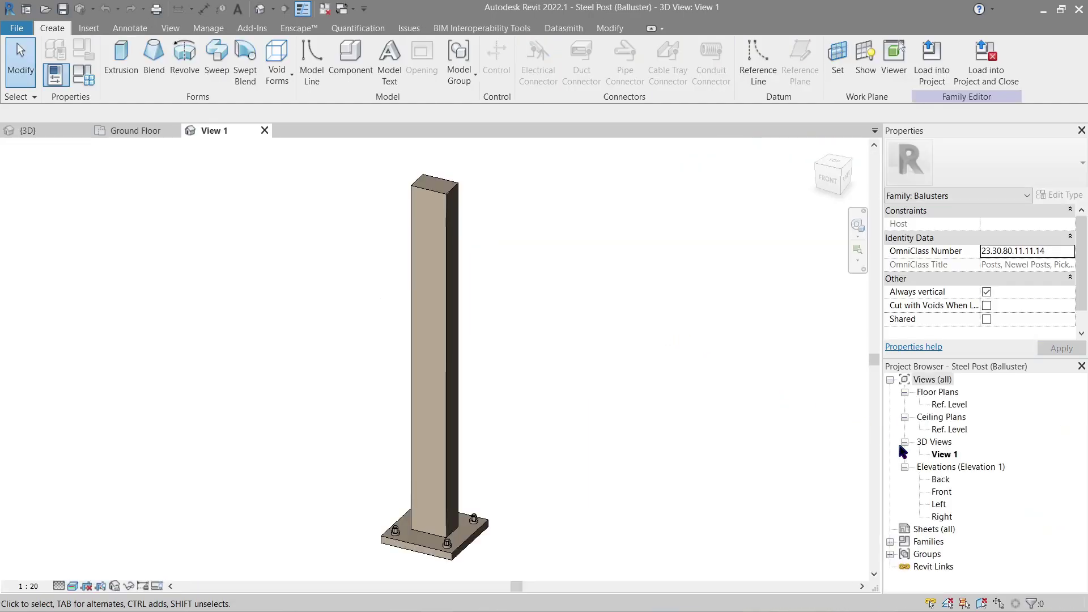
- Open the family's Front elevation and set its visual style to Realistic
double_click(940, 493)
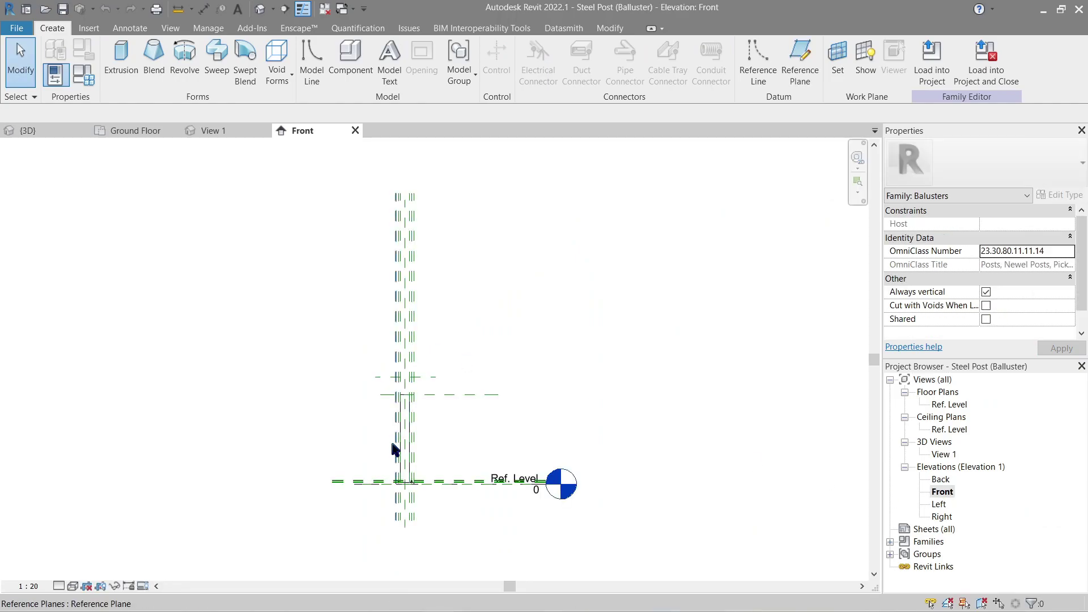
scroll(455, 374, "up", 3)
left_click(71, 586)
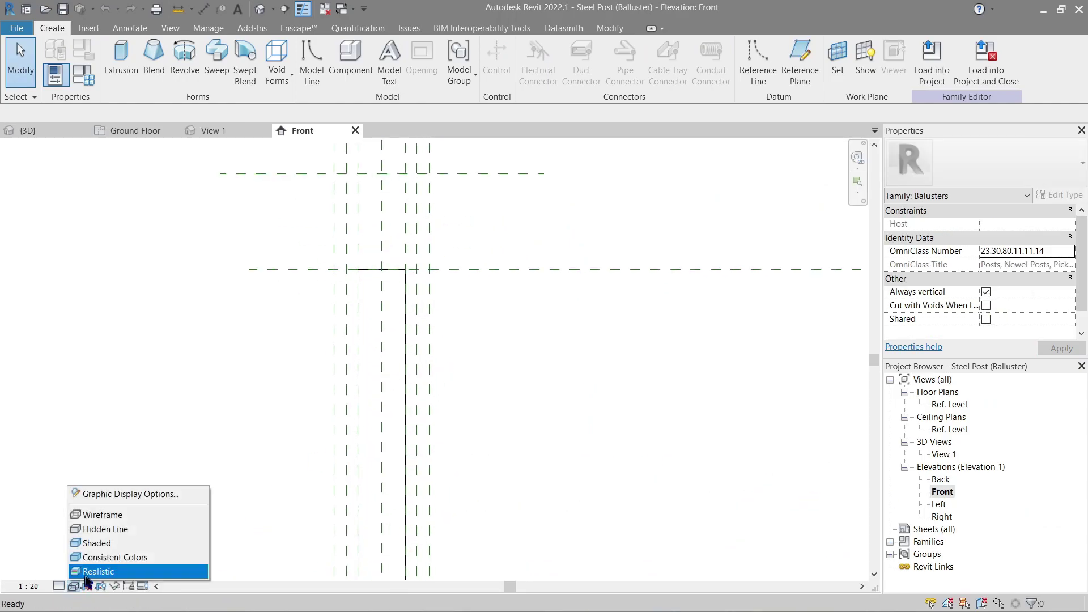
left_click(113, 543)
scroll(296, 271, "up", 2)
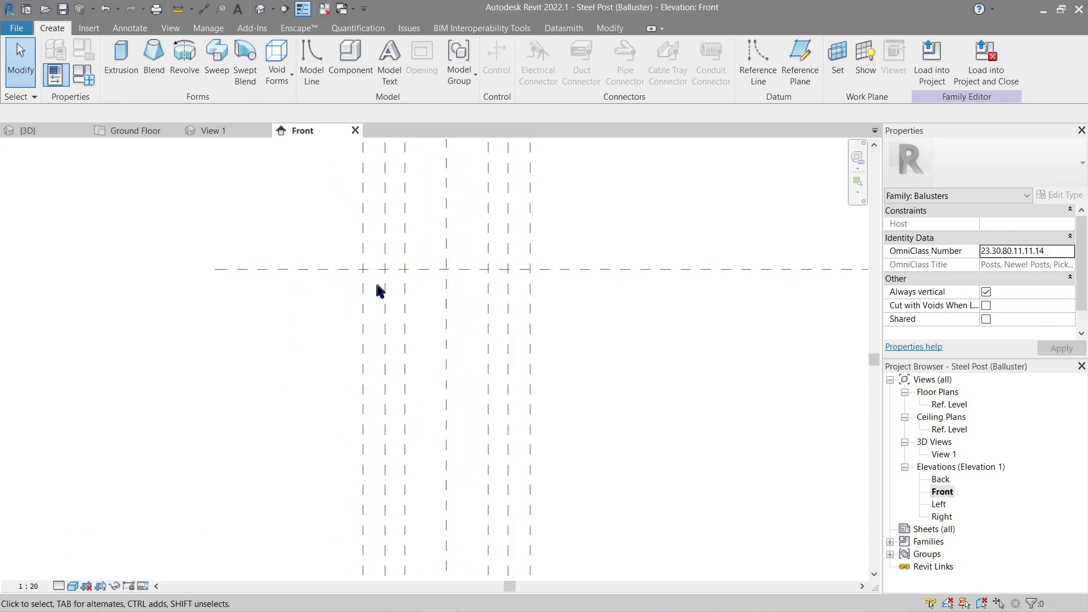
left_click(71, 586)
left_click(113, 570)
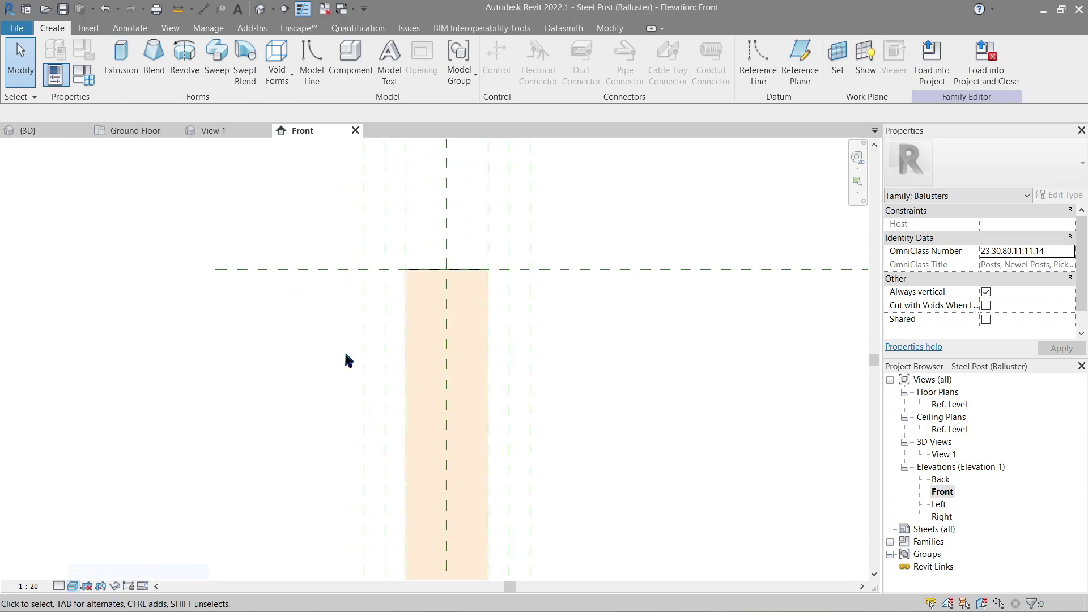
- Start an extrusion on the post's face and sketch a 40 mm radius circle centred on the middle of the post's top edge
scroll(397, 317, "up", 1)
middle_click_drag(425, 279, 439, 381)
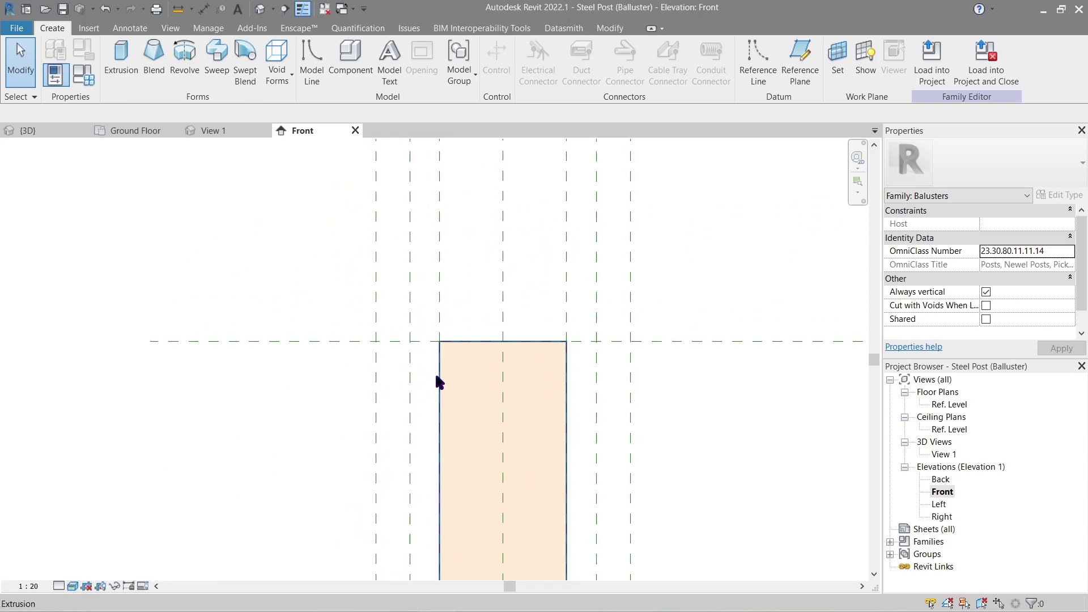
left_click(135, 73)
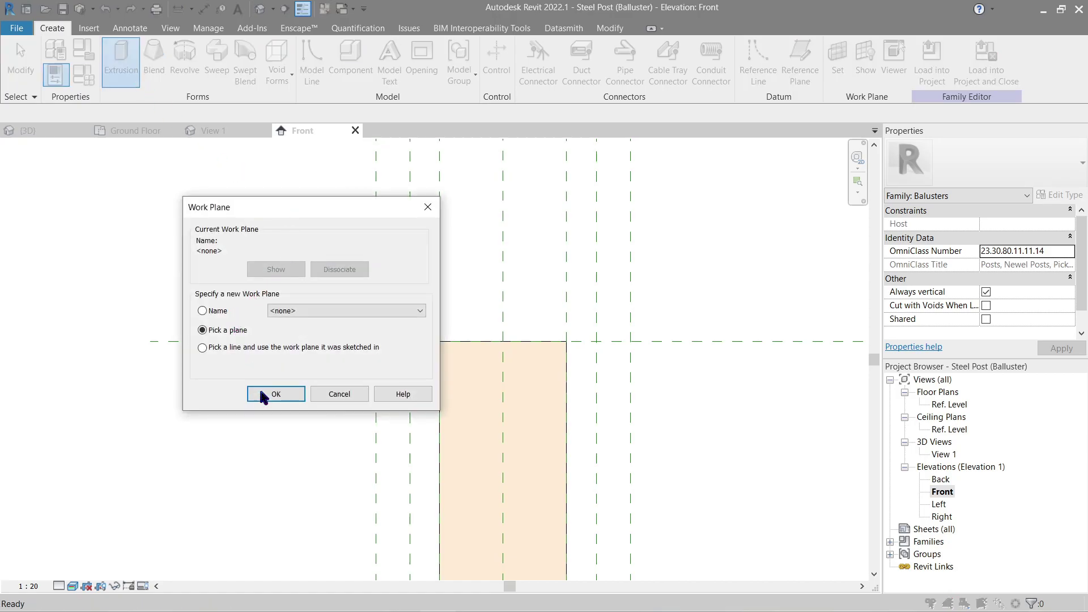
left_click(262, 393)
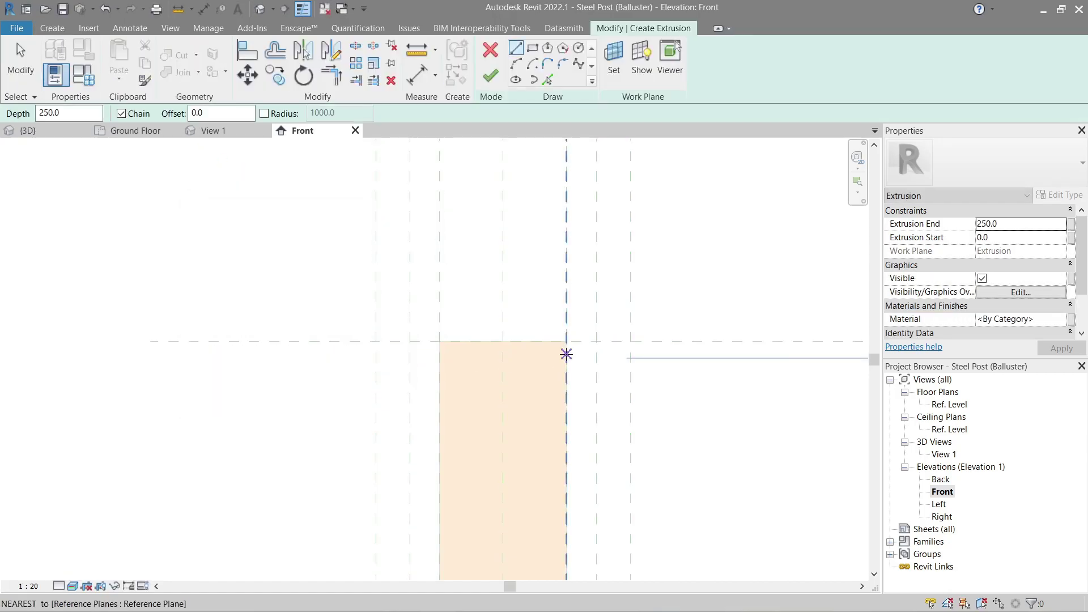
left_click(47, 32)
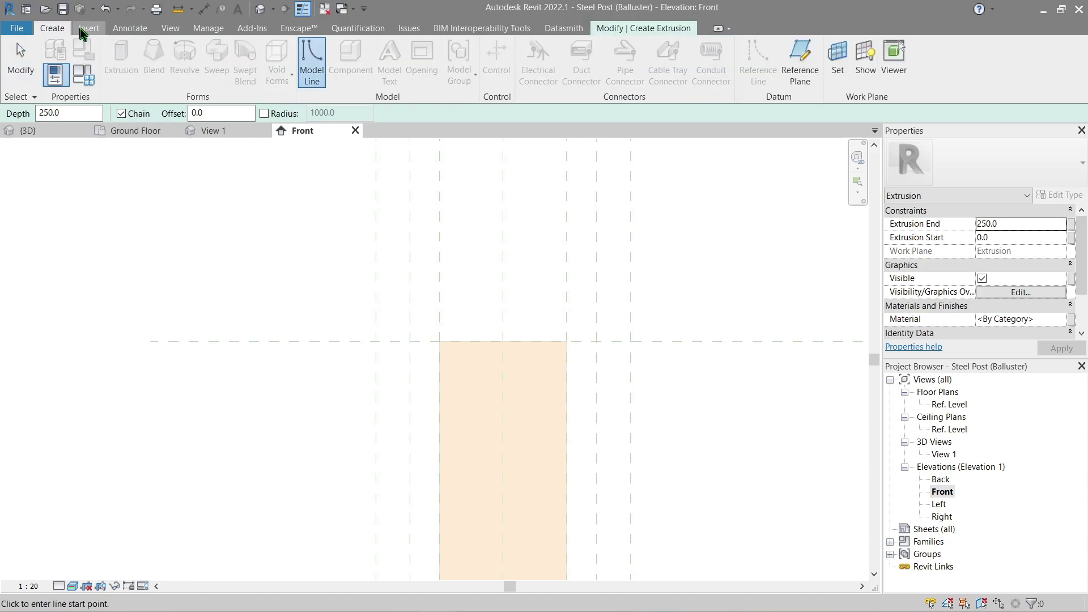
left_click(639, 31)
left_click(578, 48)
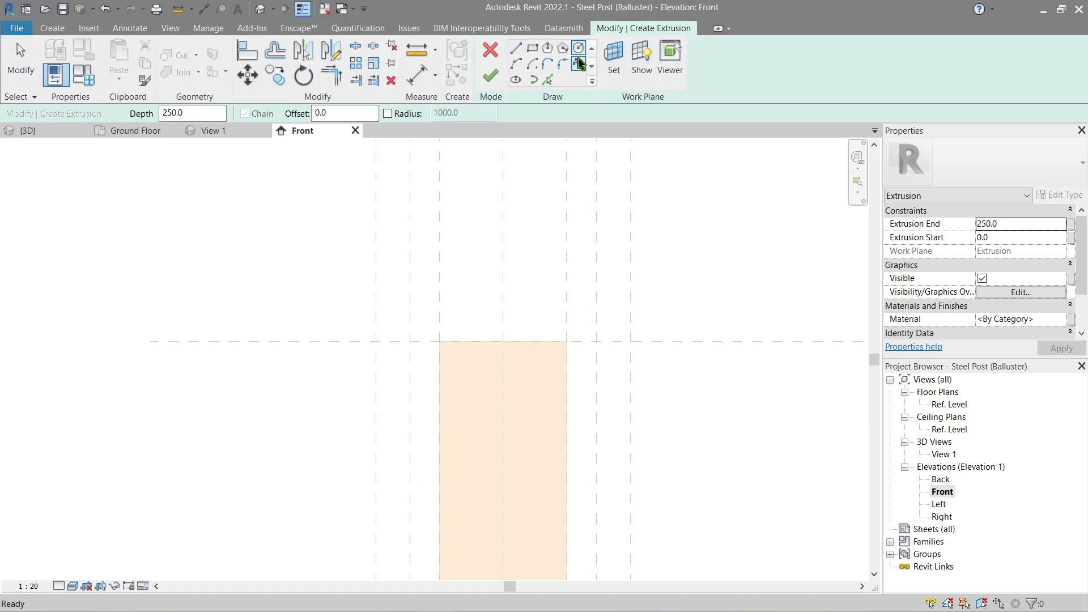
left_click(502, 341)
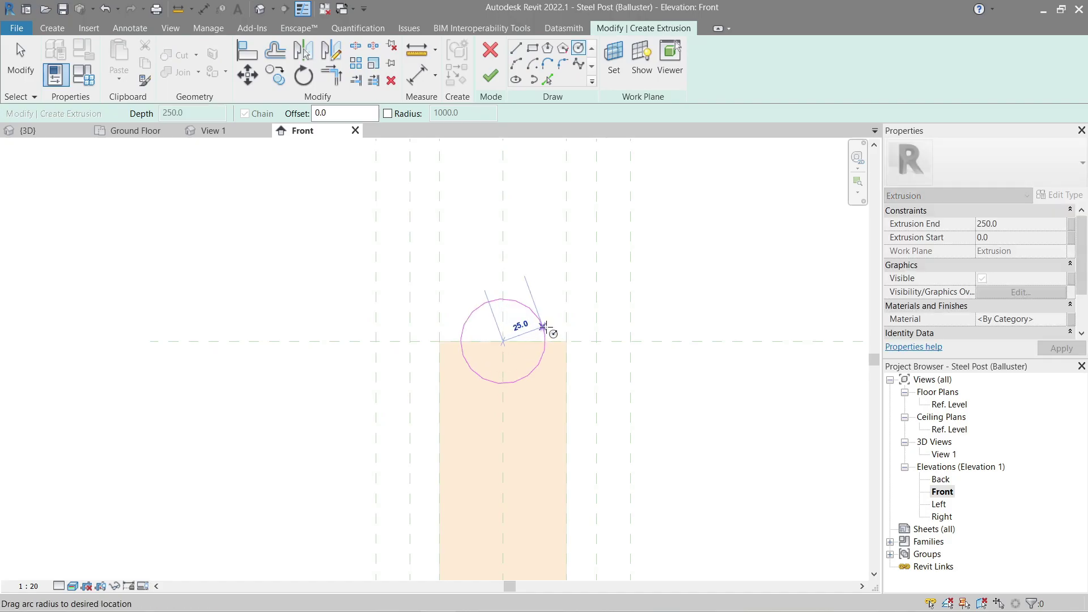
type("4")
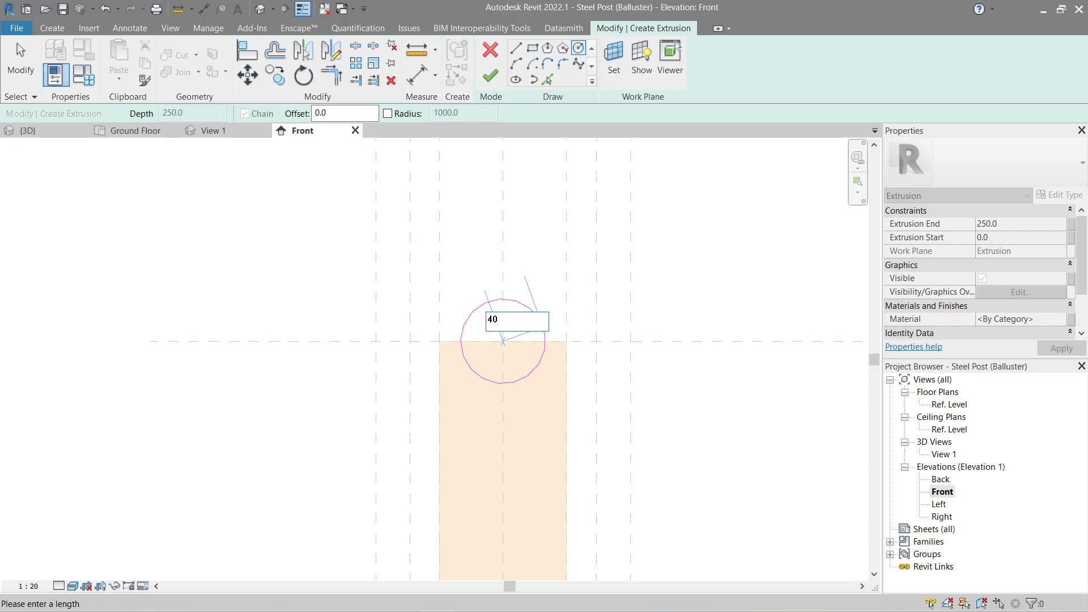
type("0")
key("Return")
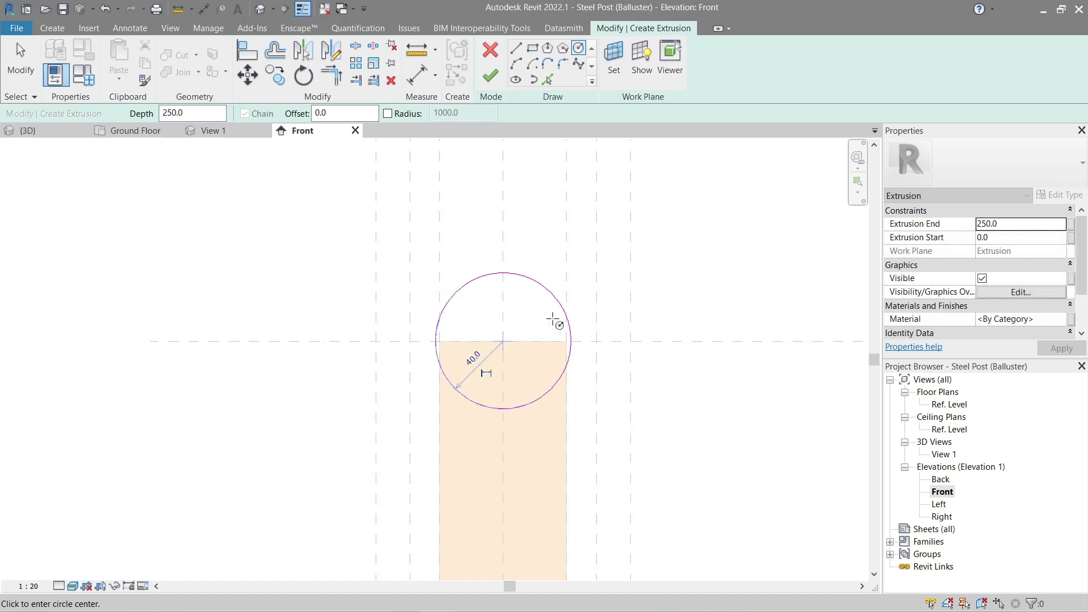
key("Escape")
key("Escape")
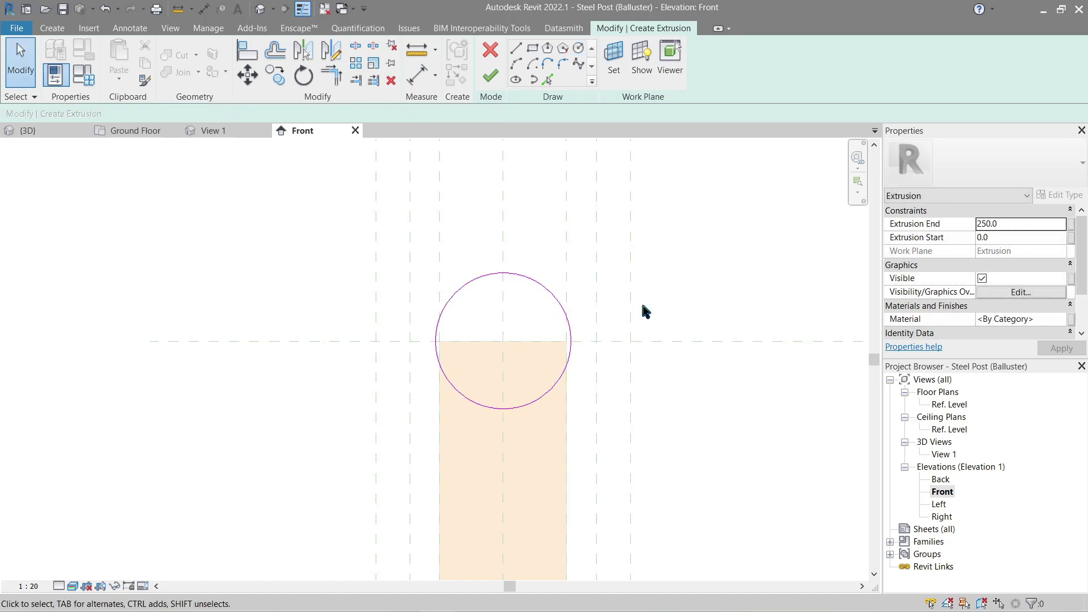
- Change the circular extrusion from solid to Void and finish its sketch
scroll(1020, 292, "down", 2)
left_click(1061, 307)
left_click(1018, 333)
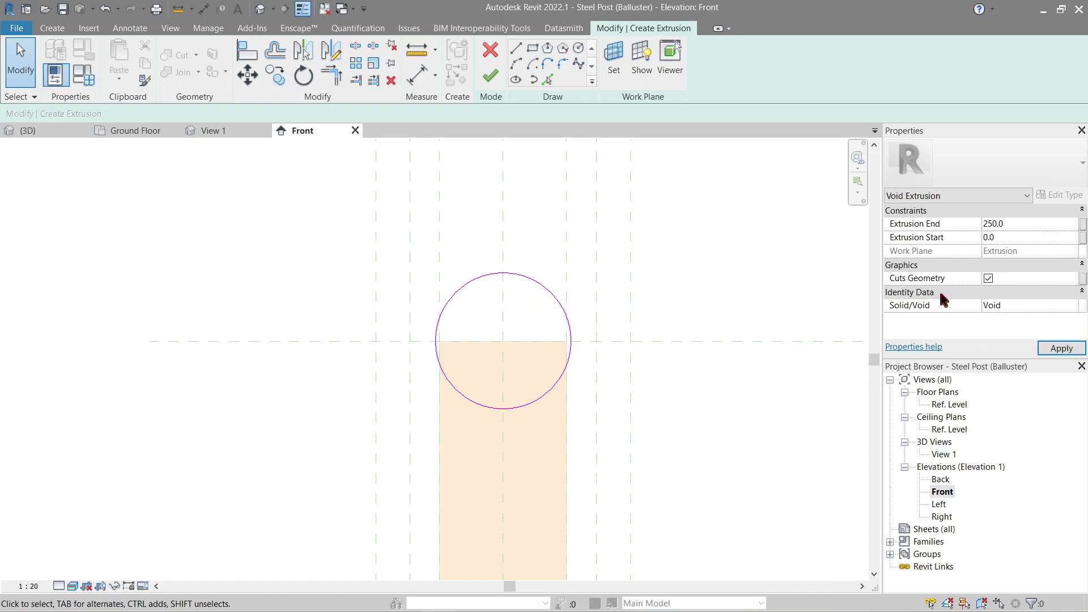
left_click(492, 77)
left_click(624, 315)
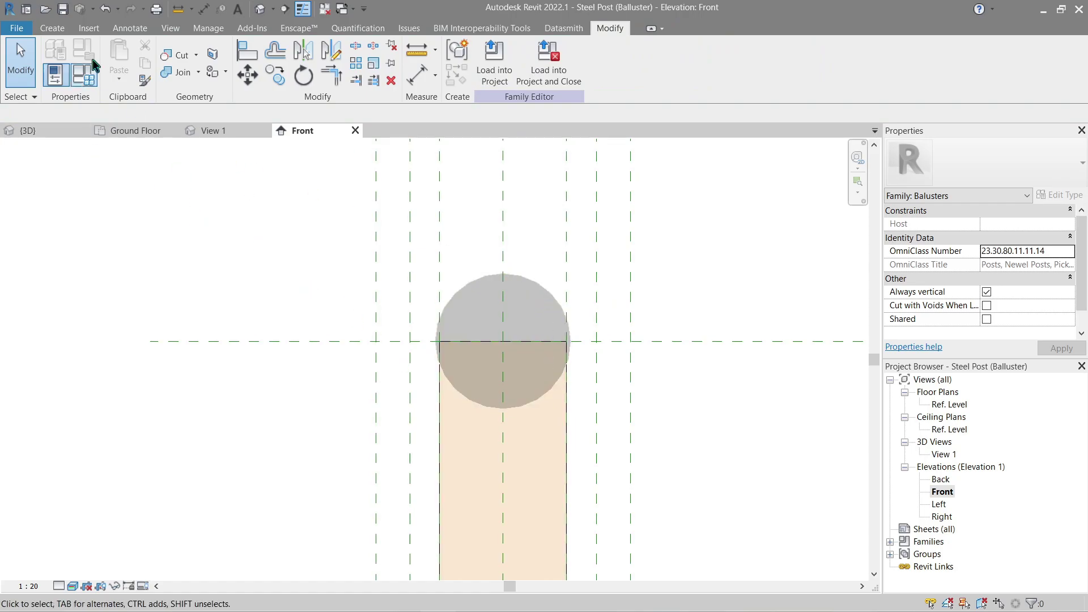
- In a 3D view of the family, stretch the void extrusion so it cuts through the post's full thickness
left_click(260, 9)
scroll(450, 193, "up", 5)
mouse_move(394, 303)
middle_mouse_down("shift")
mouse_move(349, 282)
mouse_move(374, 298)
middle_mouse_up("shift")
left_click(375, 300)
left_click_drag(450, 299, 480, 286)
left_click_drag(302, 360, 448, 292)
left_click(477, 332)
middle_click_drag(494, 318, 547, 249, "shift")
scroll(497, 281, "up", 2)
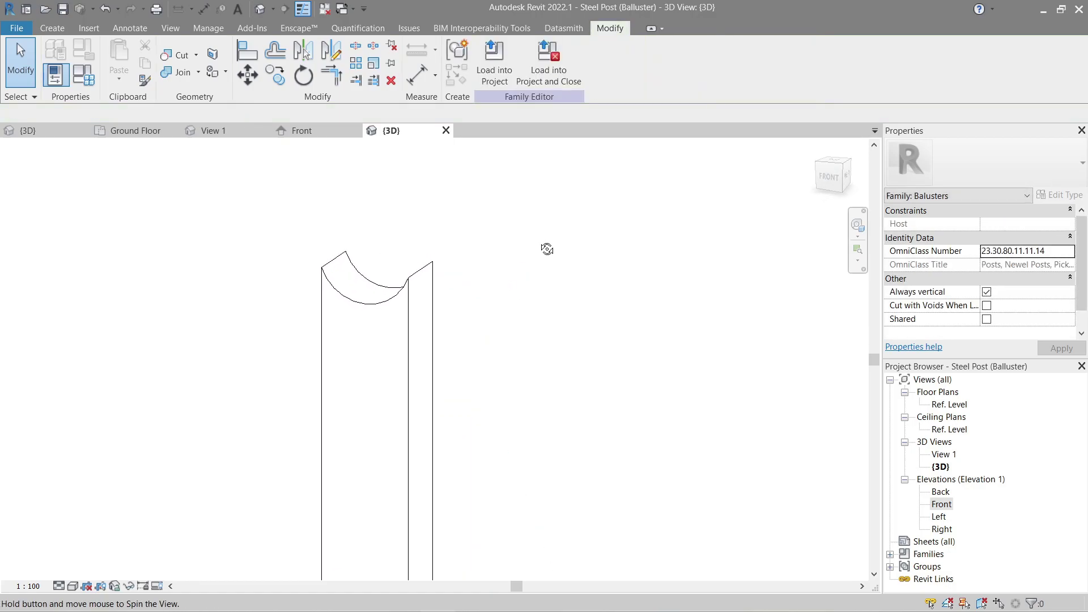
left_click(408, 332)
- In the Front elevation, stretch the top of the post extrusion about 35 mm above the horizontal reference plane
left_click(330, 135)
key("Escape")
left_click(562, 411)
left_click_drag(507, 343, 653, 241)
key("Escape")
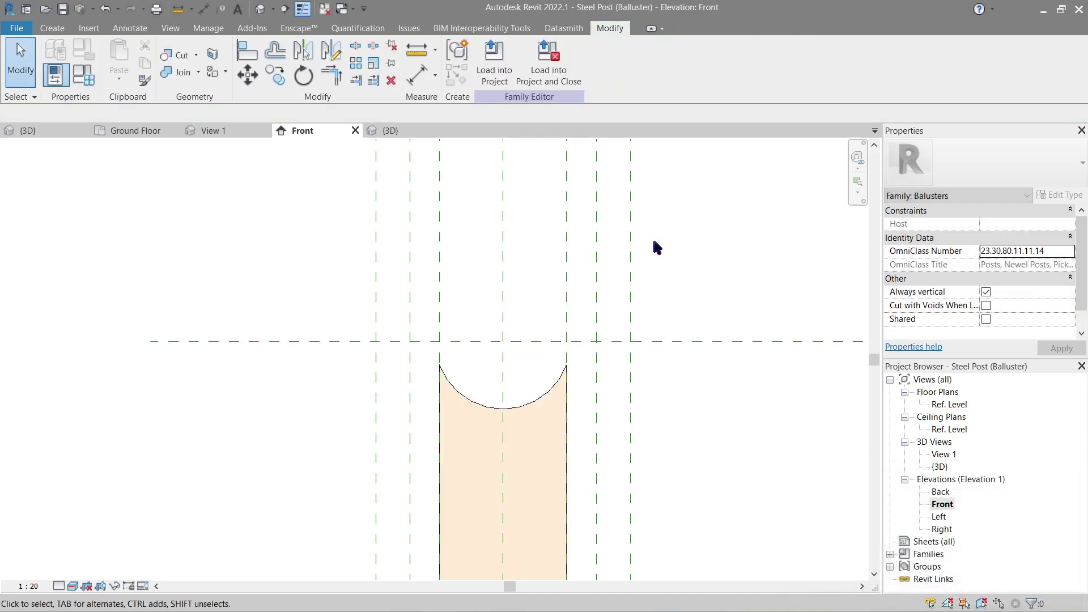
left_click(557, 311)
key("Escape")
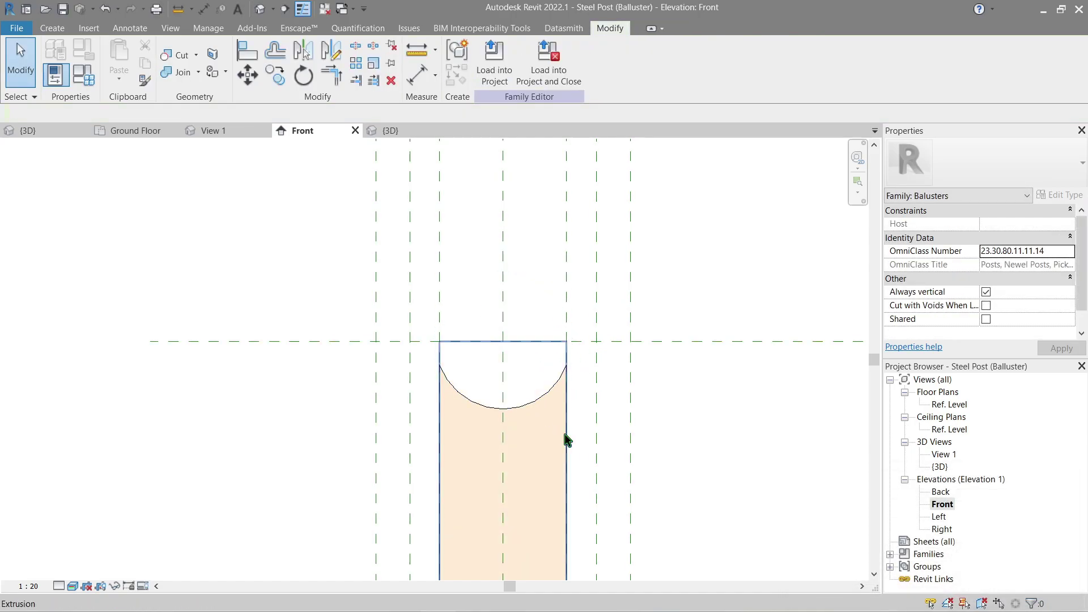
left_click(564, 433)
left_click_drag(503, 339, 505, 282)
left_click(850, 594)
left_click(531, 228)
key("m")
key("v")
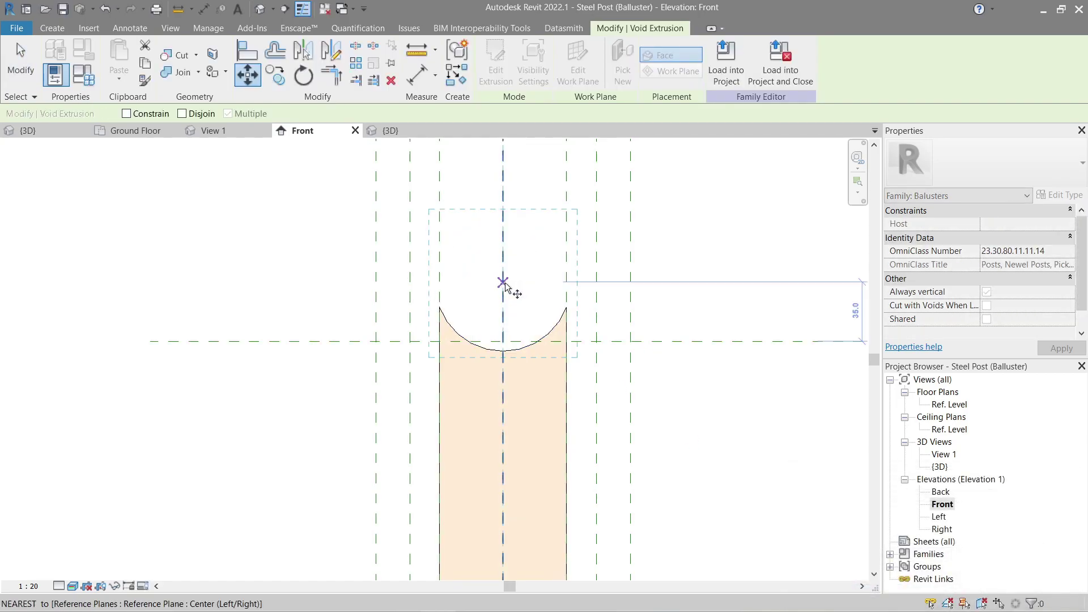
key("Escape")
key("Escape")
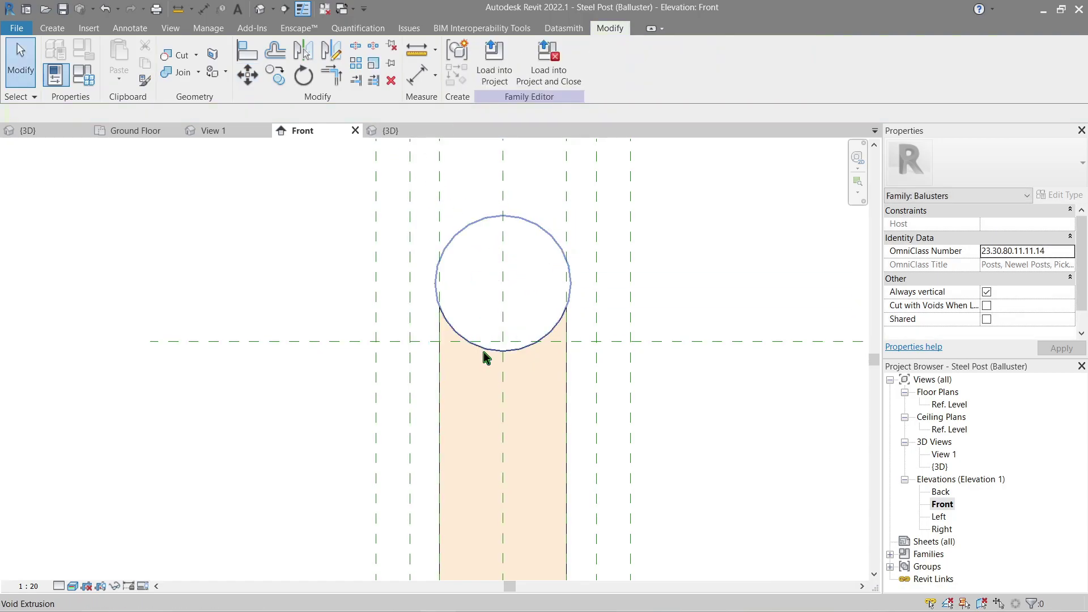
- Move the circular void down so it is centred on the intersection of the centre and horizontal reference planes
left_click(503, 356)
key("m")
key("v")
left_click(503, 278)
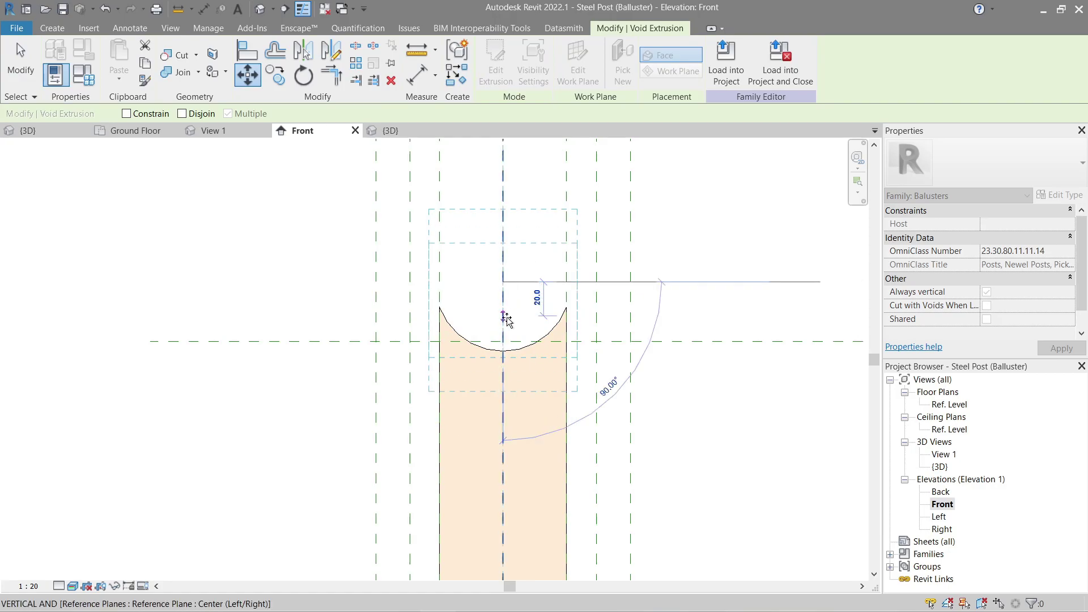
left_click(503, 341)
left_click(583, 318)
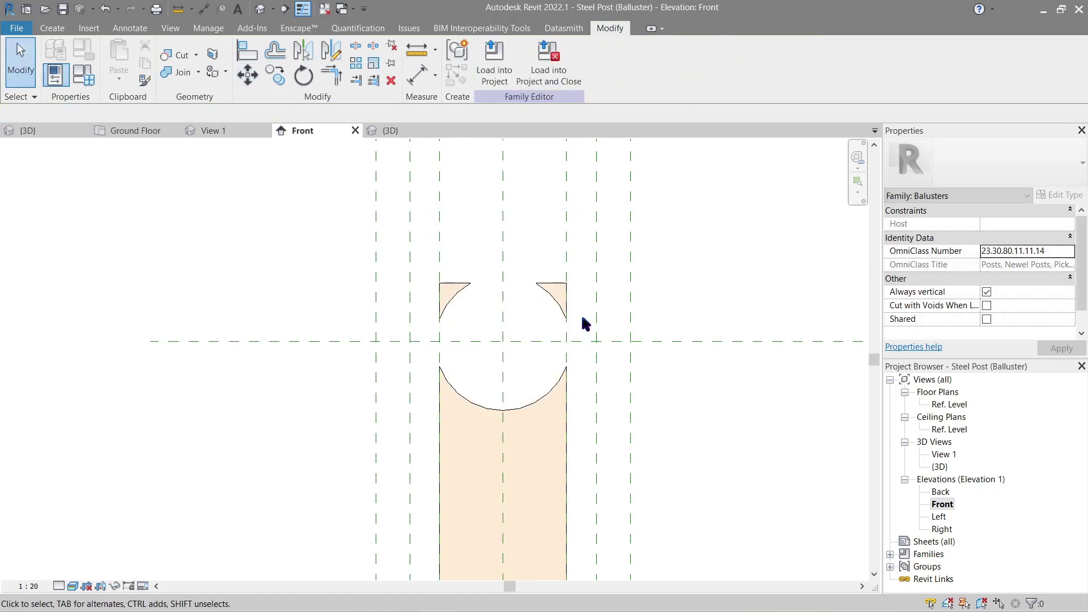
- Try lowering the top of the post extrusion towards the horizontal reference plane, and undo it
left_click(564, 295)
left_click_drag(504, 282, 507, 300)
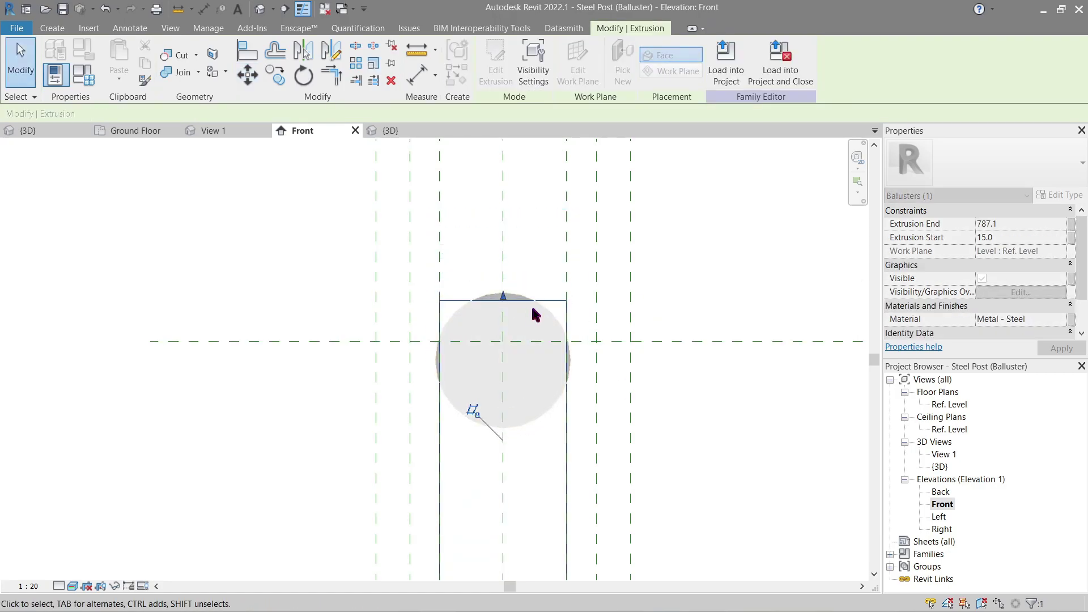
key("ctrl+z")
- Lower the top of the post extrusion slightly, keeping it above the horizontal reference plane
left_click(568, 449)
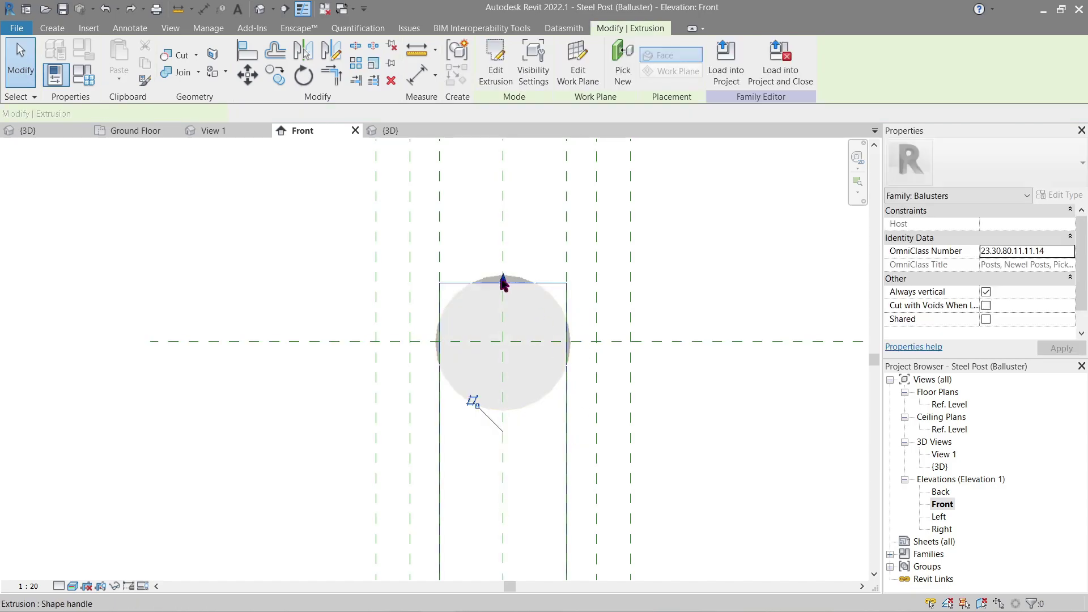
left_click_drag(504, 282, 506, 296)
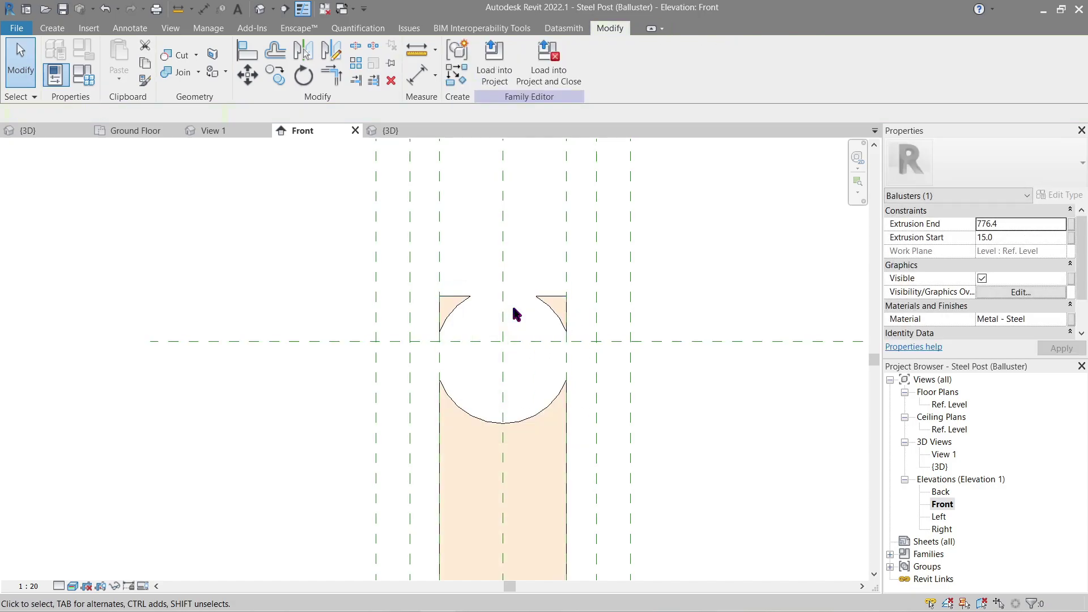
left_click(515, 316)
- Move the circular void 15 mm up along the centre reference plane
left_click(528, 424)
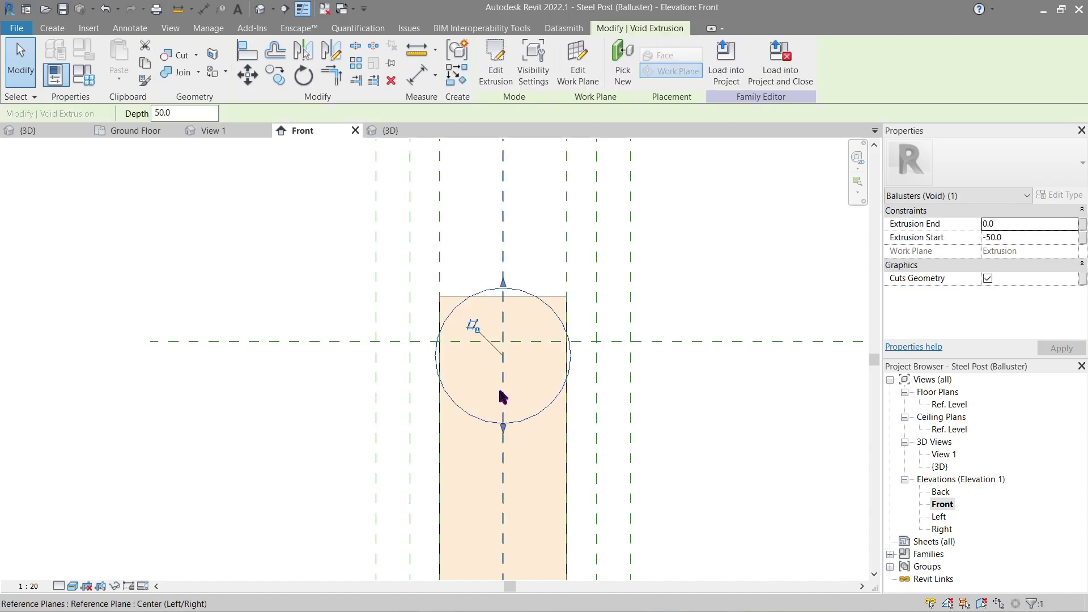
key("m")
key("v")
left_click(504, 367)
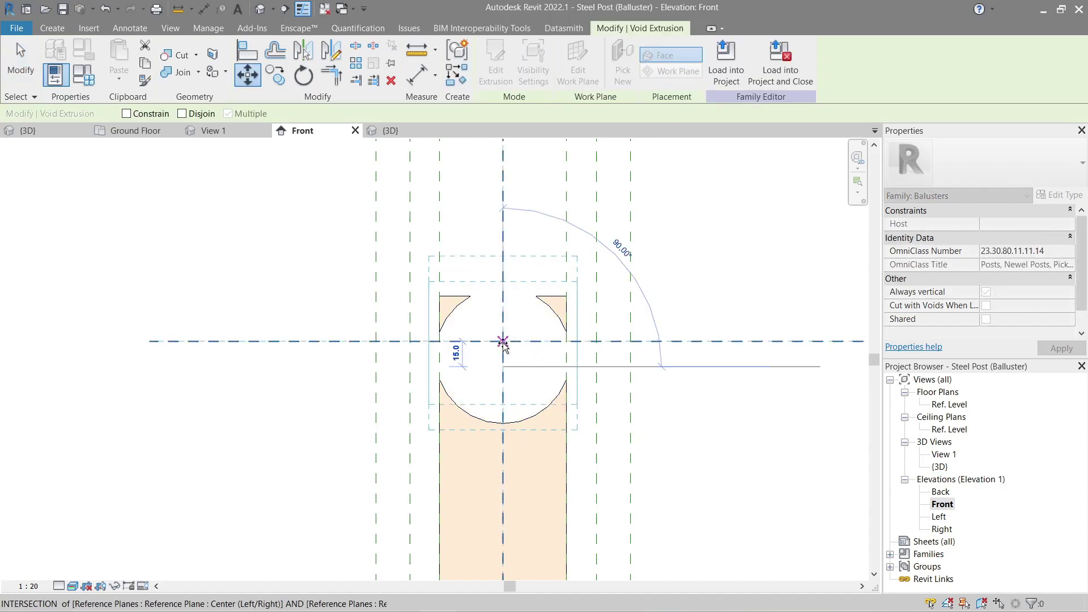
left_click(503, 341)
left_click(595, 305)
- Lower the top of the post extrusion a little further towards the horizontal reference plane
left_click(554, 399)
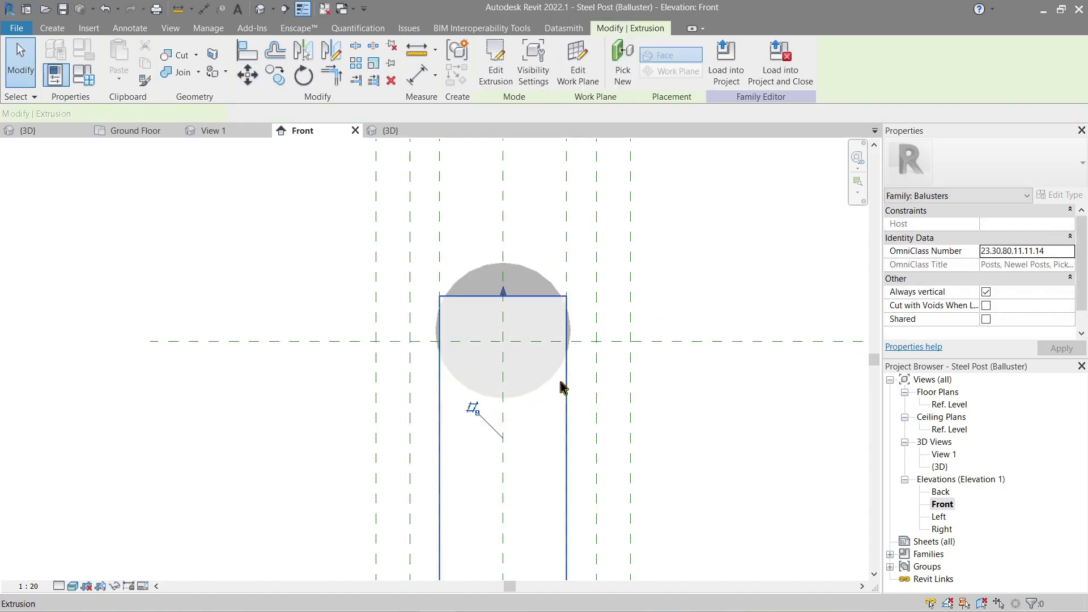
left_click_drag(502, 296, 502, 304)
left_click(523, 335)
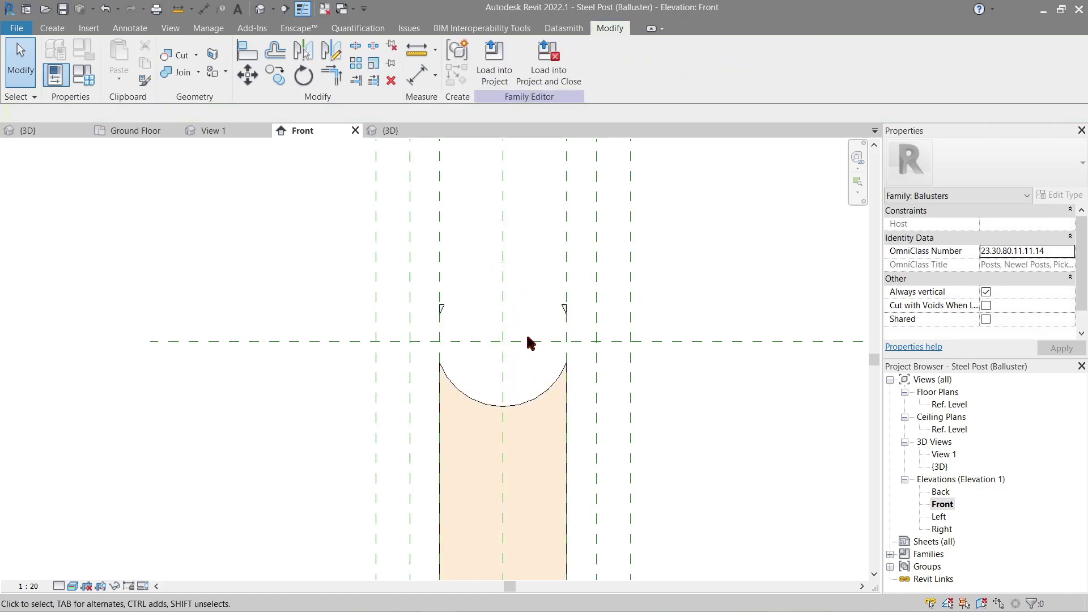
- Move the circular void up along the centre reference plane to cut away the remaining corner pieces of the post's top
left_click(544, 403)
key("m")
key("v")
left_click(503, 358)
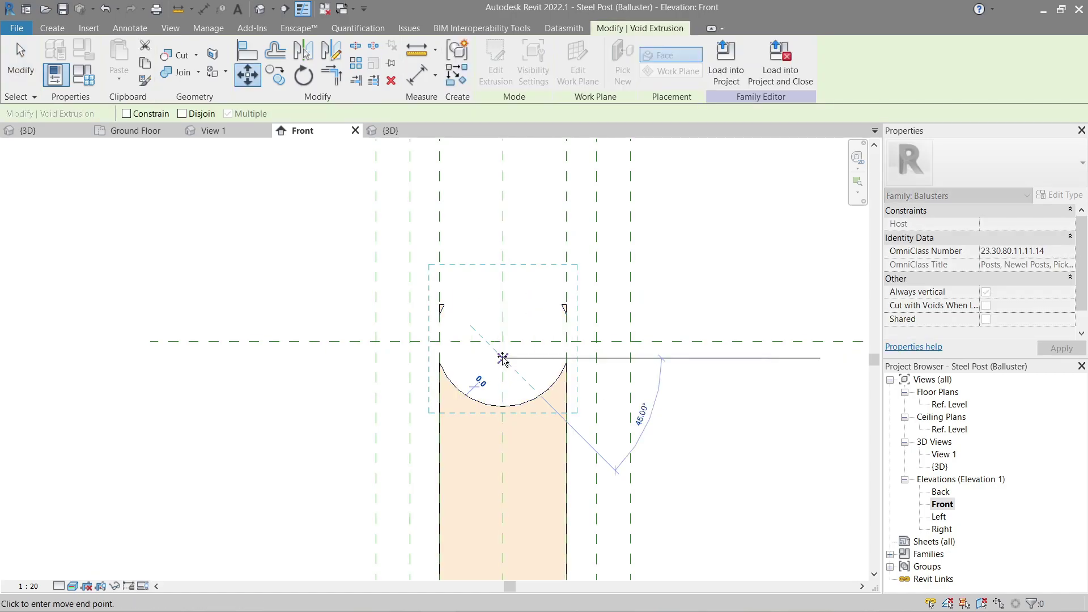
left_click(503, 342)
left_click(590, 326)
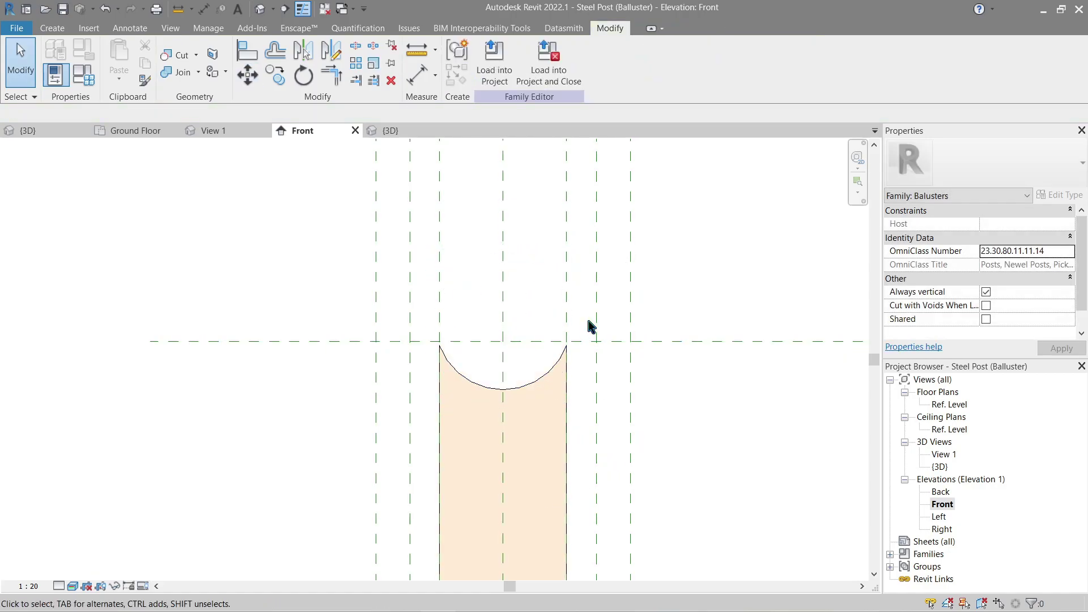
- Load the notched steel post family into the project, replacing the existing version
left_click(503, 81)
left_click(527, 324)
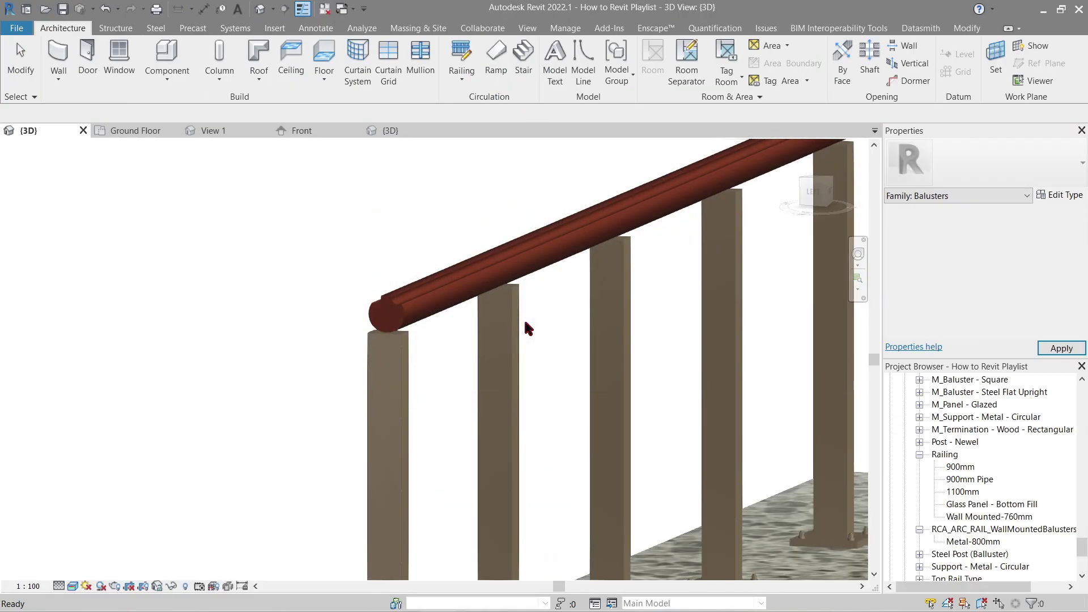
middle_click_drag(521, 321, 486, 360, "shift")
- Adjust the top rail height of the ground railing's 900mm type, trying 700 and 800 mm, until the rail seats in the post notches
left_click(474, 317)
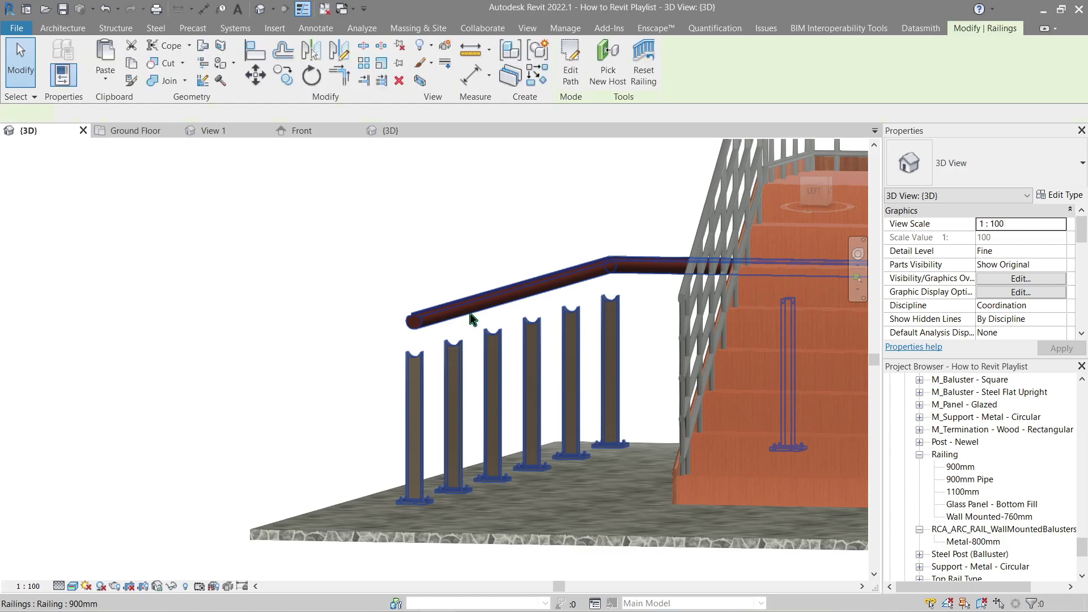
left_click(1052, 197)
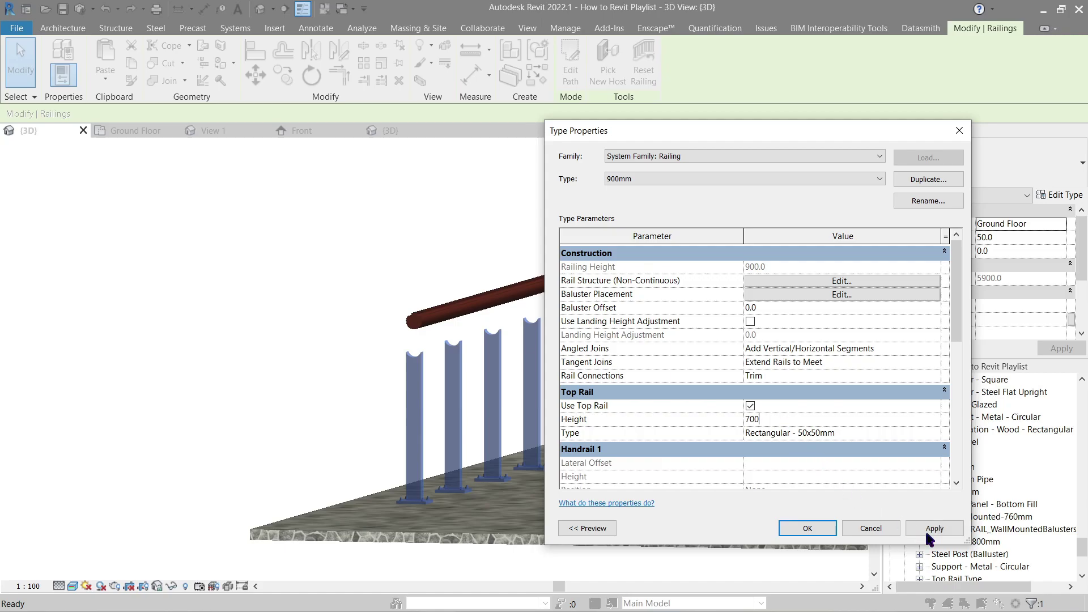
left_click(933, 528)
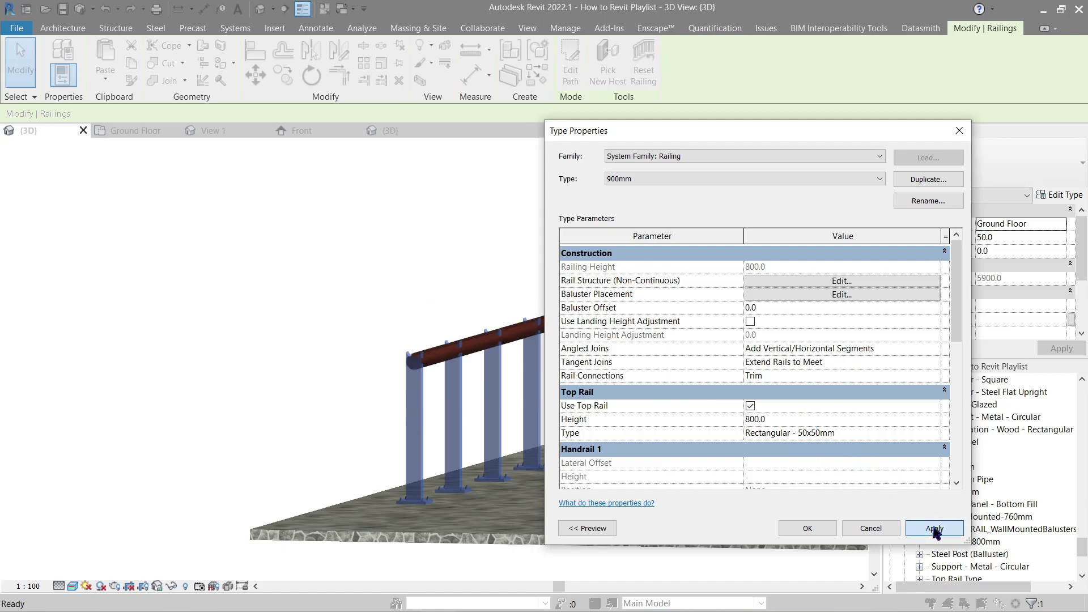
left_click(934, 529)
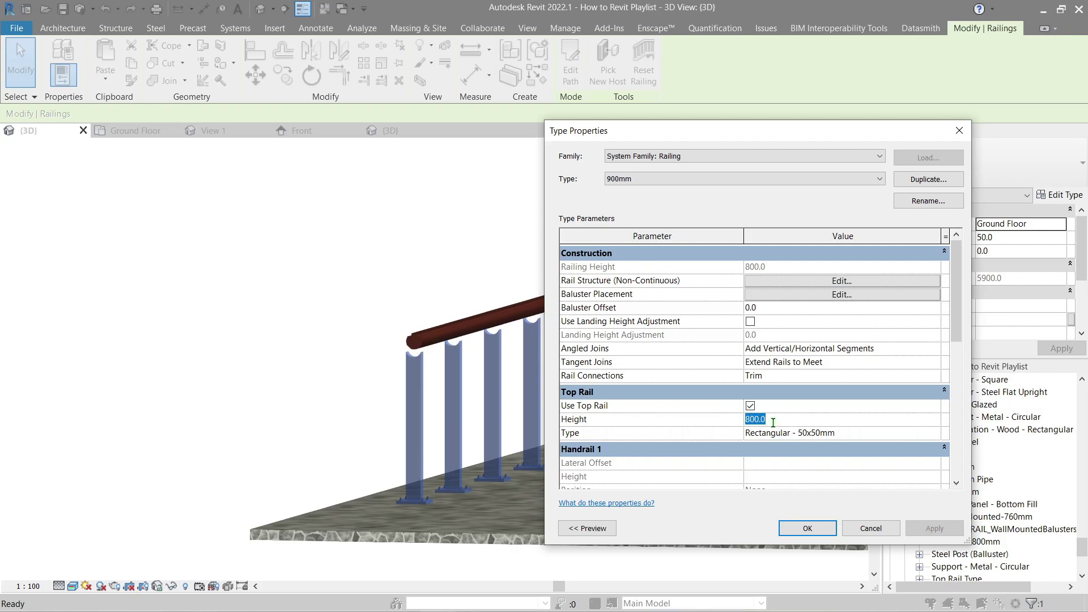
left_click(933, 528)
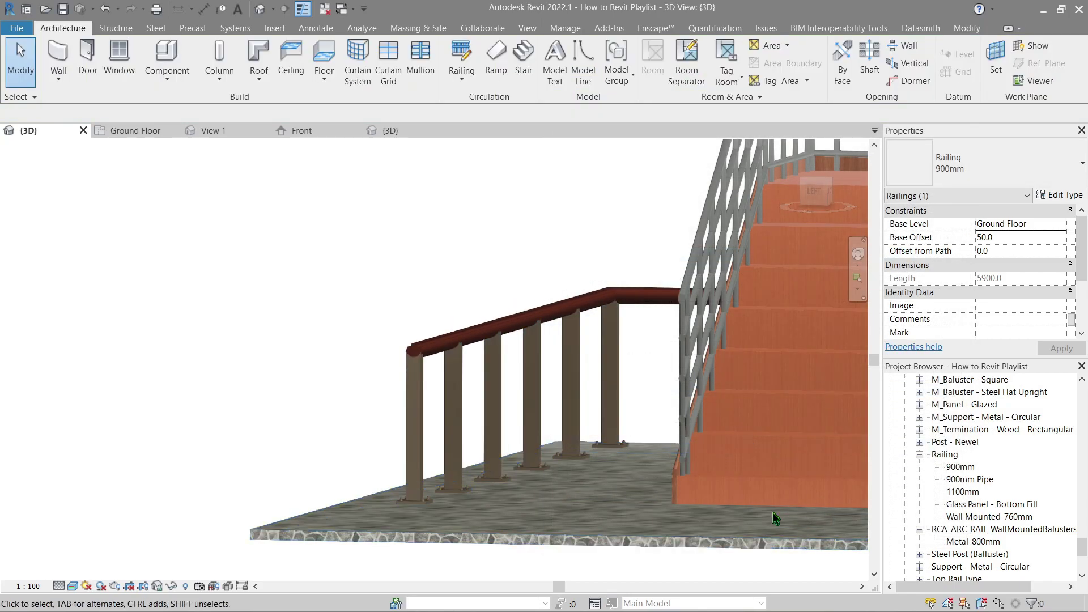
- Examine the ground railing, its notched posts and the staircase from several angles in the 3D view
scroll(536, 339, "up", 3)
middle_click_drag(323, 255, 318, 317, "shift")
scroll(312, 303, "down", 4)
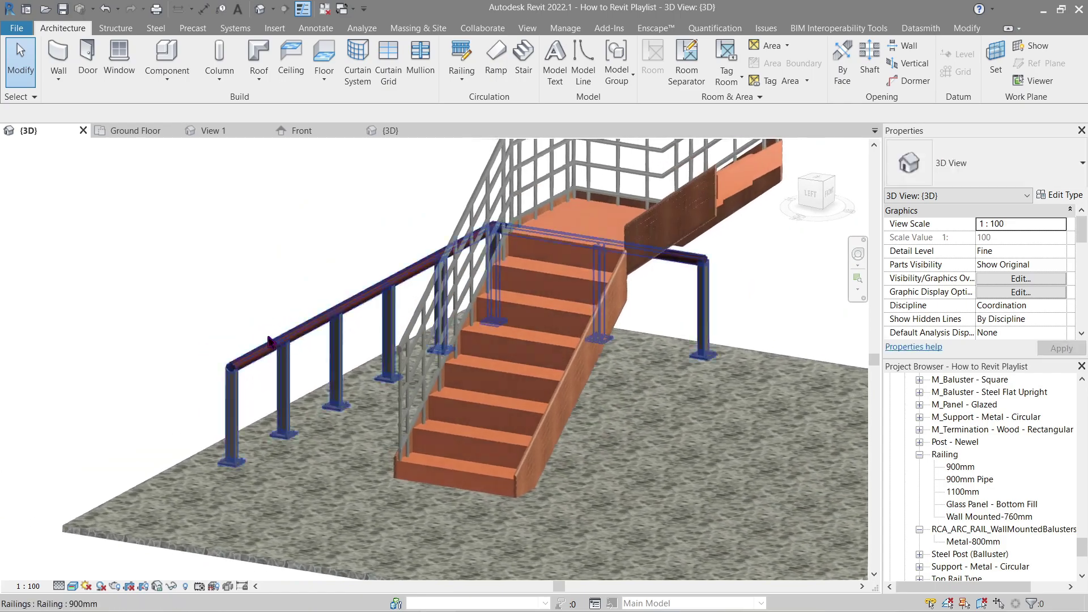
scroll(481, 306, "down", 4)
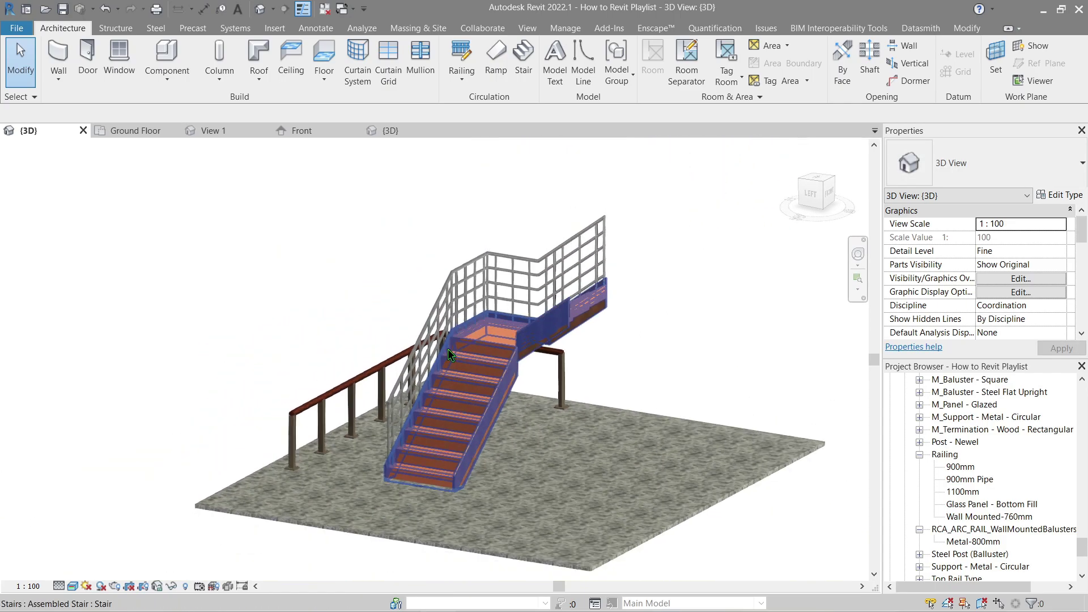
scroll(453, 363, "up", 5)
scroll(479, 402, "up", 5)
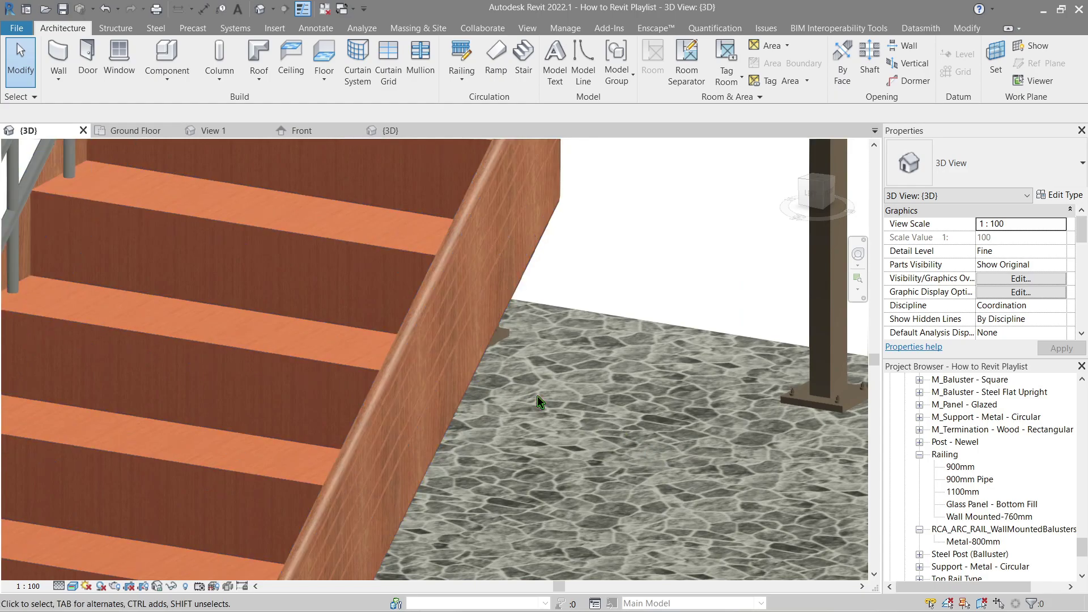
scroll(537, 400, "down", 5)
middle_click_drag(375, 292, 391, 262, "shift")
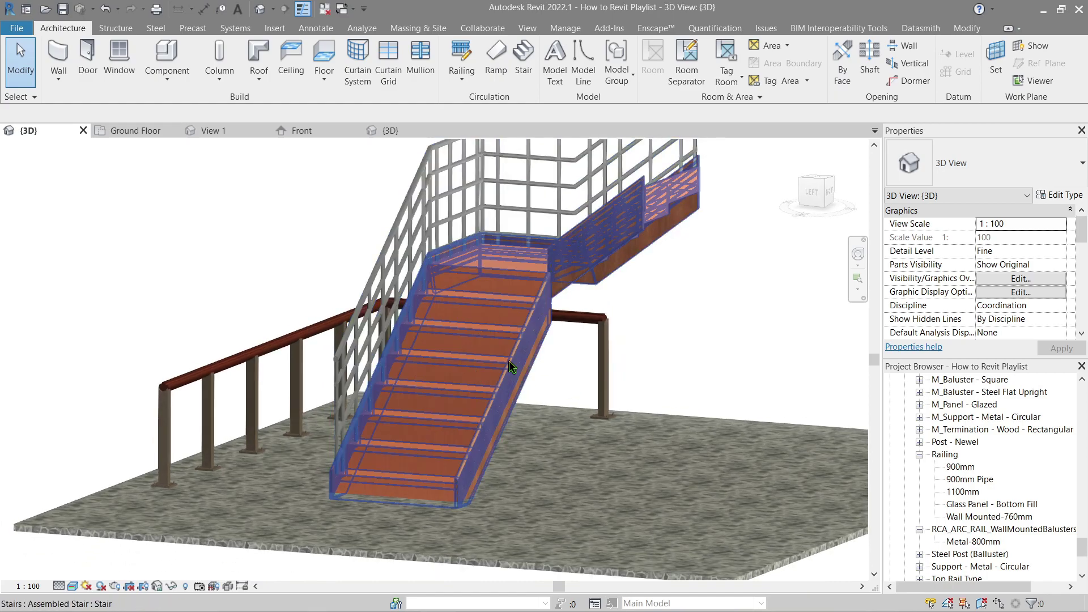
scroll(674, 252, "down", 2)
middle_click_drag(732, 269, 608, 328, "shift")
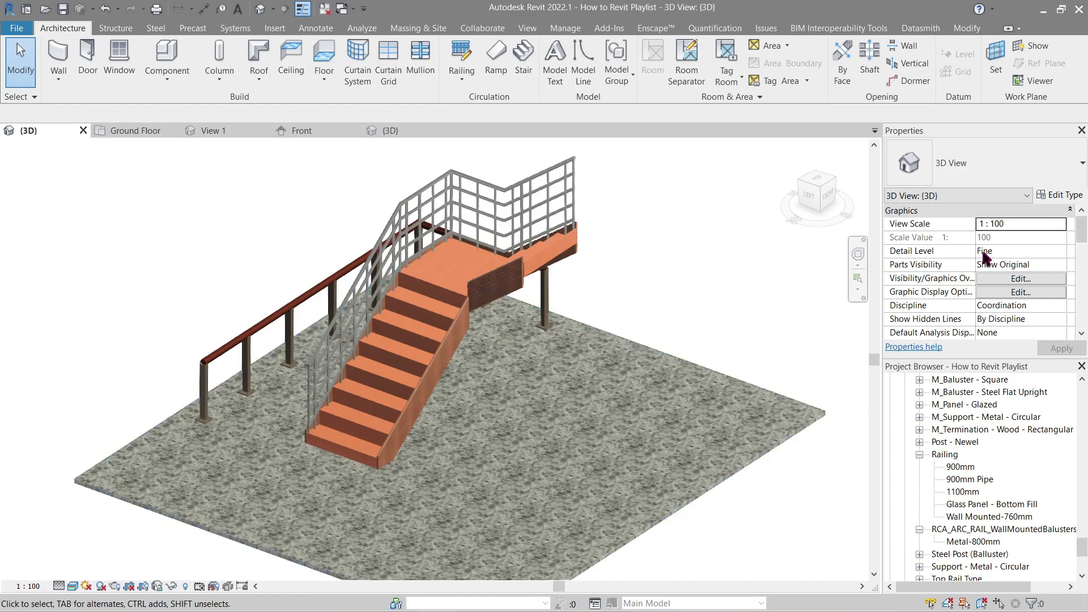
- Turn off the section box of the 3D view to show the whole model
scroll(983, 254, "down", 3)
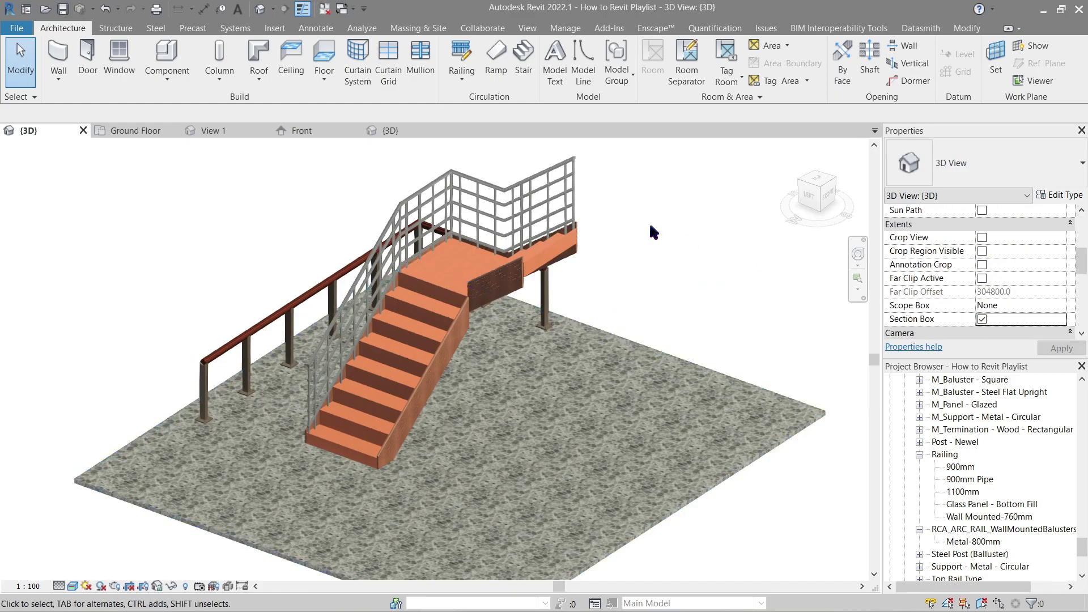
middle_click(651, 226)
middle_click(650, 226)
scroll(650, 226, "down", 1)
- Examine the whole house model from different sides, including its interior stair railings, entrance and garage
left_click_drag(343, 471, 121, 308)
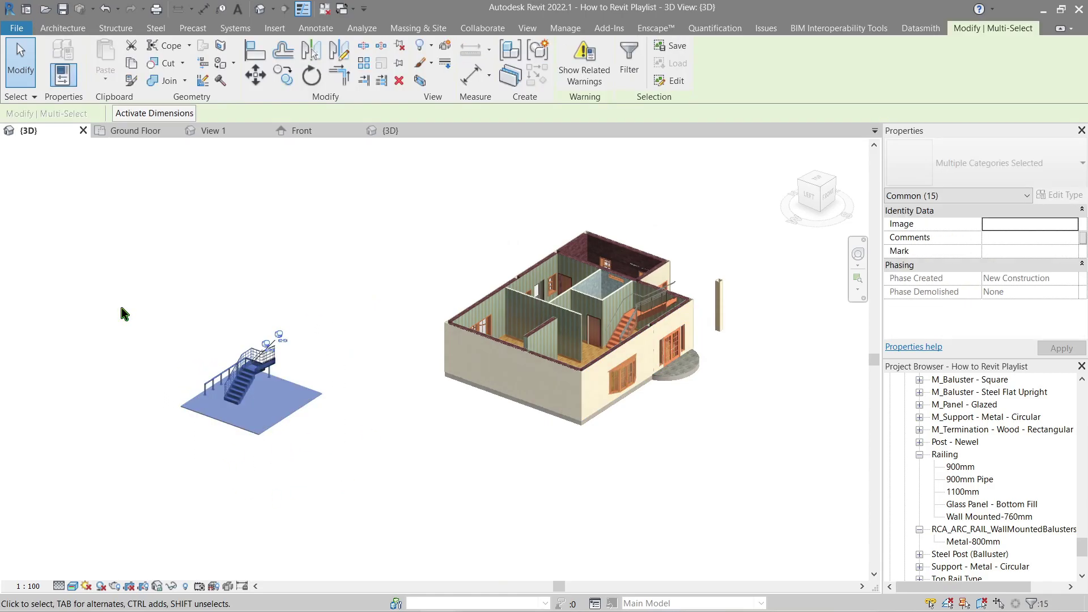
left_click(120, 304)
scroll(731, 303, "up", 5)
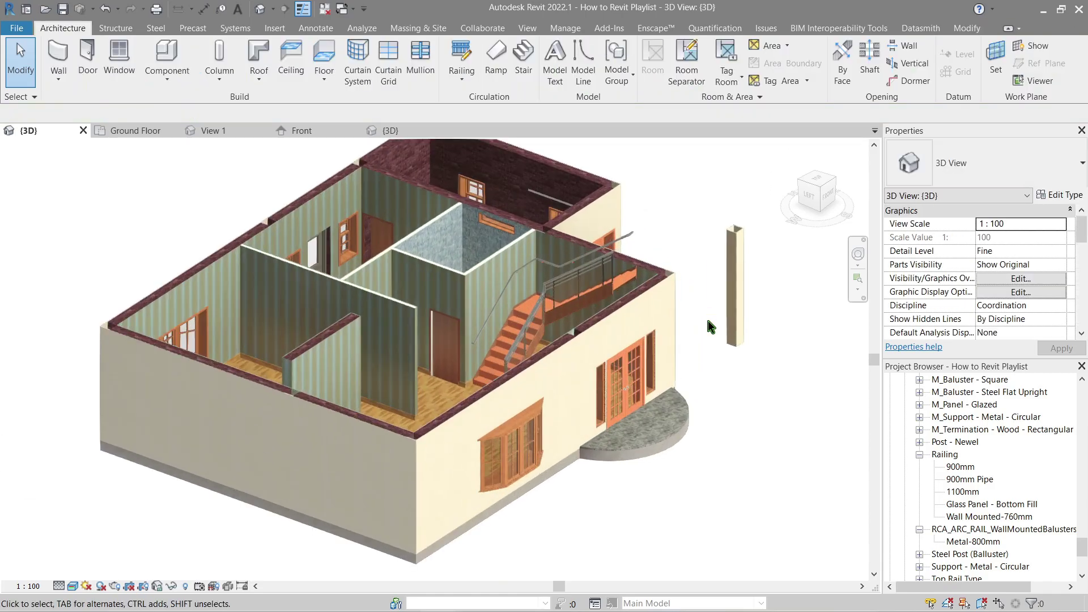
middle_click_drag(731, 303, 546, 436, "shift")
middle_click_drag(547, 436, 557, 182)
left_click(420, 453)
middle_click_drag(532, 422, 334, 445, "shift")
key("Escape")
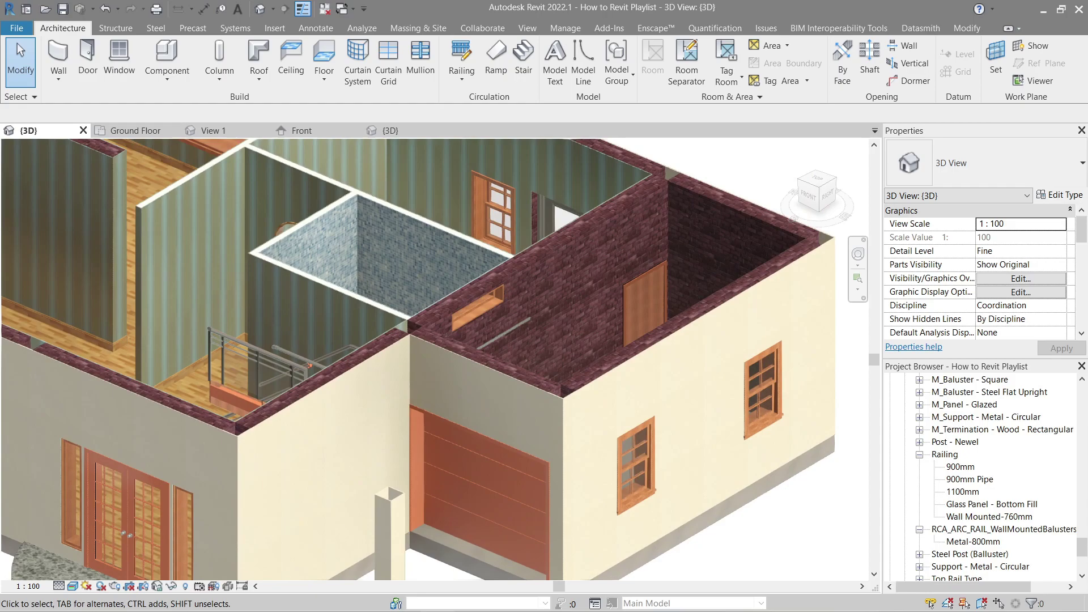
scroll(672, 507, "down", 5)
middle_click_drag(635, 487, 645, 429, "shift")
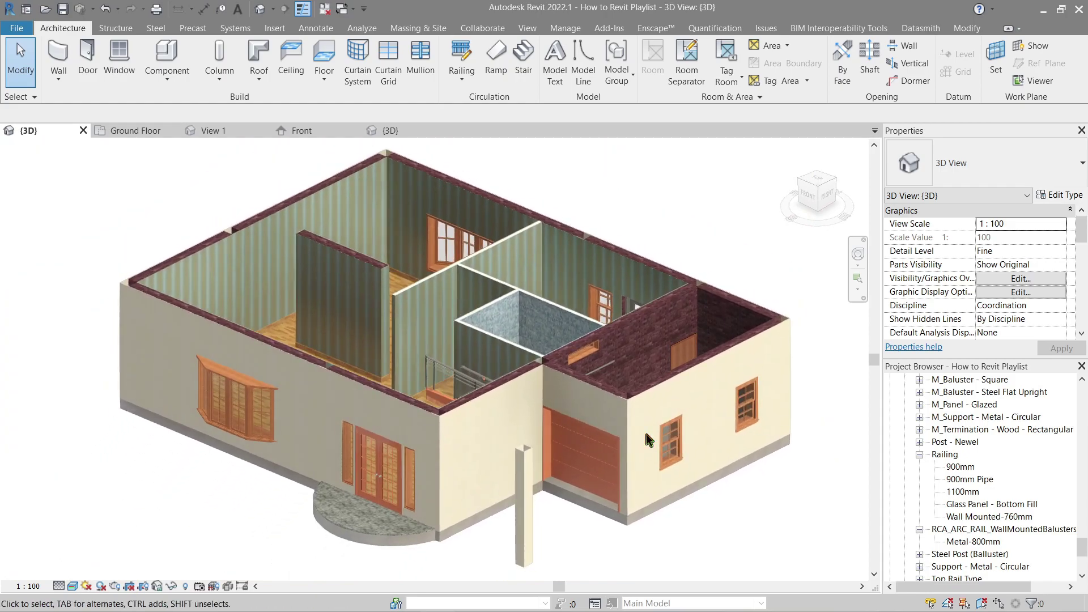